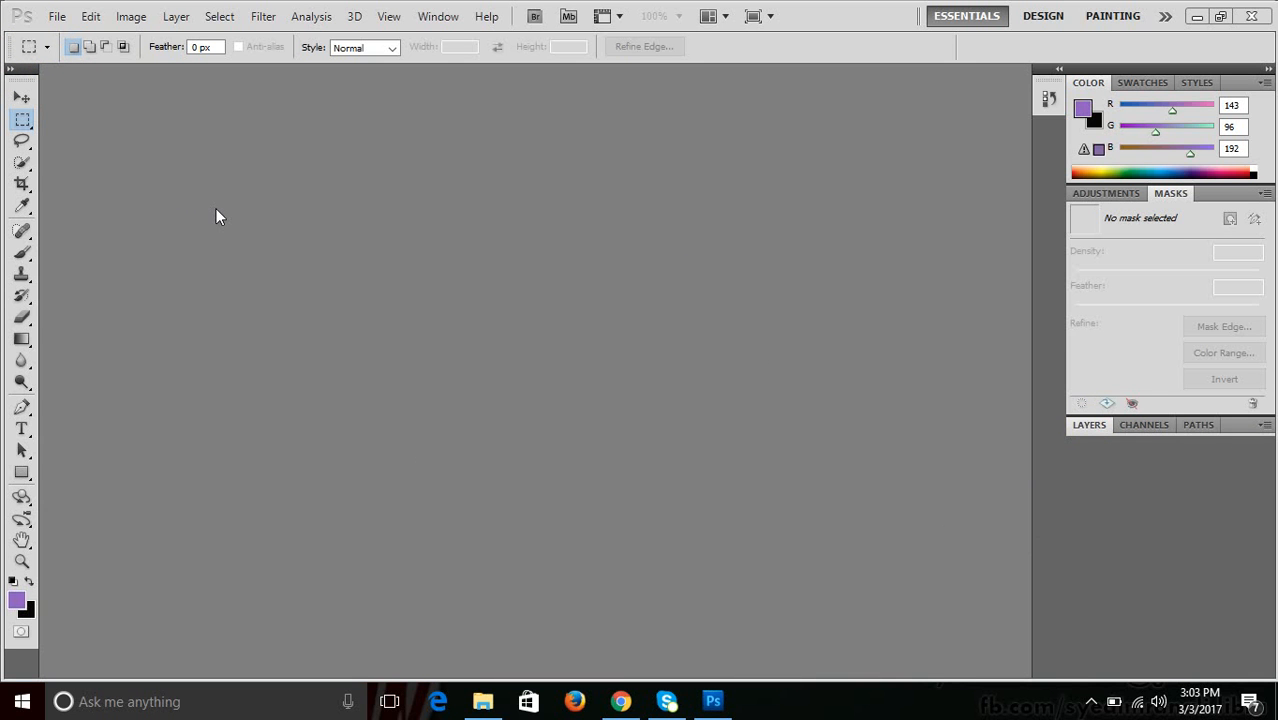
# Open Free-Download-Mountain-Hd-Wallpapers.jpg from the Pictures folder, view it at 50% magnification and close it.
pyautogui.doubleClick(476, 265)
pyautogui.click(592, 183)
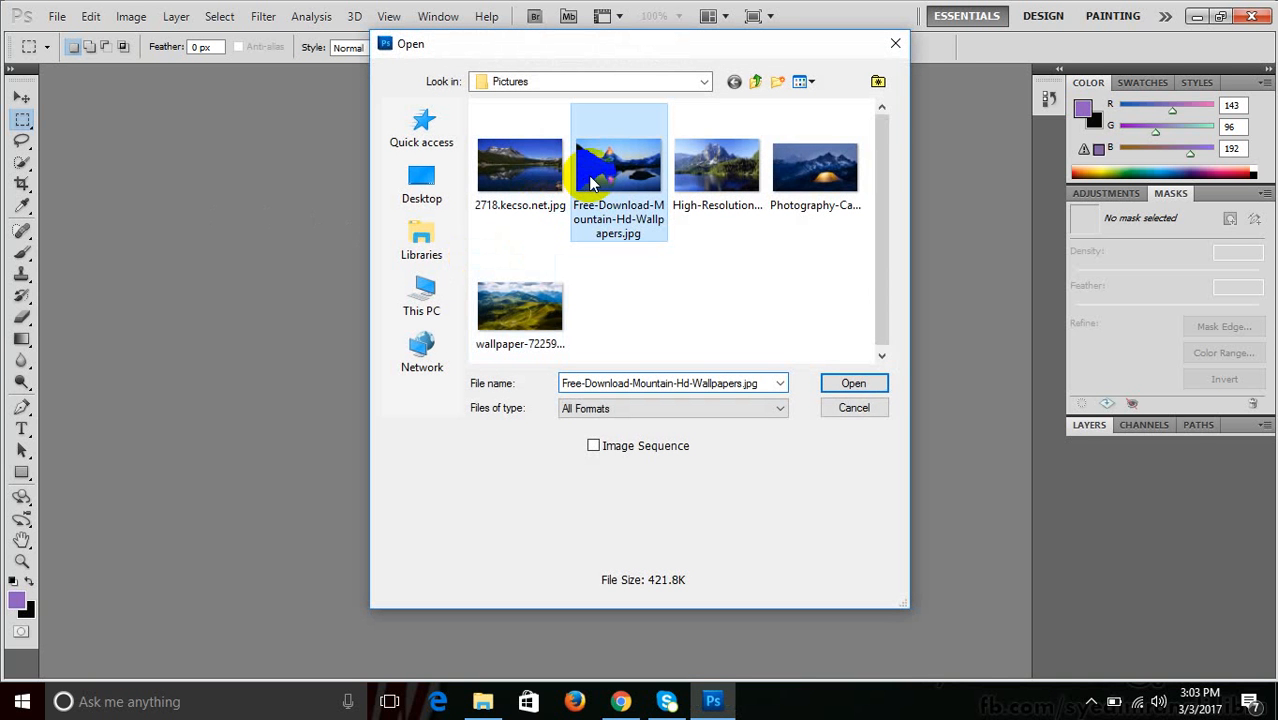
pyautogui.click(855, 385)
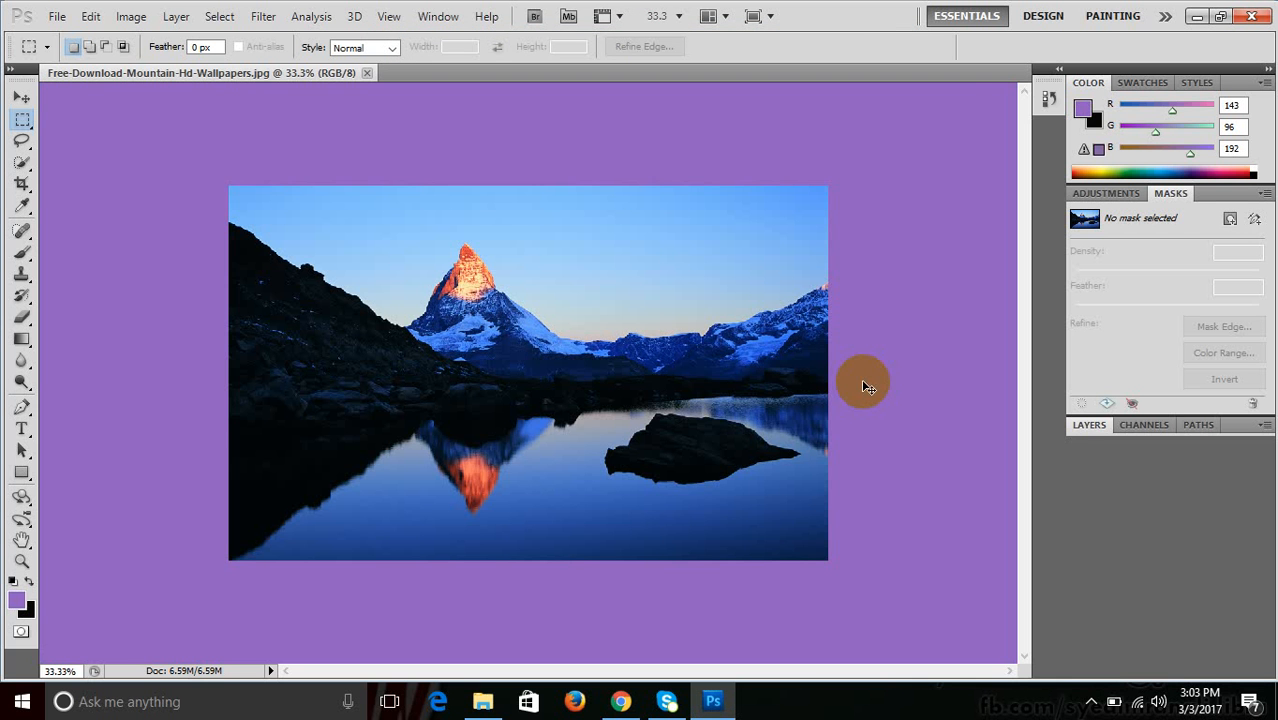
pyautogui.hotkey('ctrl', '+')
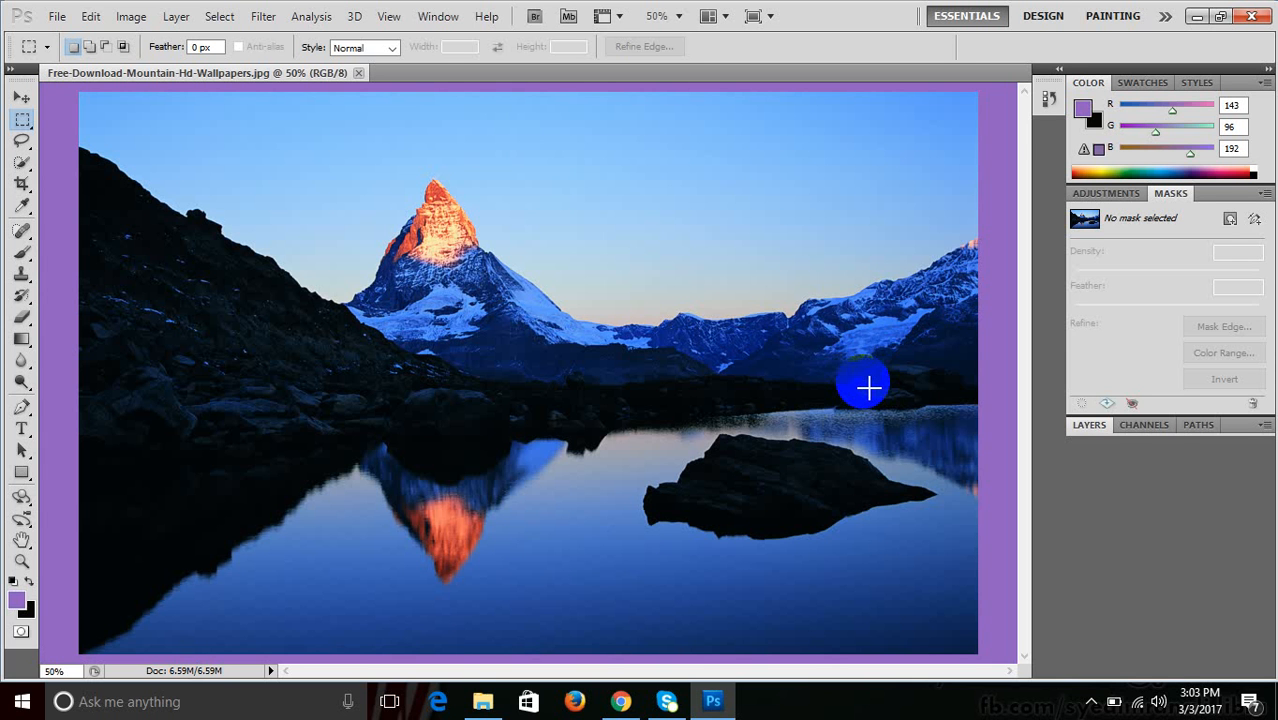
pyautogui.click(357, 74)
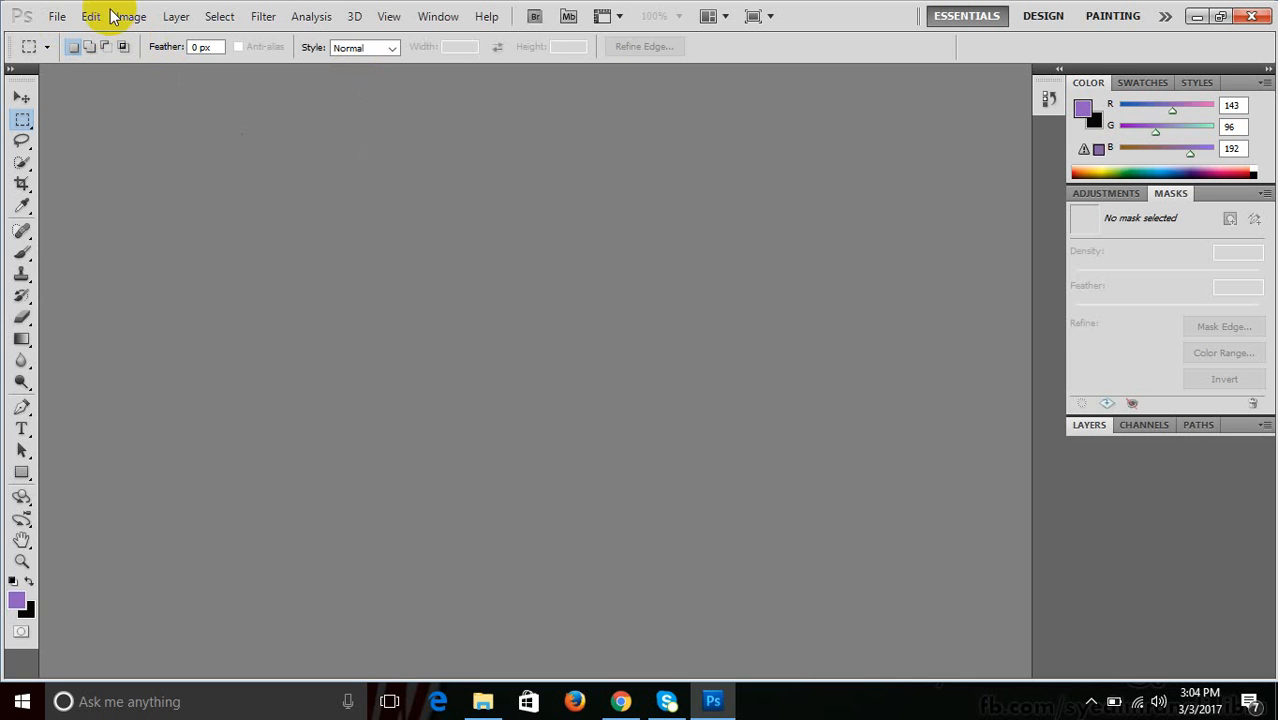
# Start a new document and name it "first image".
pyautogui.click(60, 17)
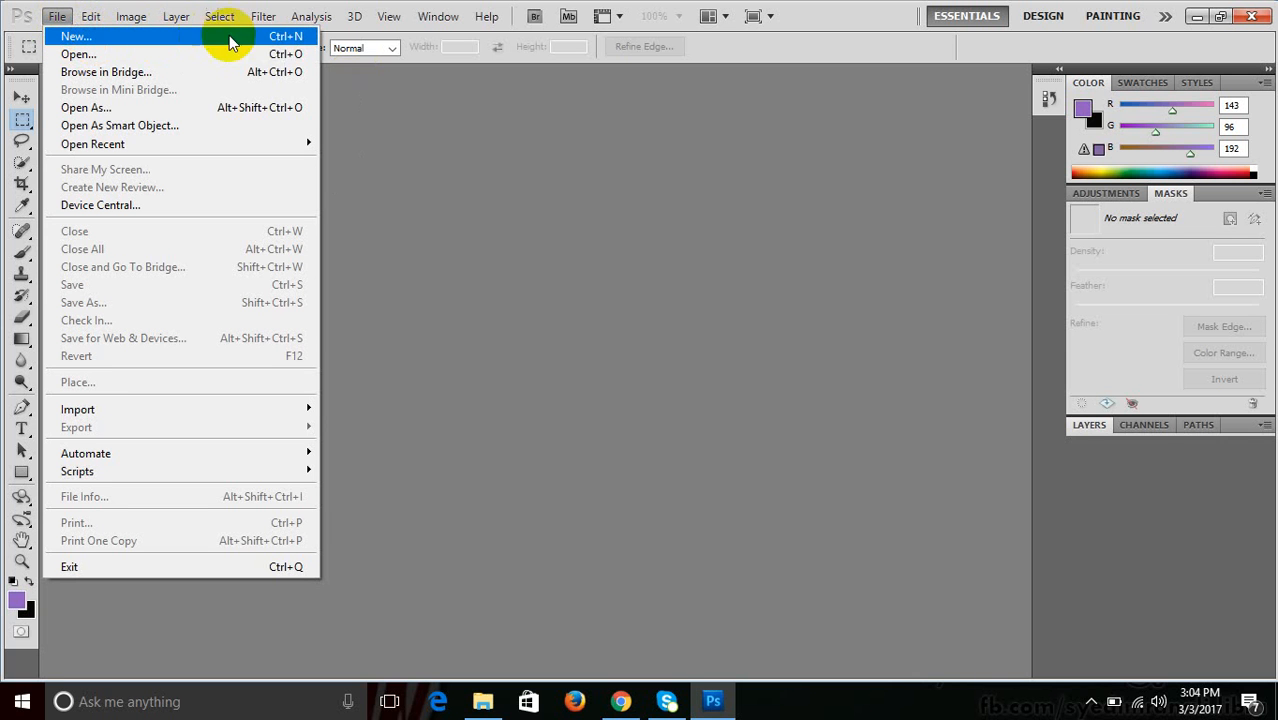
pyautogui.click(289, 40)
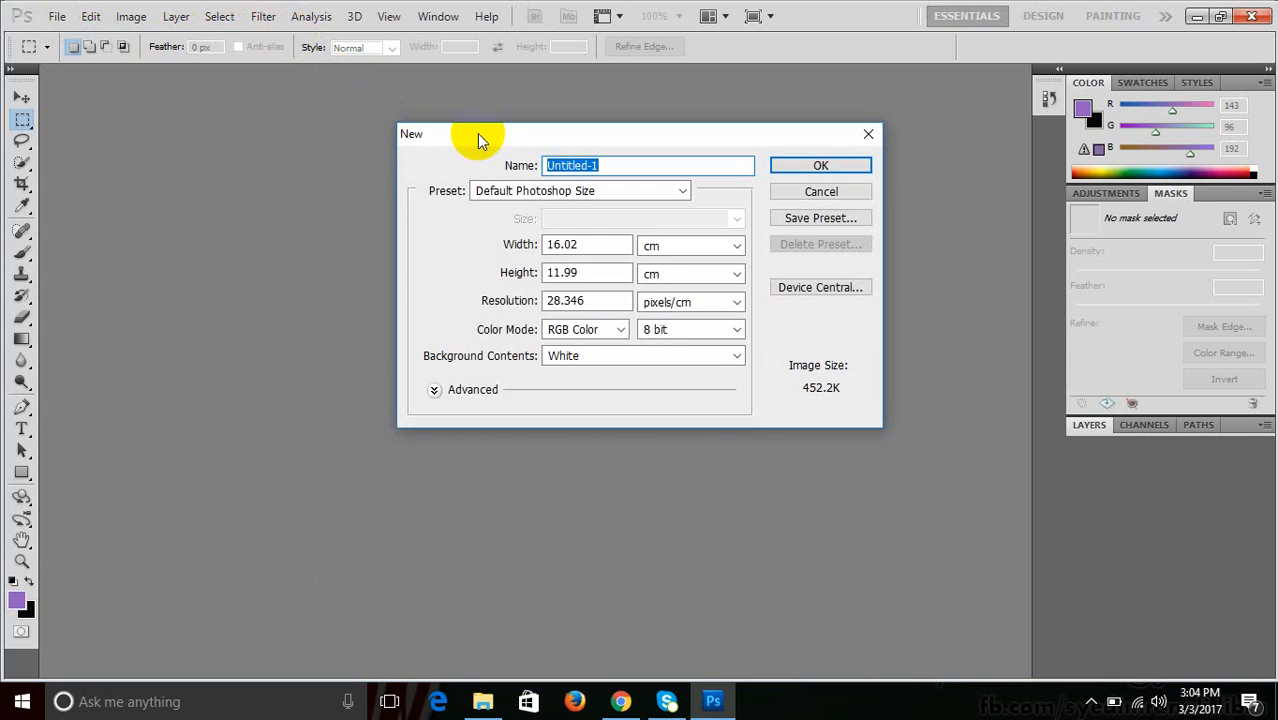
pyautogui.moveTo(550, 140); pyautogui.dragTo(589, 198)
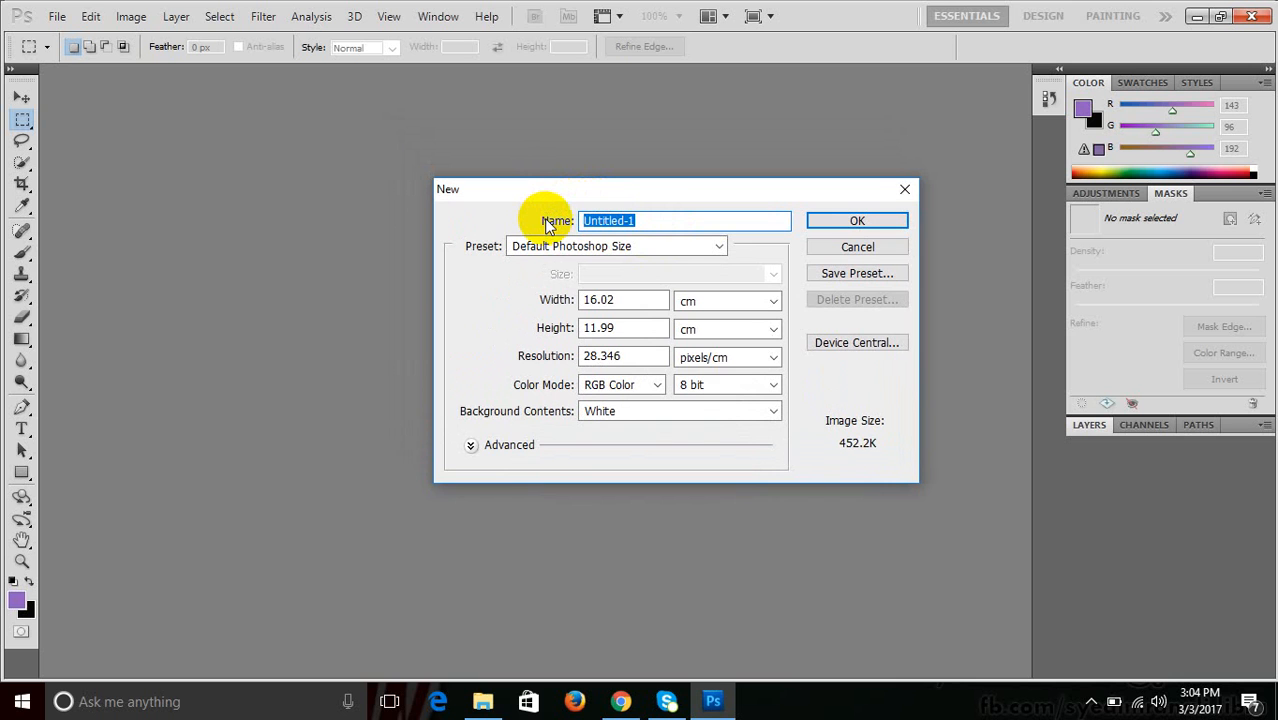
pyautogui.write('first image')
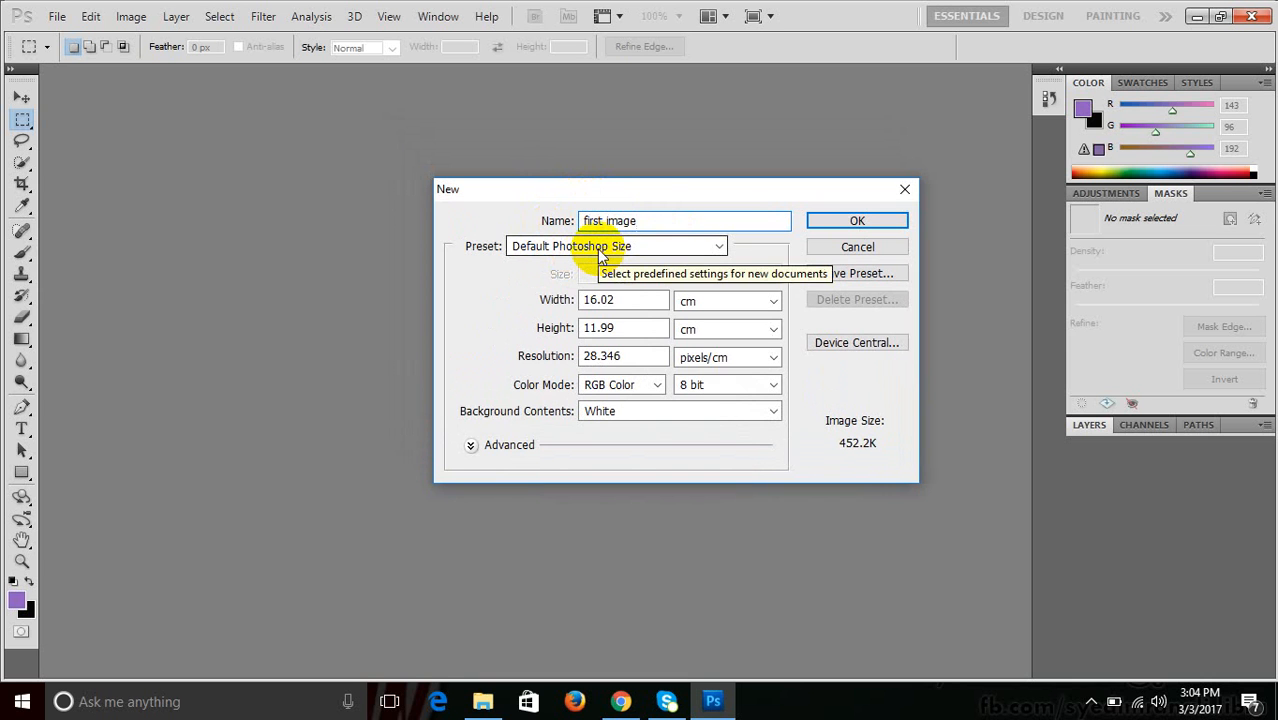
# Review the available presets for the new document, keeping Default Photoshop Size selected.
pyautogui.click(600, 250)
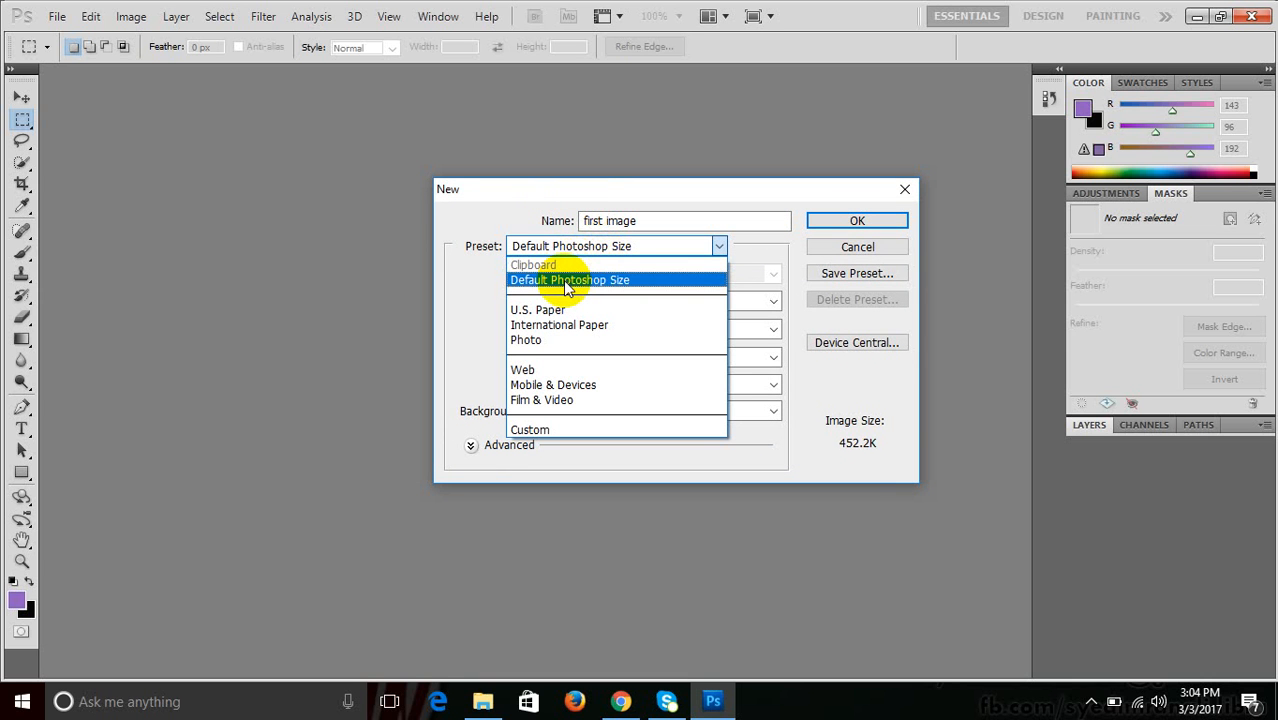
pyautogui.click(567, 283)
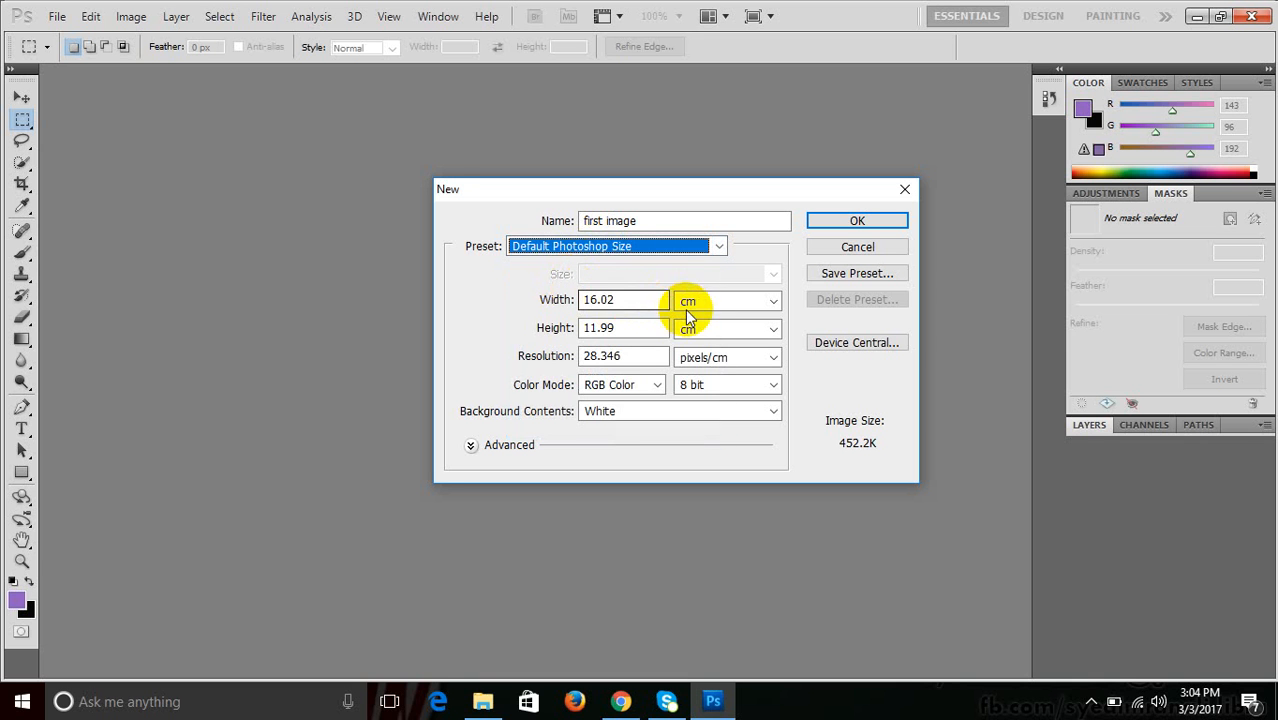
pyautogui.click(615, 247)
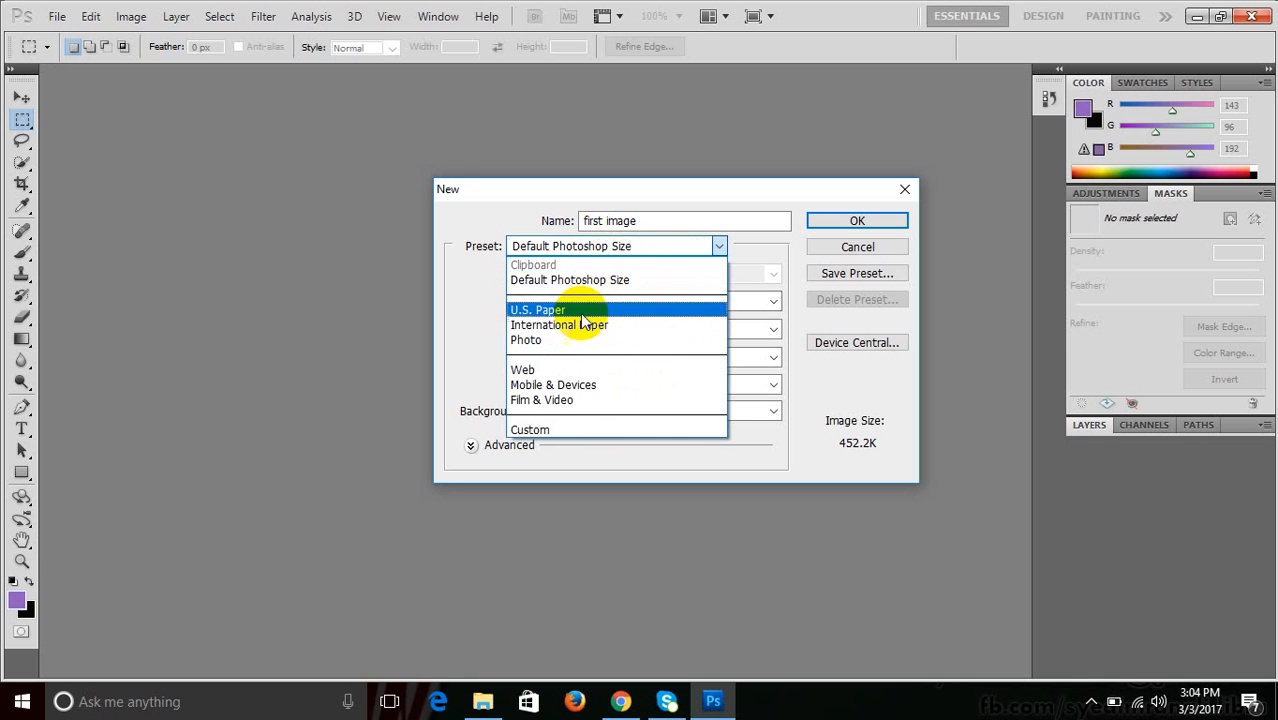
pyautogui.click(455, 297)
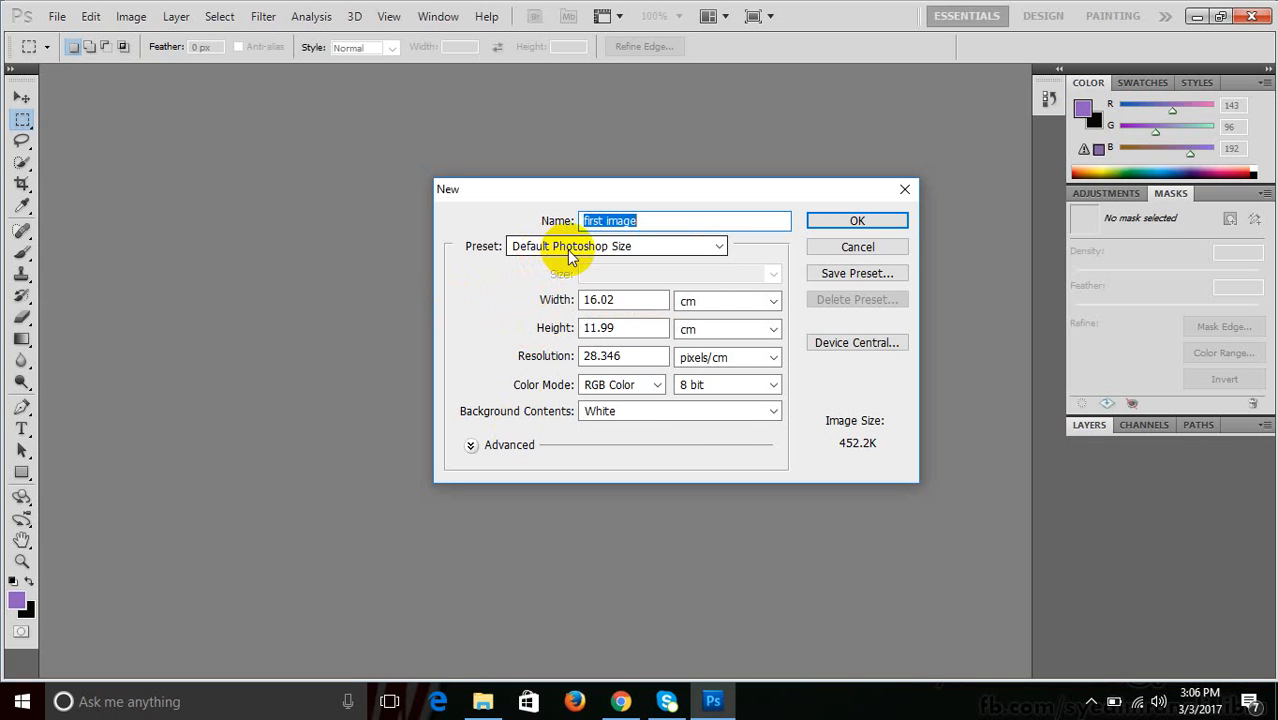
pyautogui.click(570, 257)
pyautogui.click(474, 259)
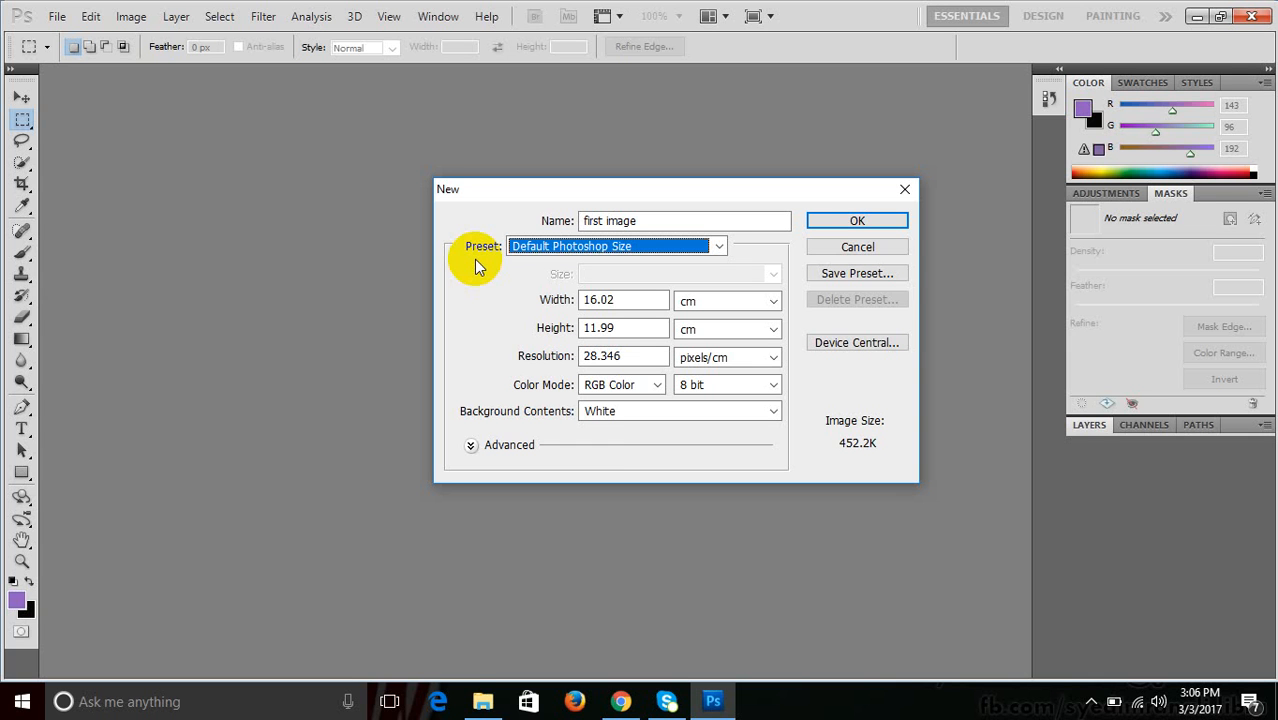
# Apply the U.S. Paper preset to the new document and check its paper sizes, keeping Letter.
pyautogui.click(550, 250)
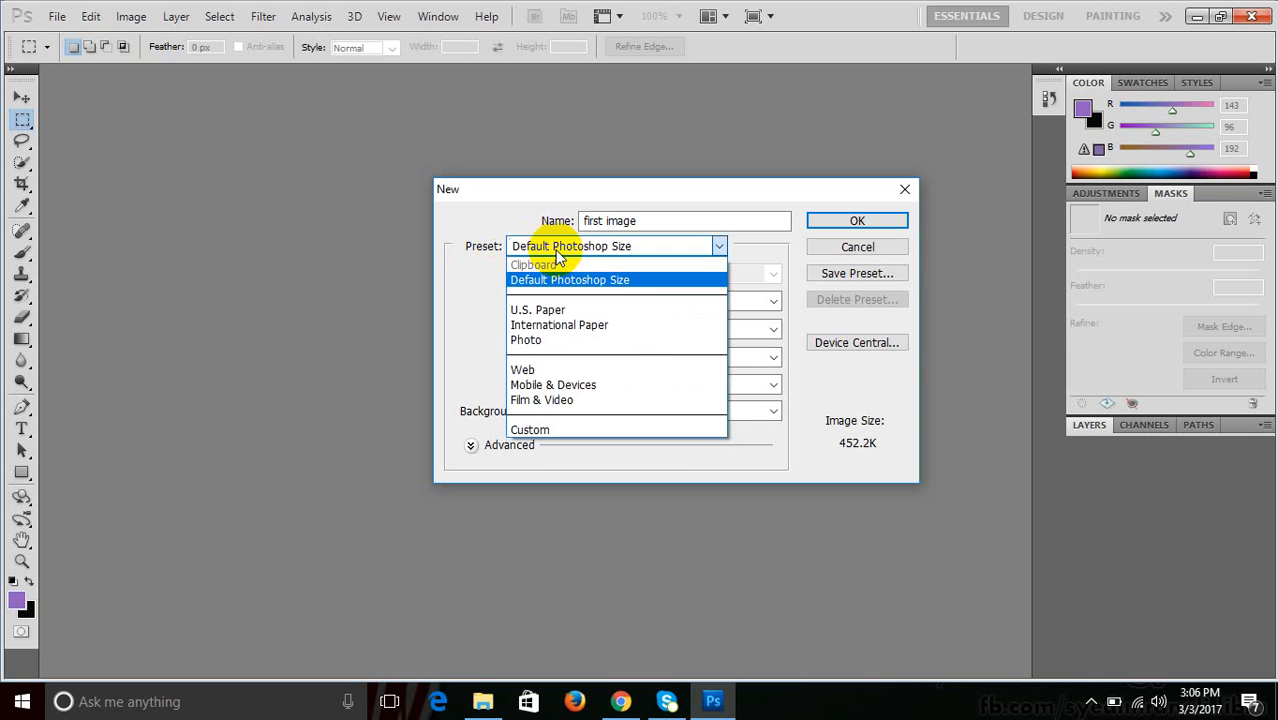
pyautogui.click(553, 312)
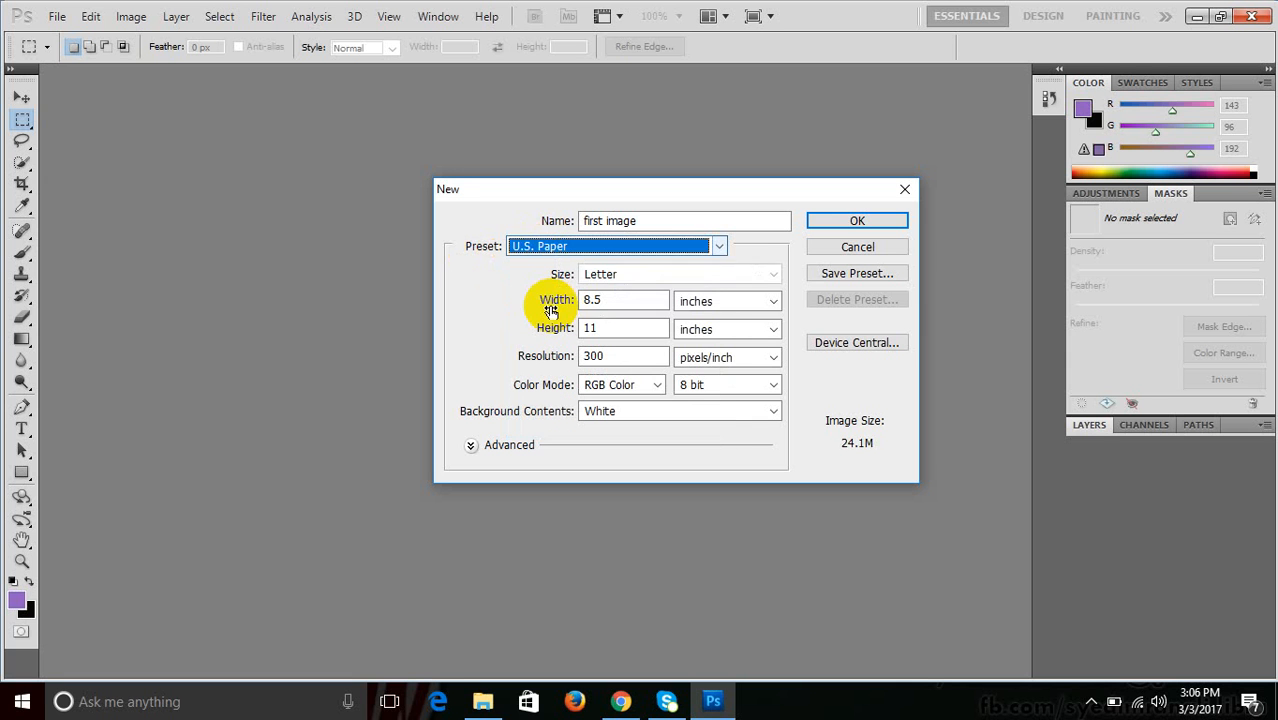
pyautogui.click(620, 280)
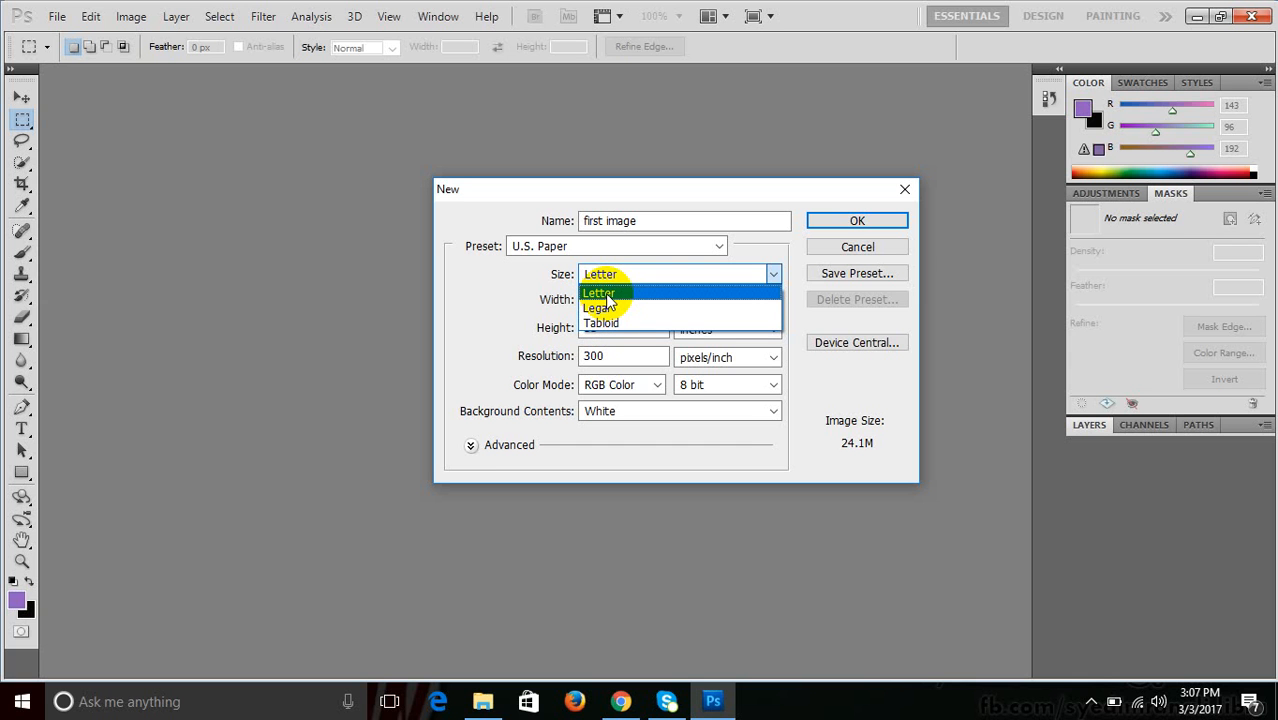
pyautogui.click(551, 276)
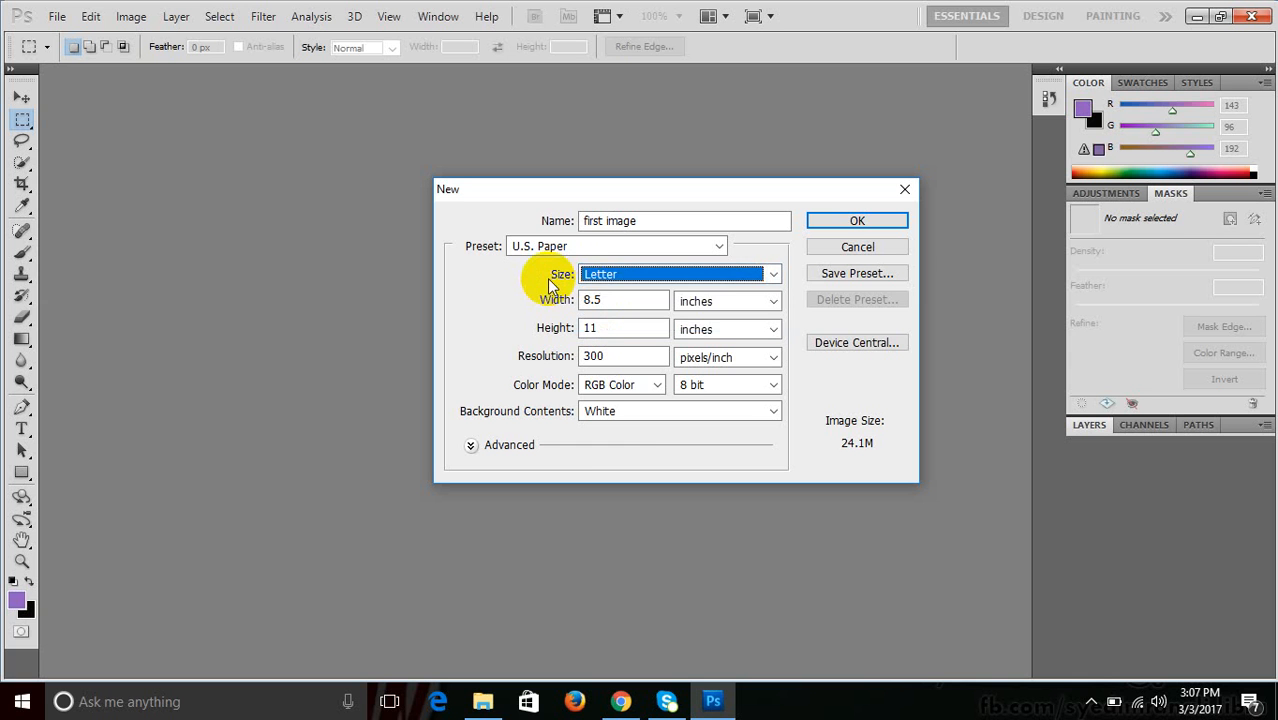
# Switch the new document to the International Paper preset and check its paper sizes, keeping A4.
pyautogui.click(573, 250)
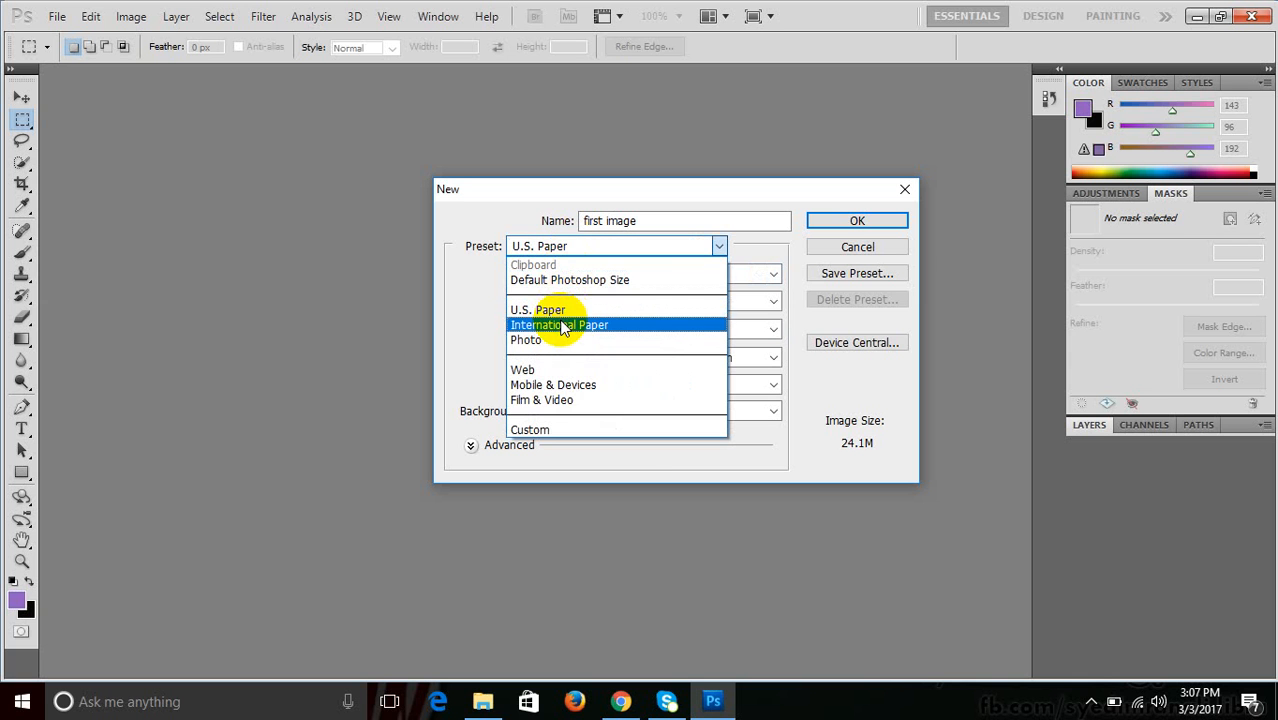
pyautogui.click(565, 326)
pyautogui.click(606, 276)
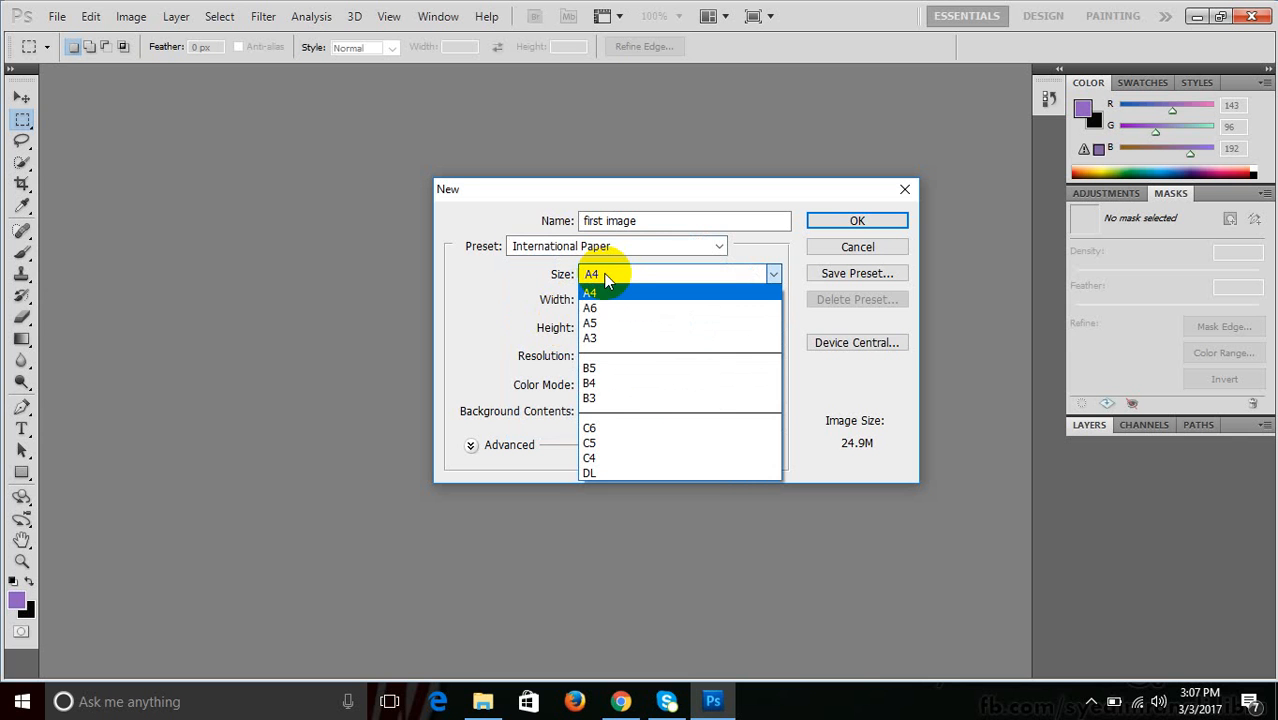
pyautogui.click(586, 251)
# Switch the new document to the Photo preset and check its sizes, keeping Landscape, 2 x 3.
pyautogui.click(591, 254)
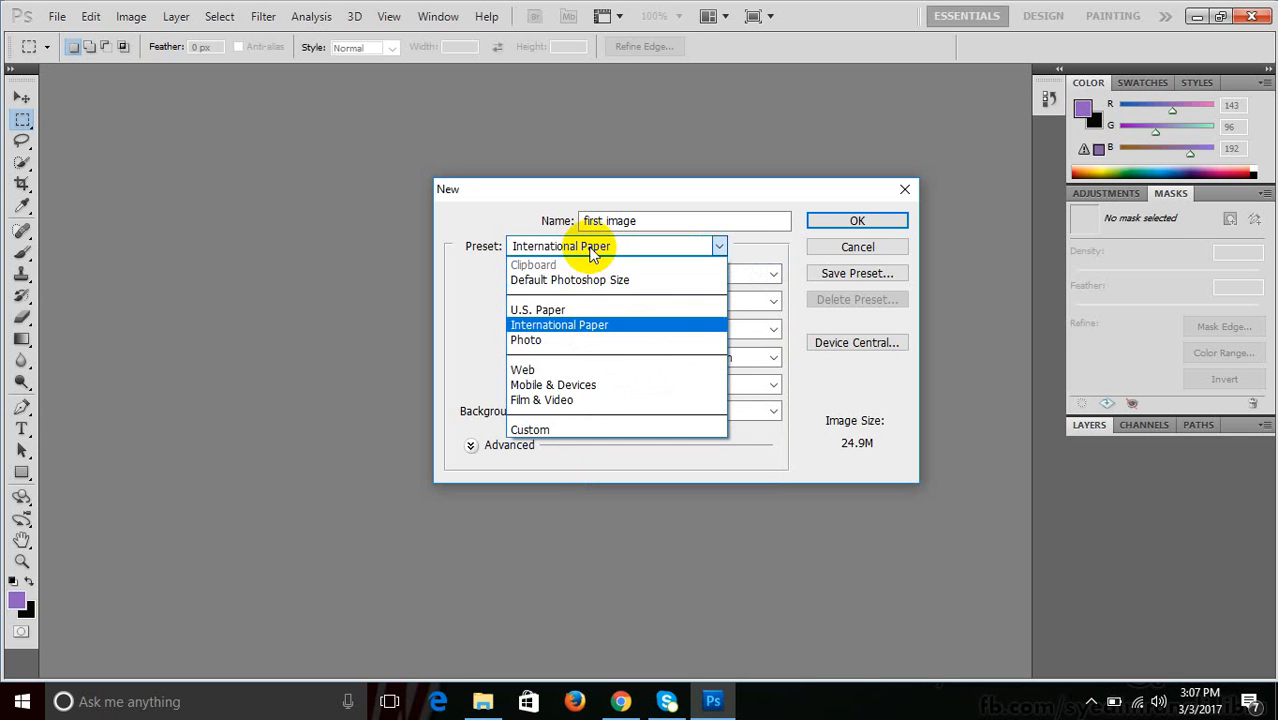
pyautogui.click(559, 341)
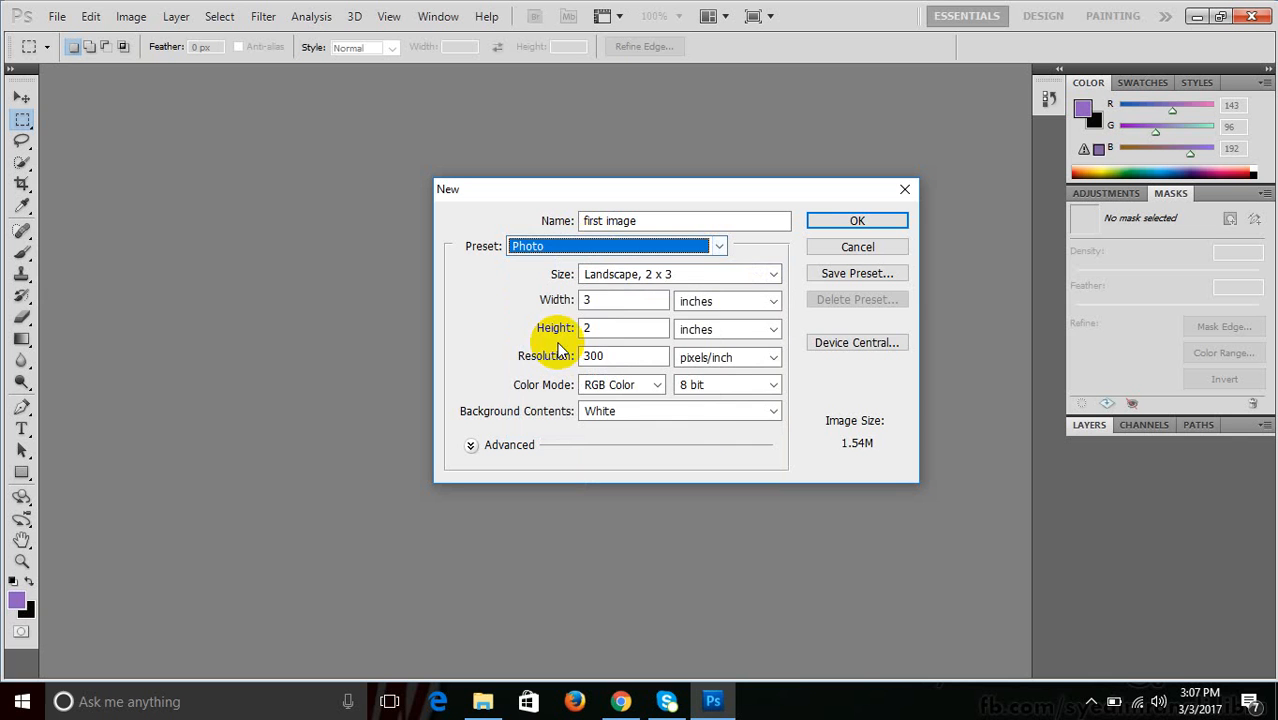
pyautogui.click(633, 276)
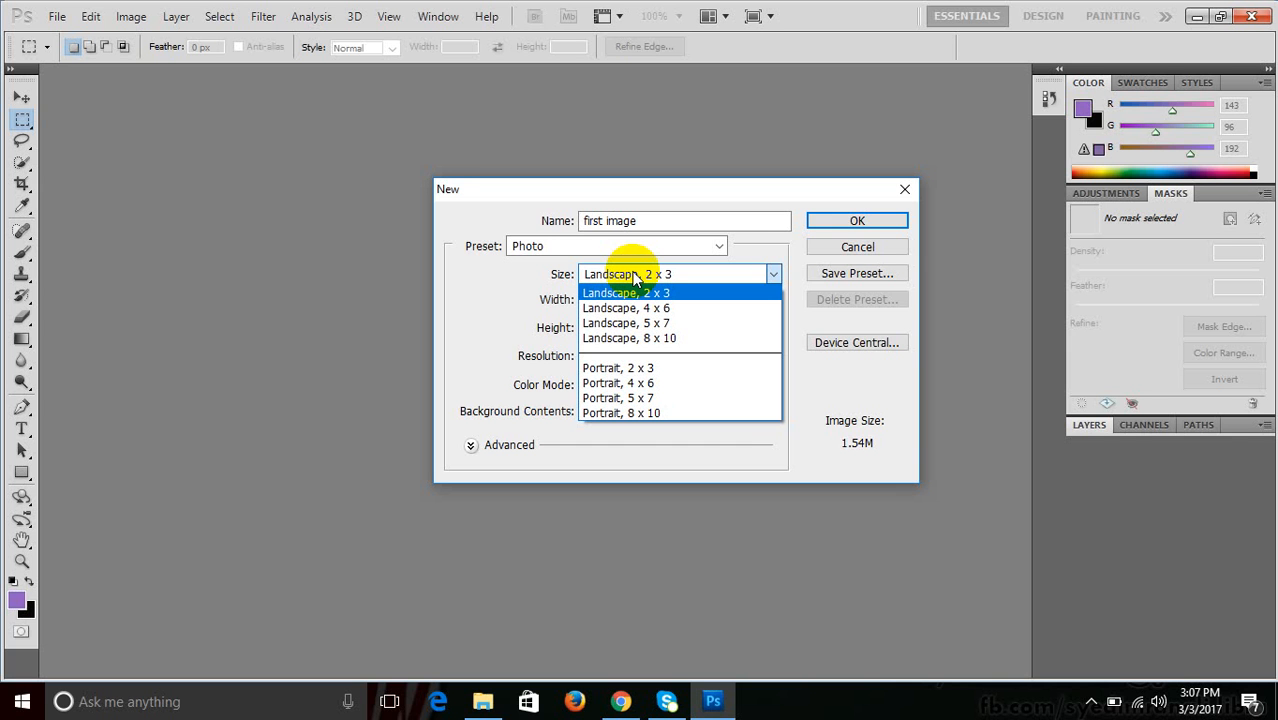
pyautogui.click(530, 250)
# Try the Web preset for the new document, followed by the Mobile & Devices preset.
pyautogui.click(553, 250)
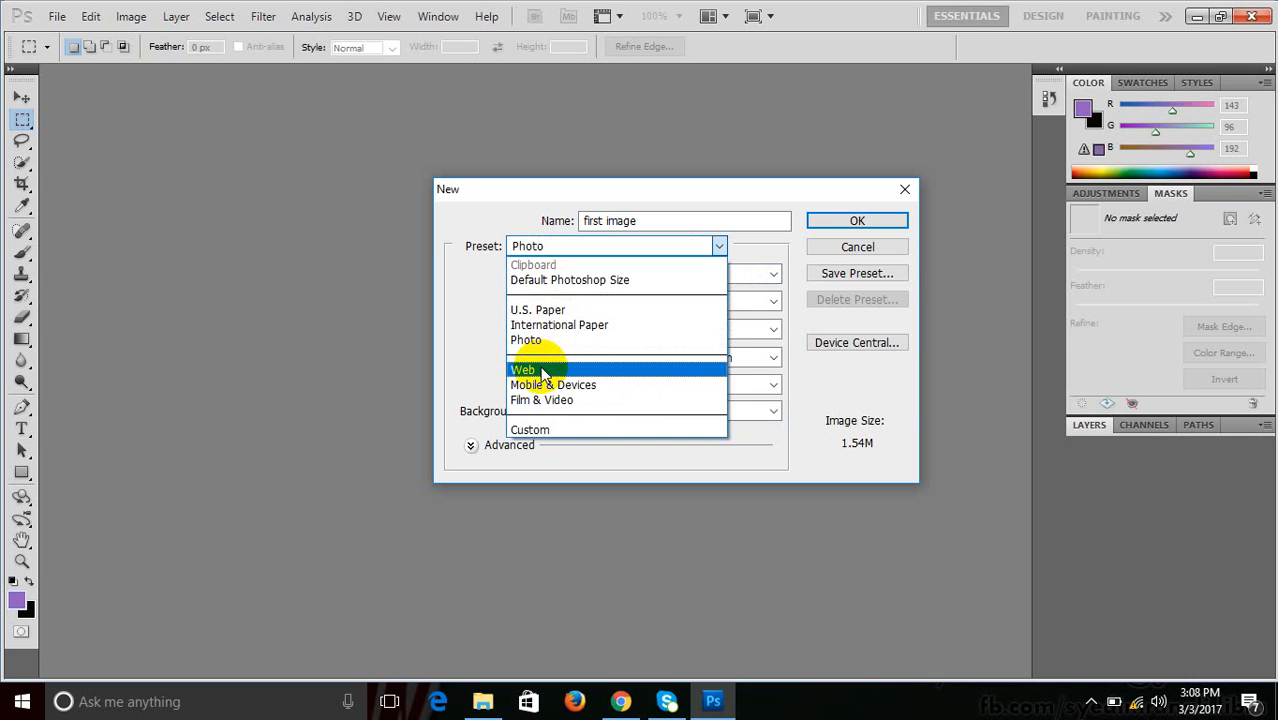
pyautogui.click(541, 370)
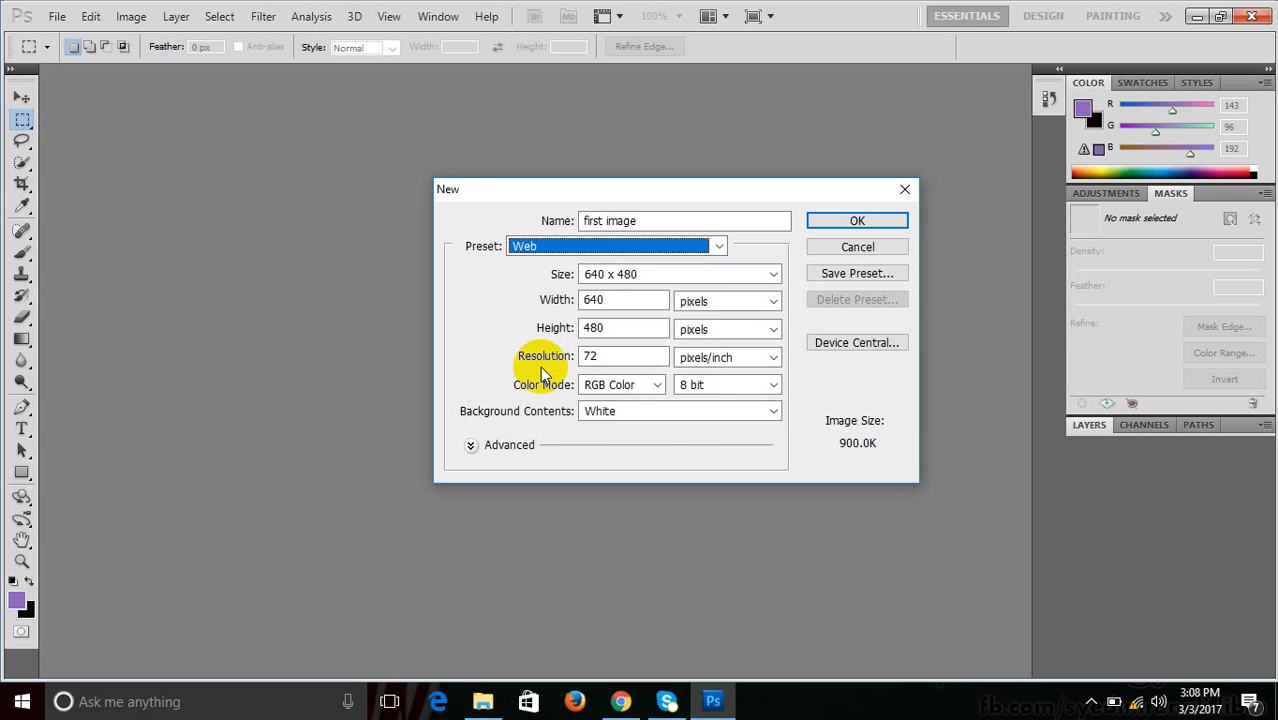
pyautogui.click(555, 249)
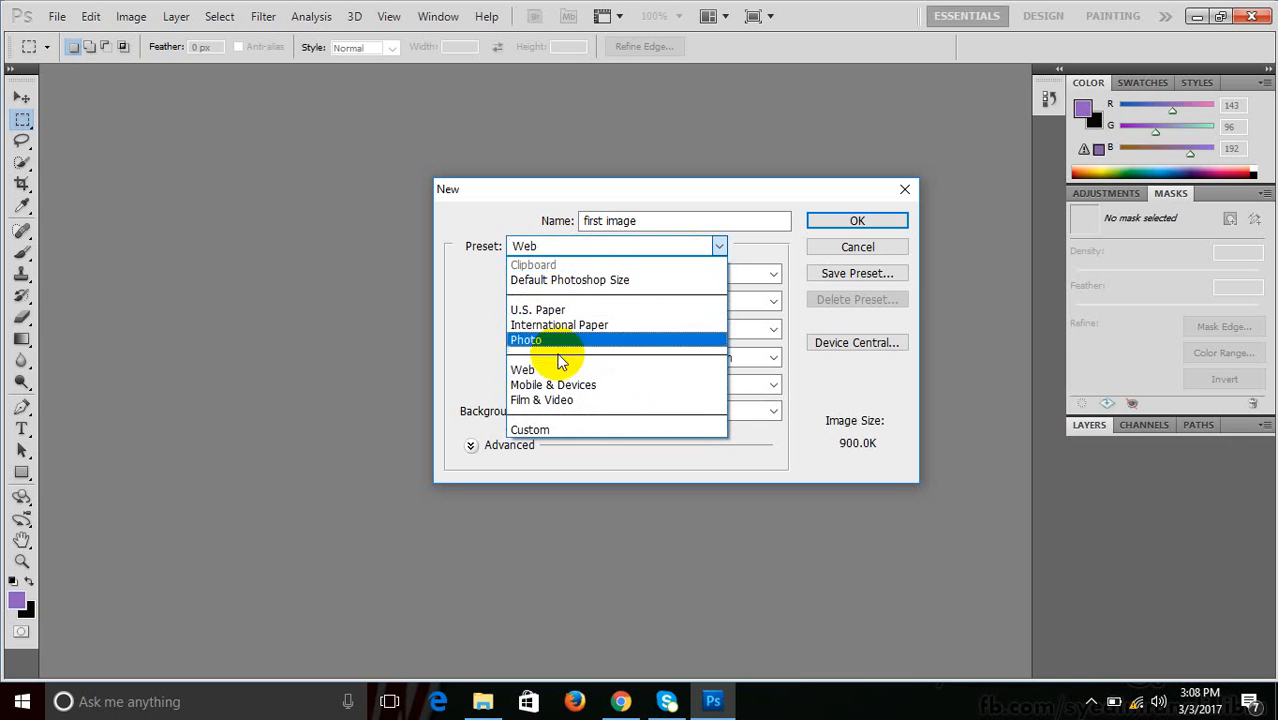
pyautogui.click(557, 389)
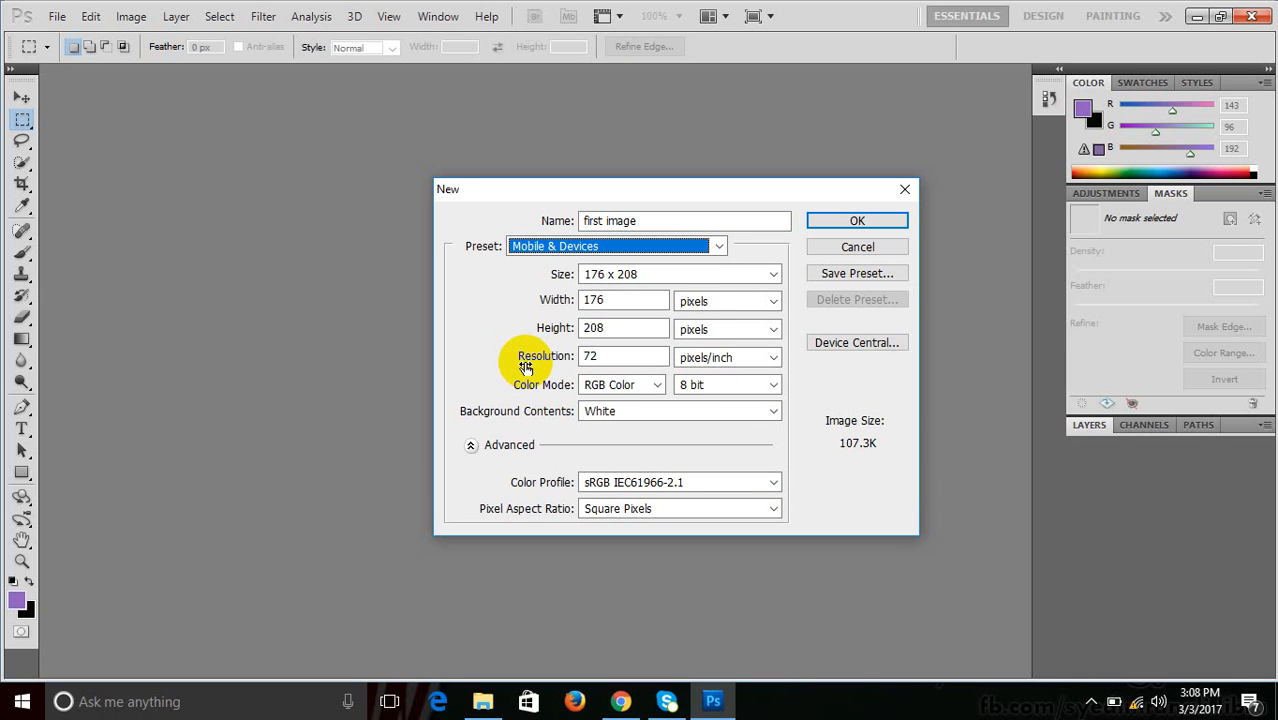
# Set the new document's preset to Film & Video, keeping the NTSC DV size.
pyautogui.click(581, 250)
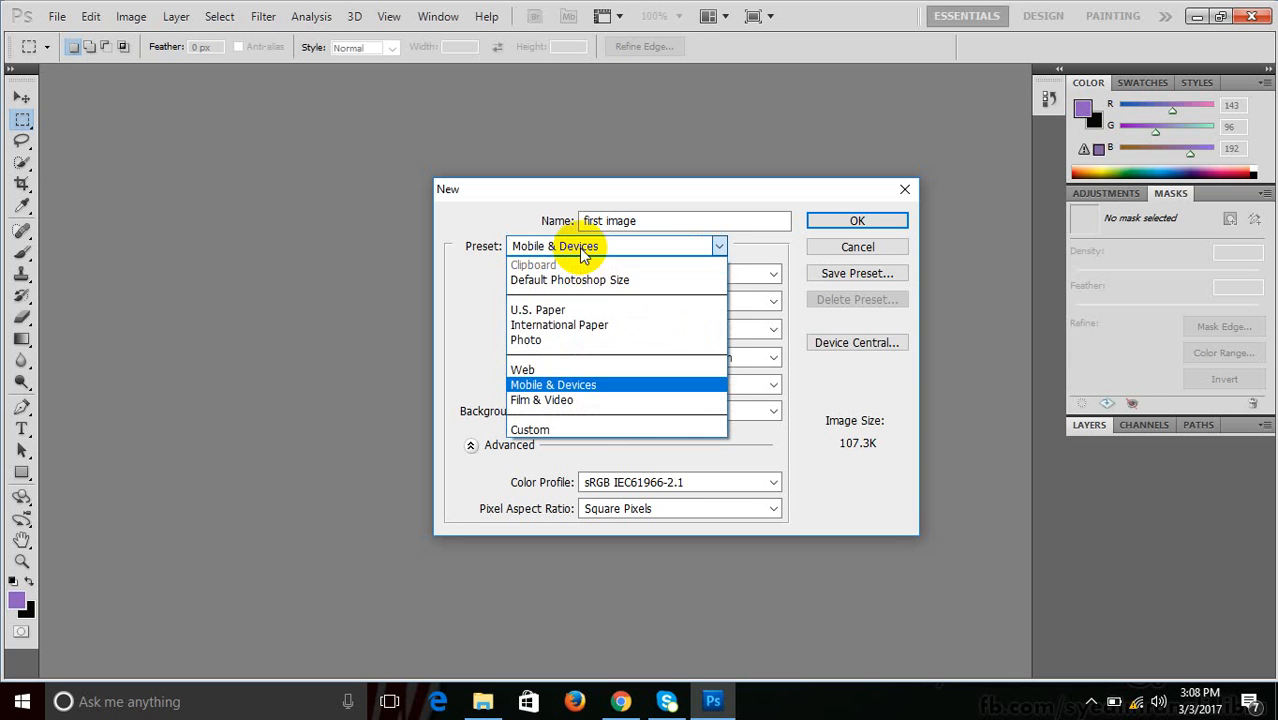
pyautogui.click(561, 400)
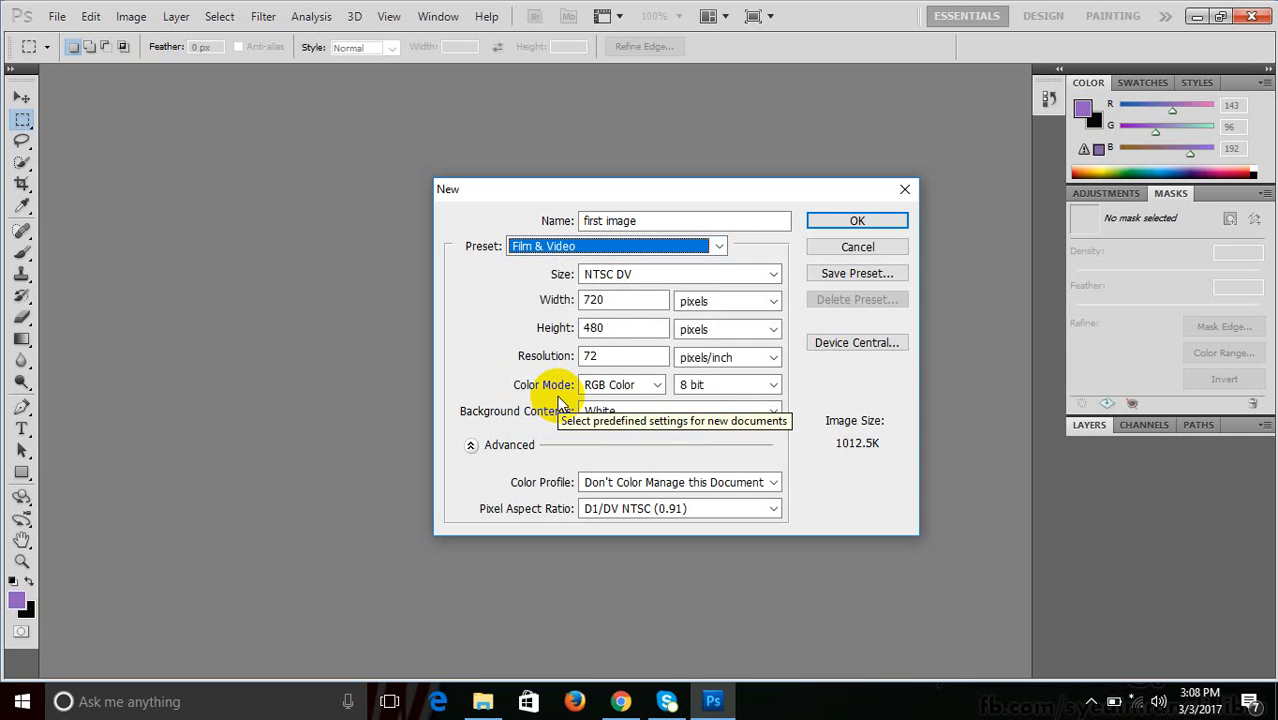
pyautogui.click(557, 254)
pyautogui.click(557, 254)
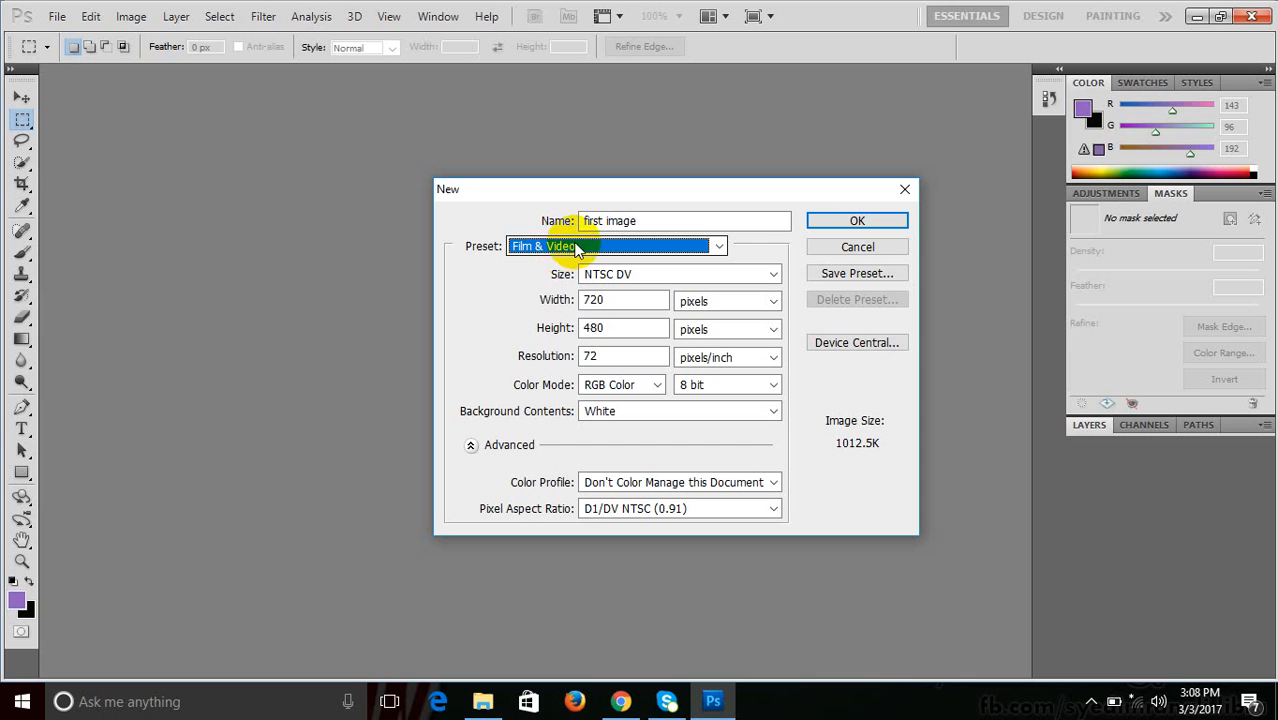
pyautogui.click(590, 305)
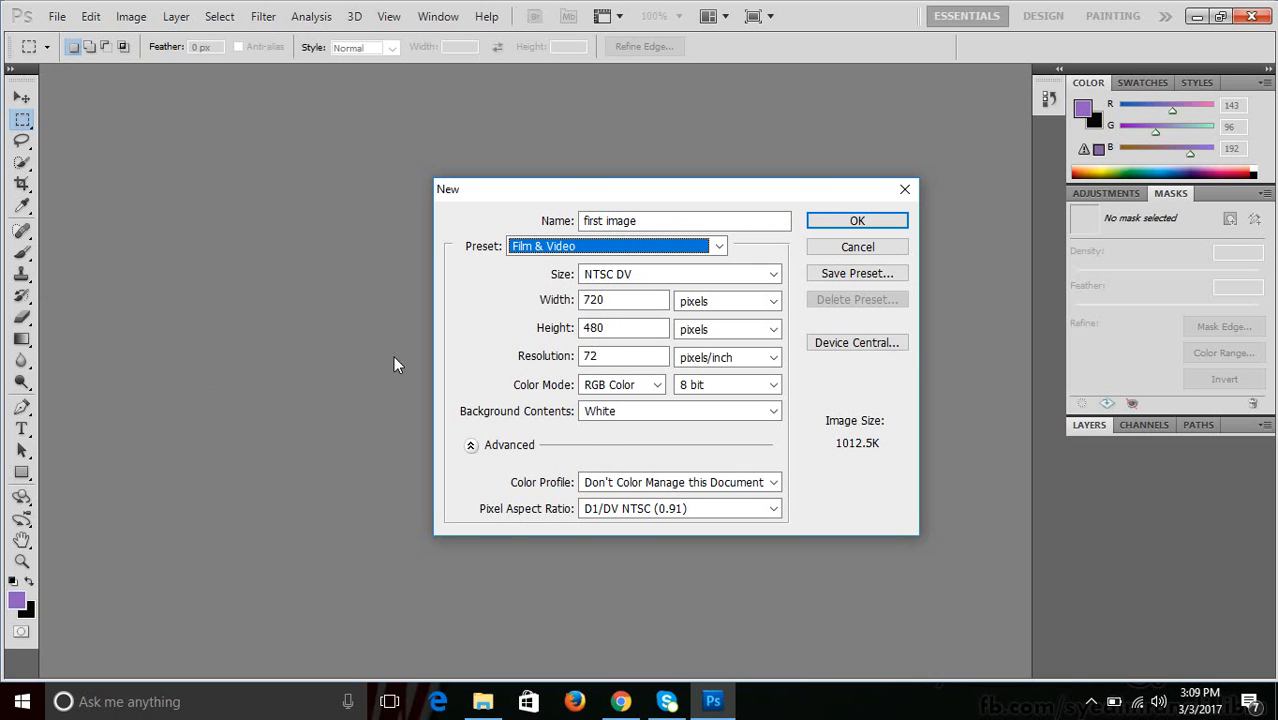
# Try the Custom preset for the new document and switch back to Film & Video.
pyautogui.click(533, 246)
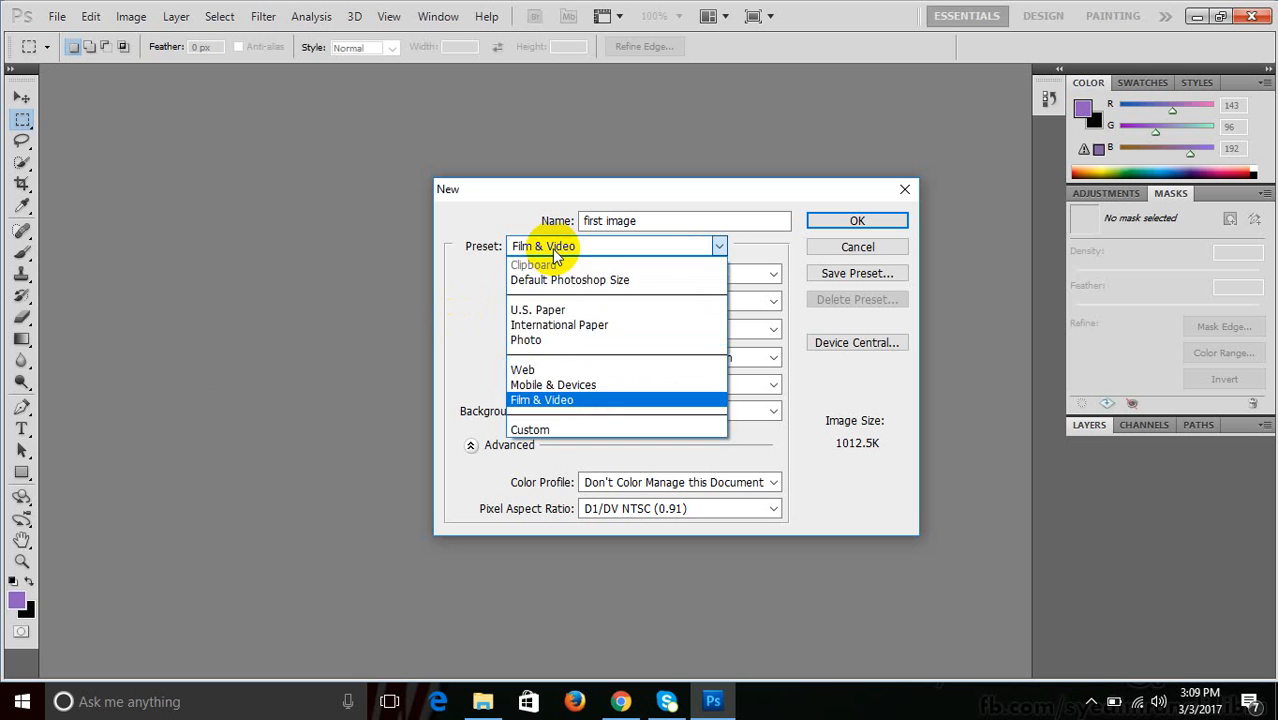
pyautogui.click(541, 431)
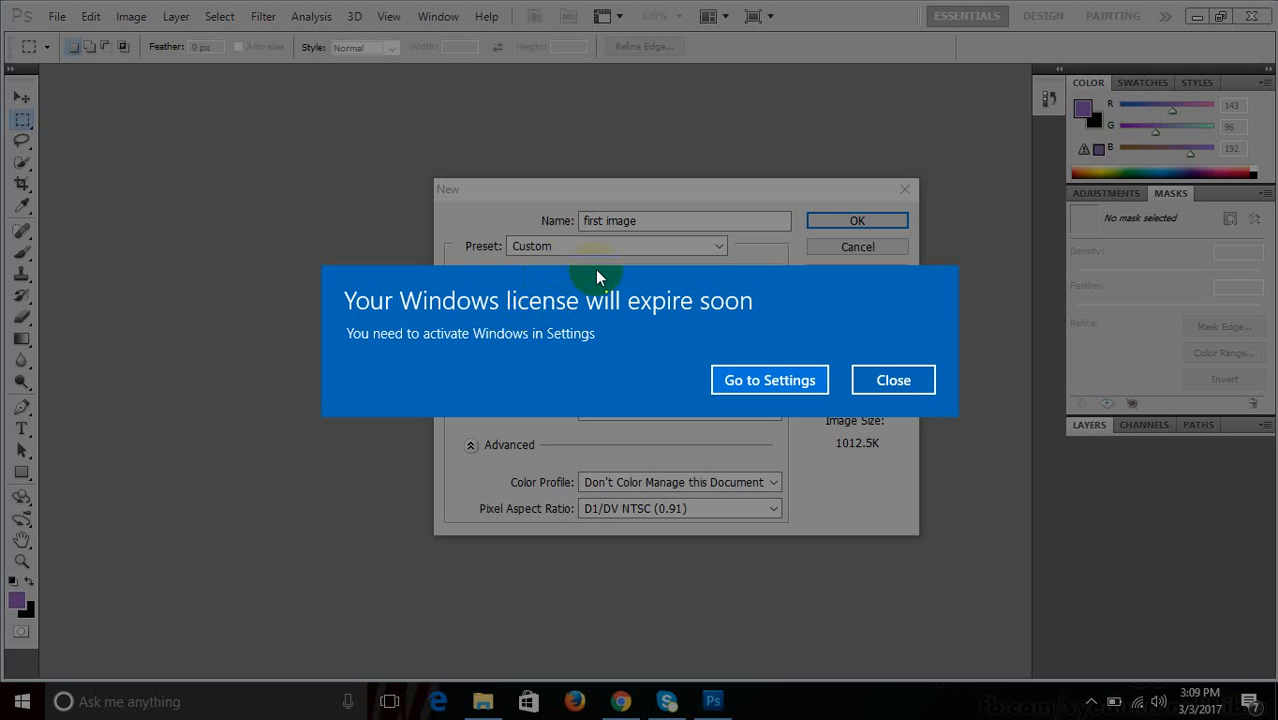
pyautogui.click(889, 380)
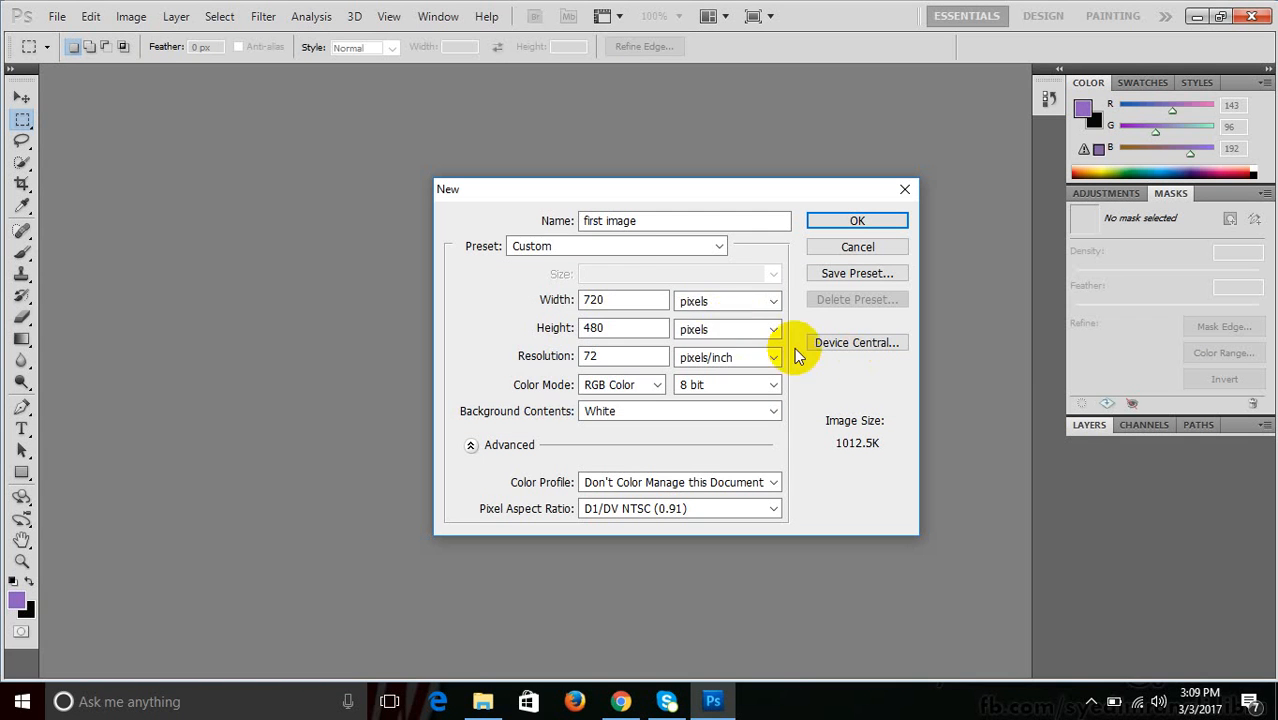
pyautogui.click(633, 251)
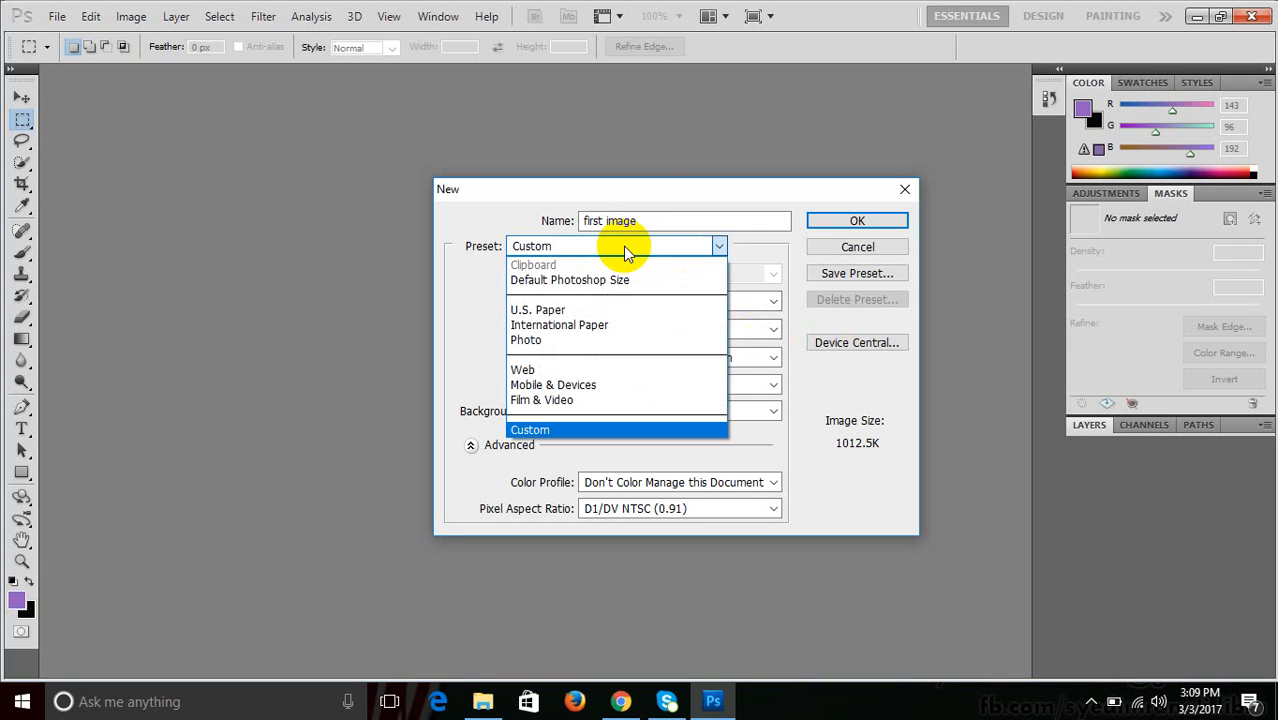
pyautogui.click(557, 401)
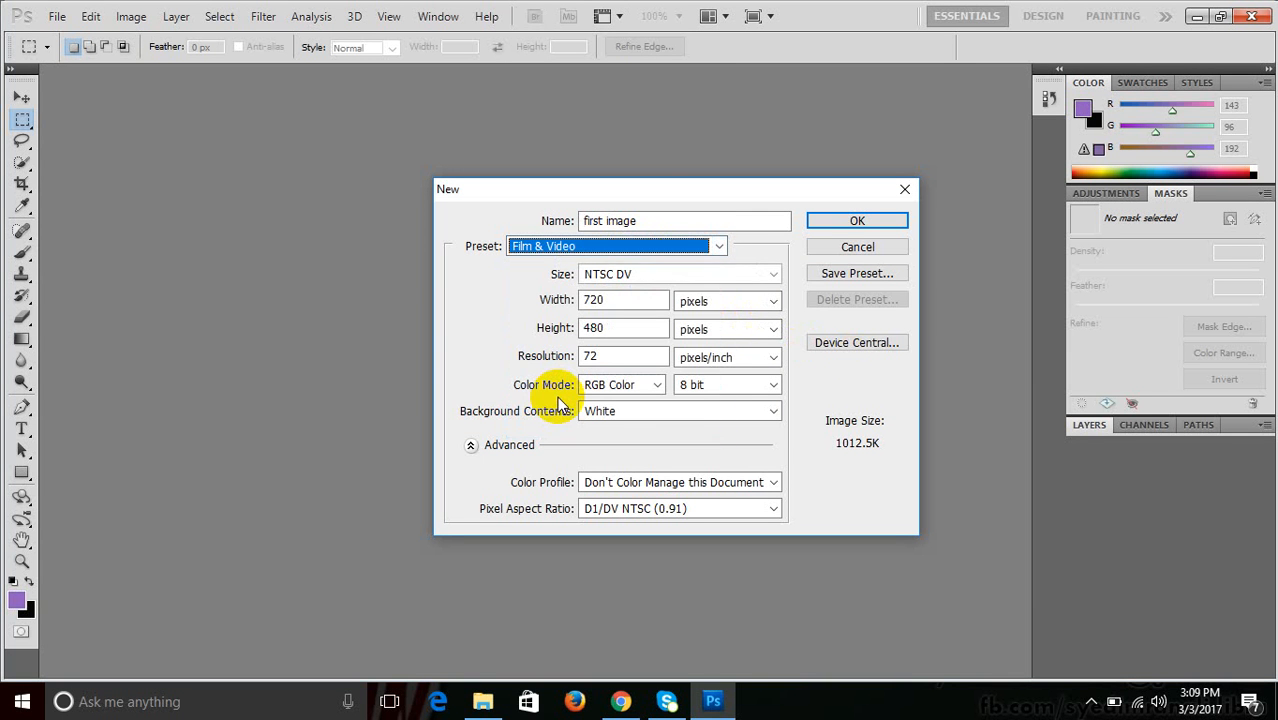
# Set the Film & Video size to HDV/HDTV 720p/29.97 and check the available width units, keeping pixels.
pyautogui.click(605, 275)
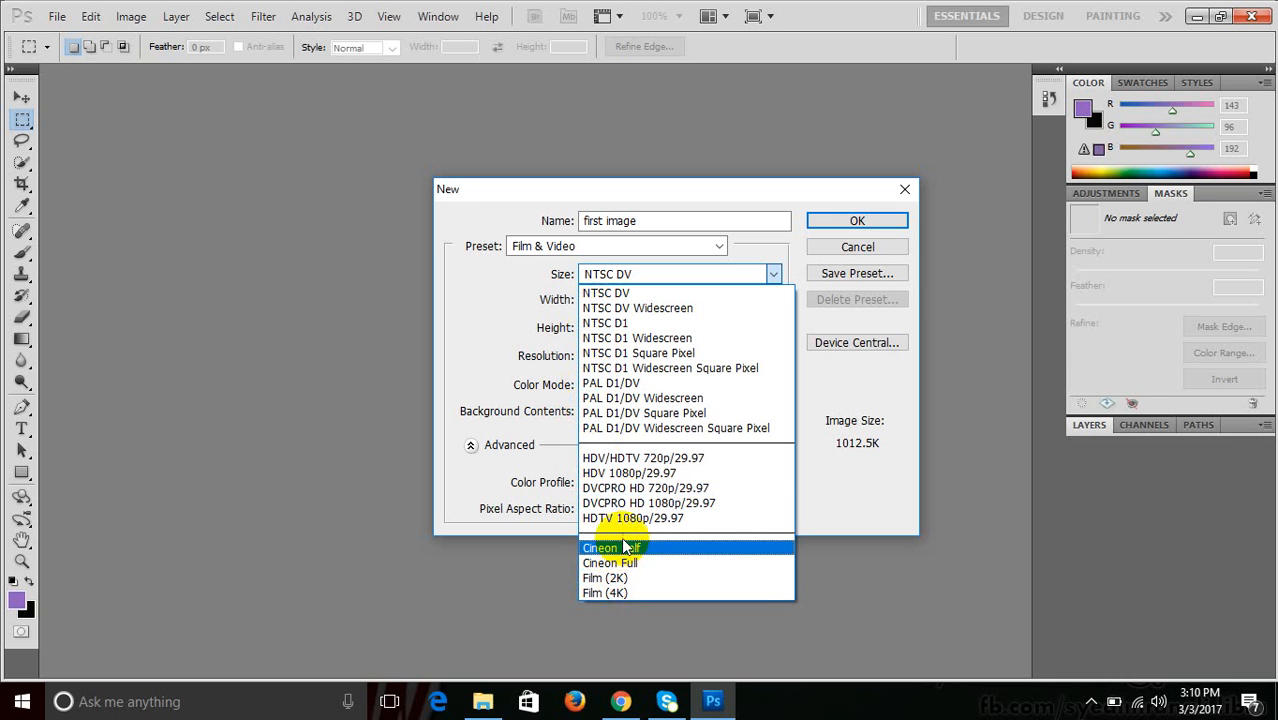
pyautogui.click(685, 460)
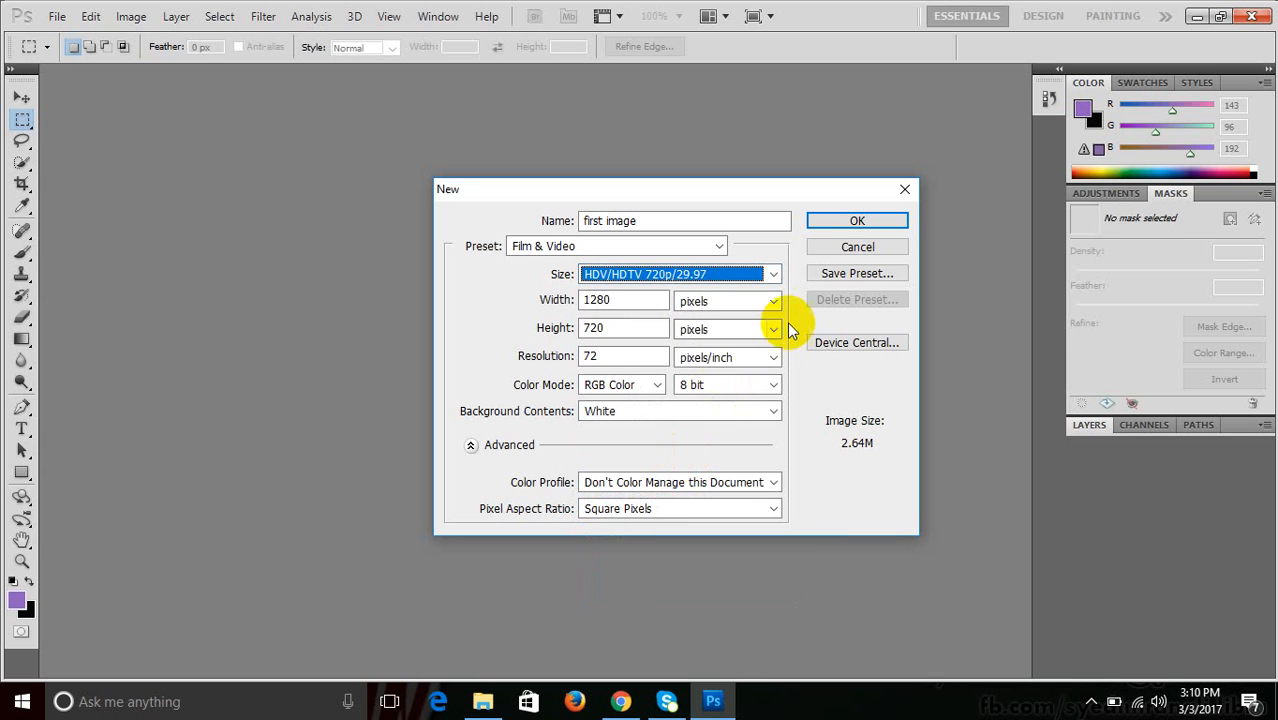
pyautogui.click(693, 300)
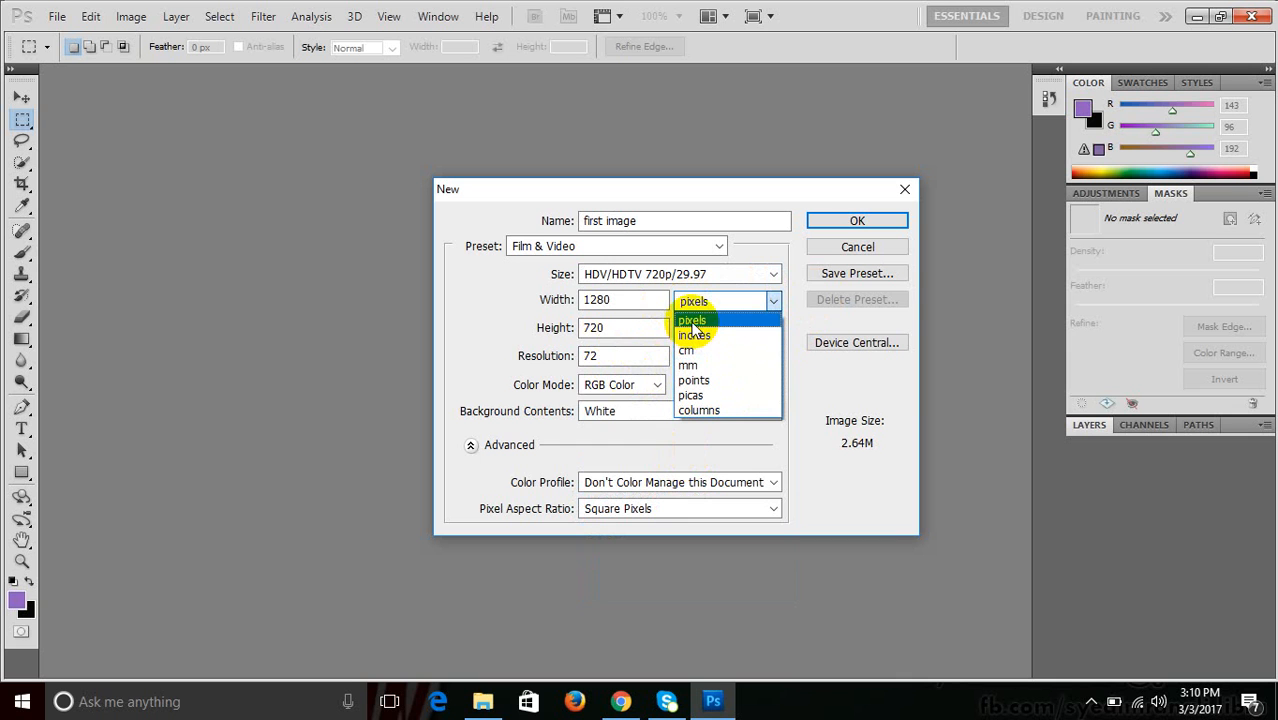
pyautogui.click(516, 289)
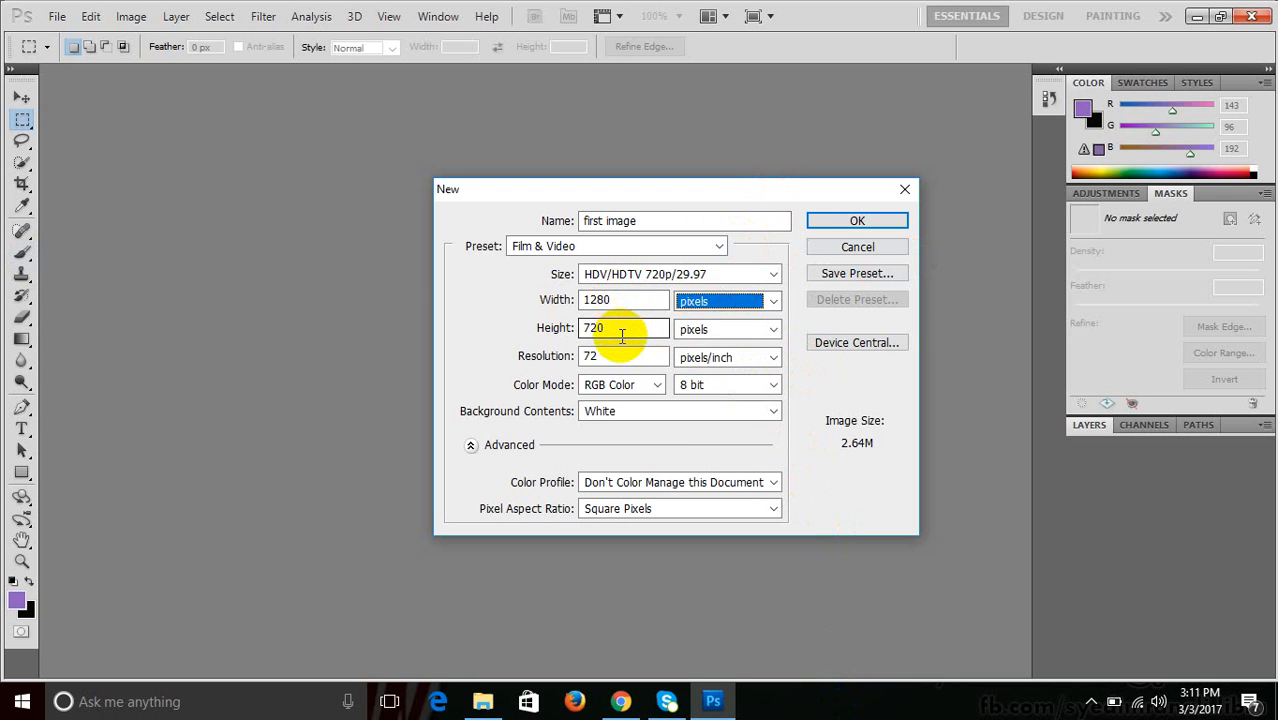
# Examine the new document's width, height and resolution values without changing them.
pyautogui.click(621, 336)
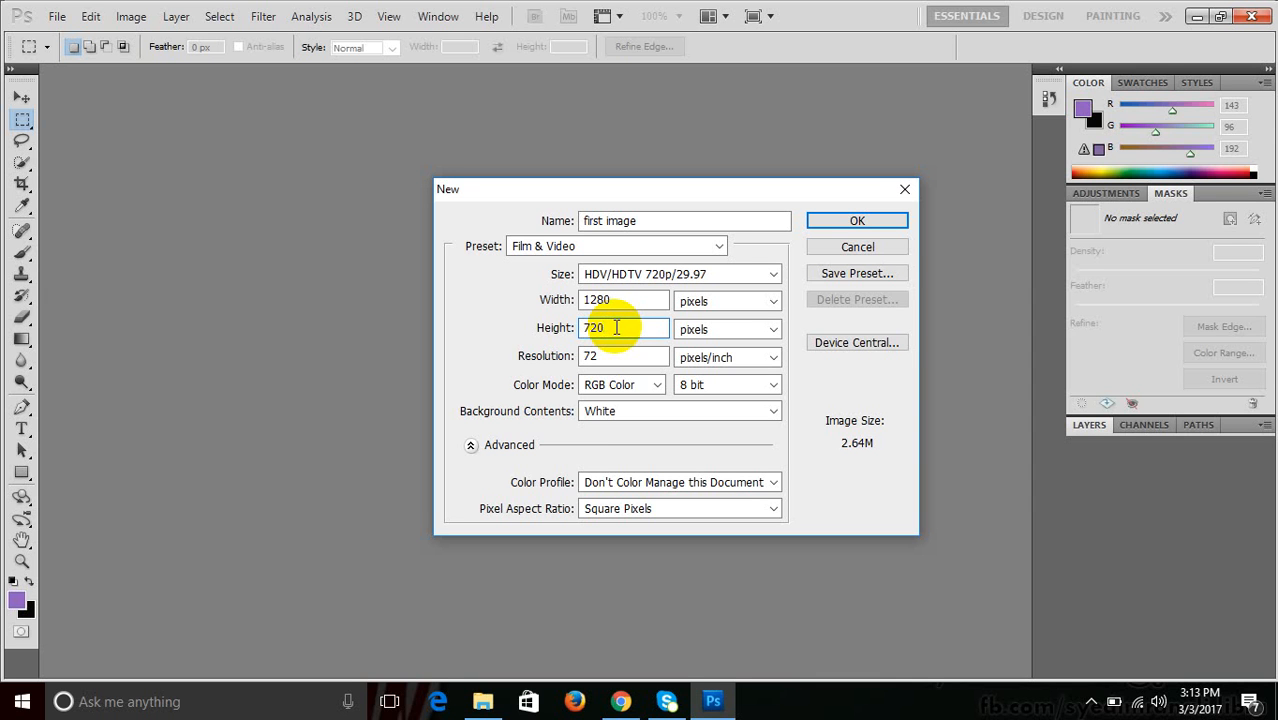
pyautogui.click(606, 300)
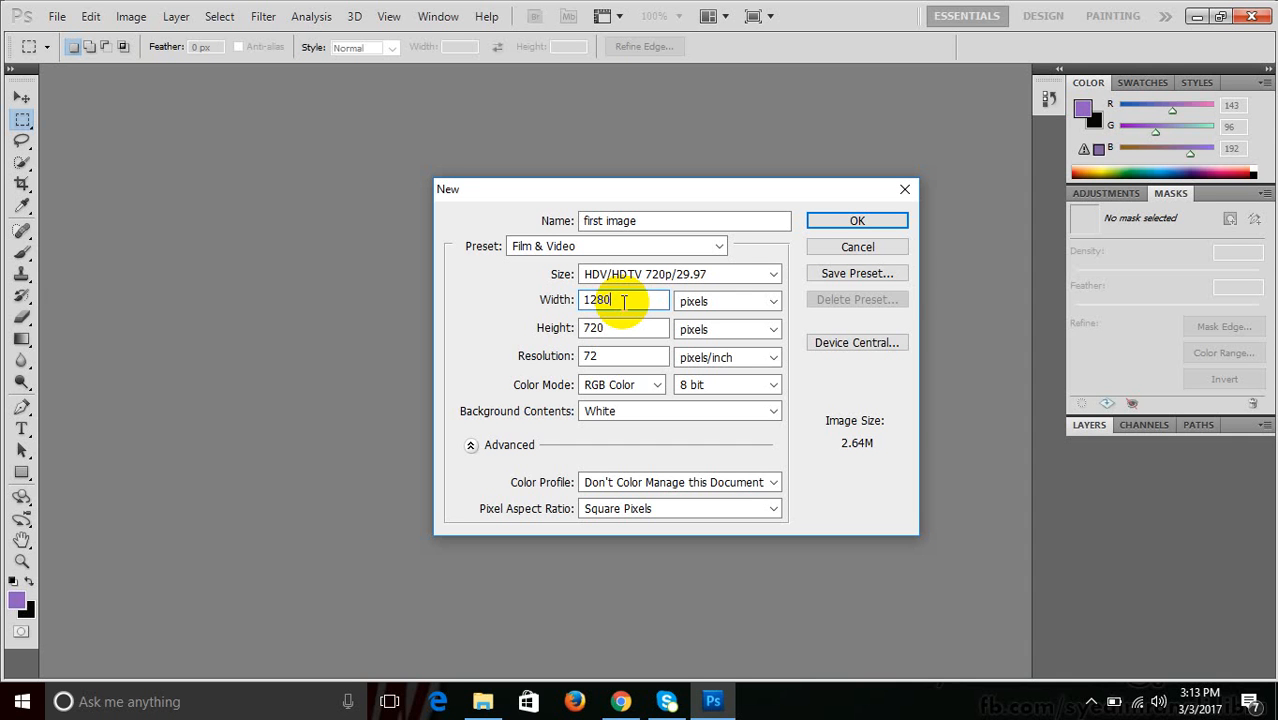
pyautogui.click(606, 328)
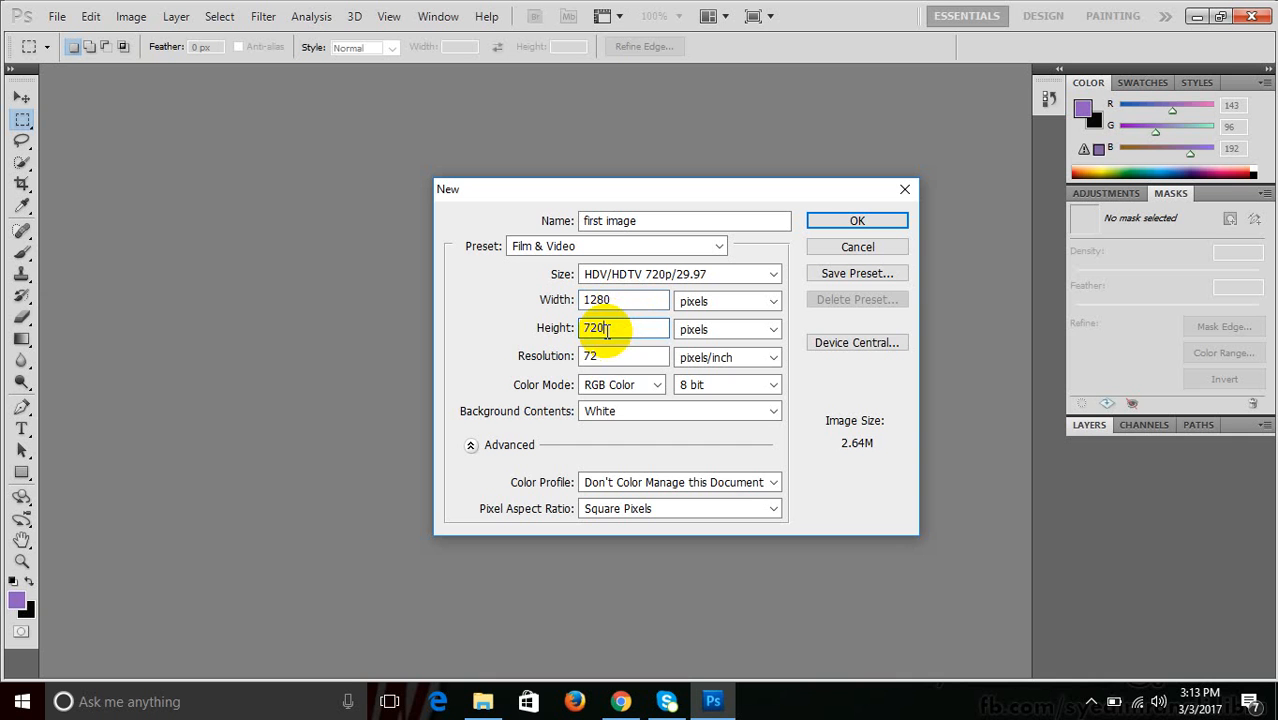
pyautogui.moveTo(607, 358); pyautogui.dragTo(486, 350)
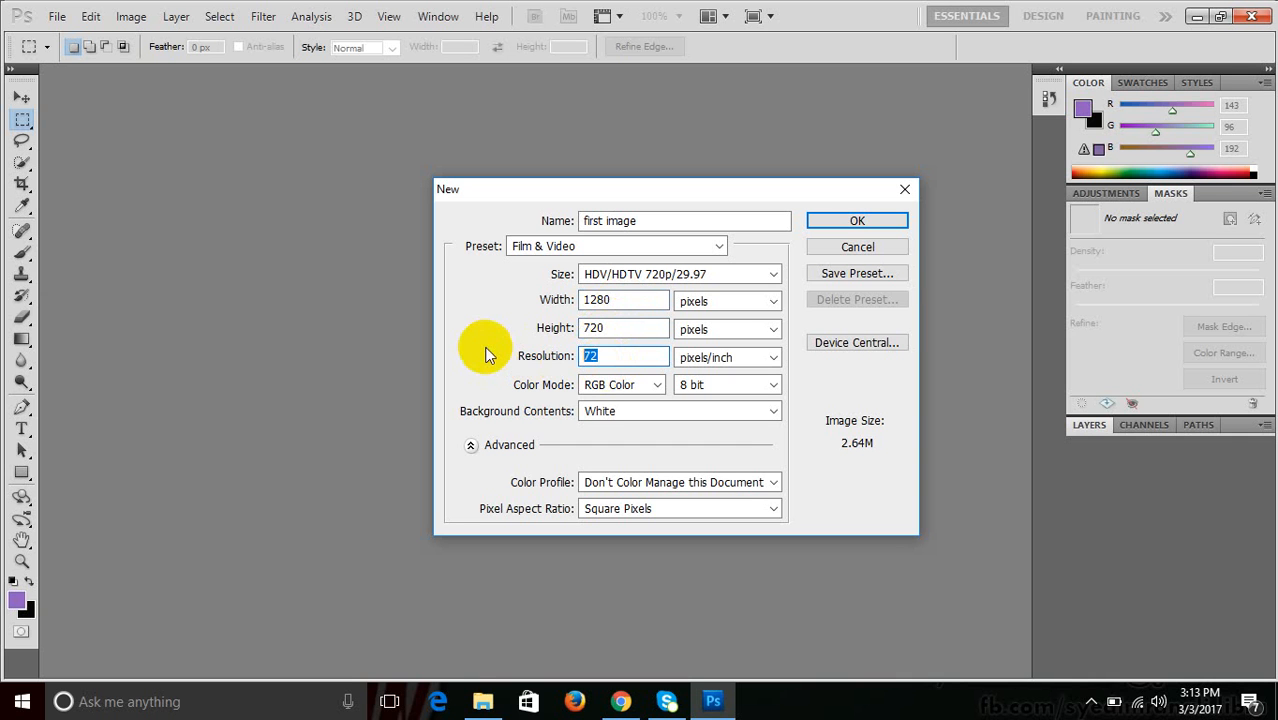
pyautogui.click(603, 354)
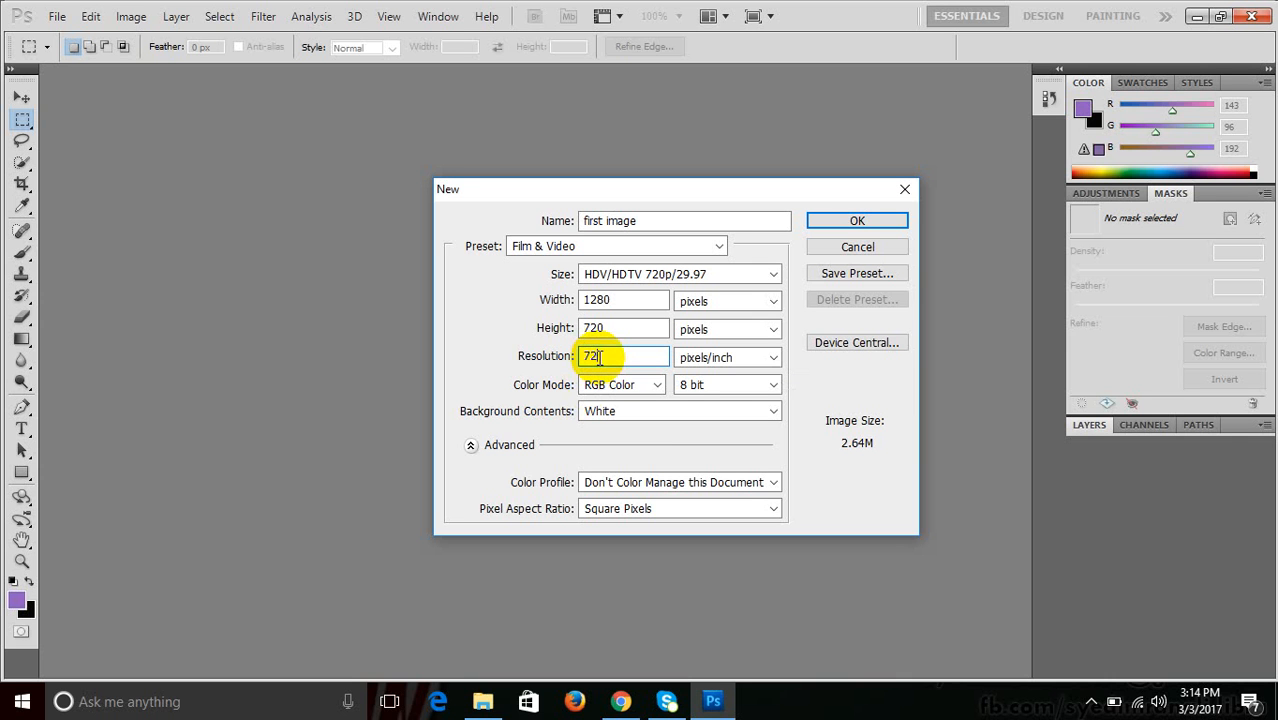
pyautogui.click(540, 358)
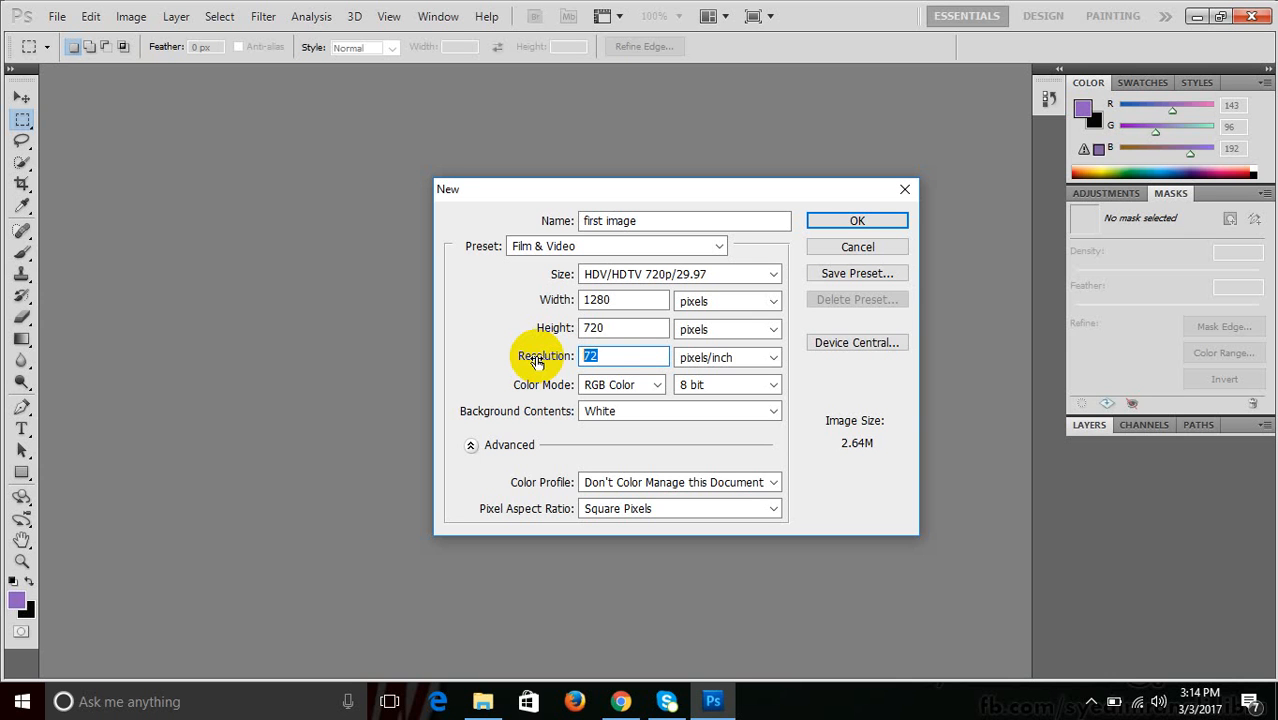
pyautogui.click(606, 356)
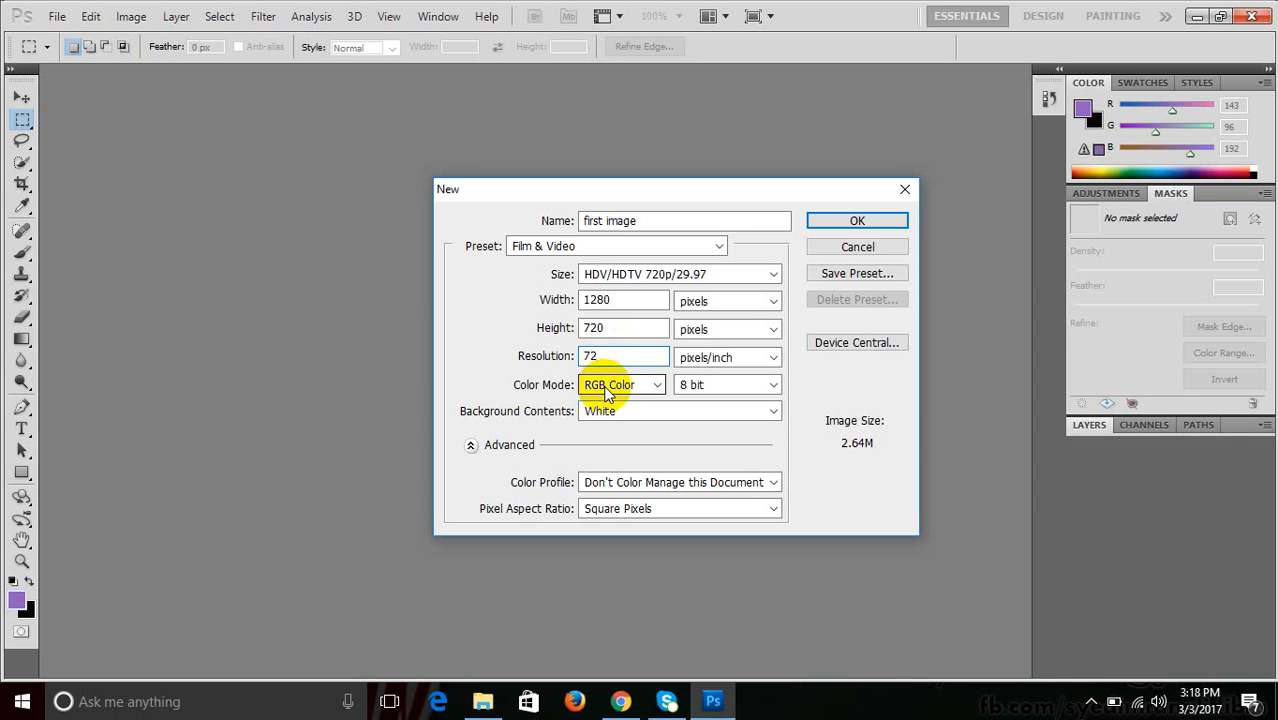
# Set the new document's color mode to Grayscale and create the document.
pyautogui.click(606, 391)
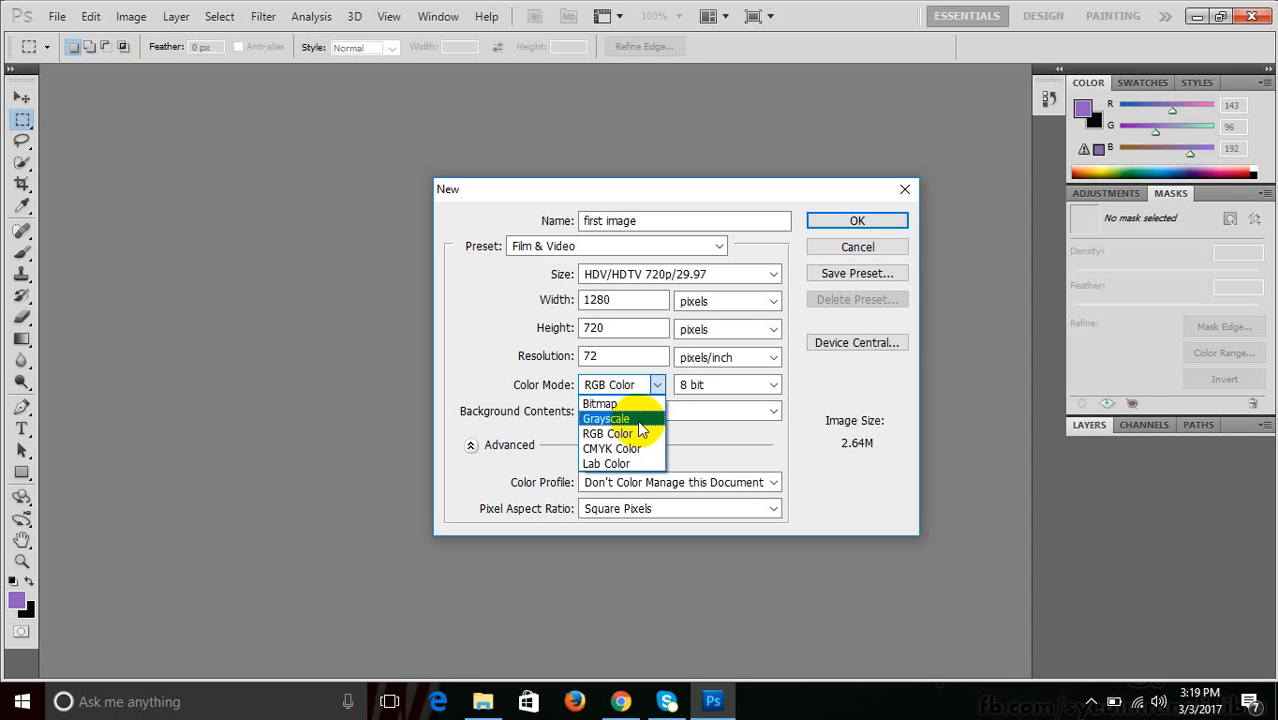
pyautogui.click(638, 420)
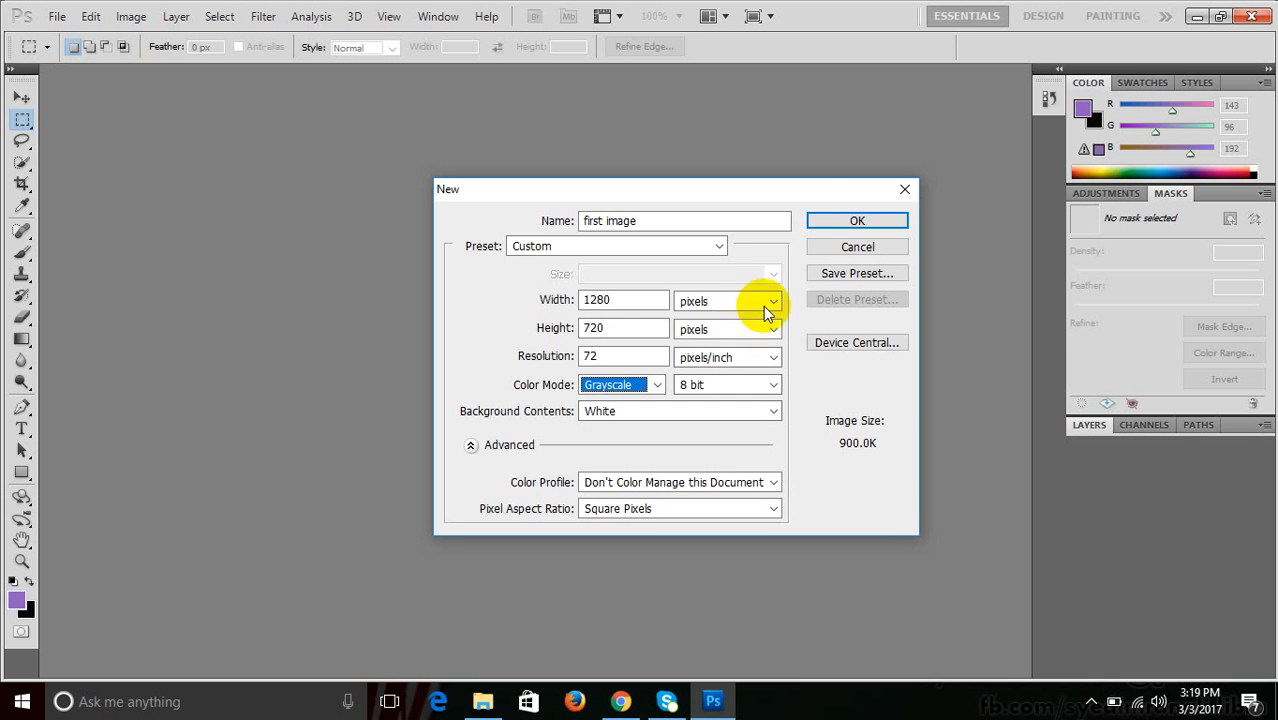
pyautogui.click(876, 220)
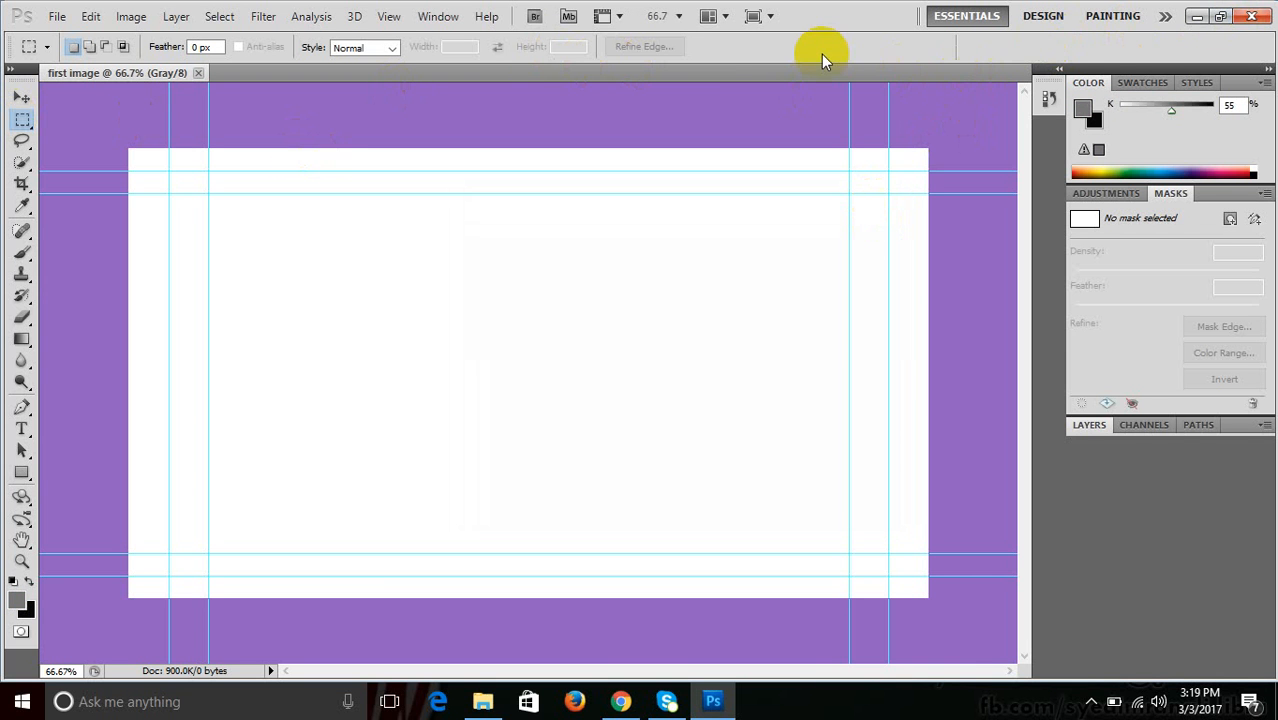
# Open Free-Download-Mountain-Hd-Wallpapers.jpg from the Pictures folder.
pyautogui.hotkey('ctrl', 'o')
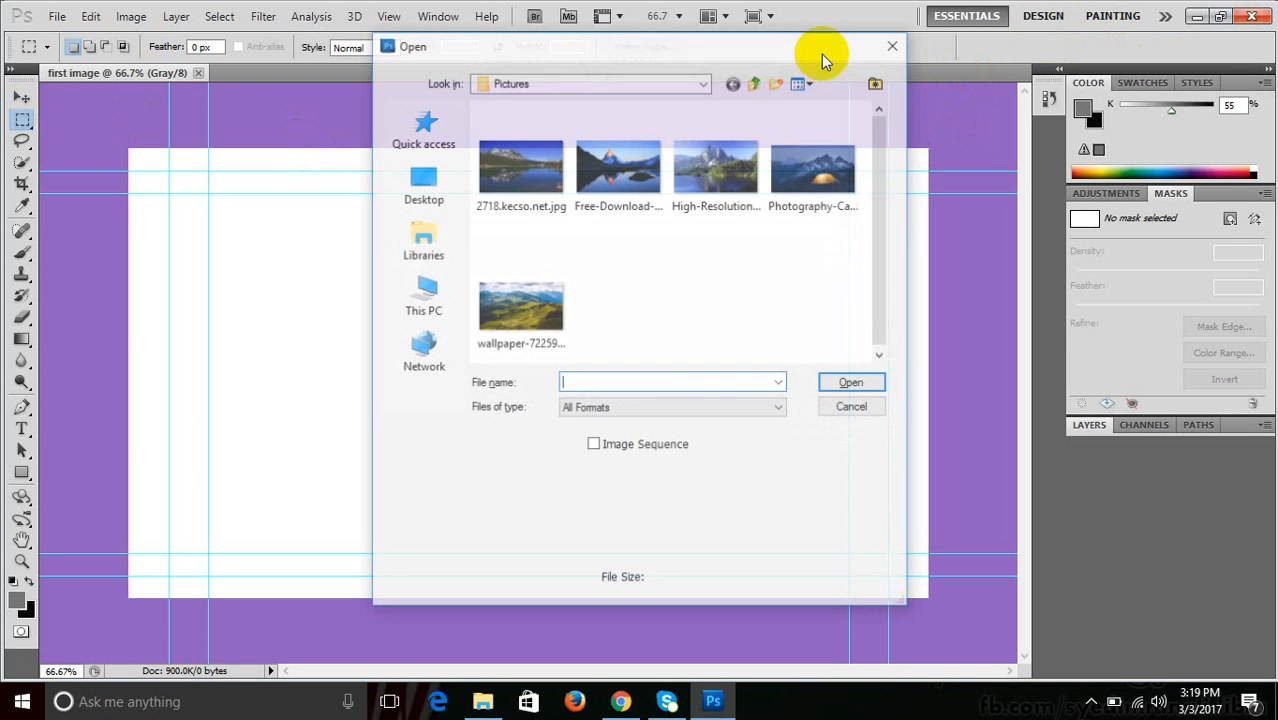
pyautogui.click(618, 168)
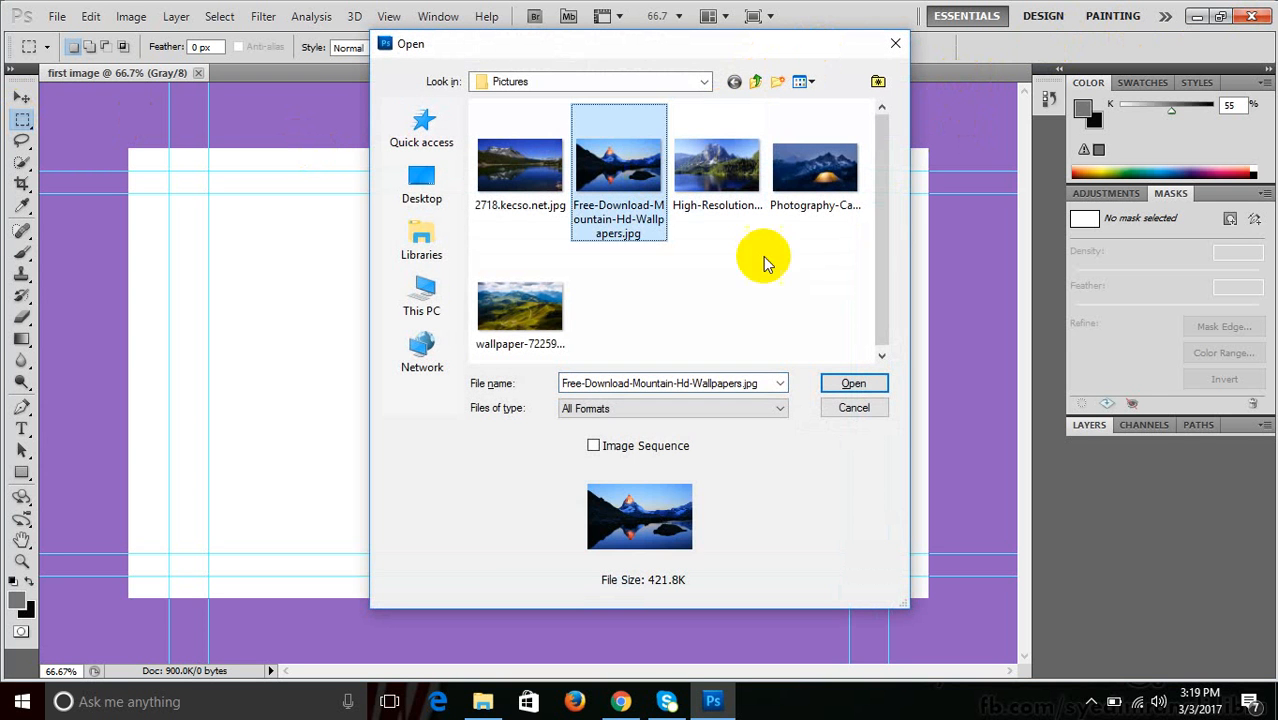
pyautogui.click(836, 383)
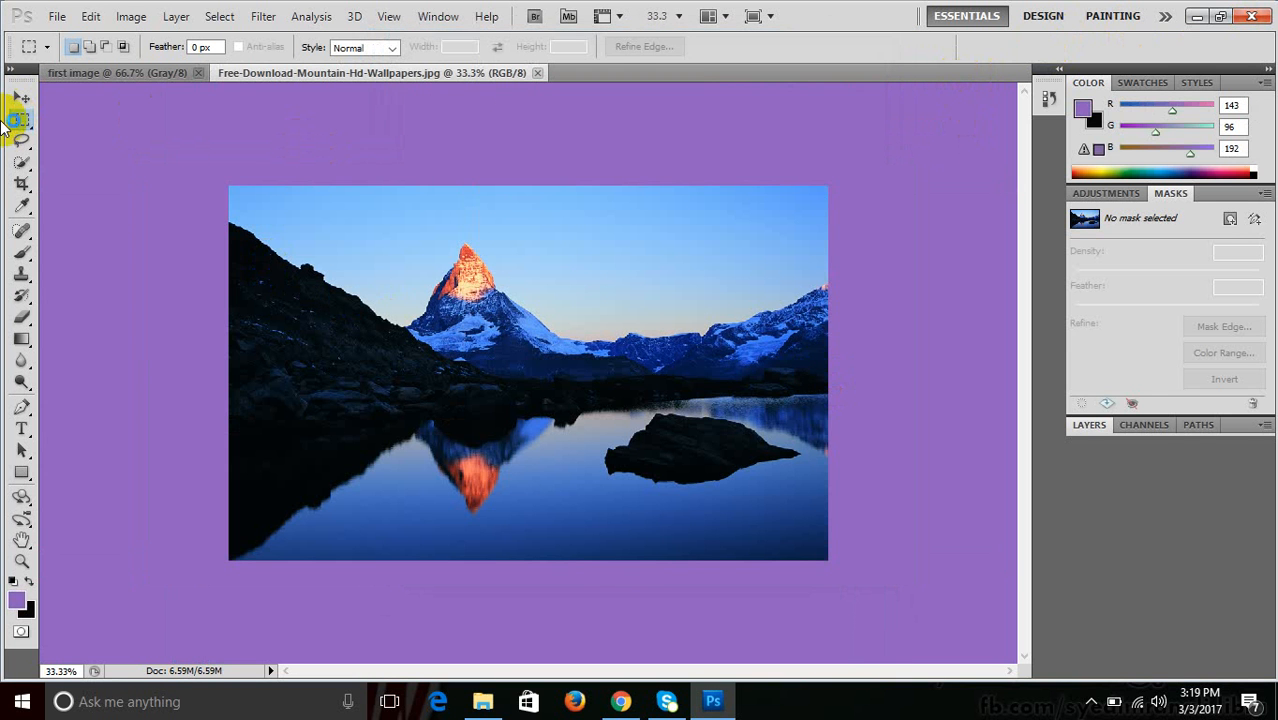
# Copy the mountain photo into the first image document with the Move tool, compare it with the original, and shift it slightly down.
pyautogui.click(24, 99)
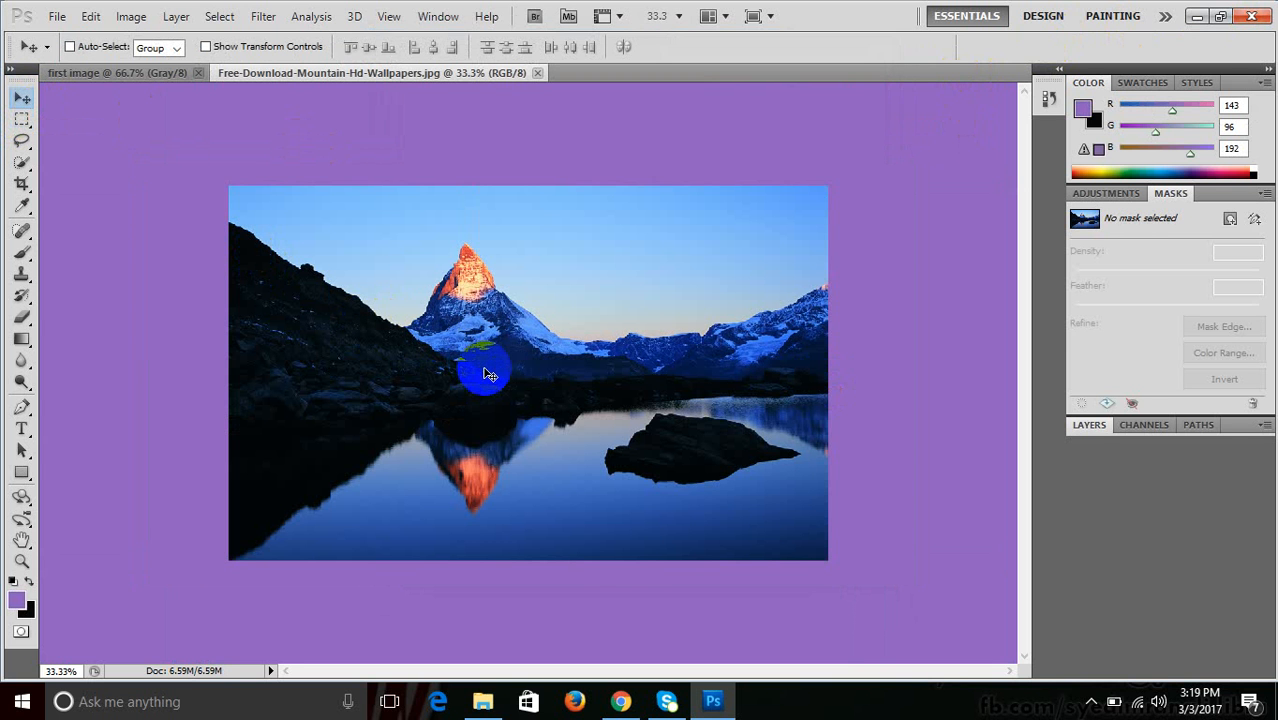
pyautogui.moveTo(149, 77); pyautogui.dragTo(491, 384)
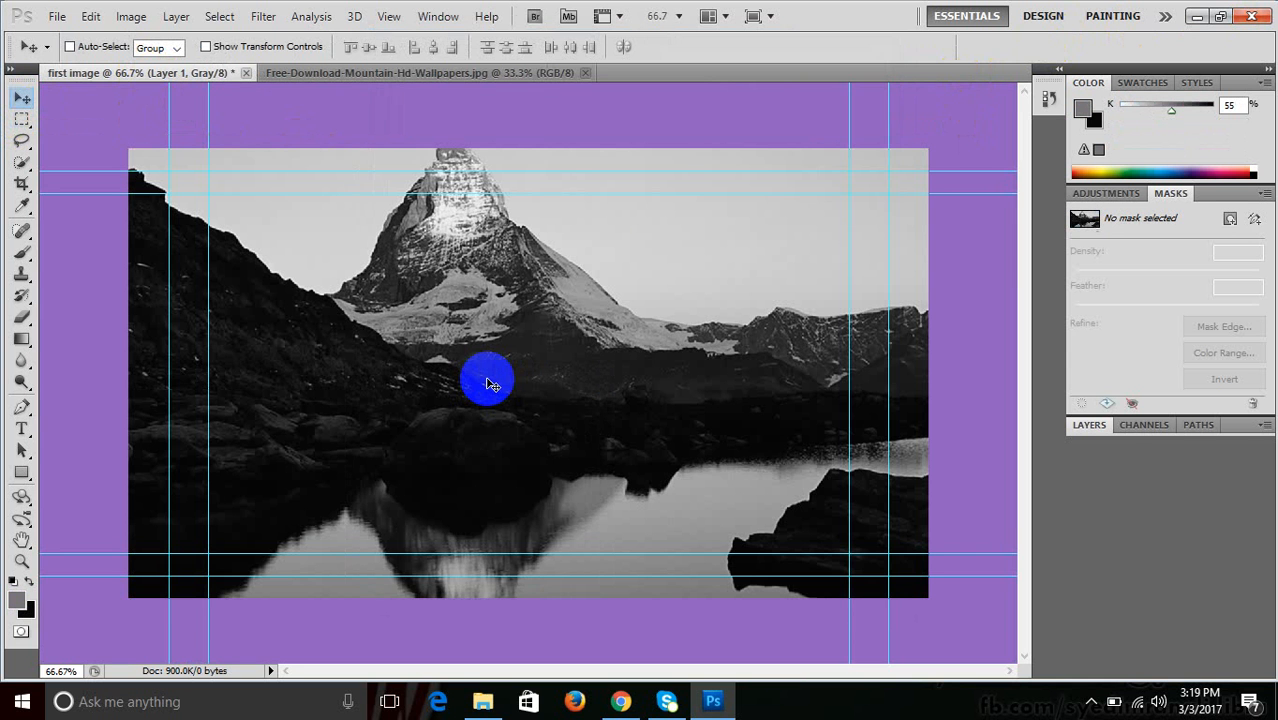
pyautogui.click(318, 72)
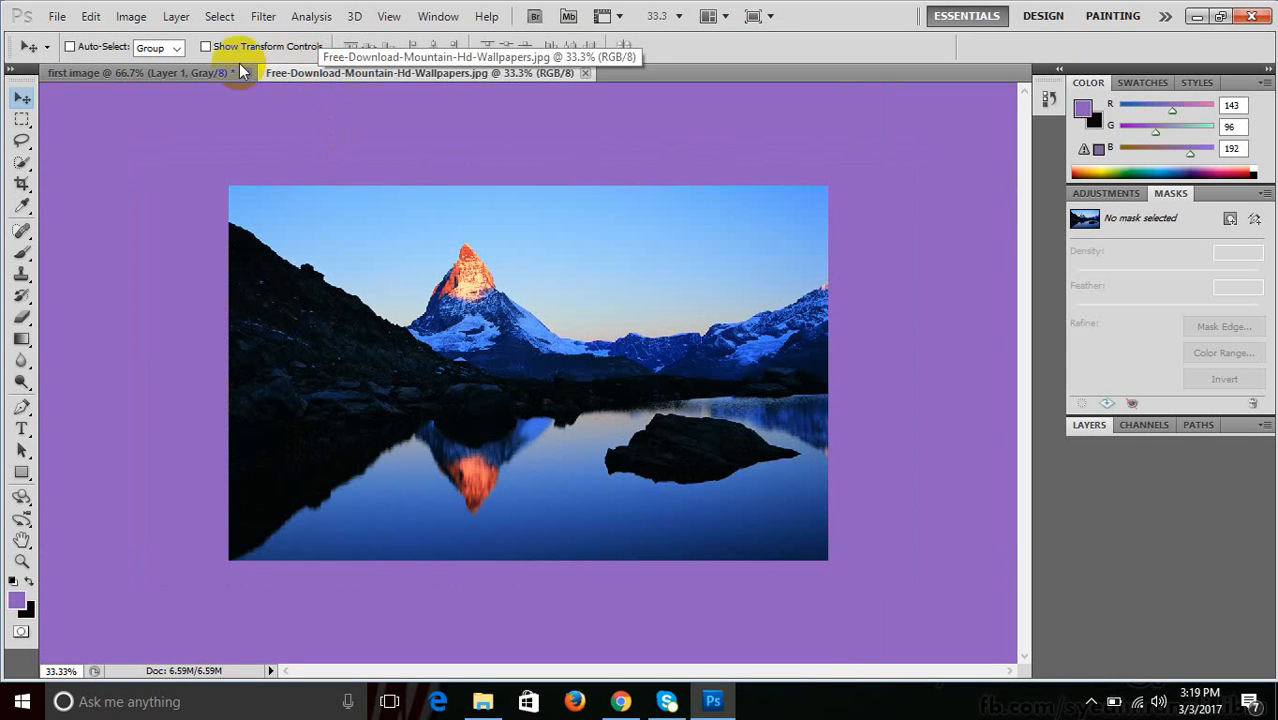
pyautogui.click(190, 72)
pyautogui.moveTo(466, 355); pyautogui.dragTo(502, 407)
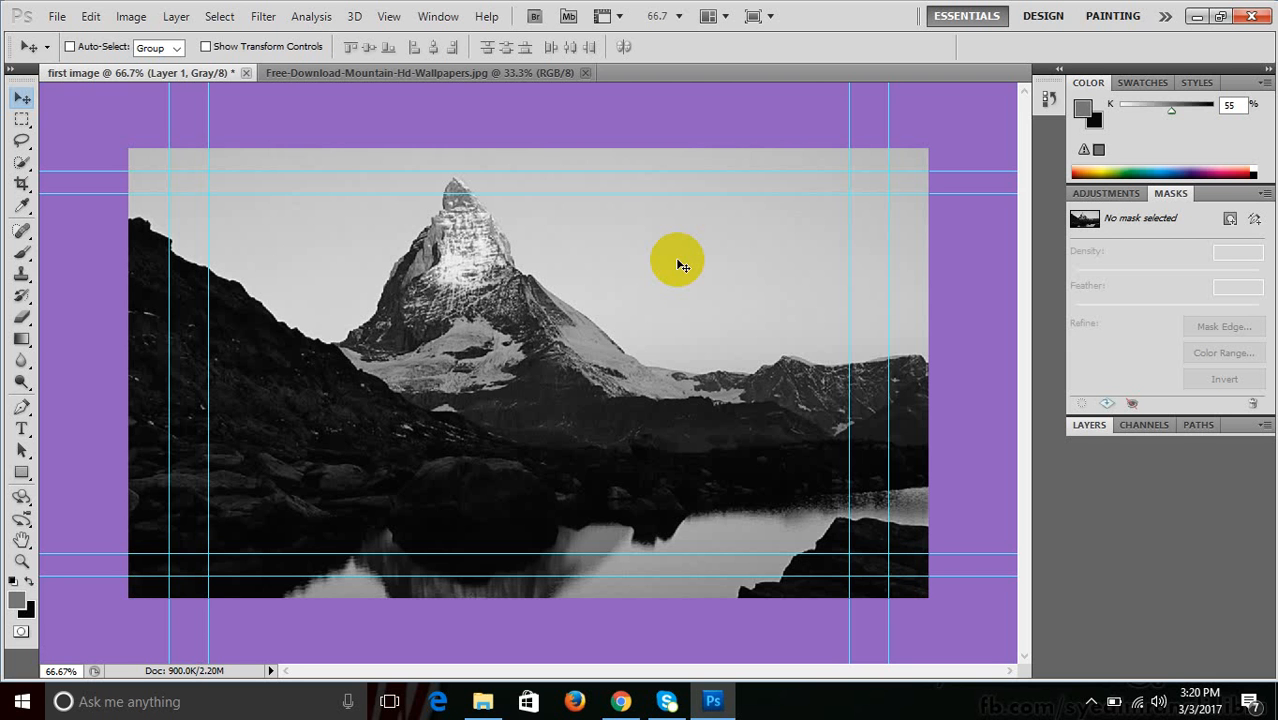
pyautogui.click(453, 72)
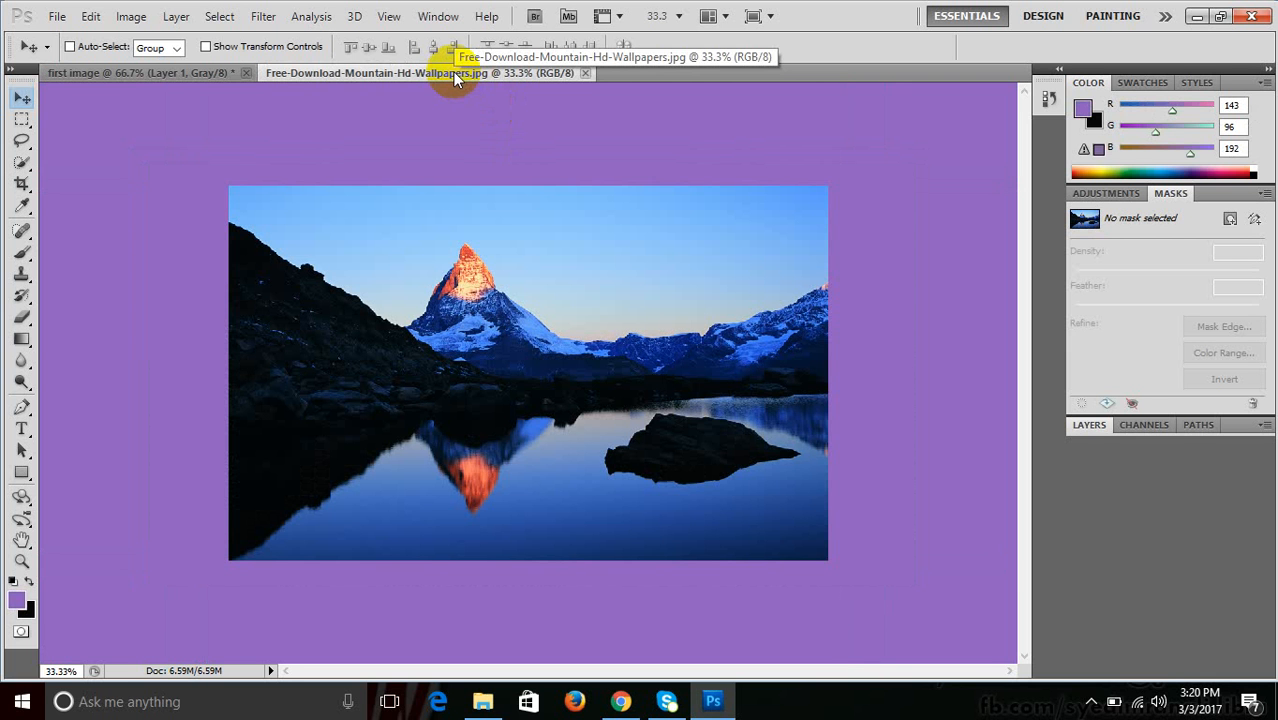
pyautogui.hotkey('ctrl', 'o')
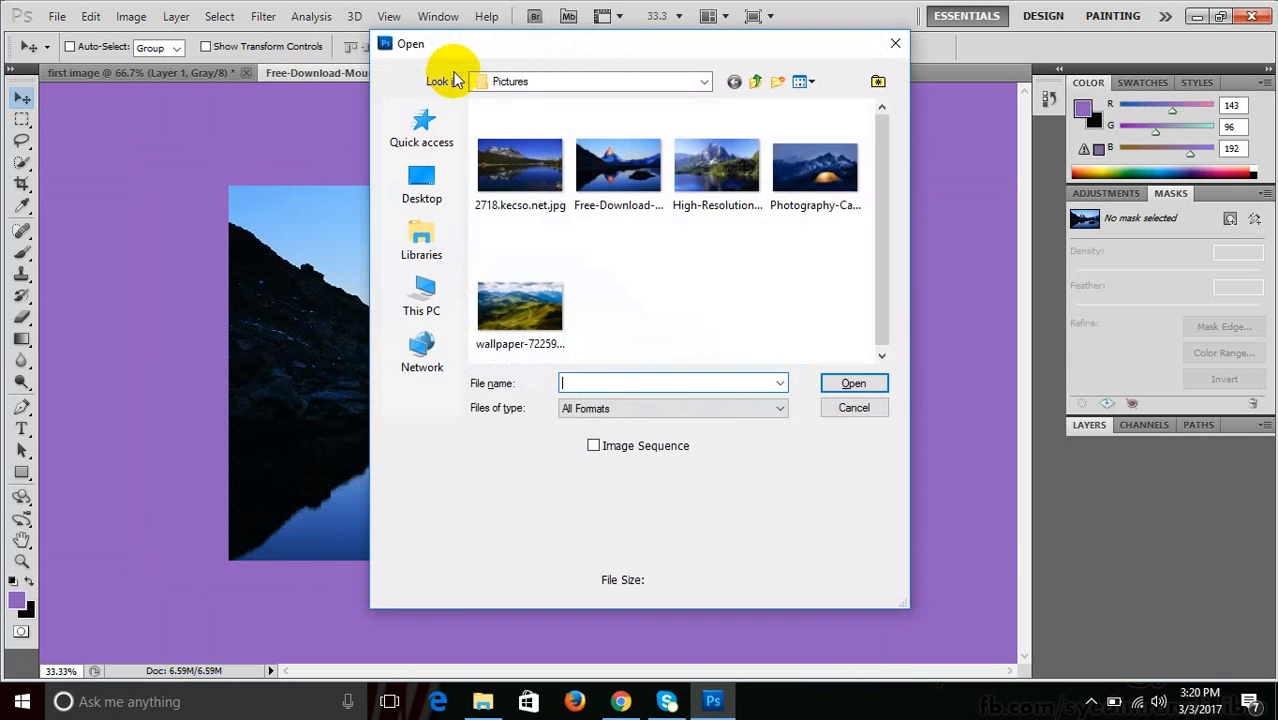
pyautogui.doubleClick(590, 127)
# Create another new document with the RGB Color mode, keeping the White background contents and the default name.
pyautogui.hotkey('ctrl', 'n')
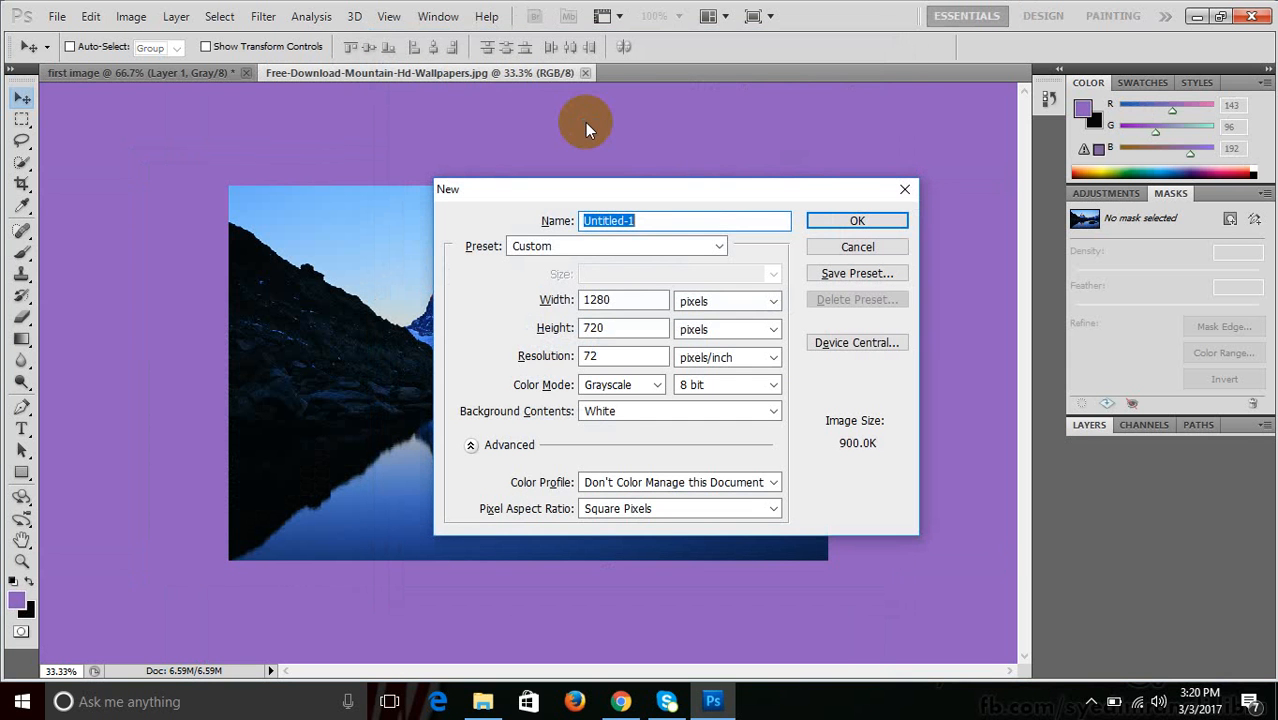
pyautogui.click(621, 418)
pyautogui.click(621, 420)
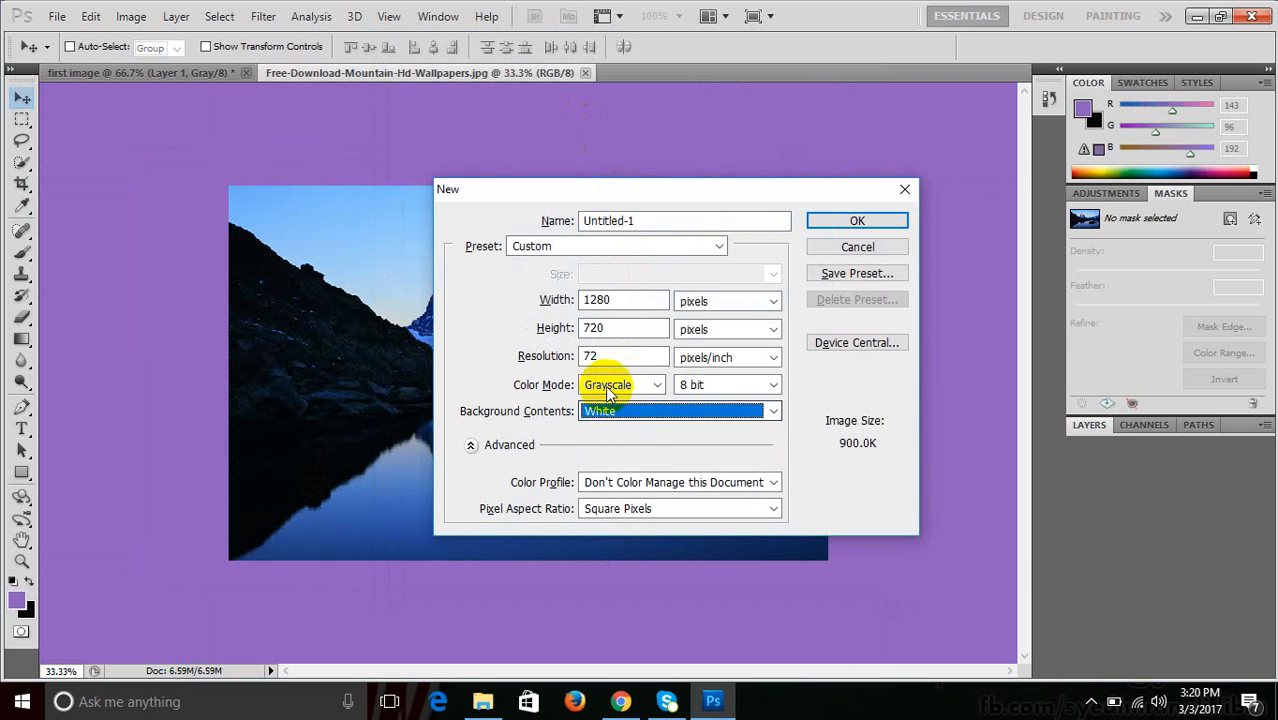
pyautogui.click(606, 386)
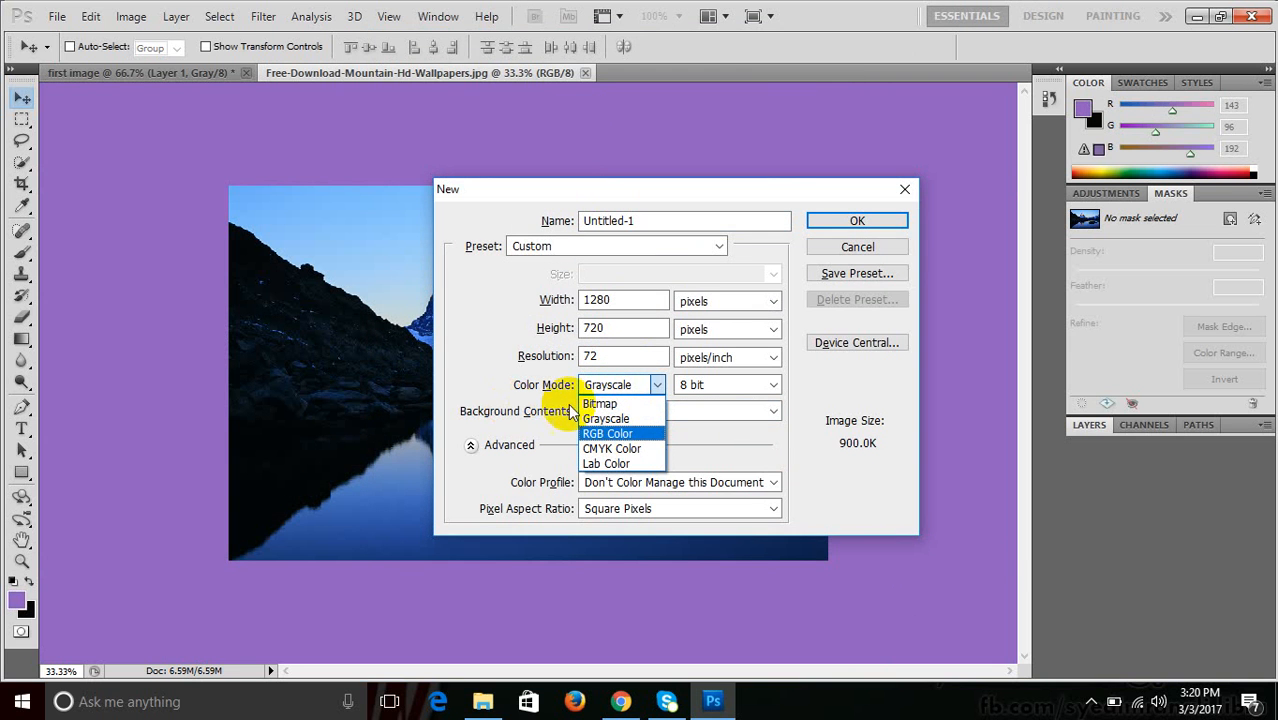
pyautogui.click(620, 438)
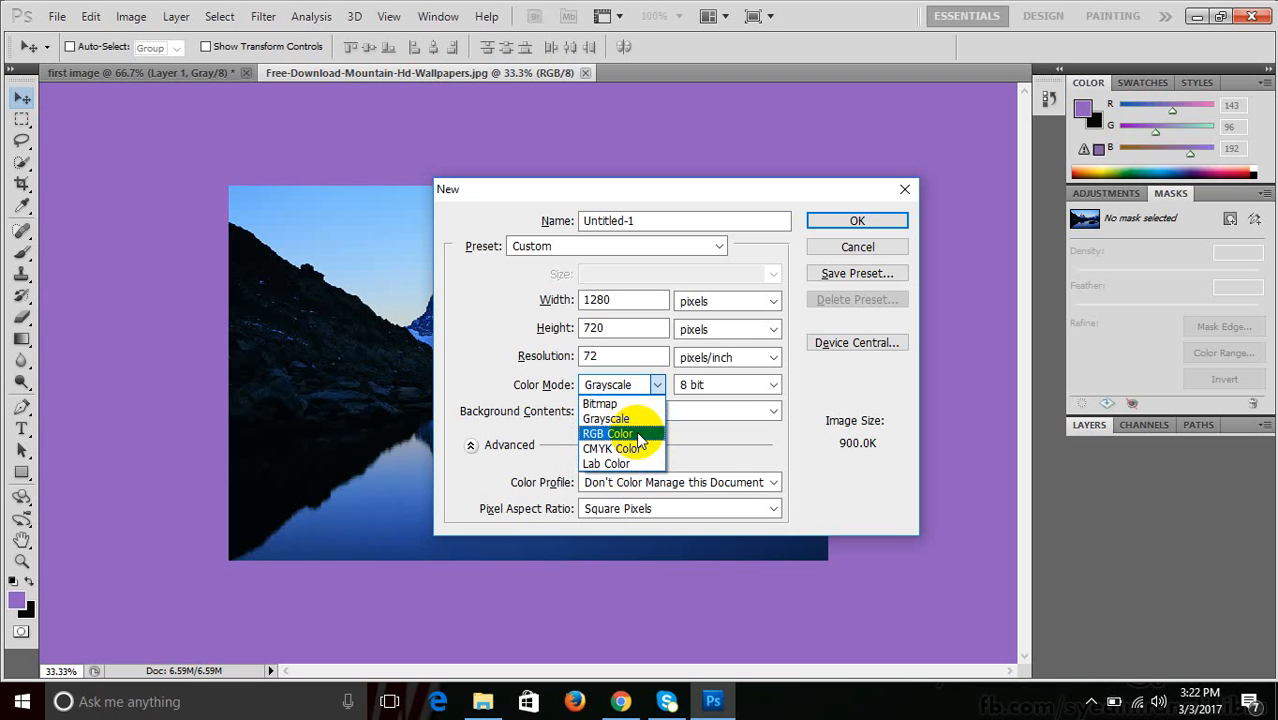
pyautogui.click(636, 433)
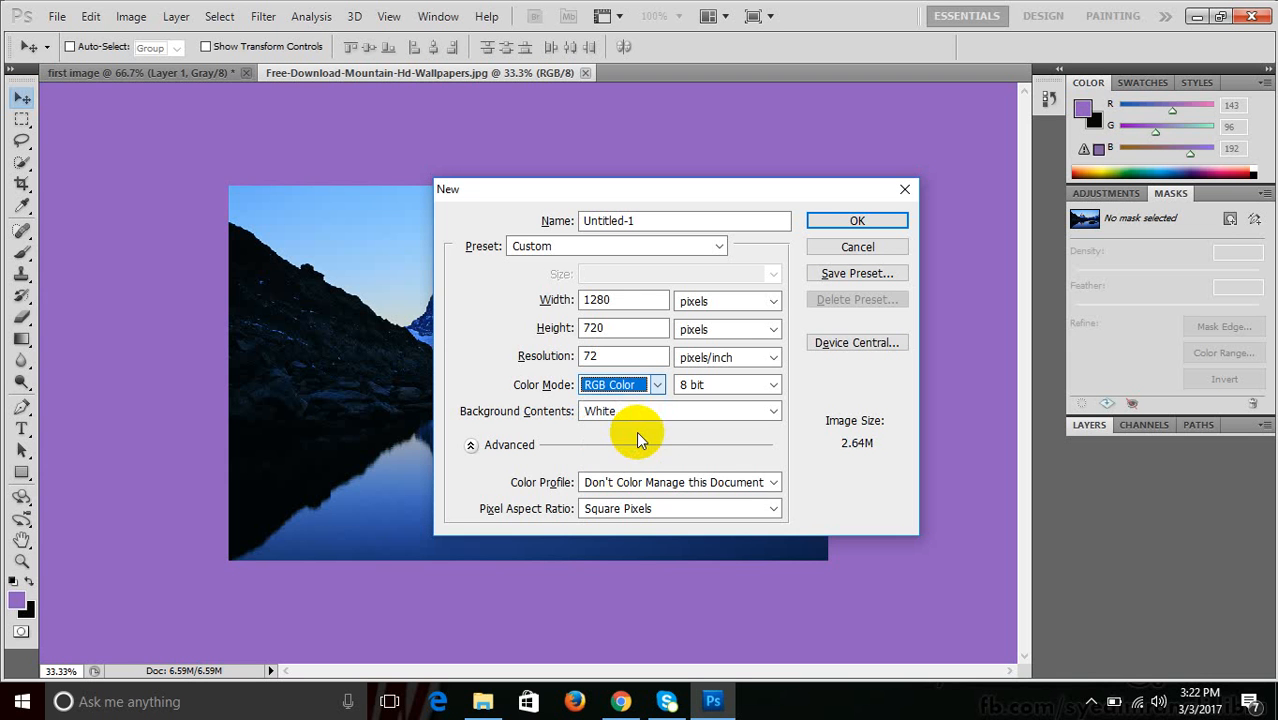
pyautogui.click(819, 221)
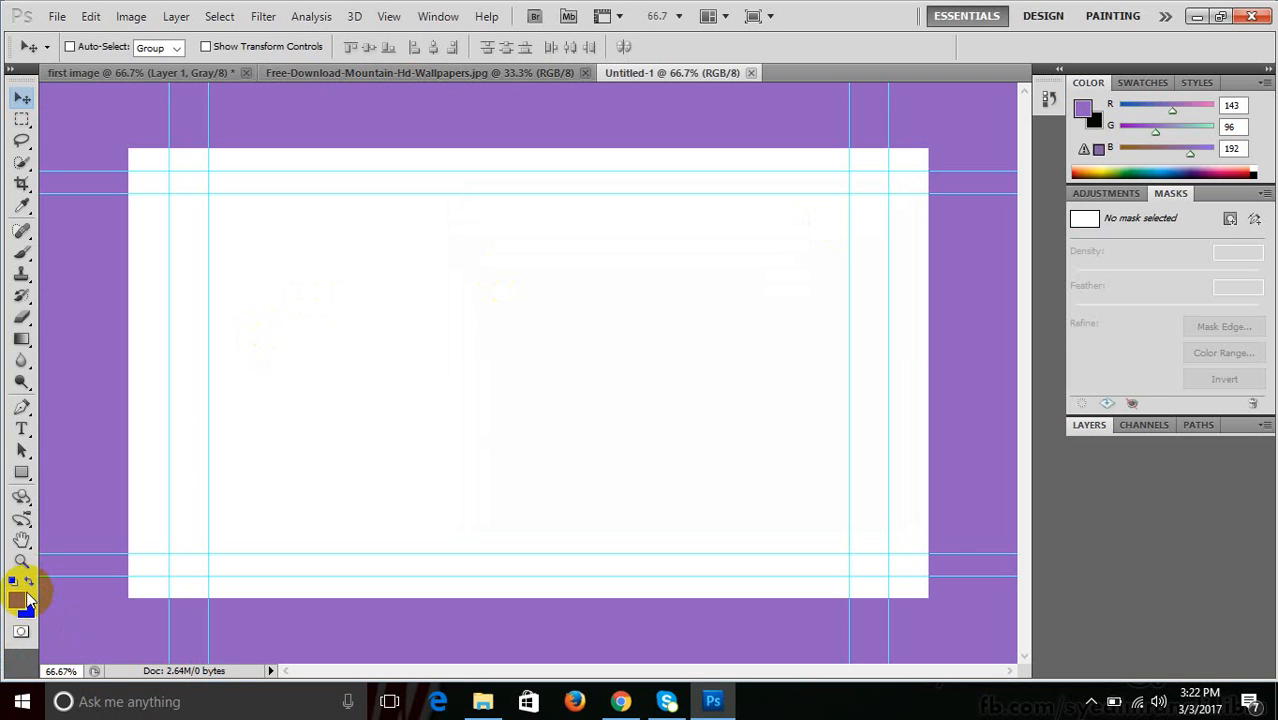
# Examine the foreground color's RGB values in the Color Picker, keeping the current purple.
pyautogui.click(16, 601)
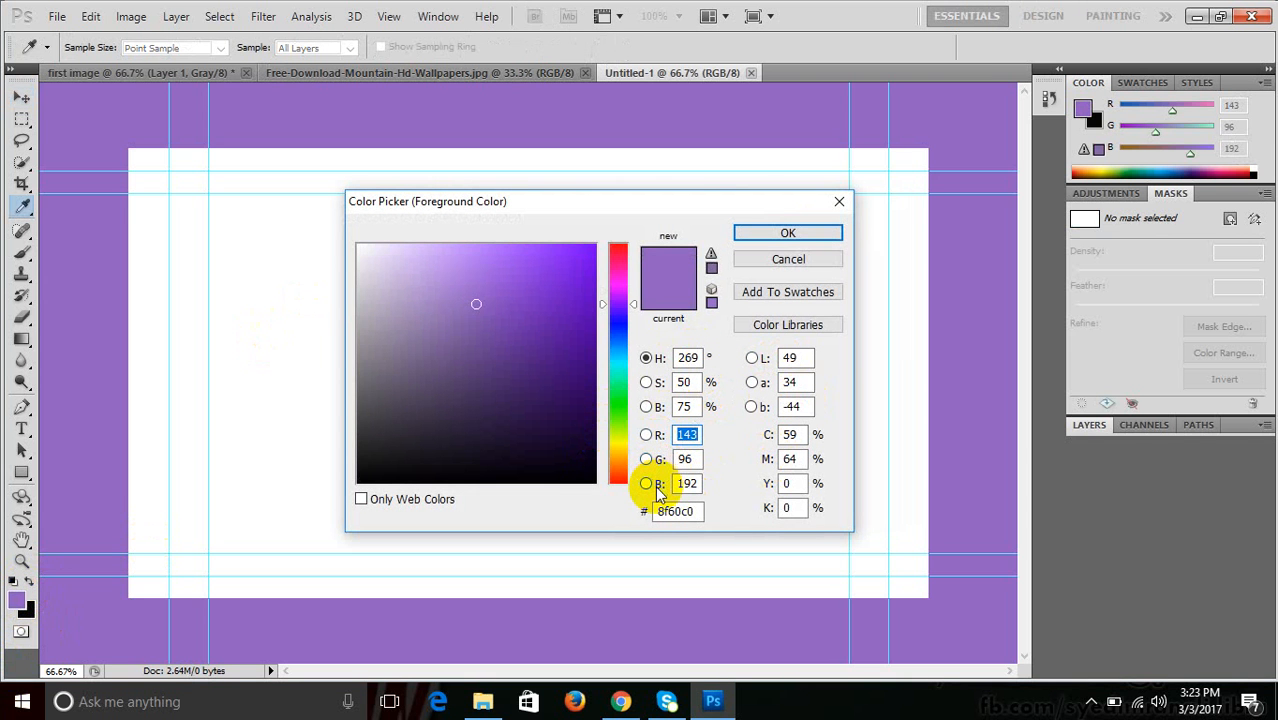
pyautogui.press('Escape')
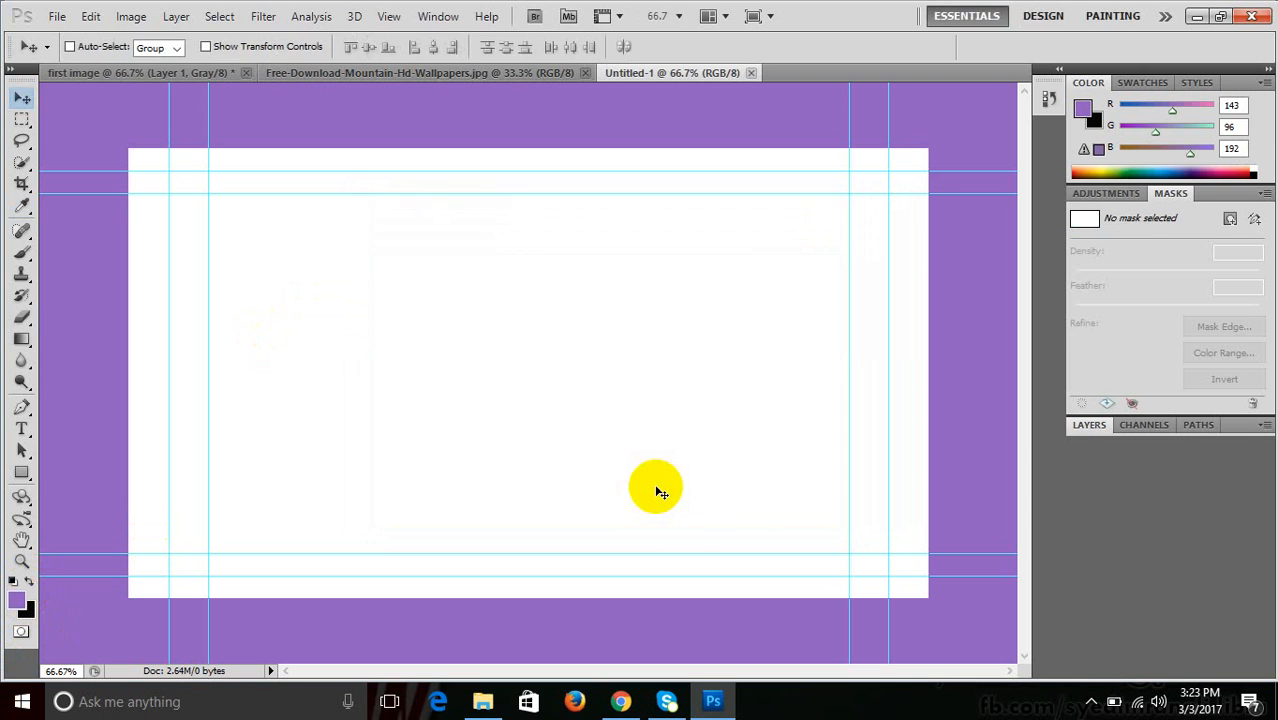
pyautogui.click(19, 603)
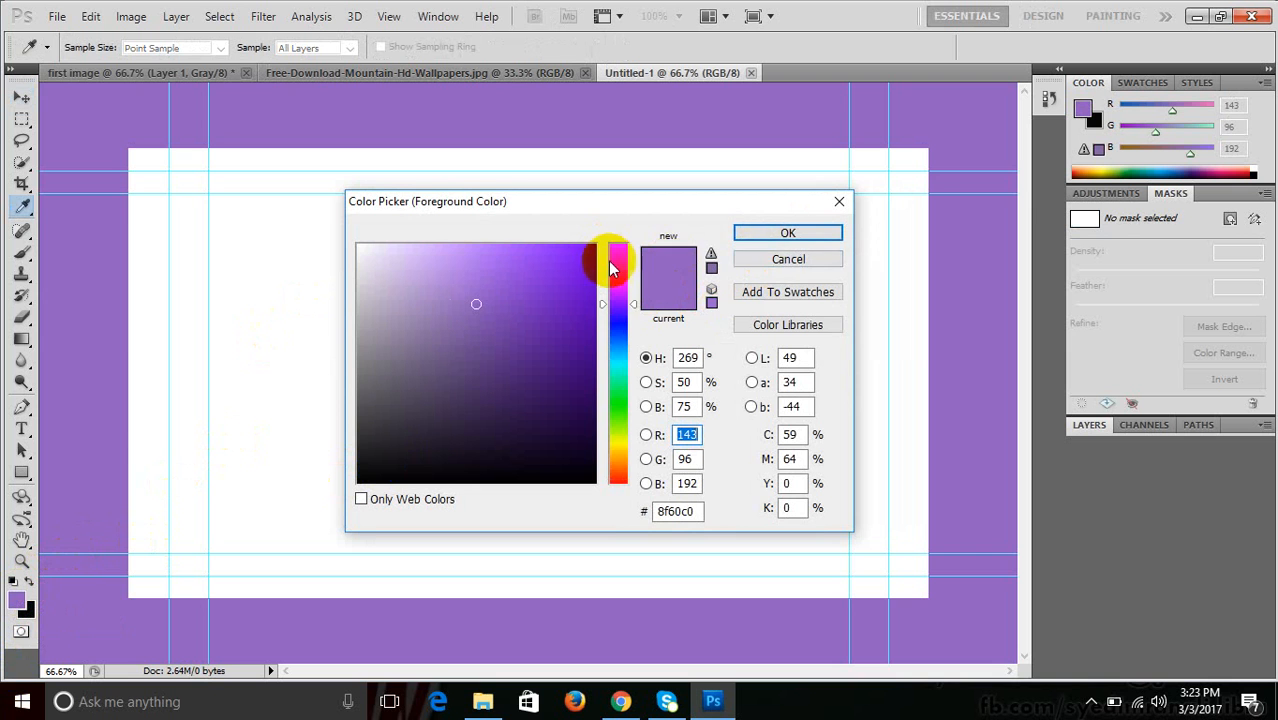
pyautogui.click(778, 241)
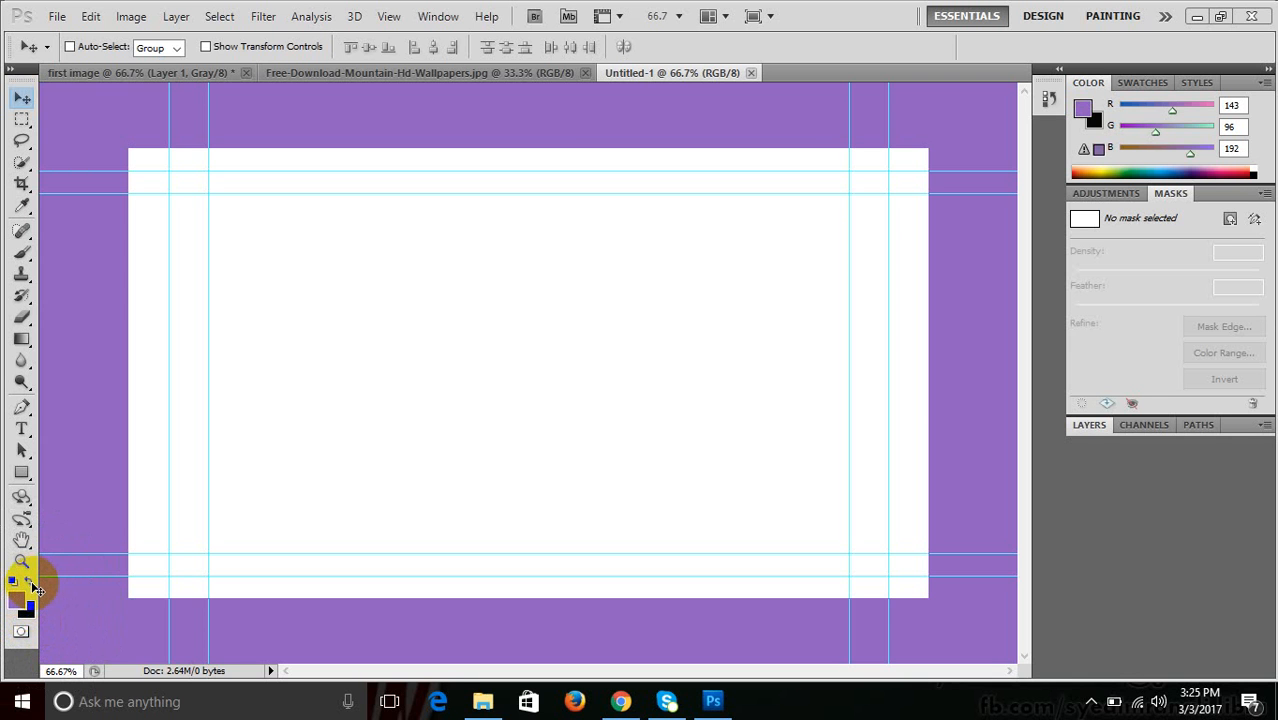
pyautogui.press('ctrl')
pyautogui.press('ctrl')
pyautogui.press('ctrl')
pyautogui.press('ctrl')
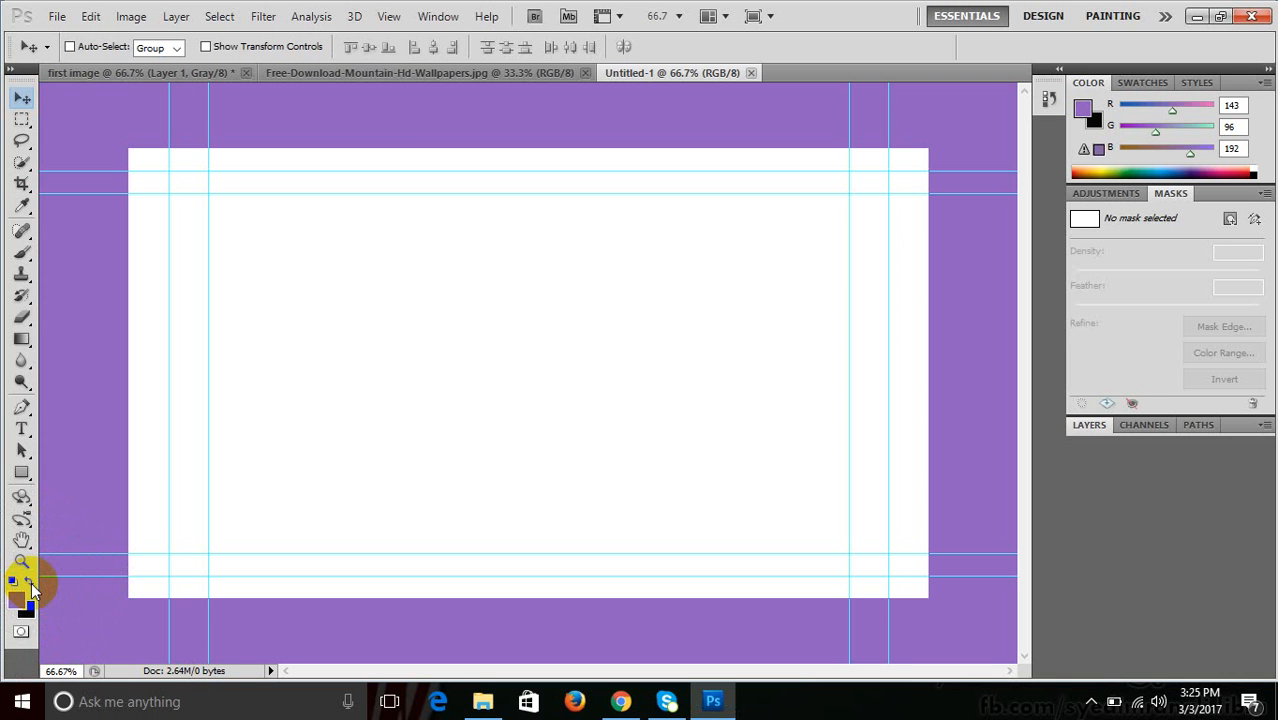
# Swap the foreground and background colors repeatedly, ending with black as the foreground and purple as the background.
pyautogui.click(31, 582)
pyautogui.click(31, 582)
pyautogui.click(31, 582)
pyautogui.click(31, 582)
pyautogui.click(31, 582)
pyautogui.click(31, 582)
pyautogui.click(31, 582)
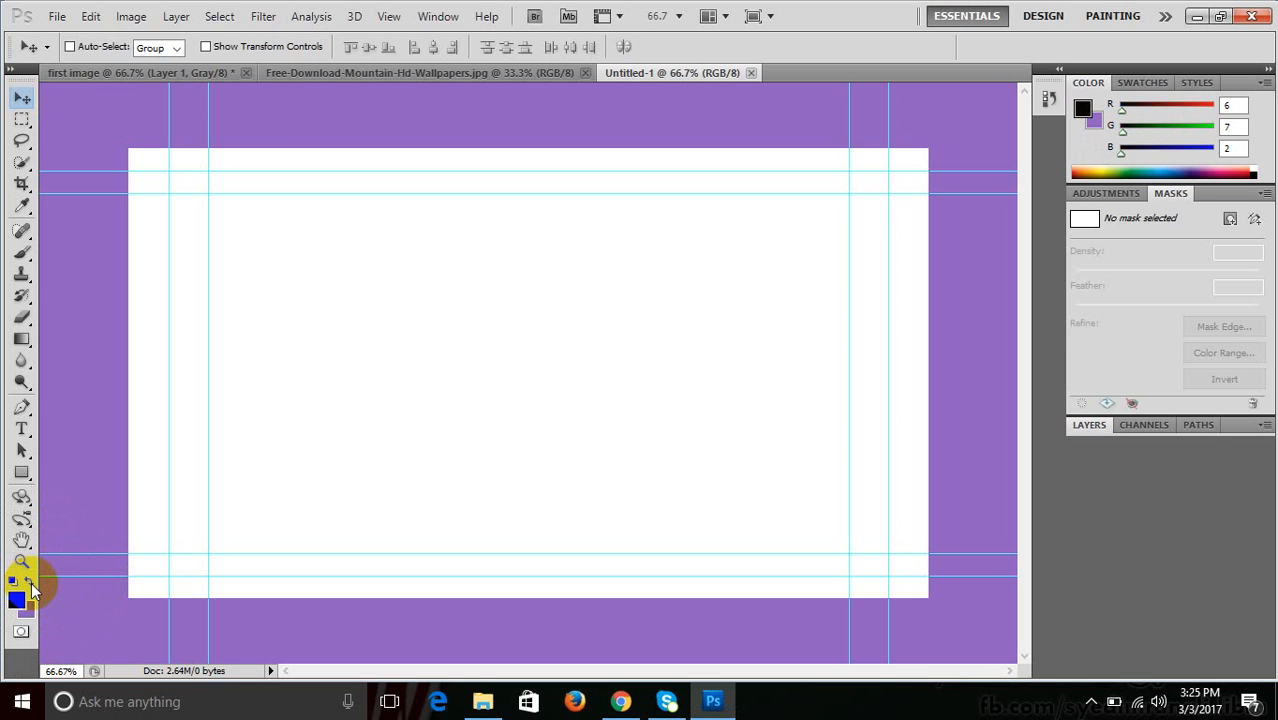
# Swap the foreground and background colors repeatedly, ending with purple as the foreground and black as the background.
pyautogui.click(31, 582)
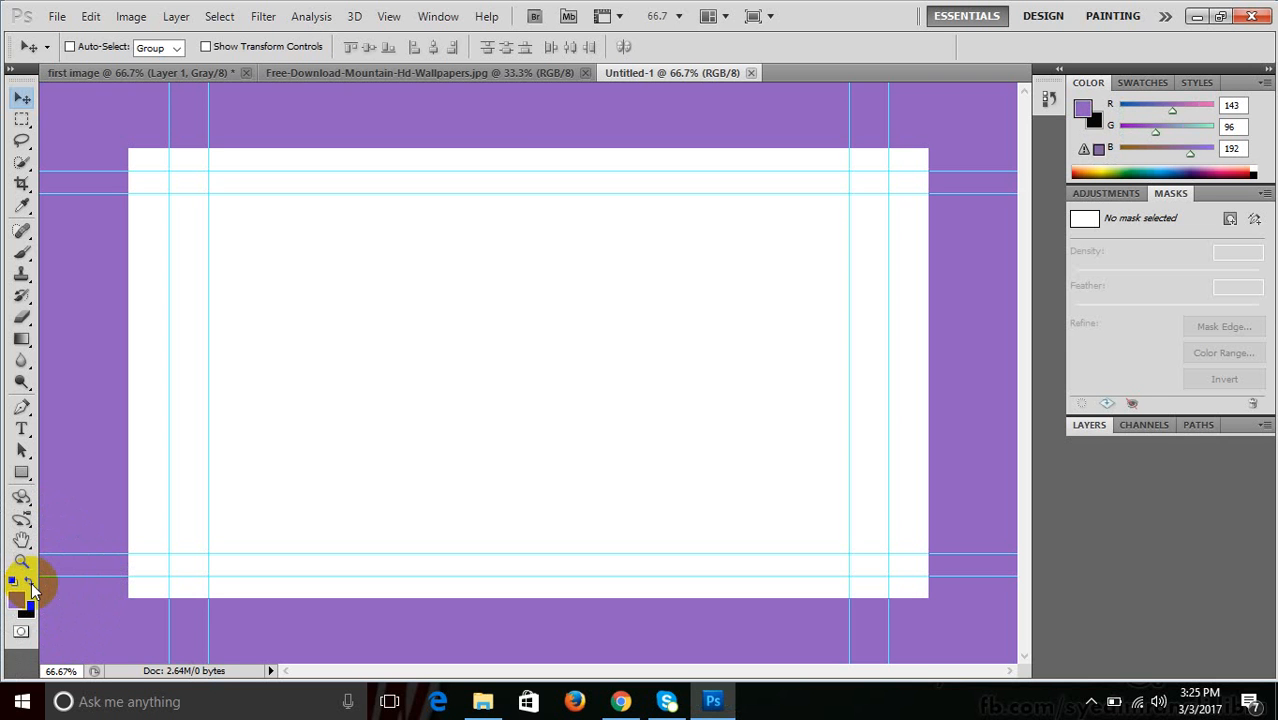
pyautogui.click(31, 582)
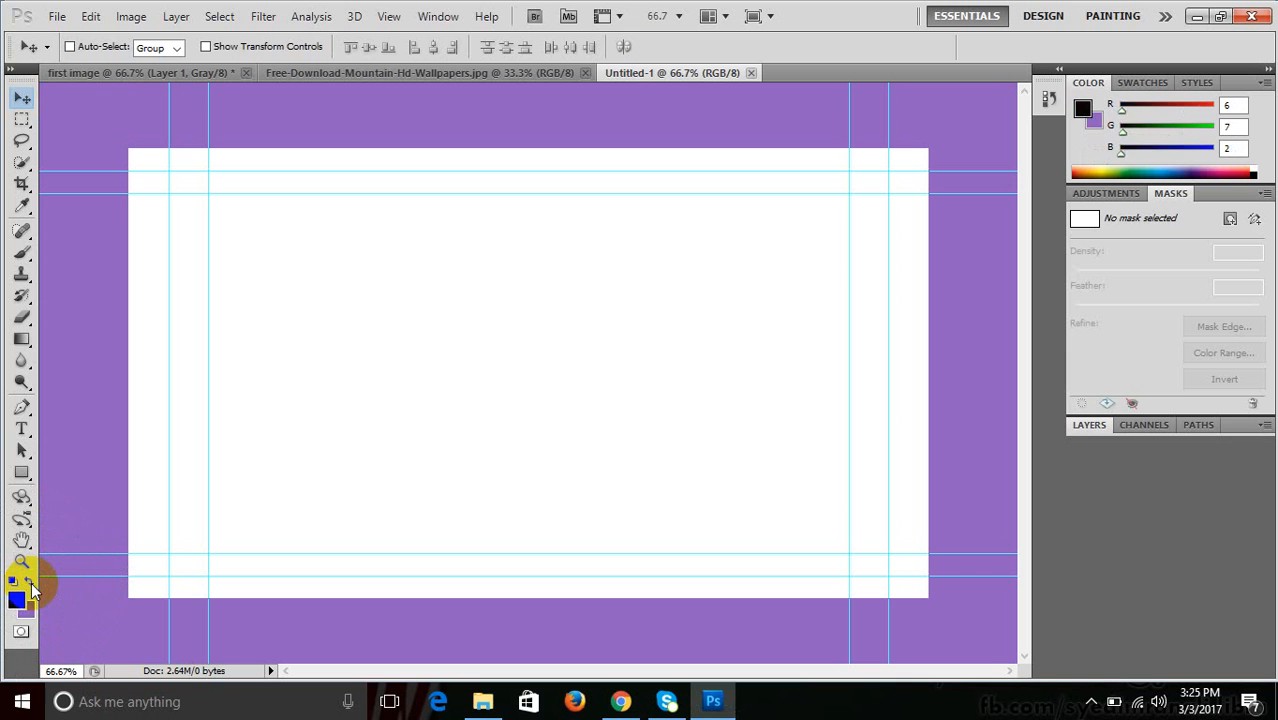
pyautogui.click(31, 582)
pyautogui.click(31, 582)
pyautogui.click(31, 582)
pyautogui.click(31, 582)
pyautogui.click(31, 582)
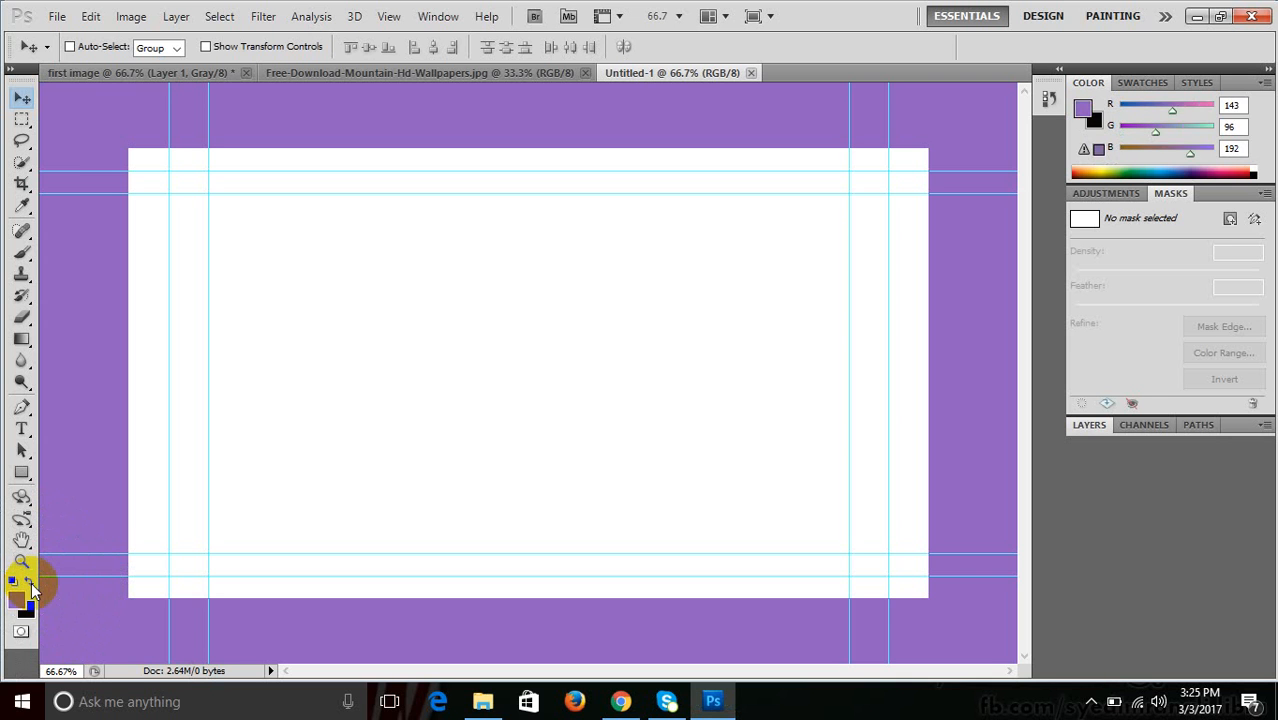
pyautogui.click(31, 582)
pyautogui.click(31, 582)
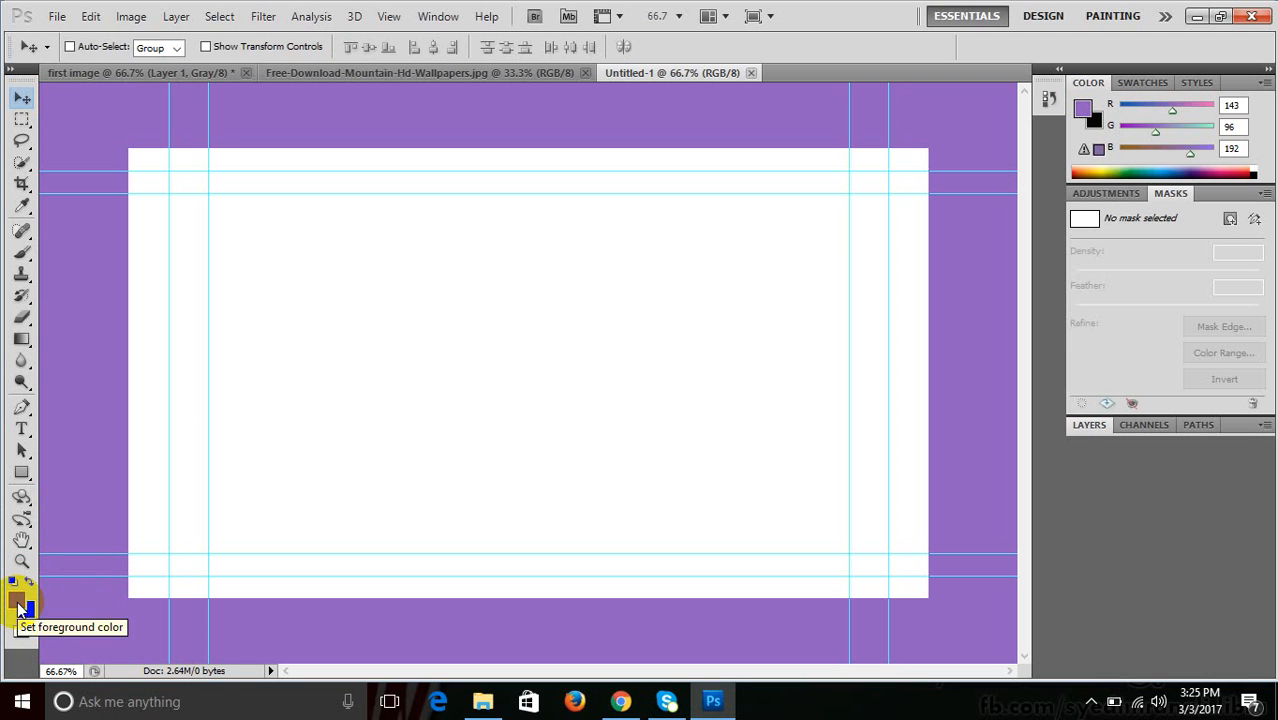
# Pick pure white for the foreground in the Color Picker and check its R, G and B values.
pyautogui.click(18, 602)
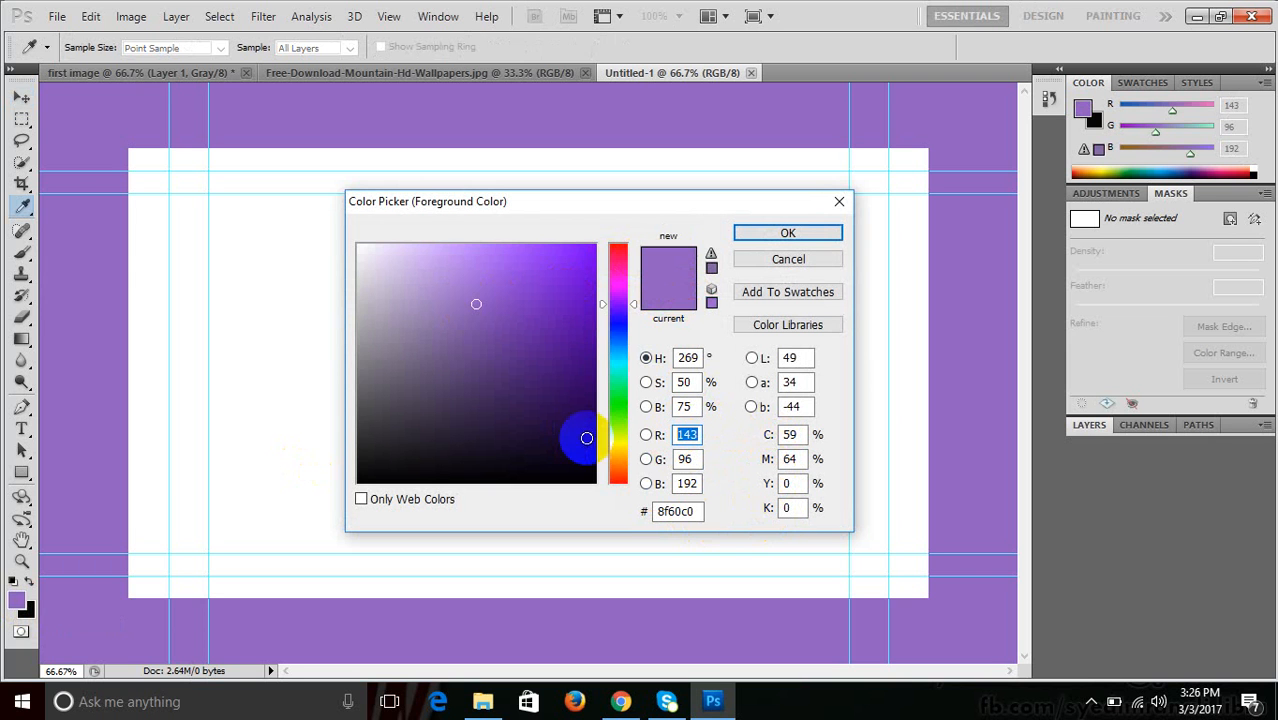
pyautogui.moveTo(422, 278); pyautogui.dragTo(323, 224)
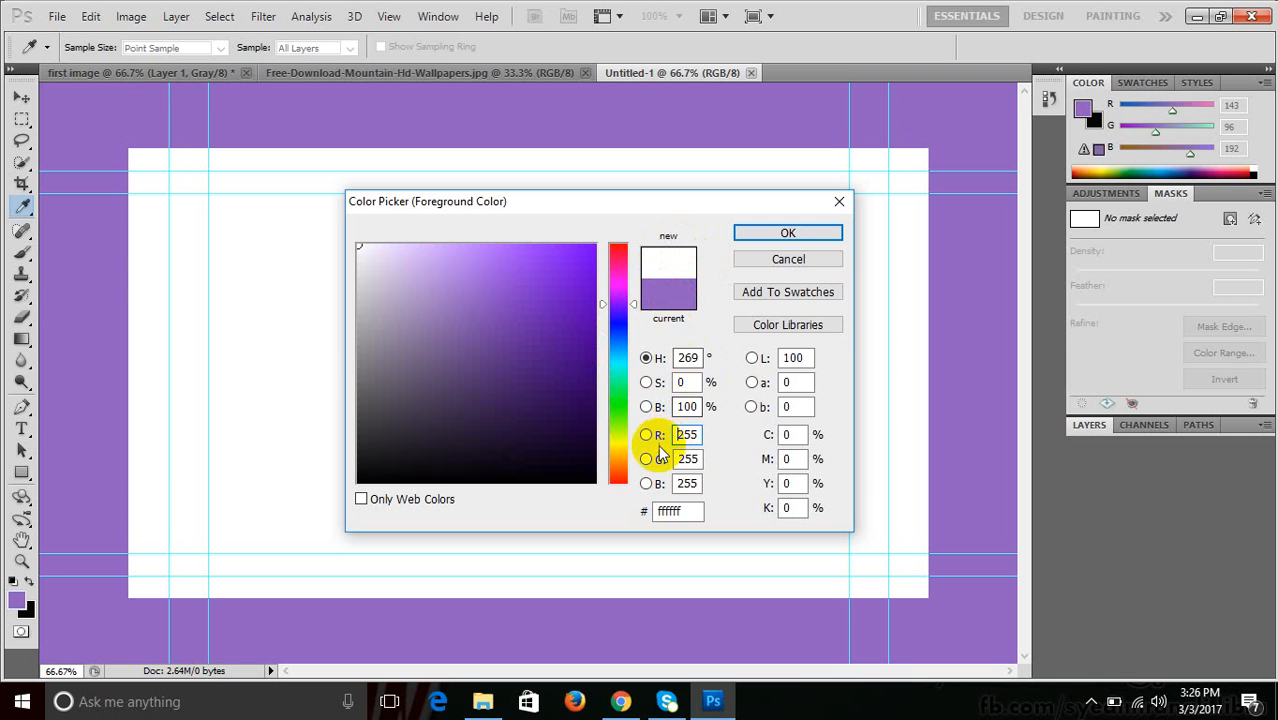
pyautogui.click(687, 436)
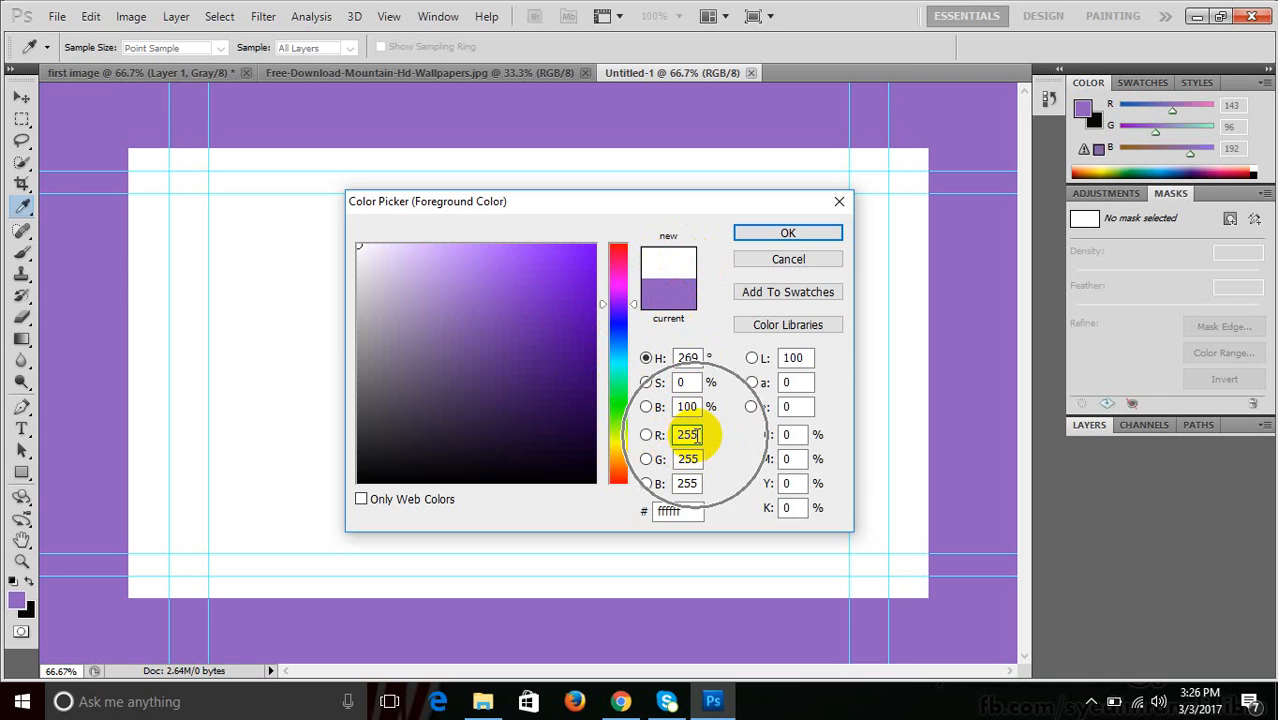
pyautogui.press('ctrl')
pyautogui.press('ctrl')
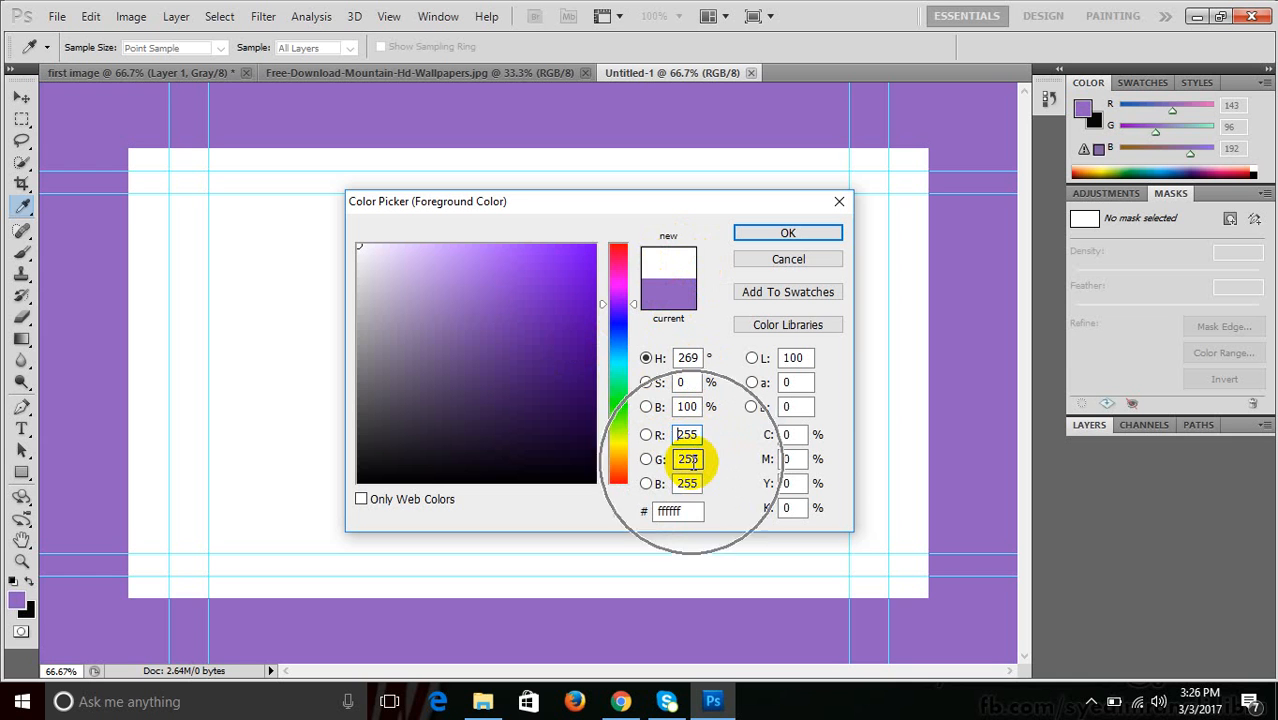
pyautogui.press('ctrl')
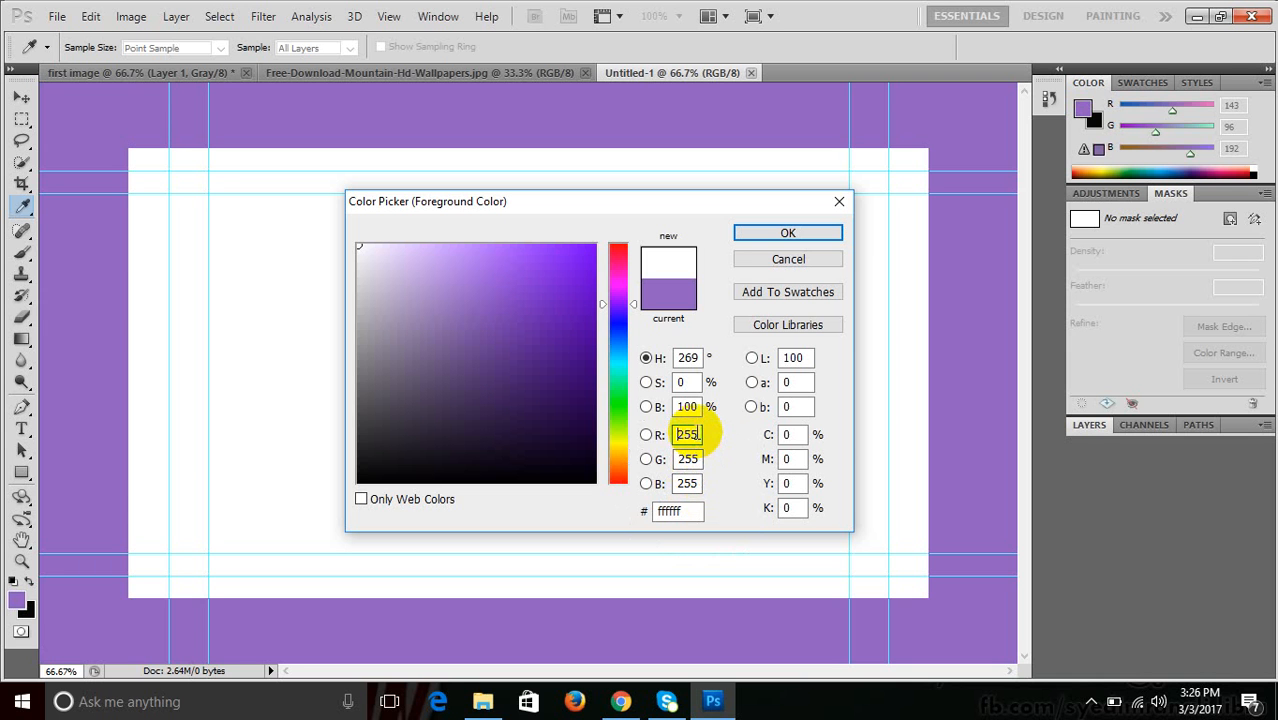
# Set the foreground color's R, G and B values to 0 in the Color Picker.
pyautogui.moveTo(702, 436); pyautogui.dragTo(515, 377)
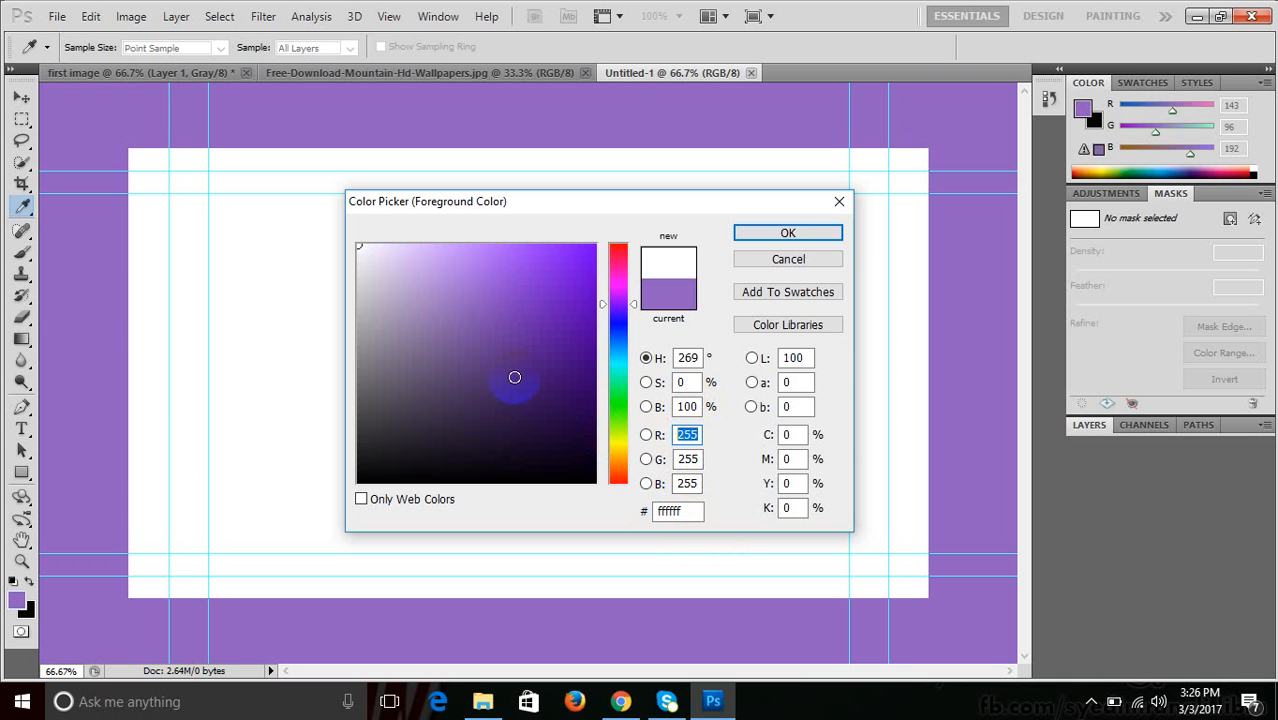
pyautogui.write('0')
pyautogui.press('Tab')
pyautogui.write('0')
pyautogui.press('Tab')
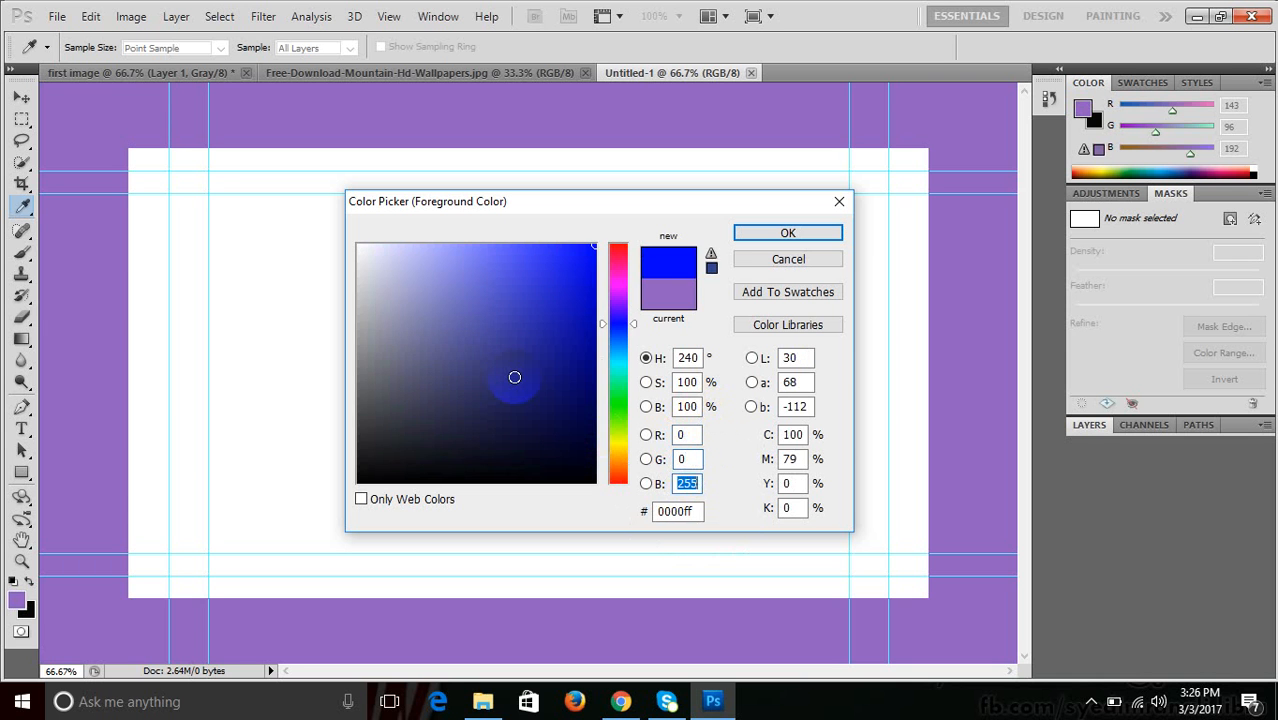
pyautogui.write('0')
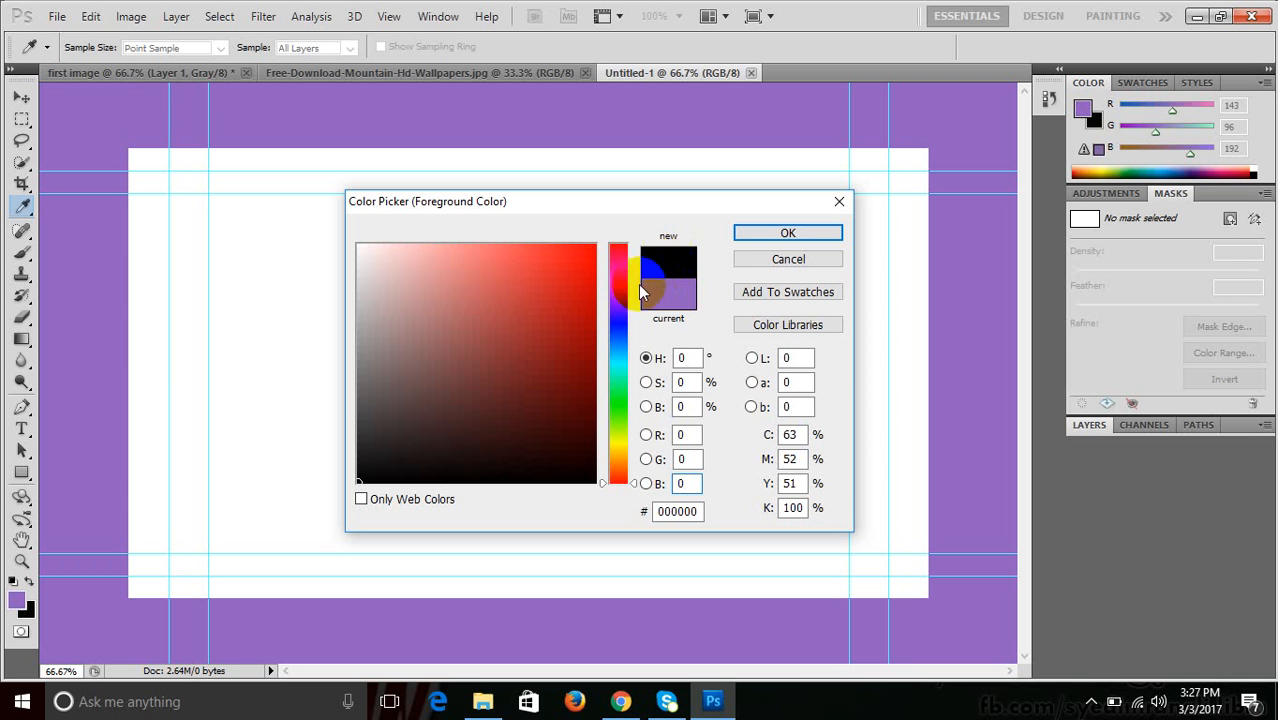
# Pick a bright green of about R 74, G 216, B 64, review its RGB values, and cancel the color change.
pyautogui.moveTo(616, 254); pyautogui.dragTo(620, 412)
pyautogui.moveTo(542, 316); pyautogui.dragTo(525, 280)
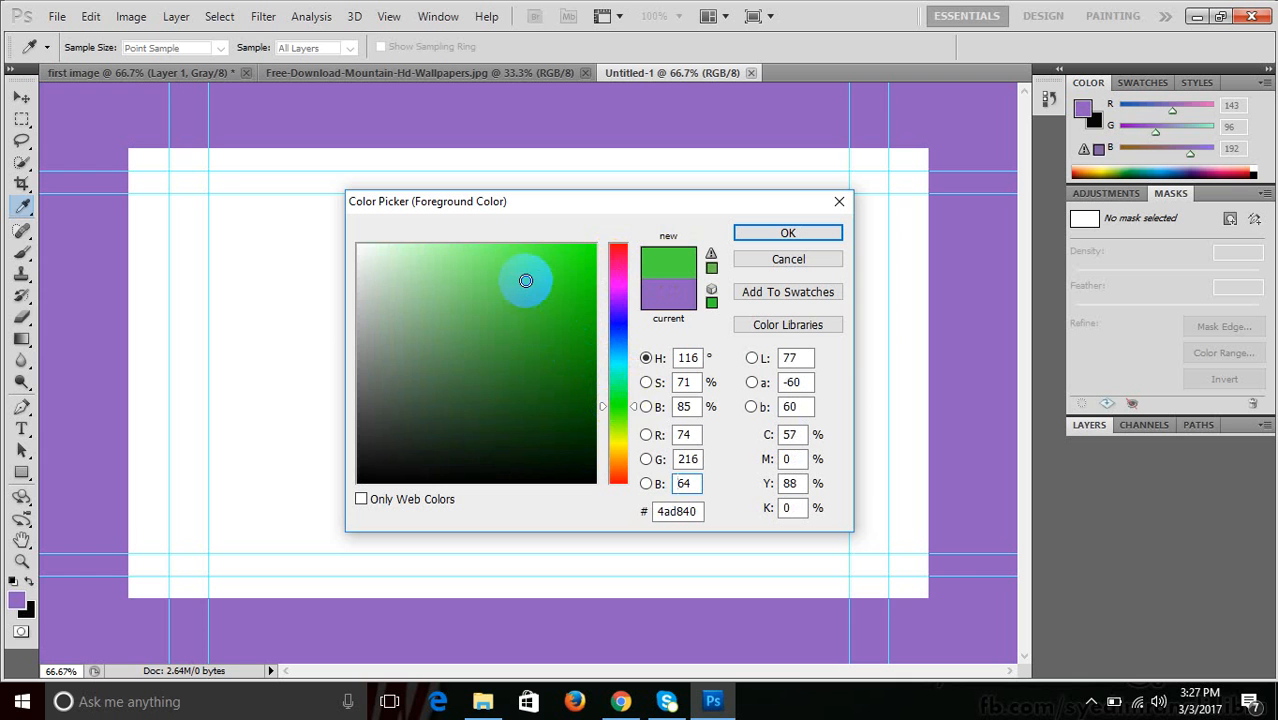
pyautogui.click(688, 434)
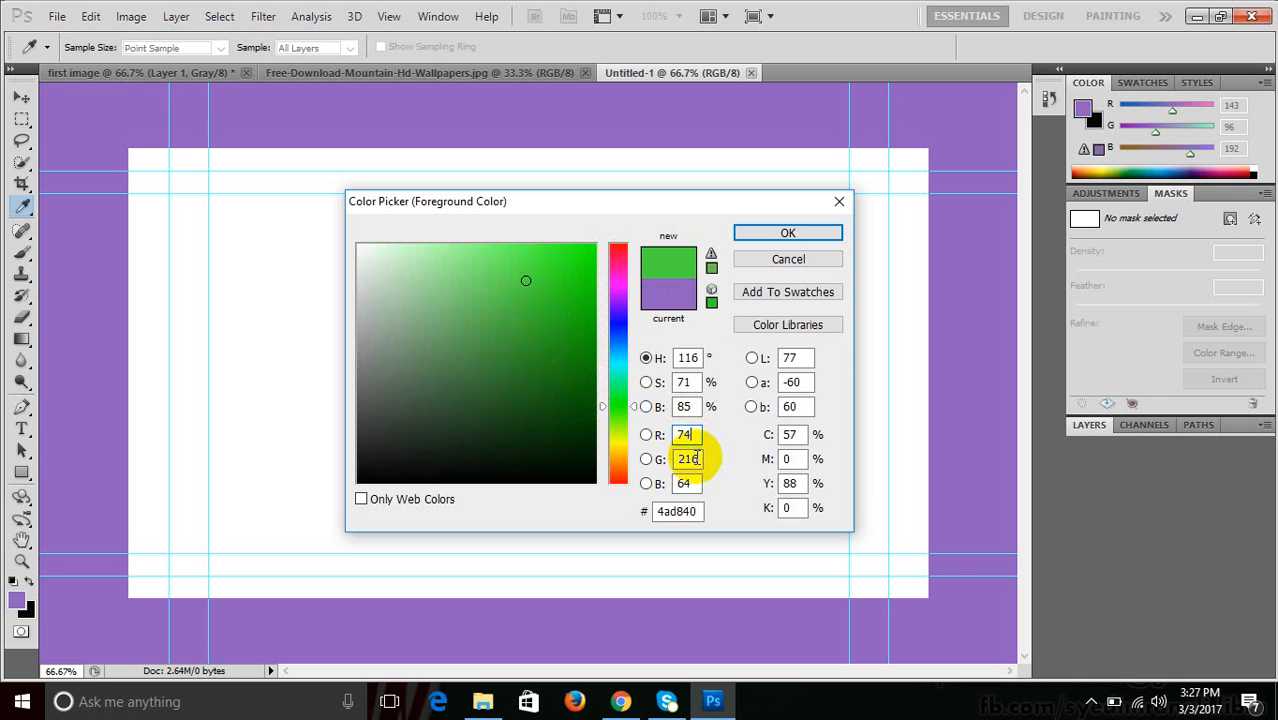
pyautogui.click(691, 459)
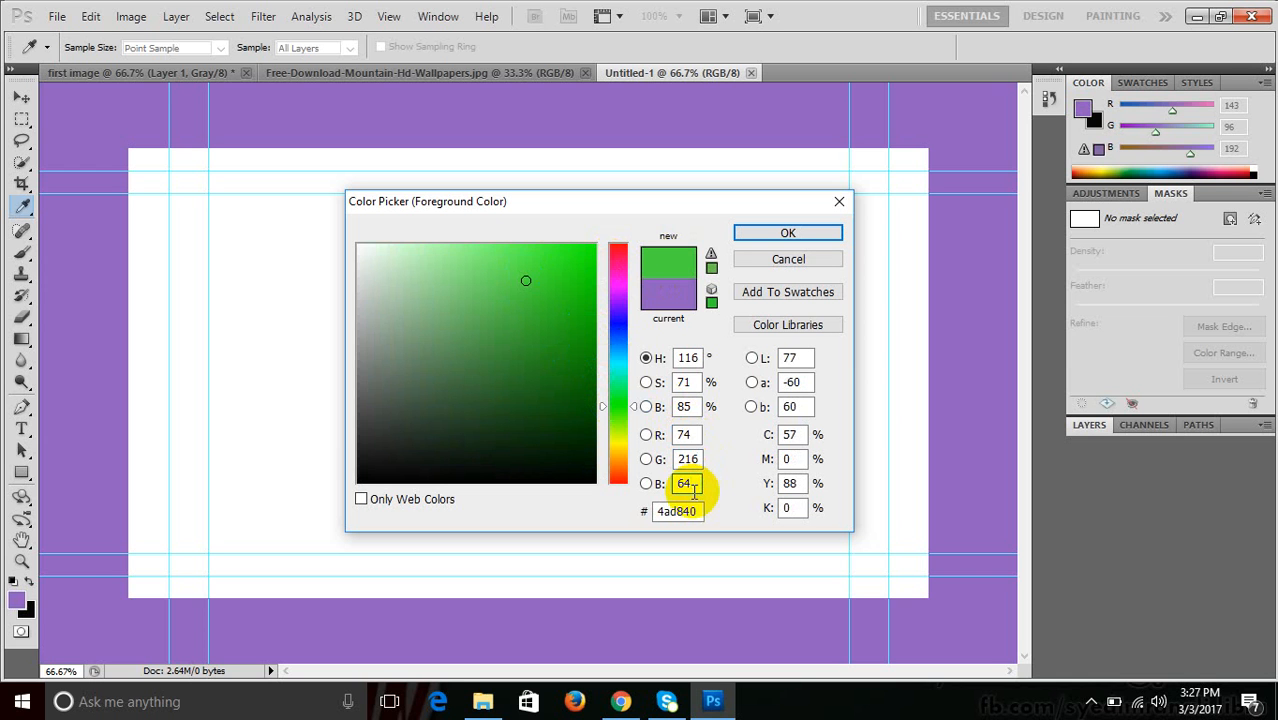
pyautogui.click(687, 434)
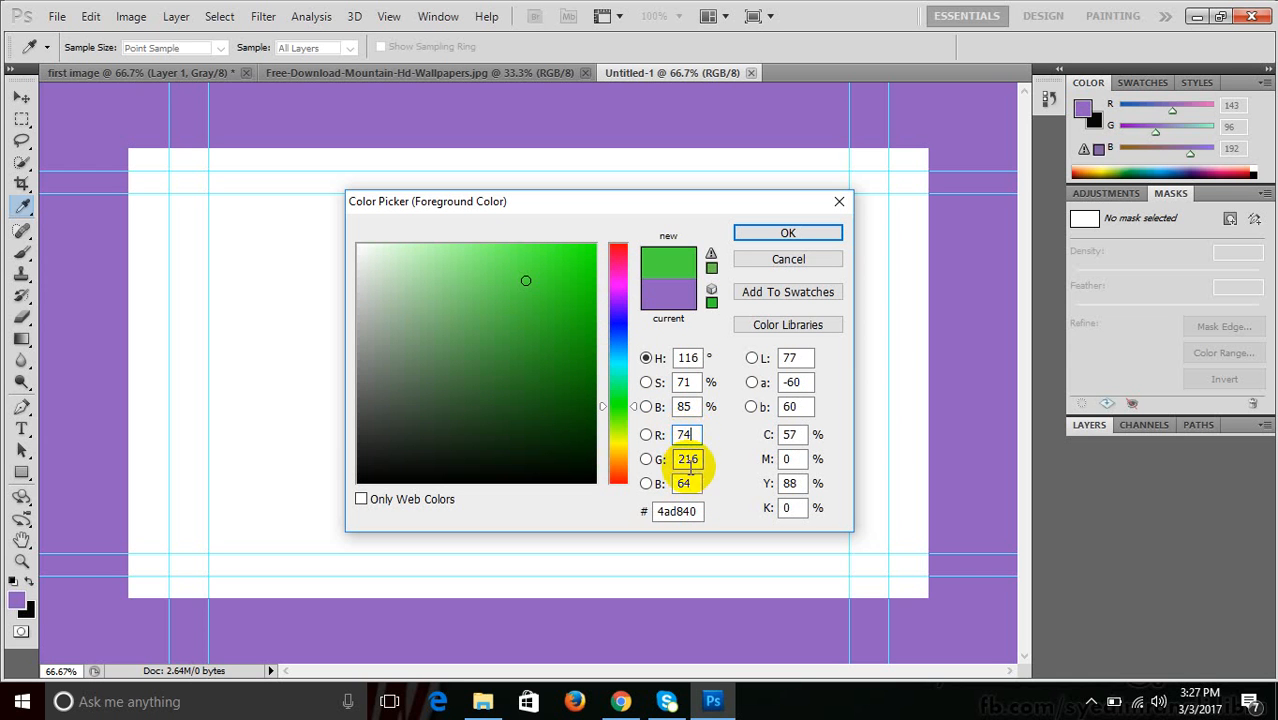
pyautogui.click(690, 459)
pyautogui.click(690, 487)
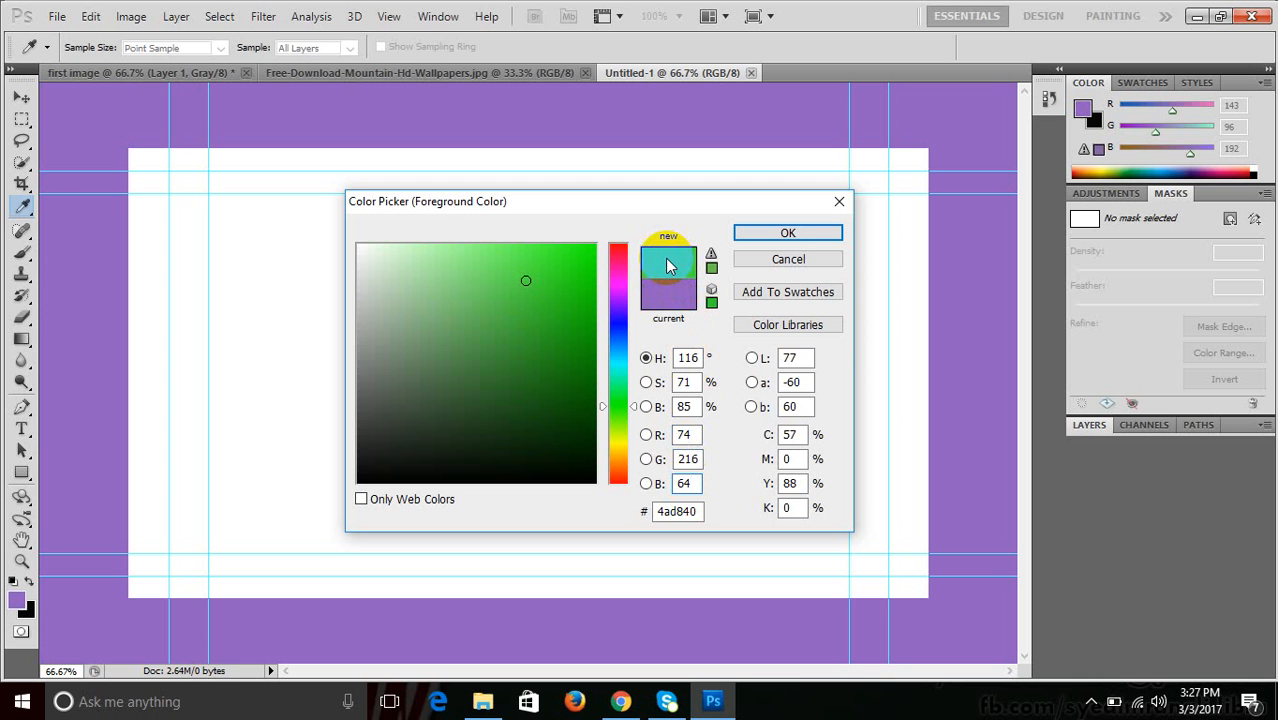
pyautogui.click(788, 260)
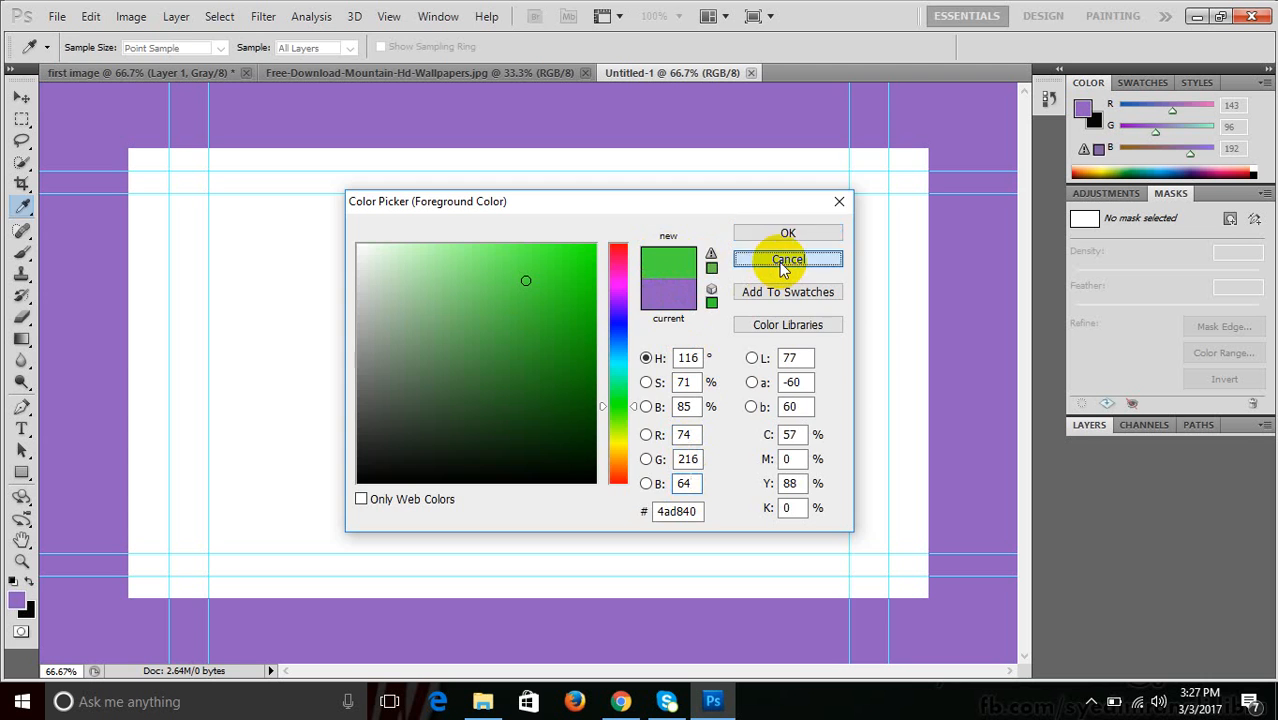
# Open the green hills photo wallpaper-722590cp.jpg from the Pictures folder.
pyautogui.press('v')
pyautogui.hotkey('ctrl', 'o')
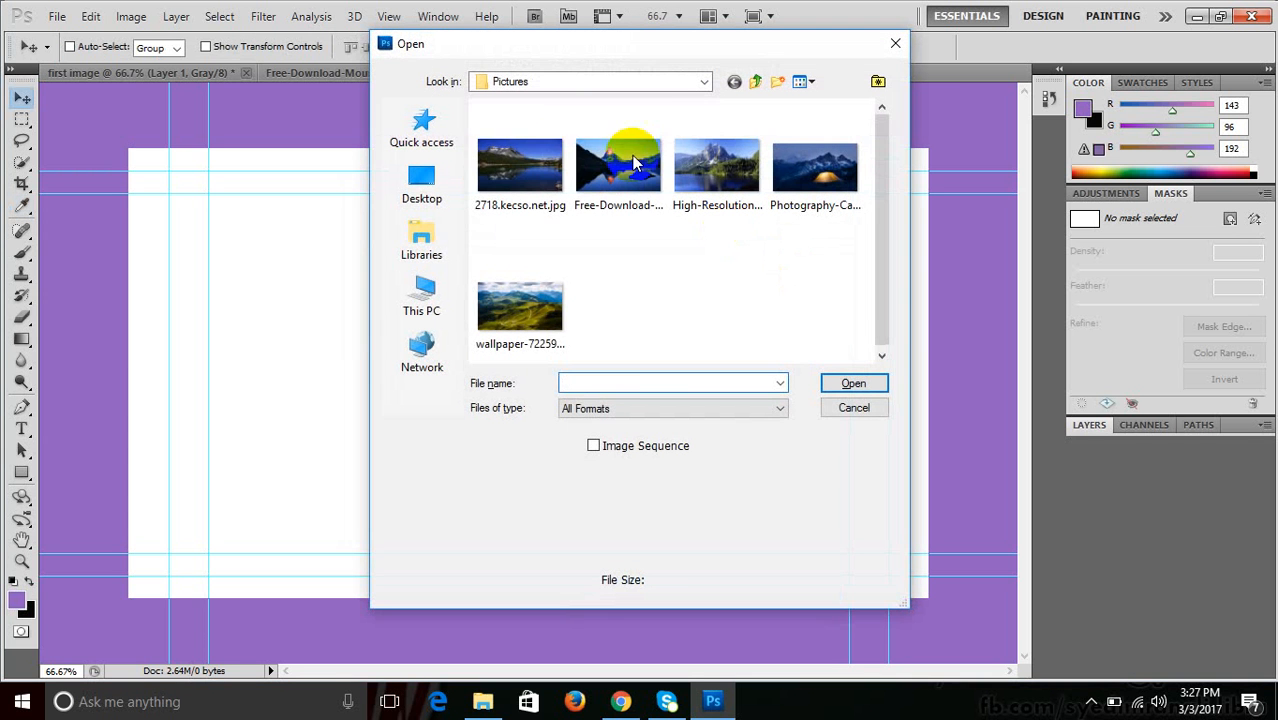
pyautogui.click(528, 158)
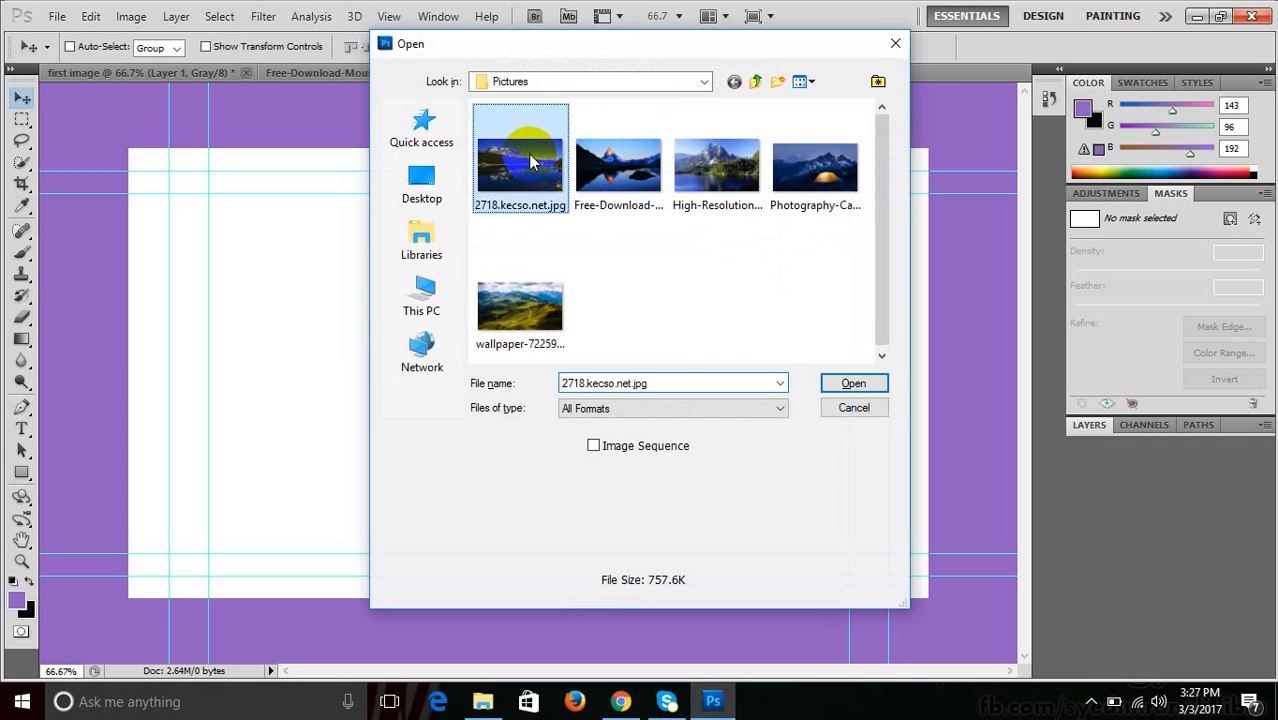
pyautogui.click(520, 300)
pyautogui.click(852, 383)
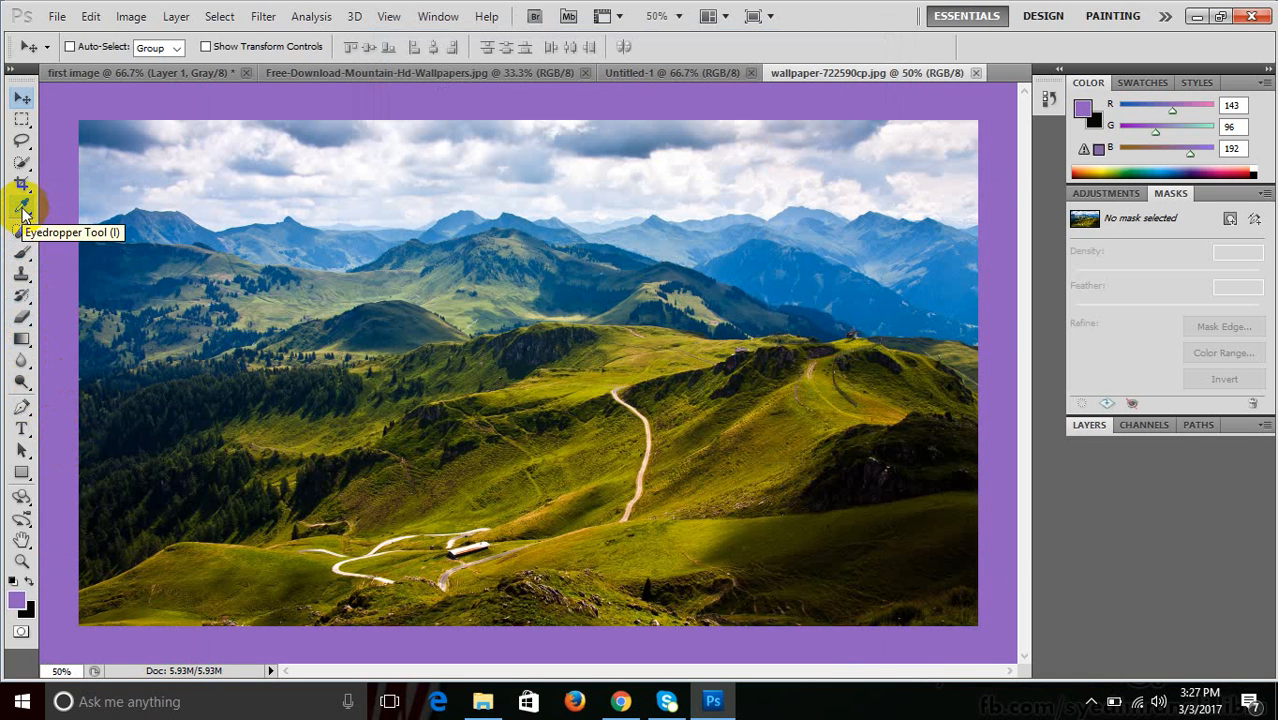
# Sample the blue of the distant mountains with the Eyedropper Tool and view it in the foreground Color Picker.
pyautogui.moveTo(22, 208); pyautogui.dragTo(60, 204)
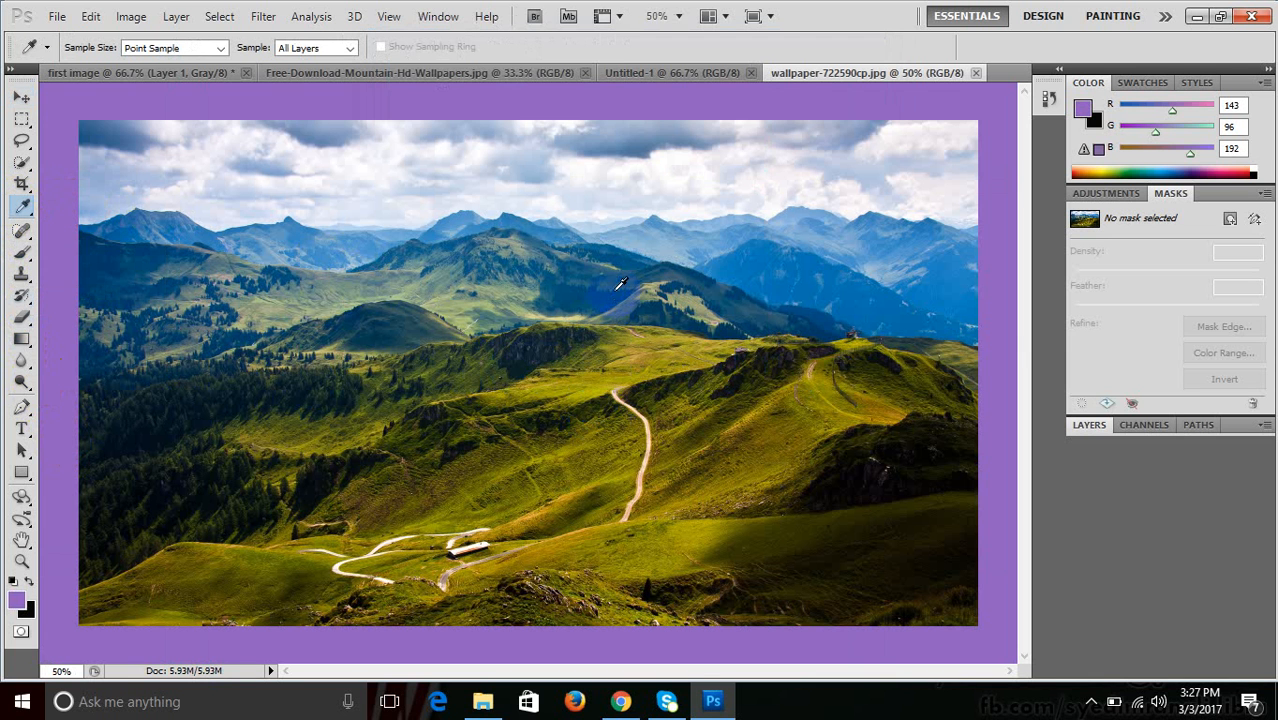
pyautogui.click(736, 259)
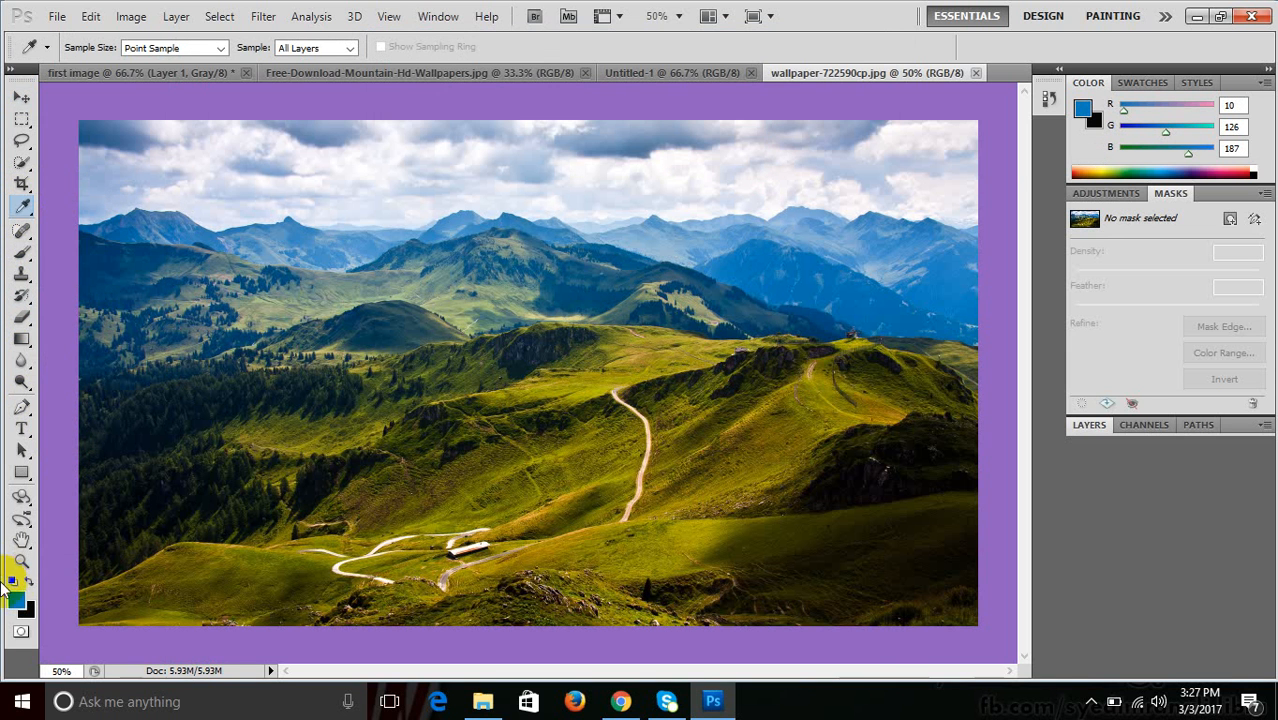
pyautogui.click(16, 600)
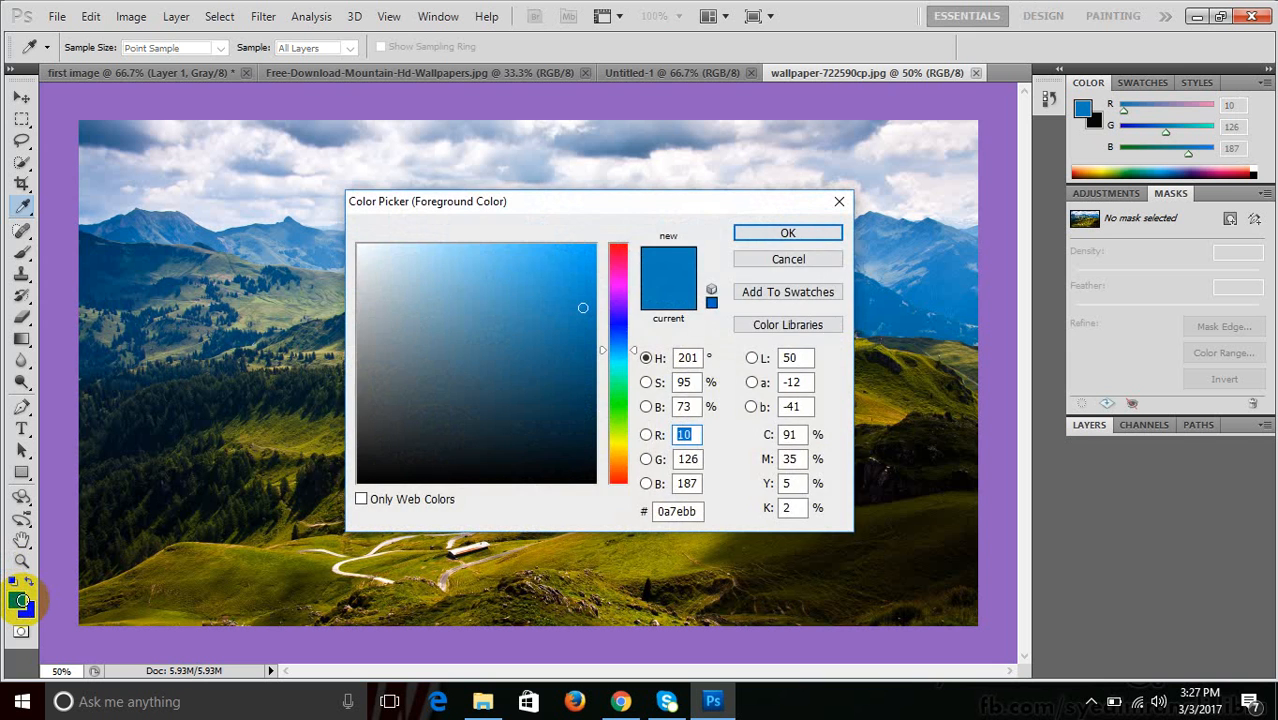
pyautogui.press('Return')
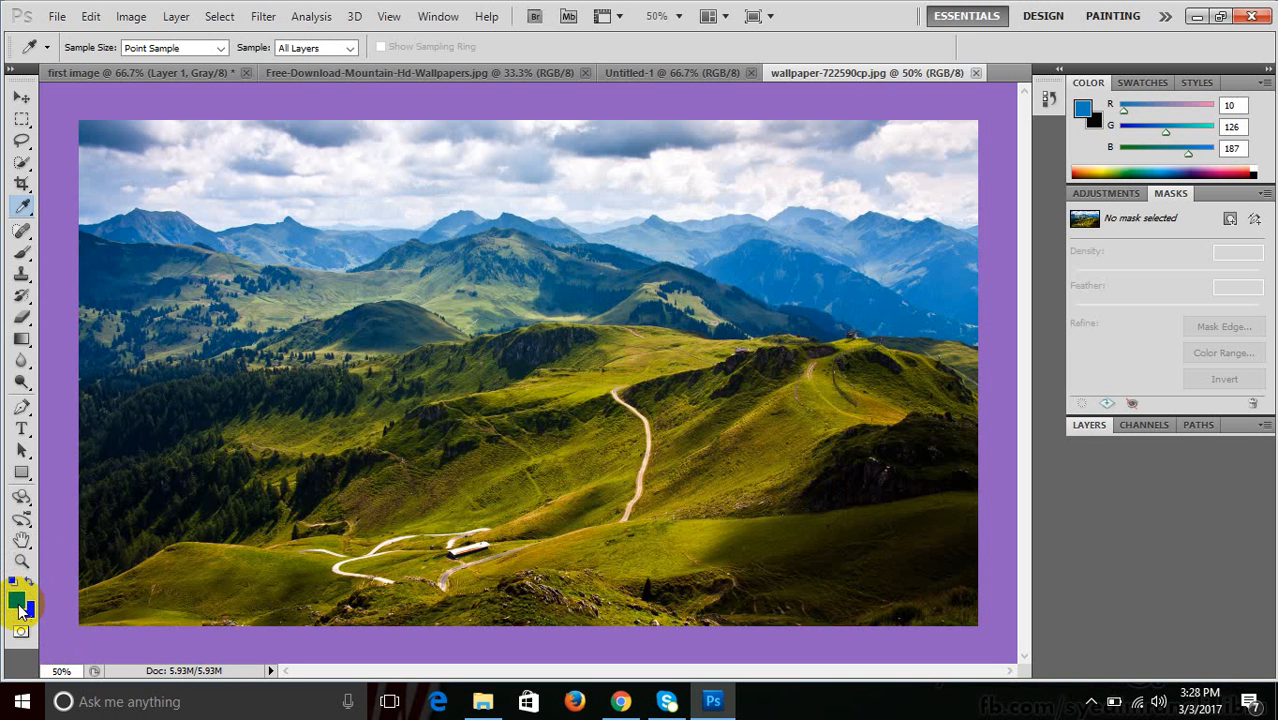
# Sample a dark tone from the shaded lower hillside and review its RGB values in the Color Picker.
pyautogui.click(875, 525)
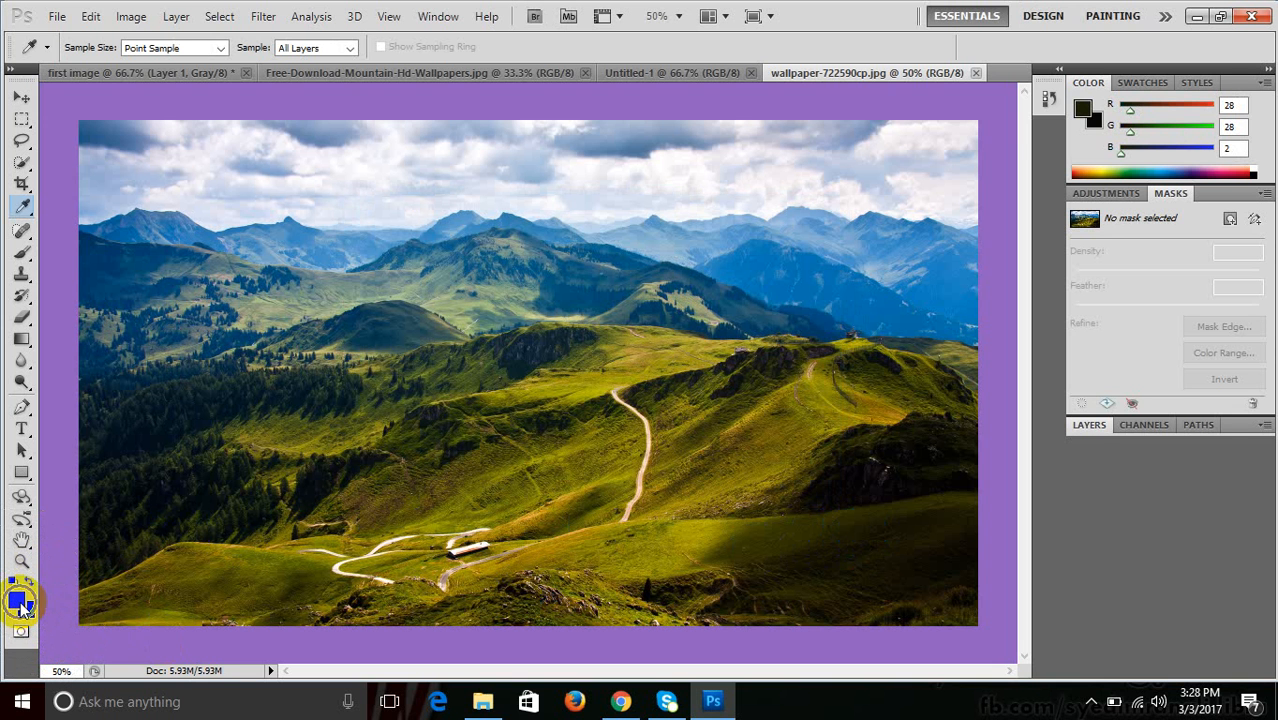
pyautogui.click(18, 602)
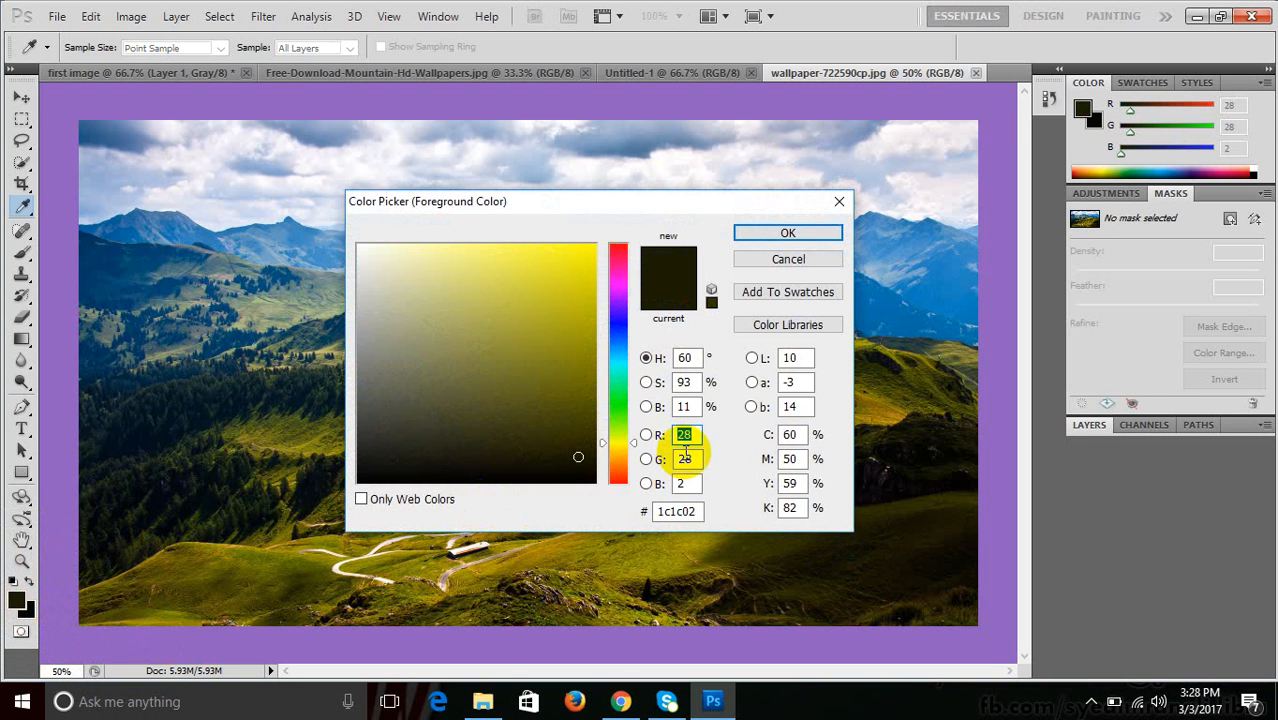
pyautogui.click(690, 458)
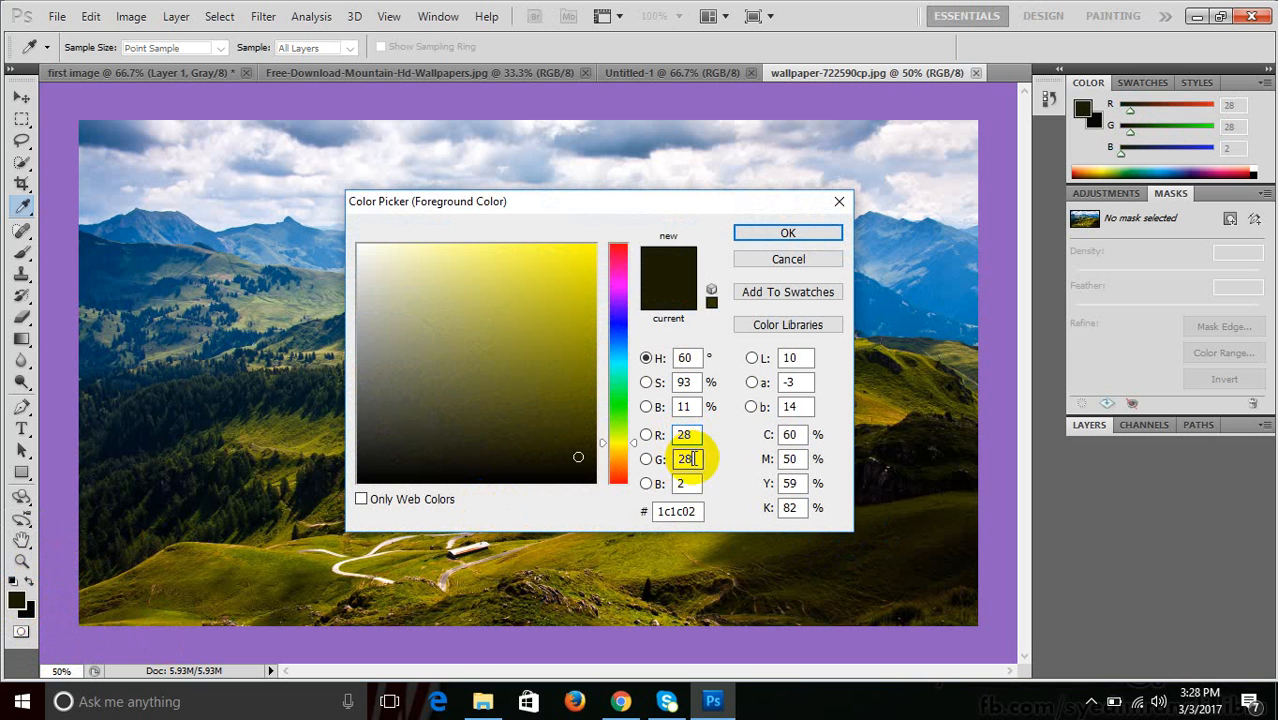
pyautogui.click(688, 483)
pyautogui.click(660, 270)
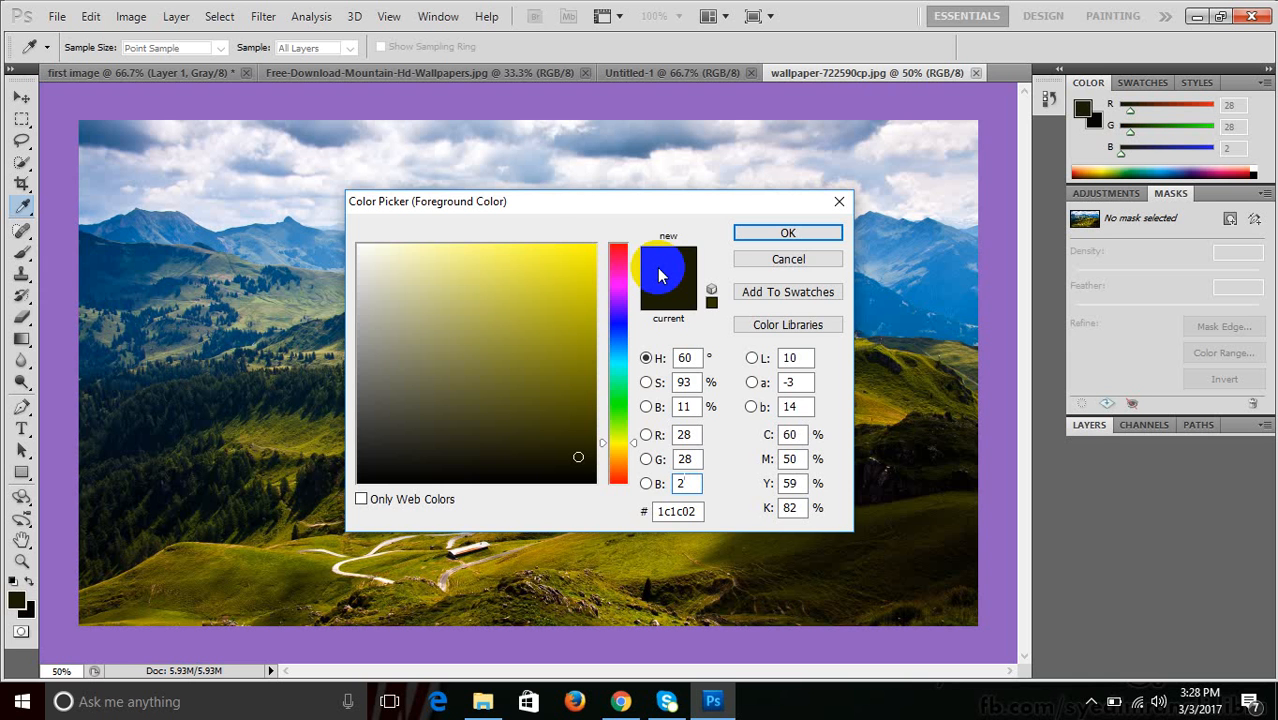
pyautogui.press('Return')
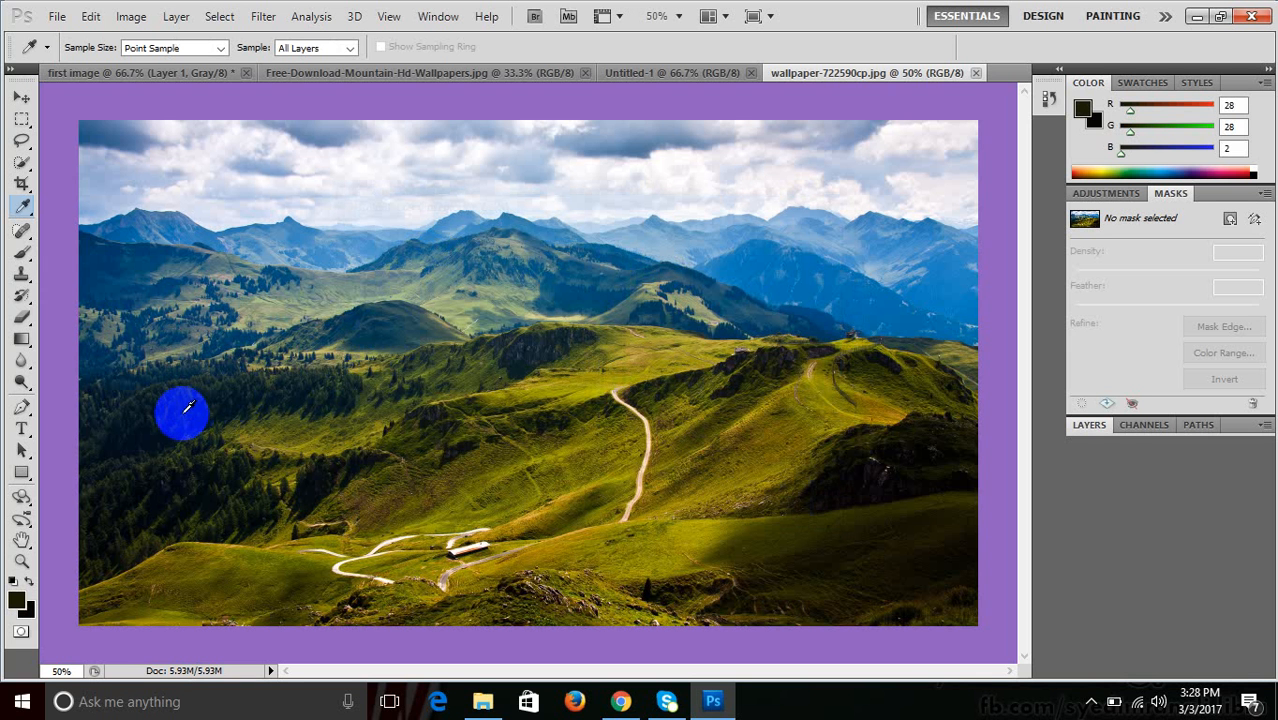
# Sample the dark forest, the pale clouds and a blue-gray cloud area, confirming the blue-gray as the foreground color.
pyautogui.click(186, 395)
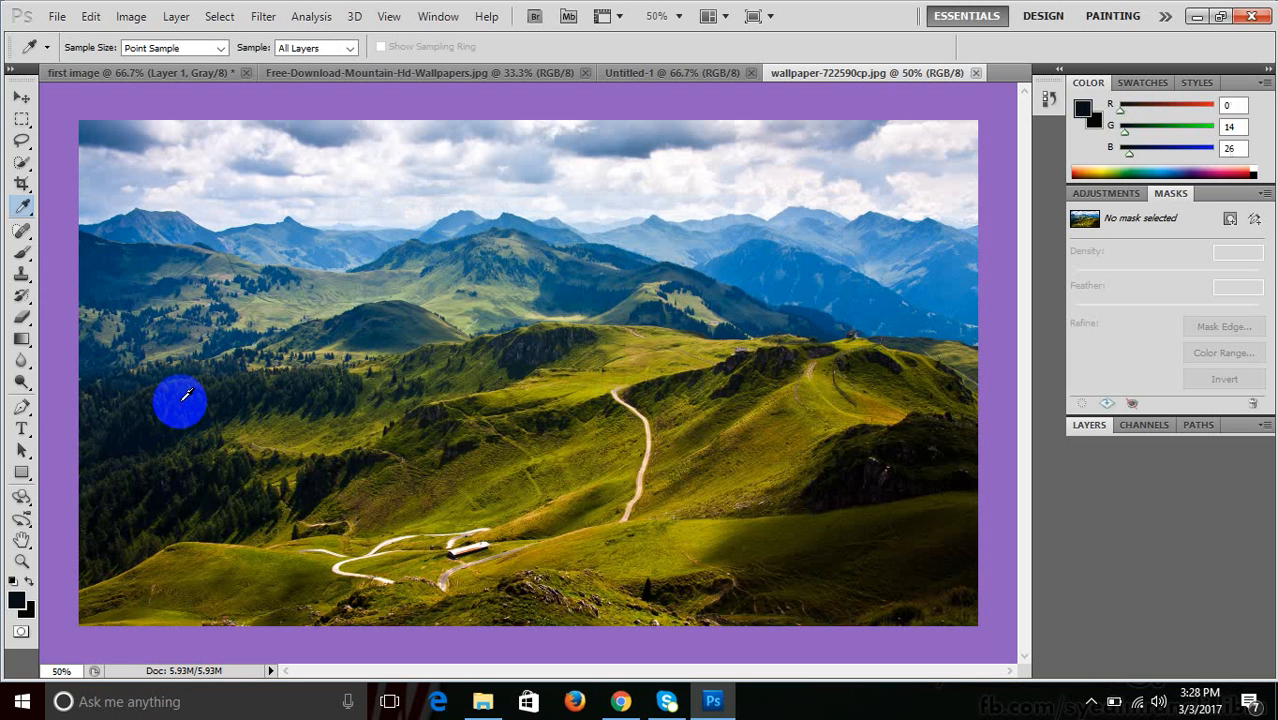
pyautogui.click(286, 185)
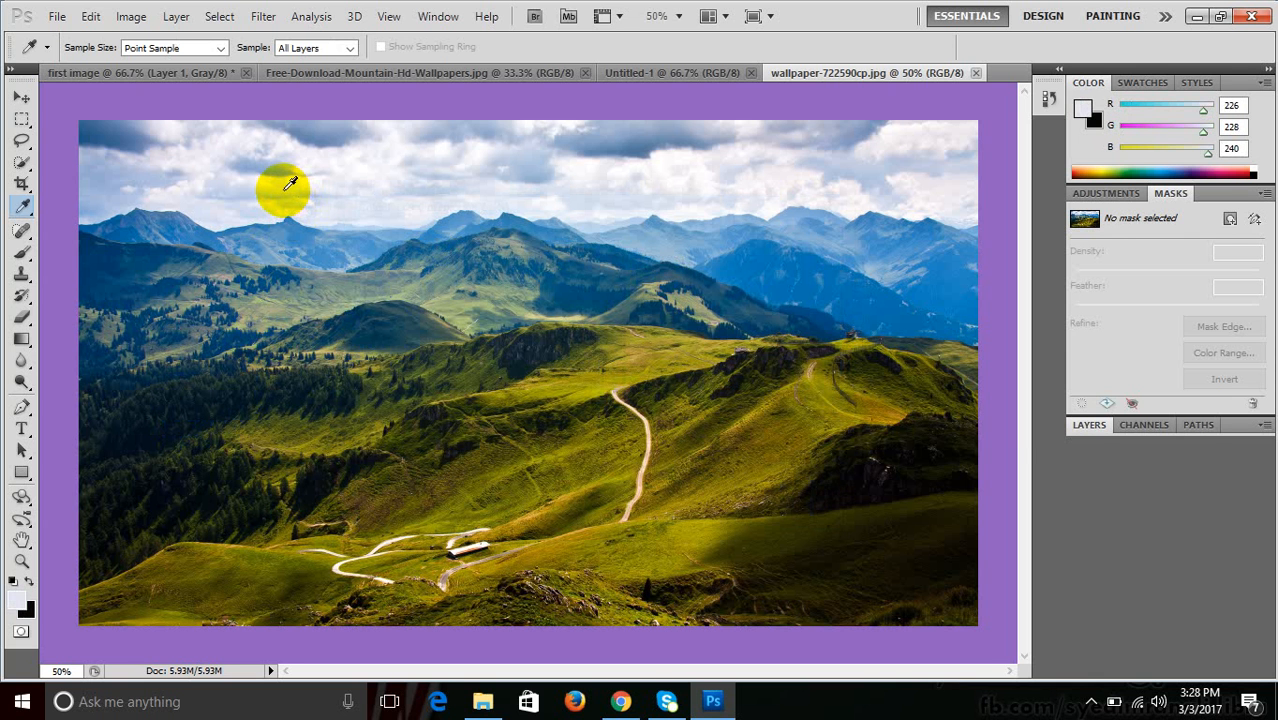
pyautogui.click(336, 128)
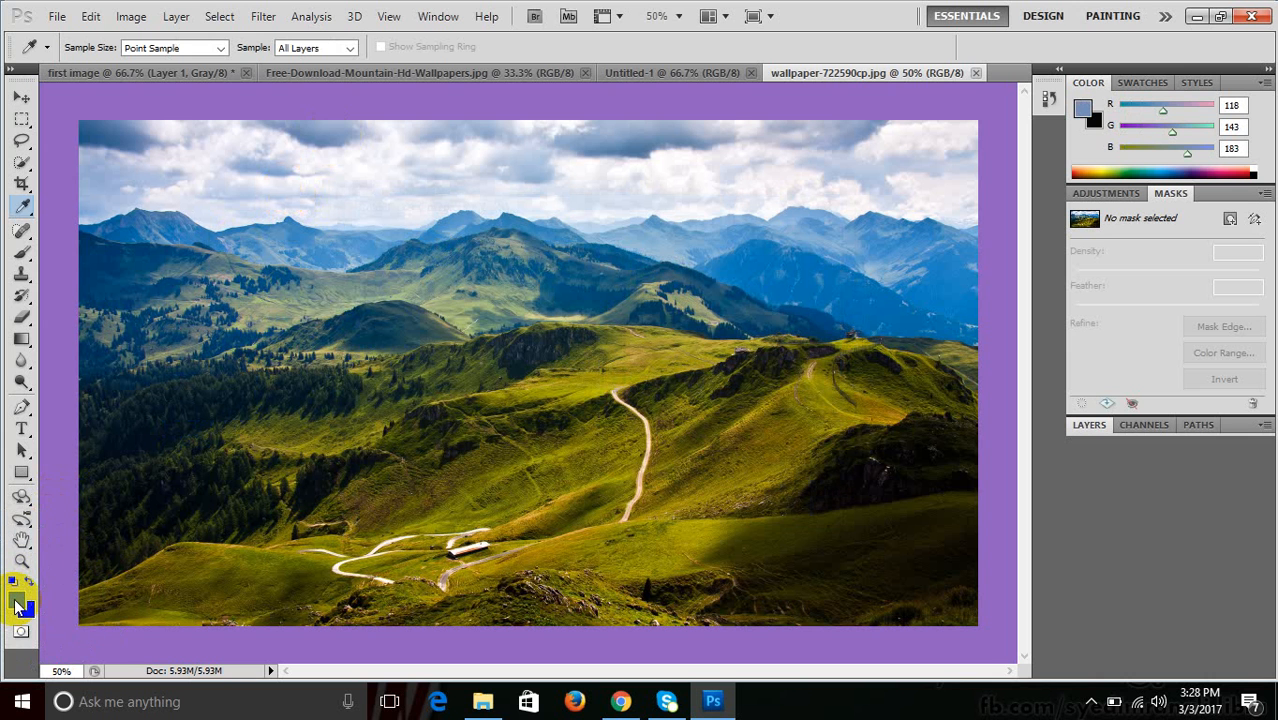
pyautogui.click(16, 604)
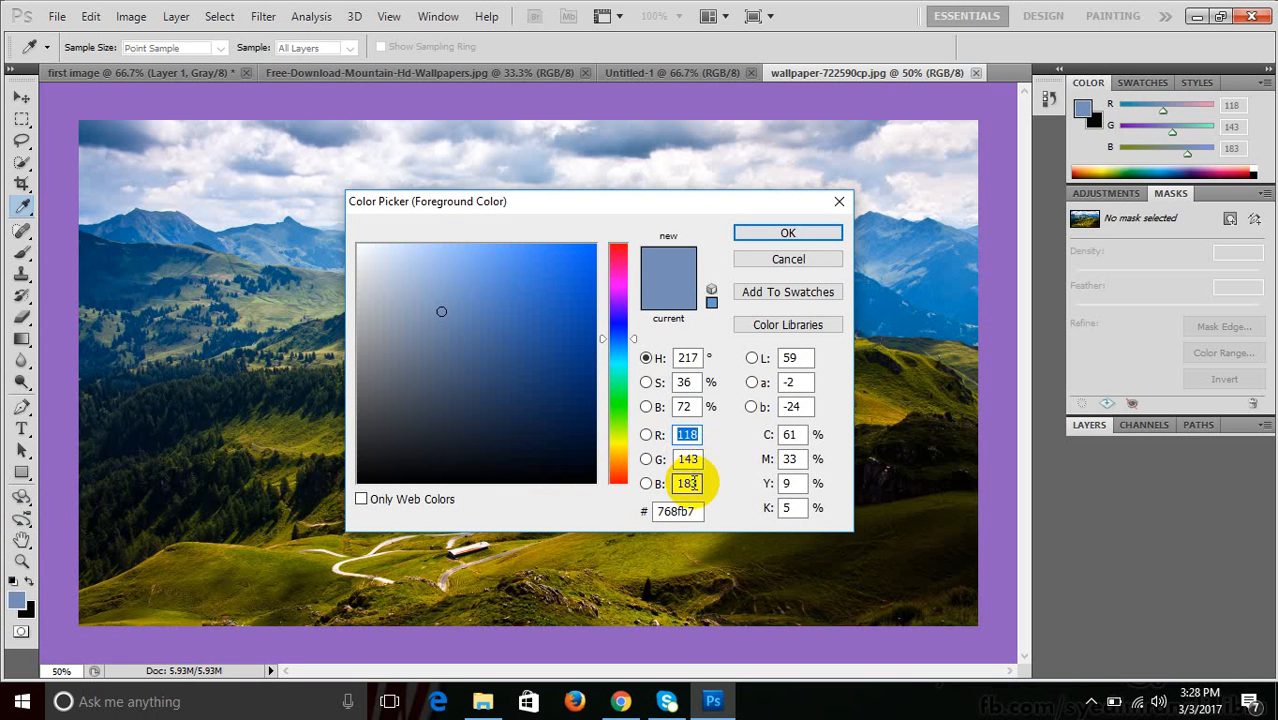
pyautogui.click(790, 235)
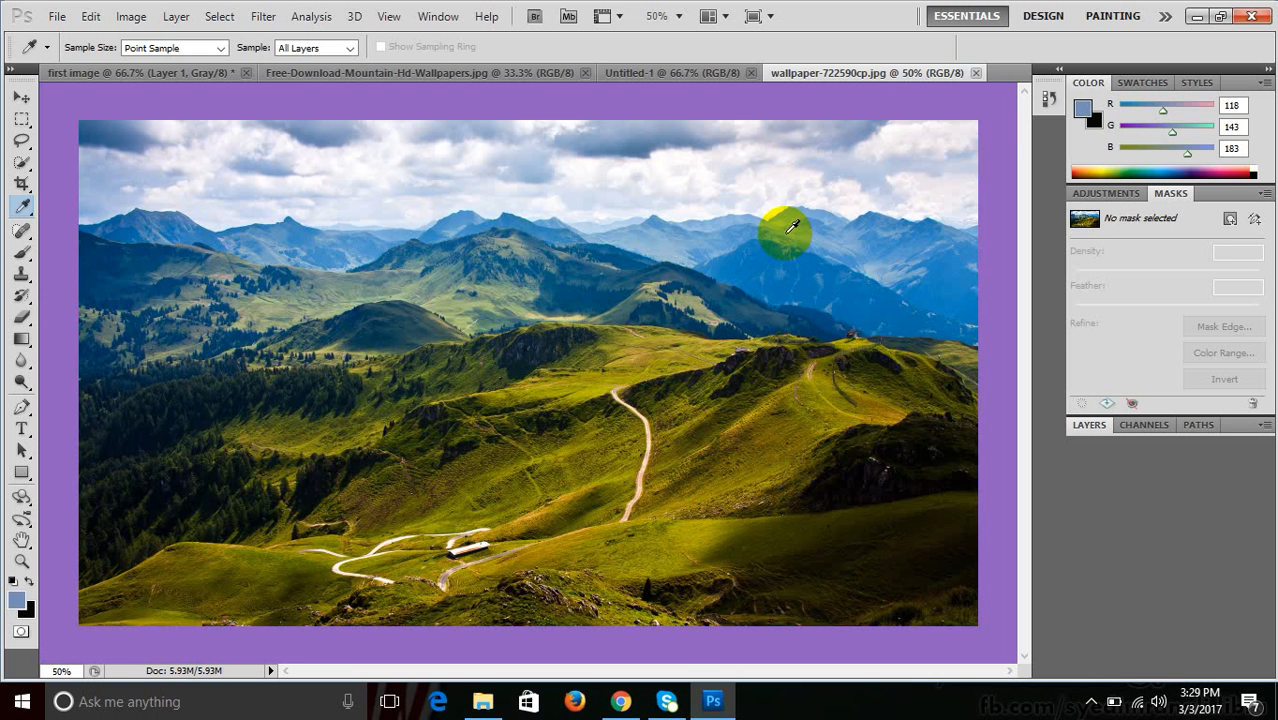
# Sample the purple canvas surround beside the photo with the Eyedropper Tool and open the foreground Color Picker.
pyautogui.click(76, 527)
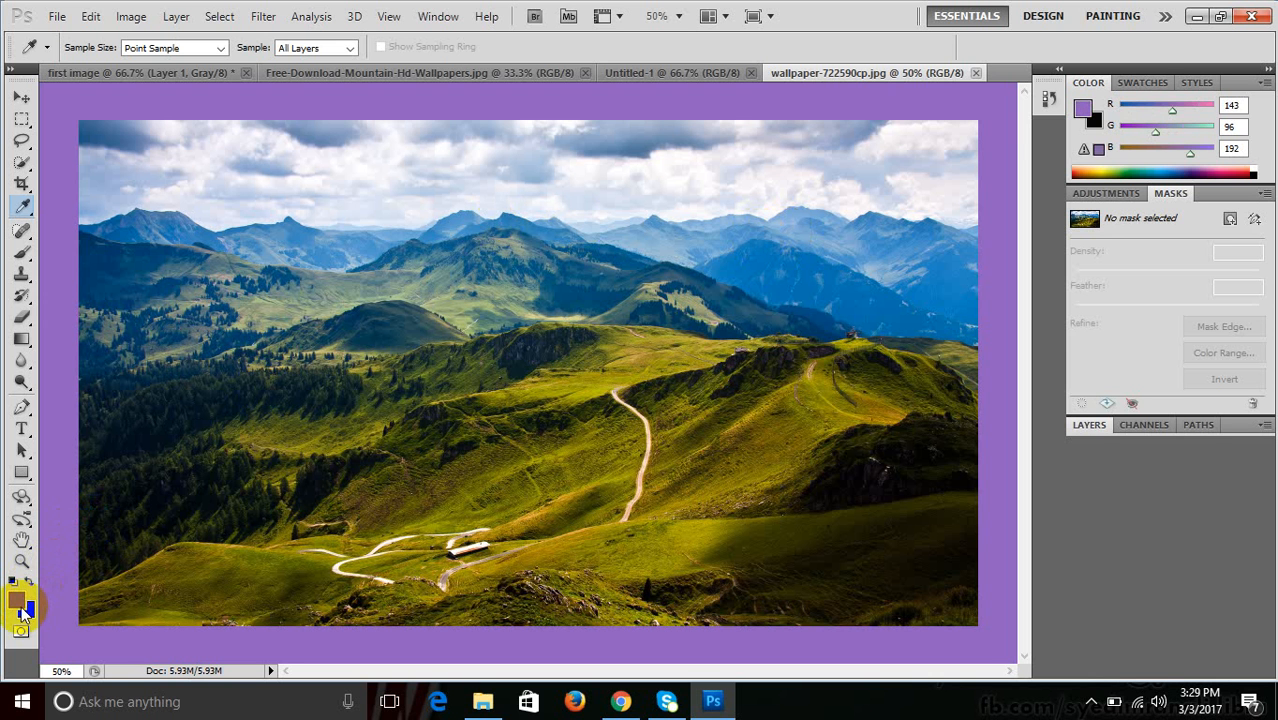
pyautogui.click(18, 602)
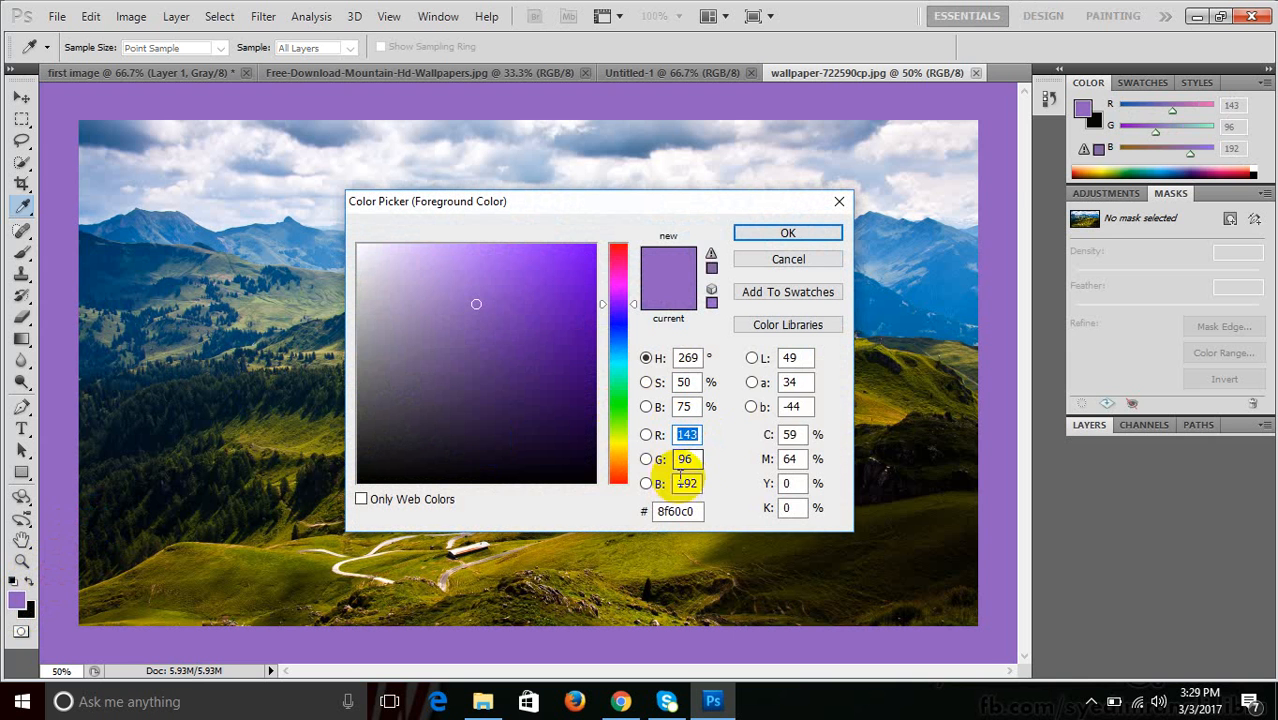
# Try a red hue and pure white in the foreground Color Picker, inspect the RGB fields, and cancel the color change.
pyautogui.click(626, 250)
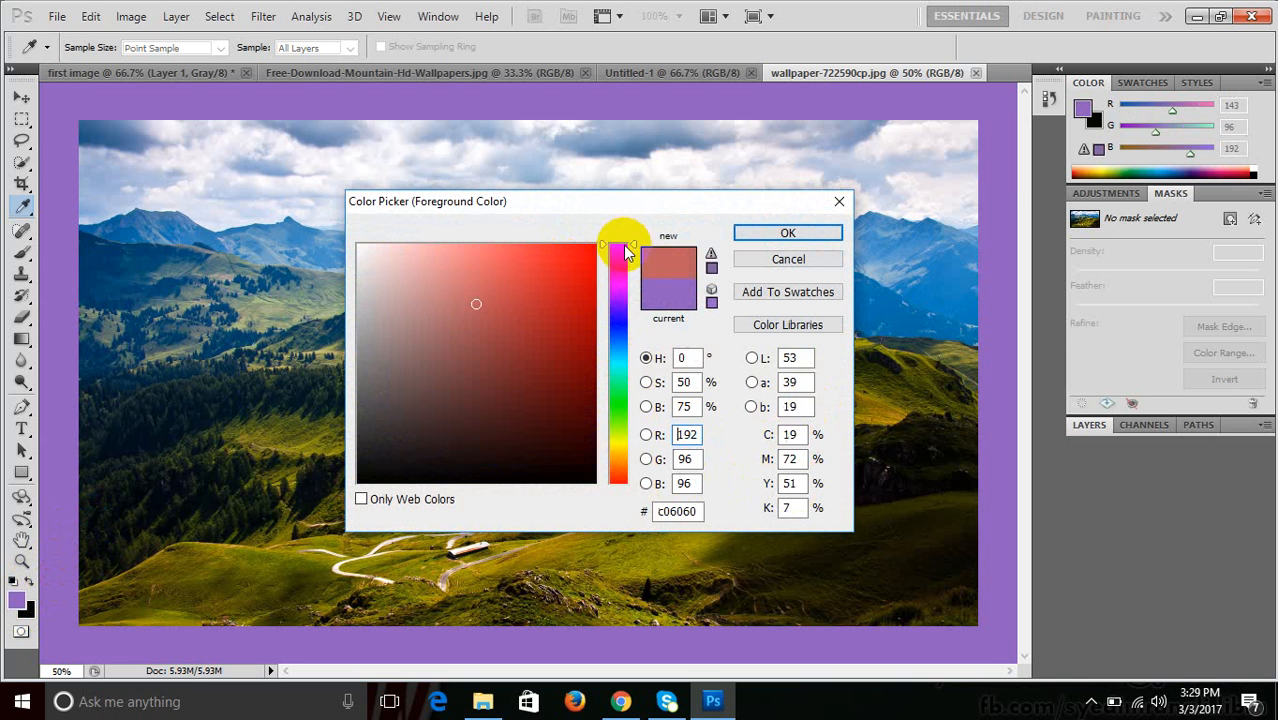
pyautogui.moveTo(626, 250); pyautogui.dragTo(652, 515)
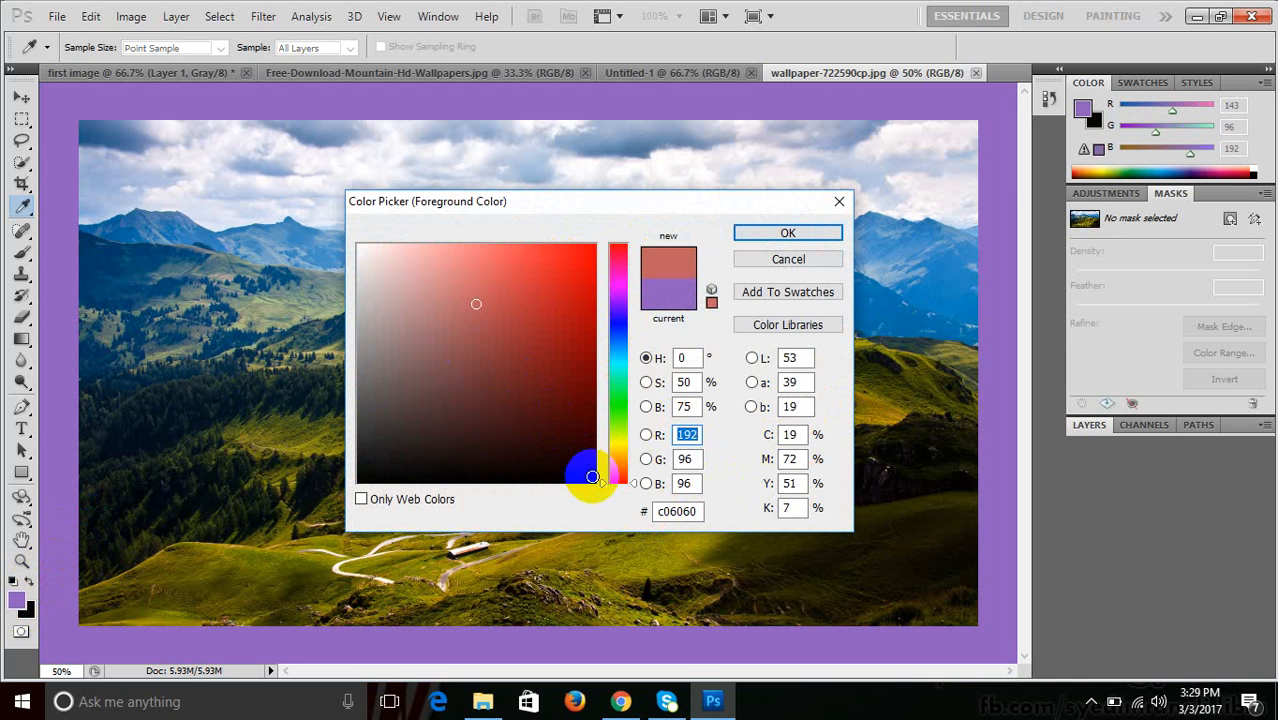
pyautogui.moveTo(357, 268); pyautogui.dragTo(351, 237)
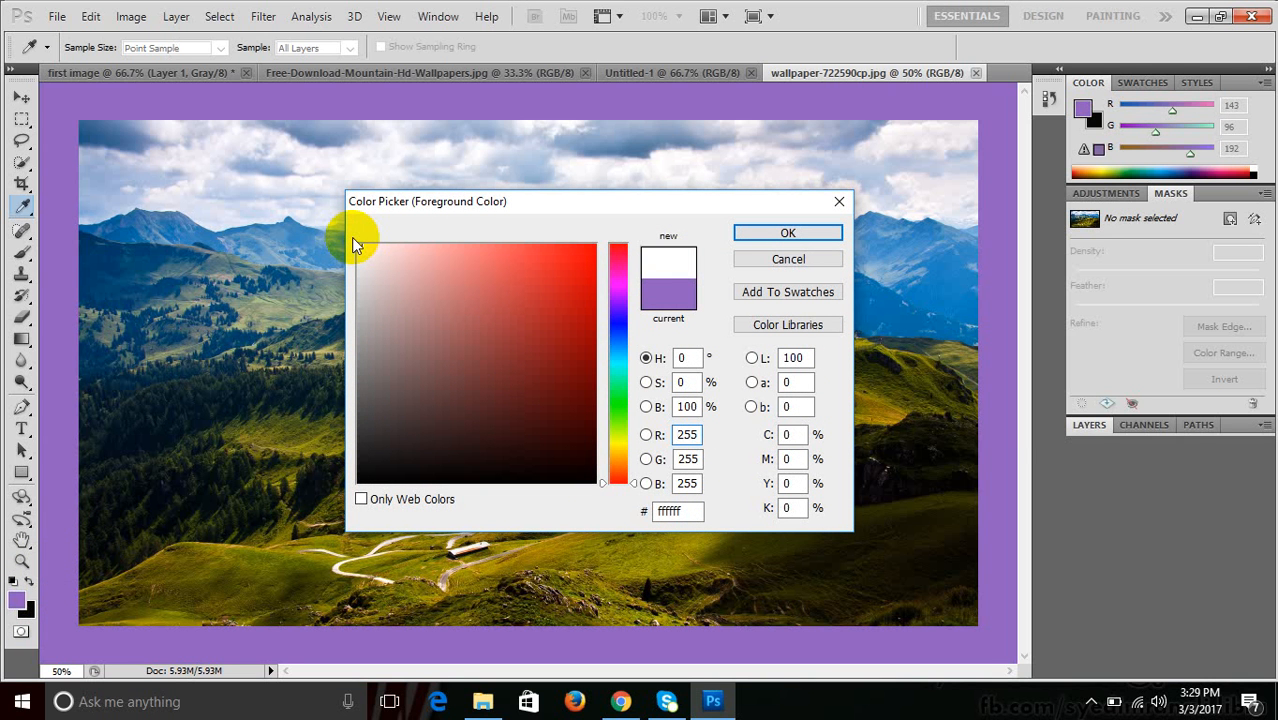
pyautogui.doubleClick(688, 458)
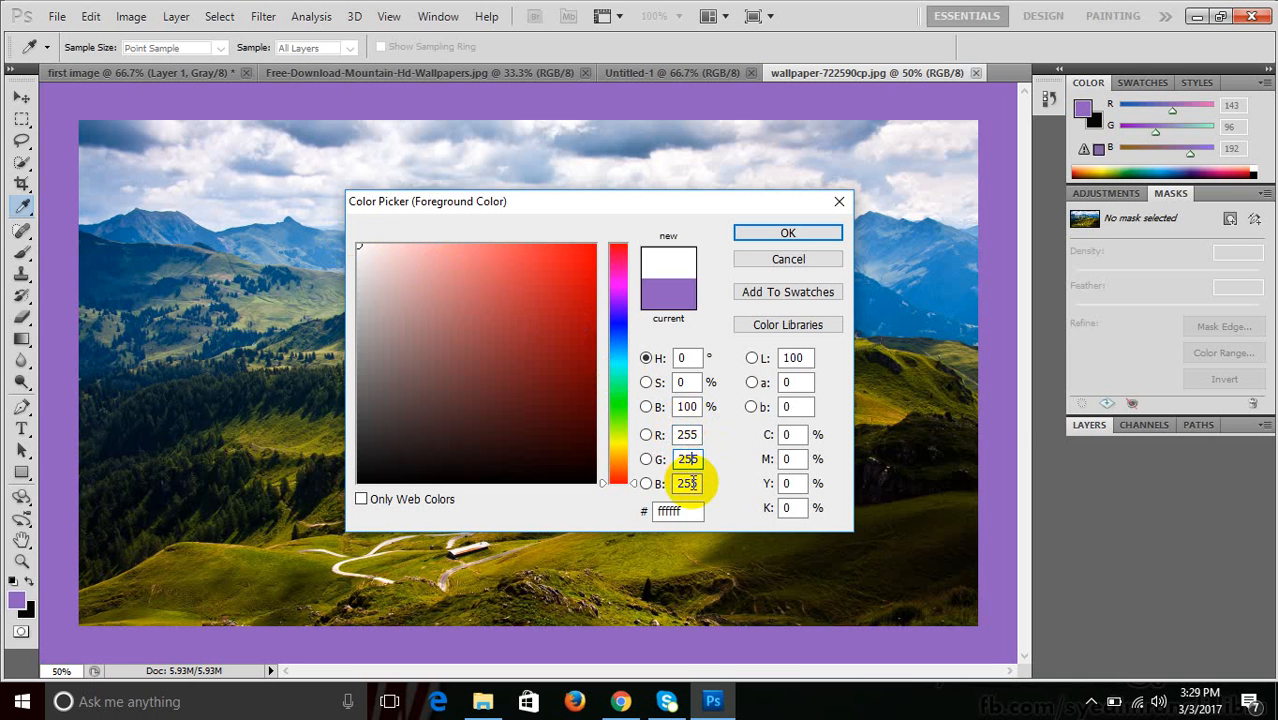
pyautogui.doubleClick(688, 483)
pyautogui.click(691, 483)
pyautogui.press('Escape')
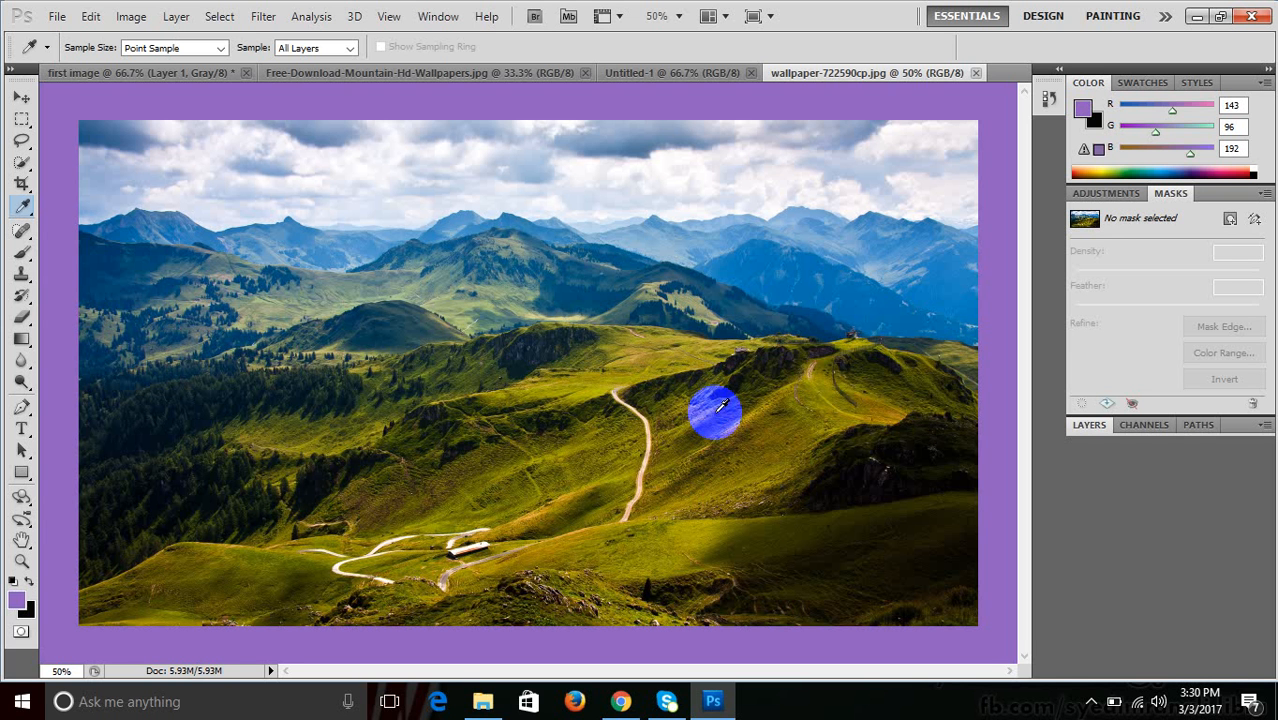
# Create a new 1280 × 720 pixel document in RGB Color mode with White background contents.
pyautogui.hotkey('ctrl', 'n')
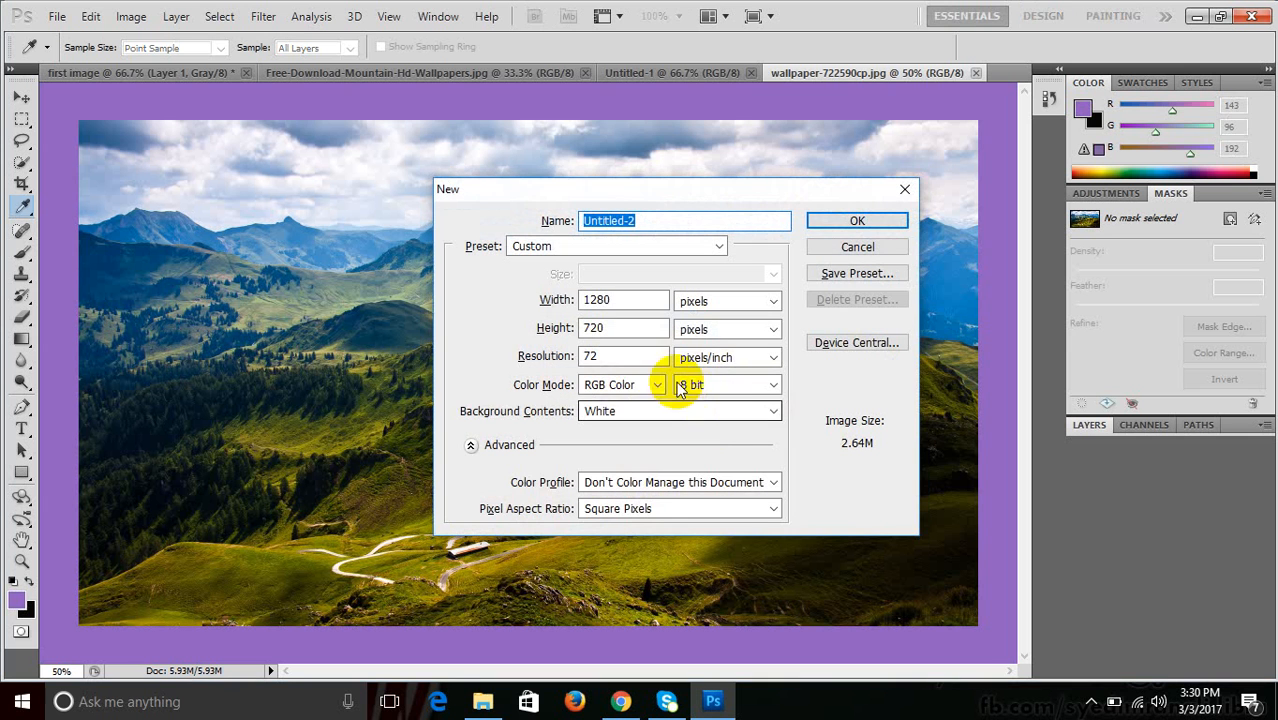
pyautogui.click(600, 392)
pyautogui.click(608, 434)
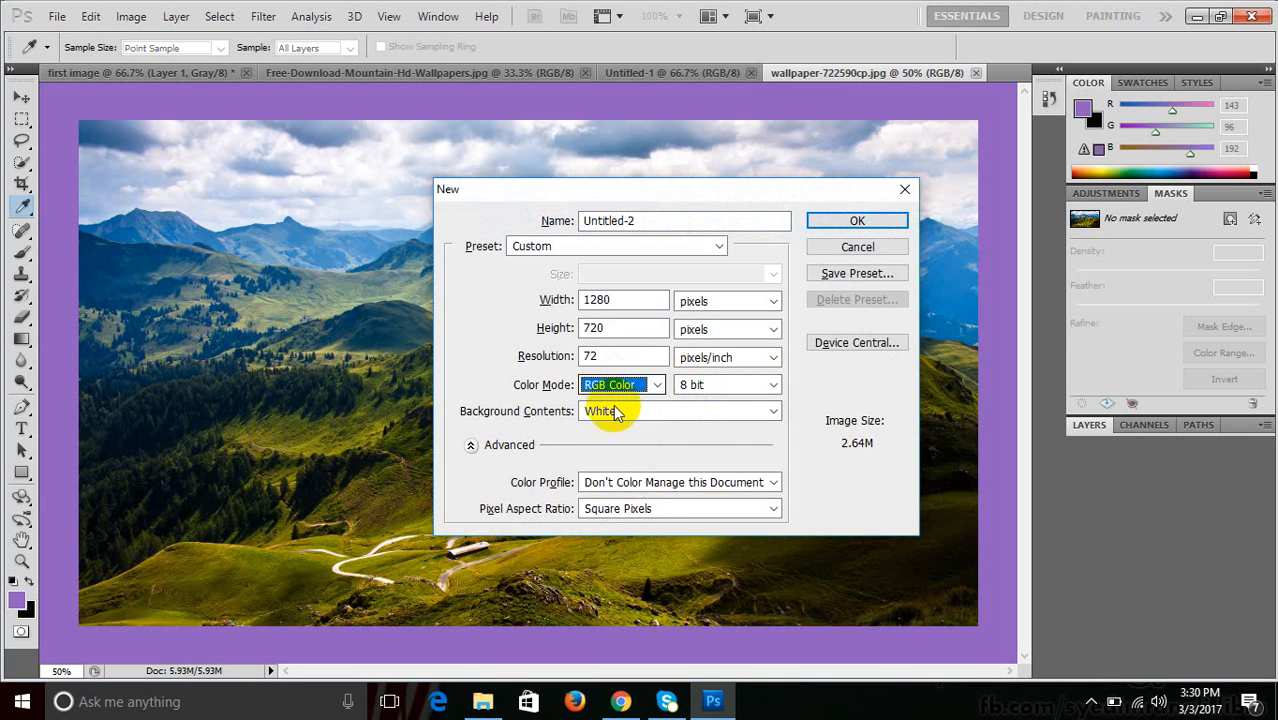
pyautogui.click(655, 411)
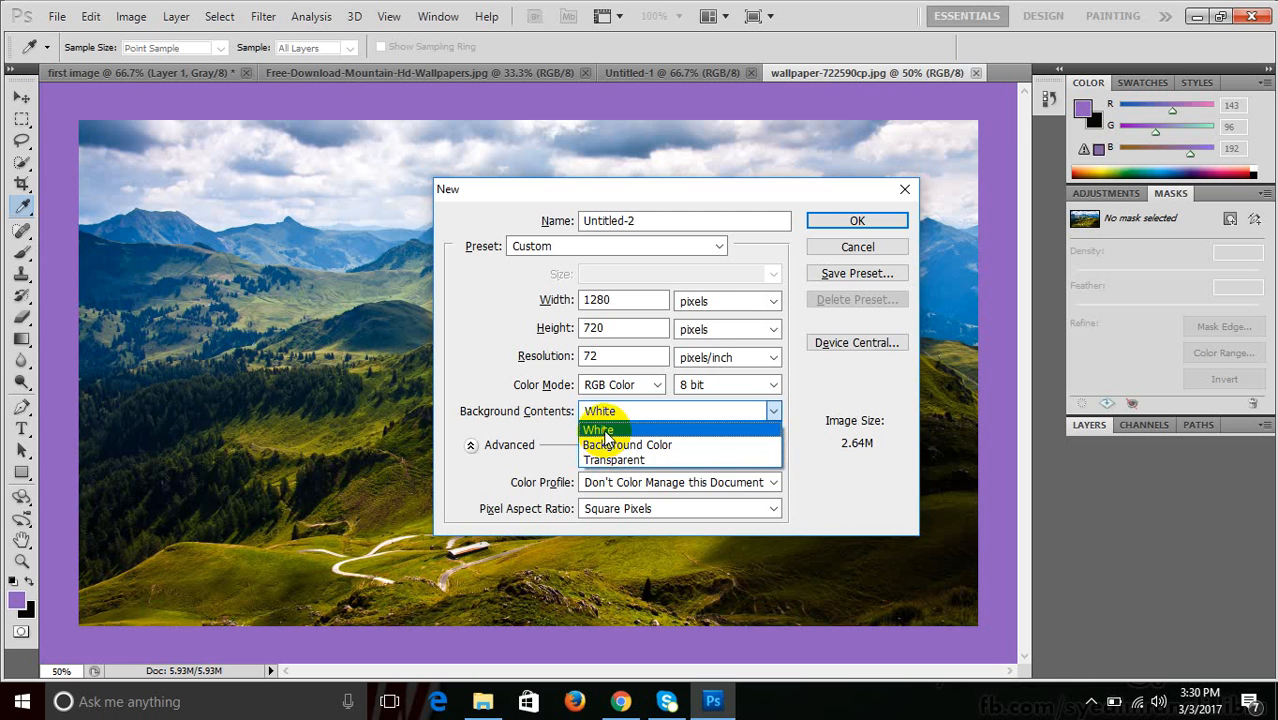
pyautogui.click(613, 430)
pyautogui.click(826, 229)
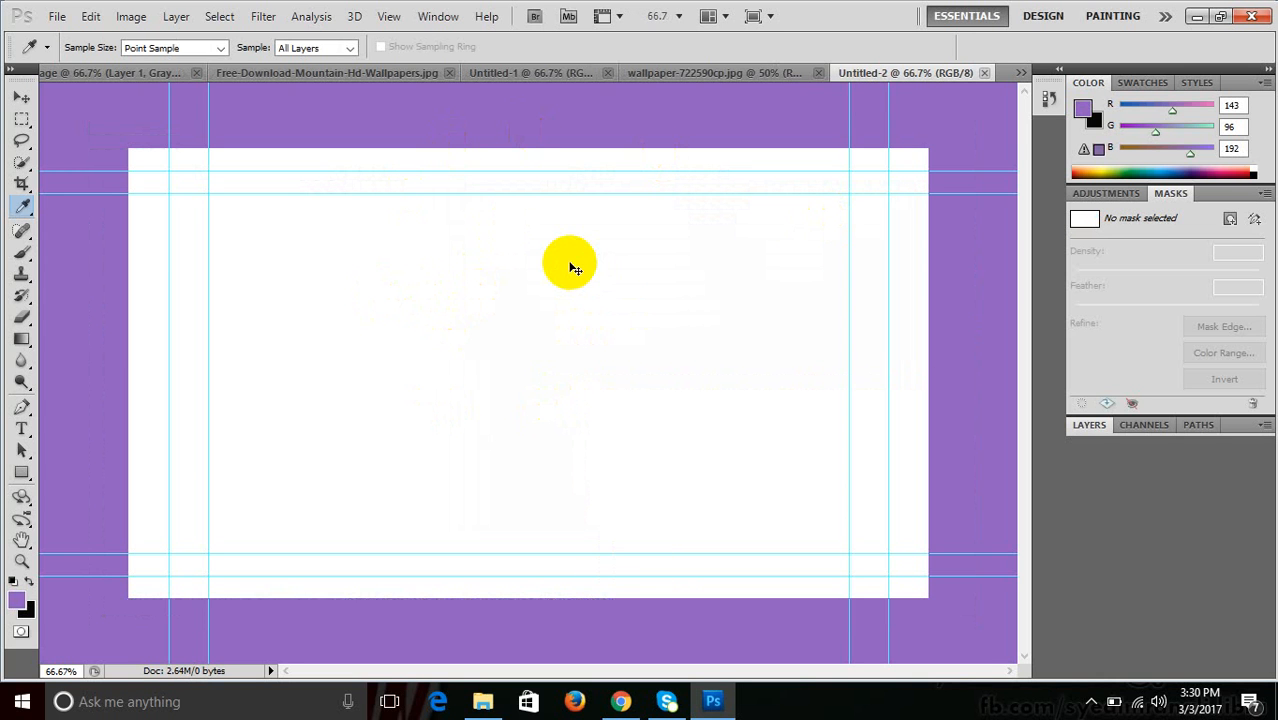
# Create a new 1280 × 720 pixel document with its background contents set to Background Color.
pyautogui.hotkey('ctrl', 'n')
pyautogui.click(612, 411)
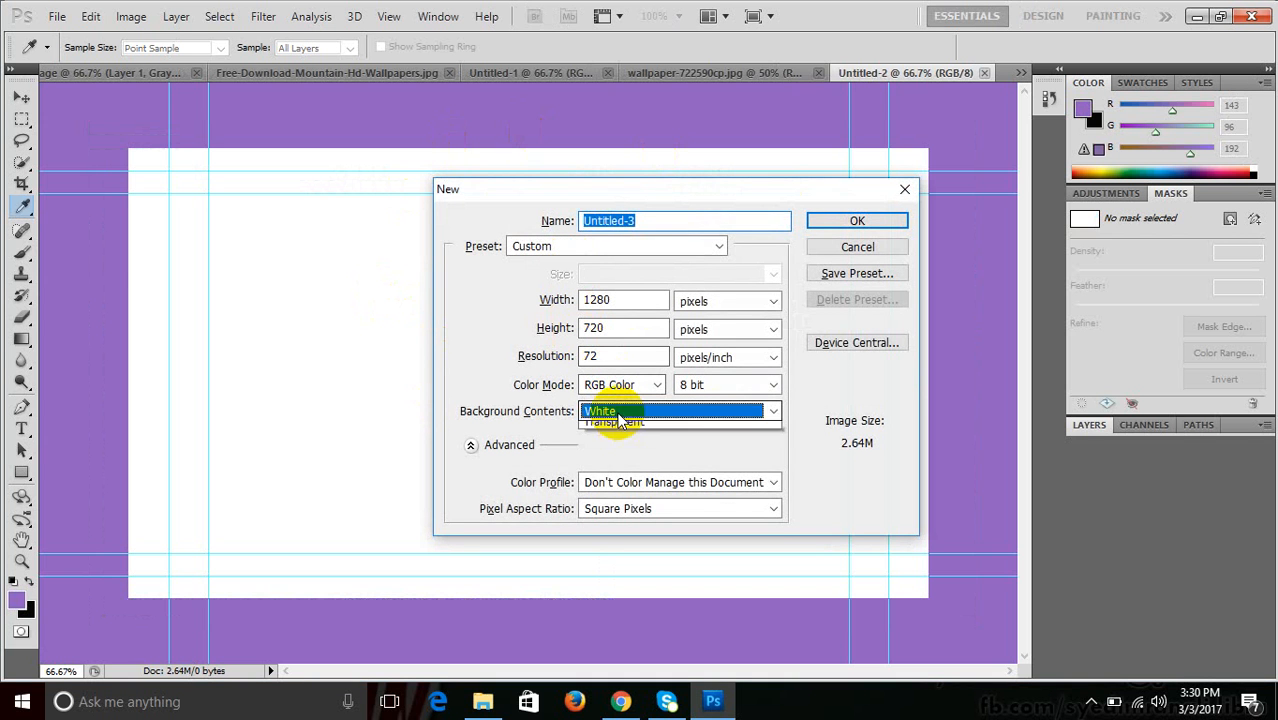
pyautogui.click(620, 445)
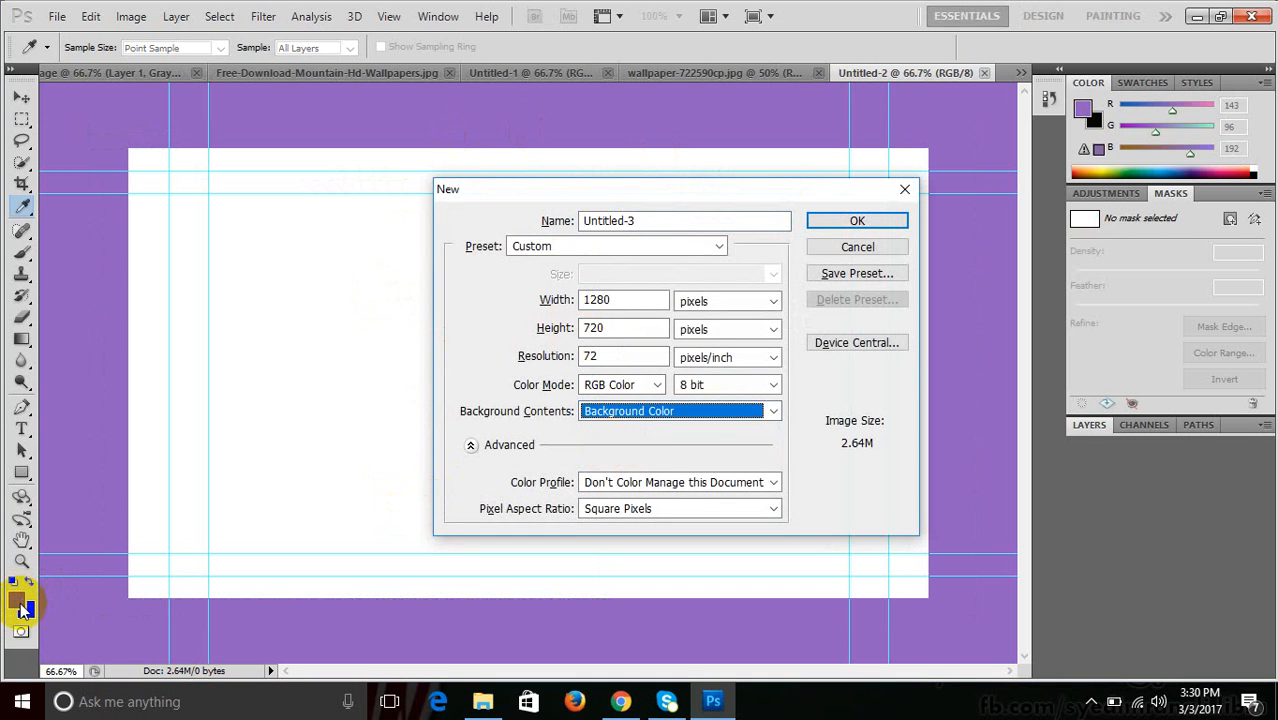
pyautogui.click(822, 218)
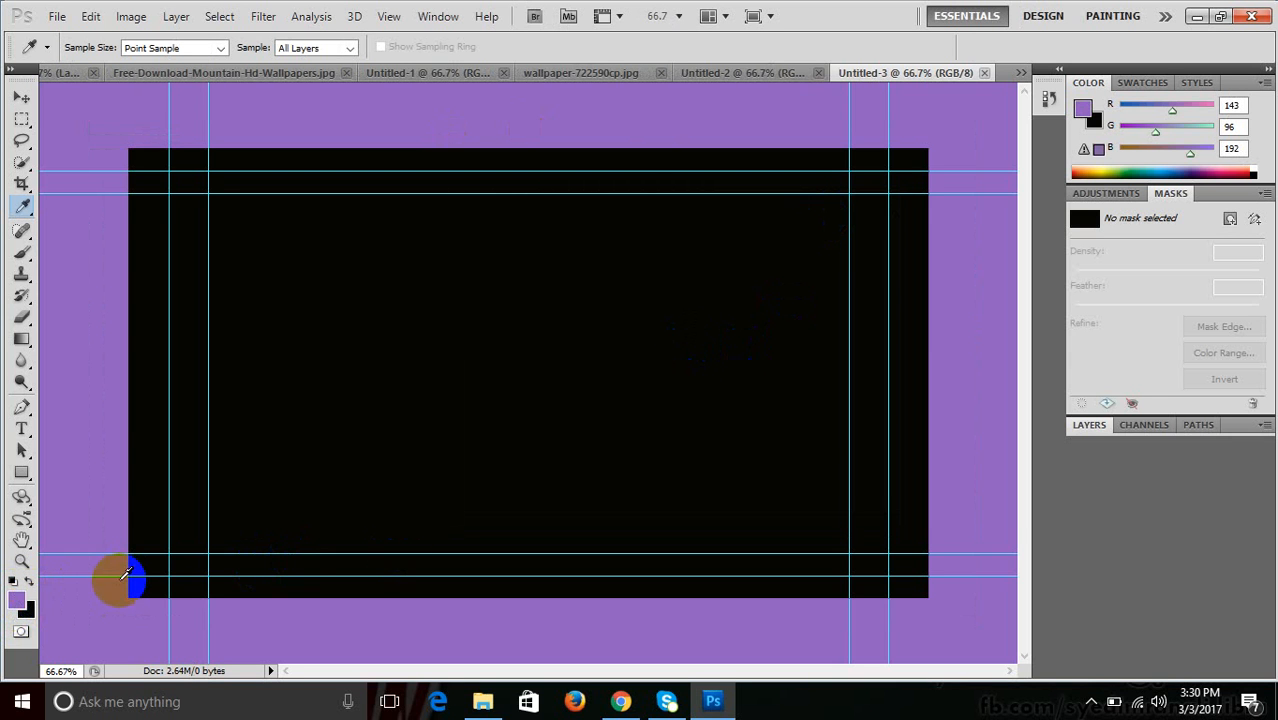
# Set the background color to a bright yellow-green, c8f906 (R 200, G 249, B 6).
pyautogui.click(28, 612)
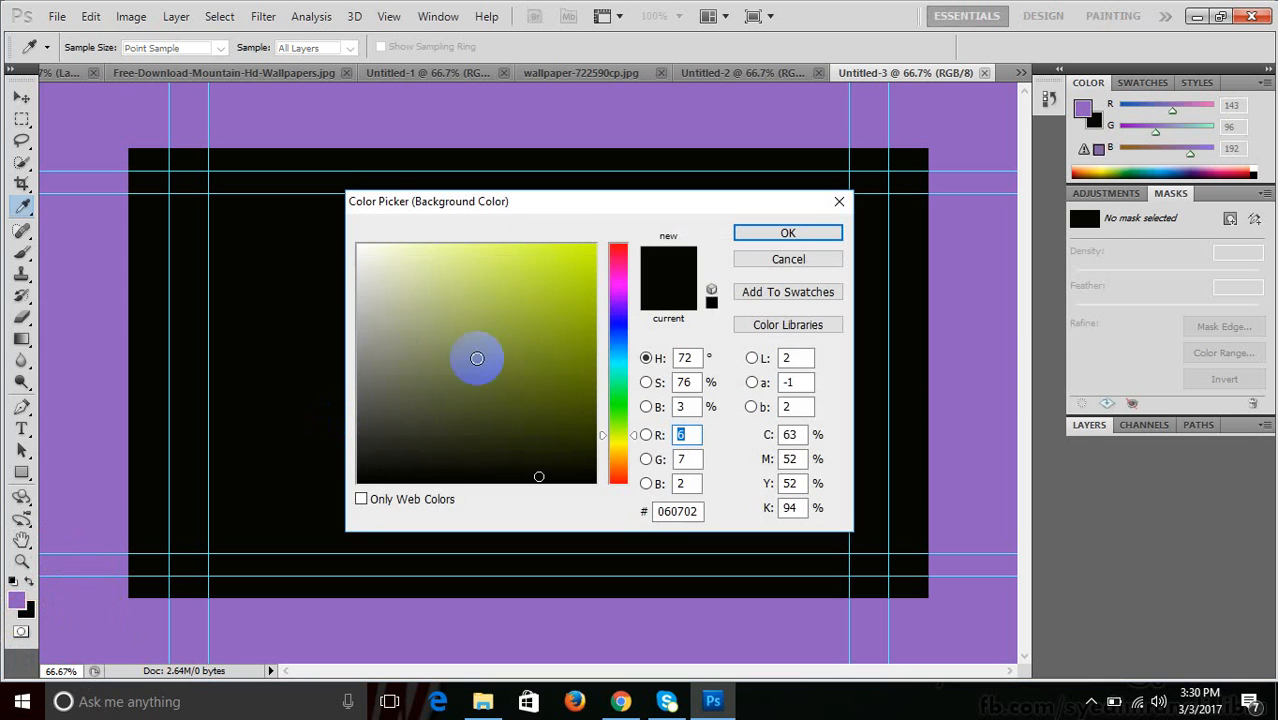
pyautogui.click(590, 249)
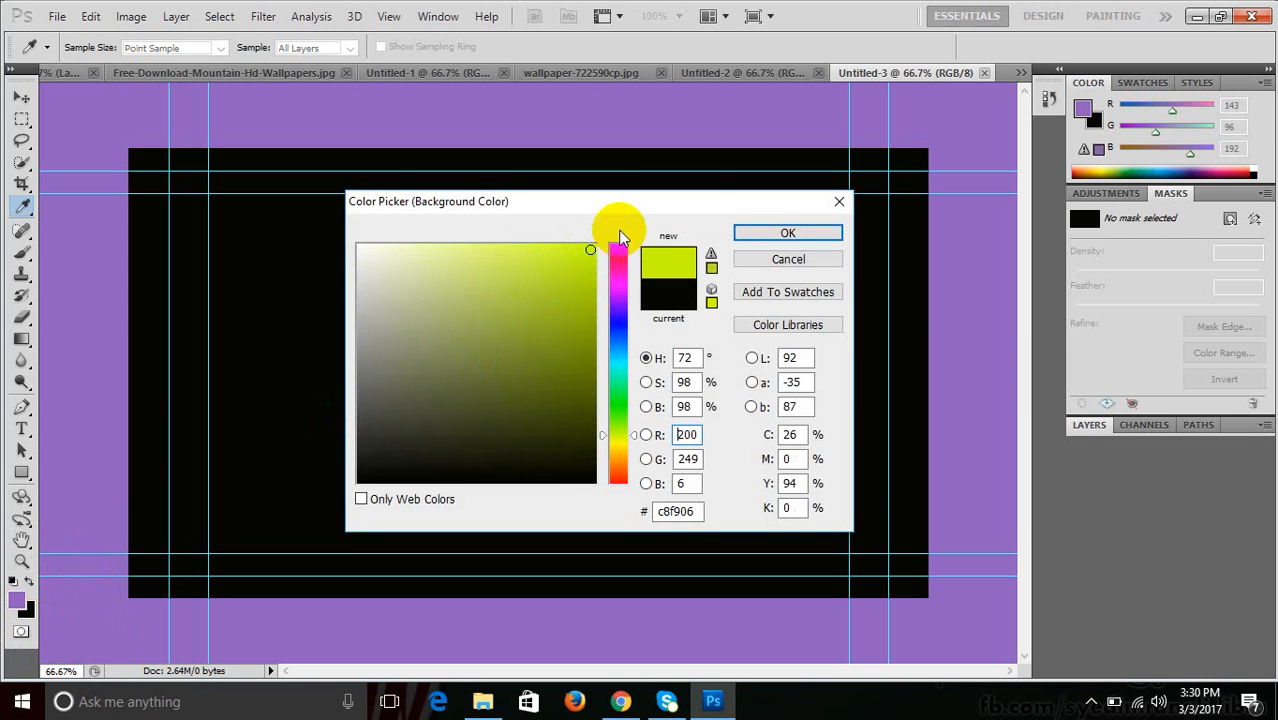
pyautogui.click(757, 232)
# Create another 1280 × 720 pixel document filled with the yellow-green background color.
pyautogui.hotkey('ctrl', 'o')
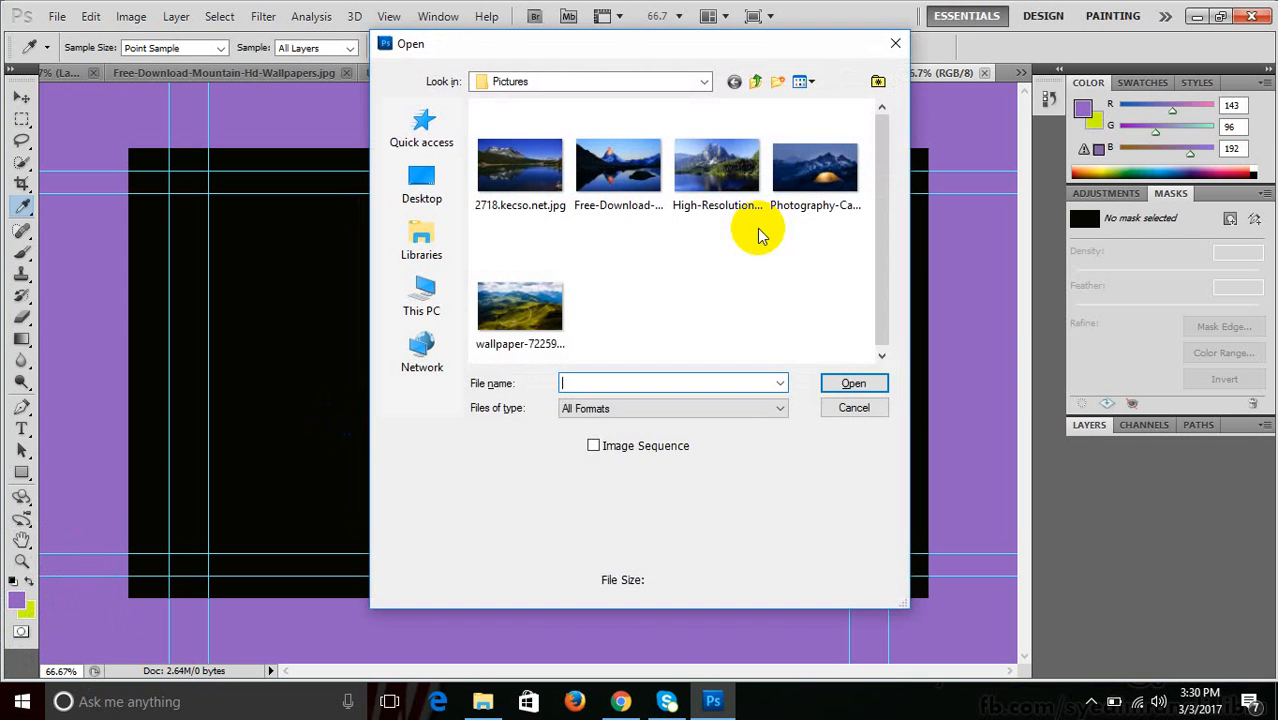
pyautogui.press('Escape')
pyautogui.hotkey('ctrl', 'n')
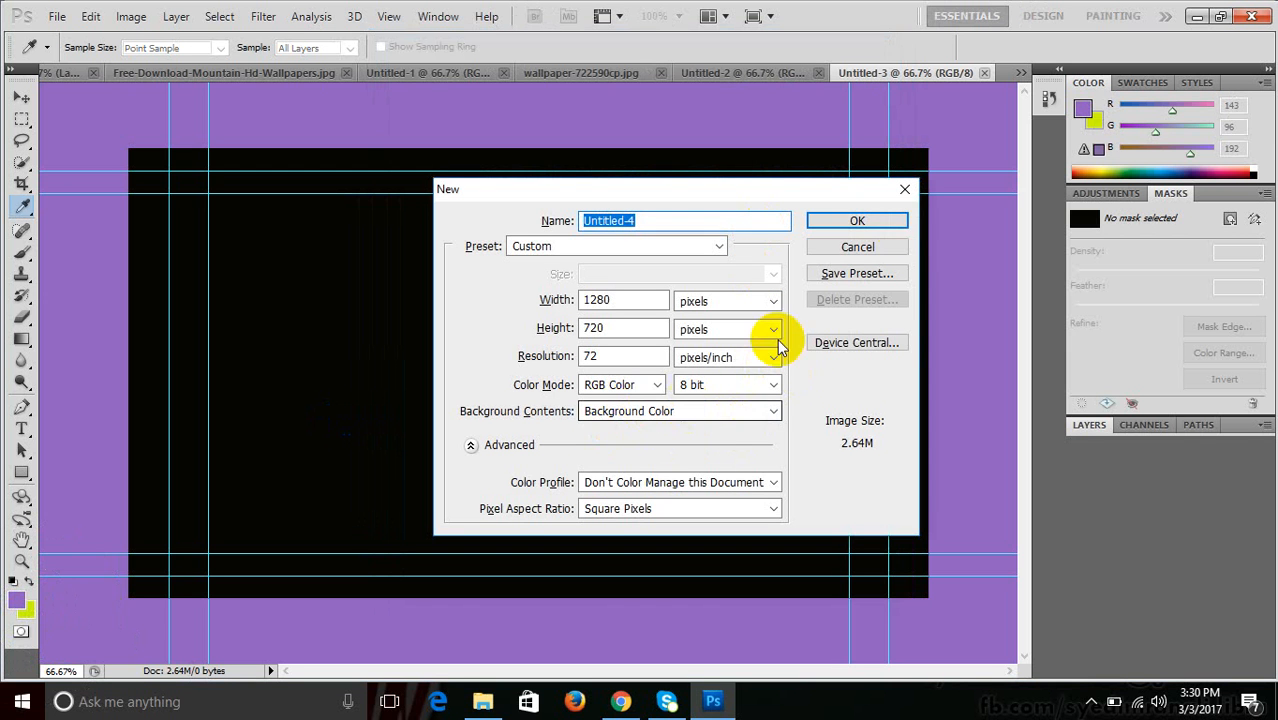
pyautogui.click(872, 222)
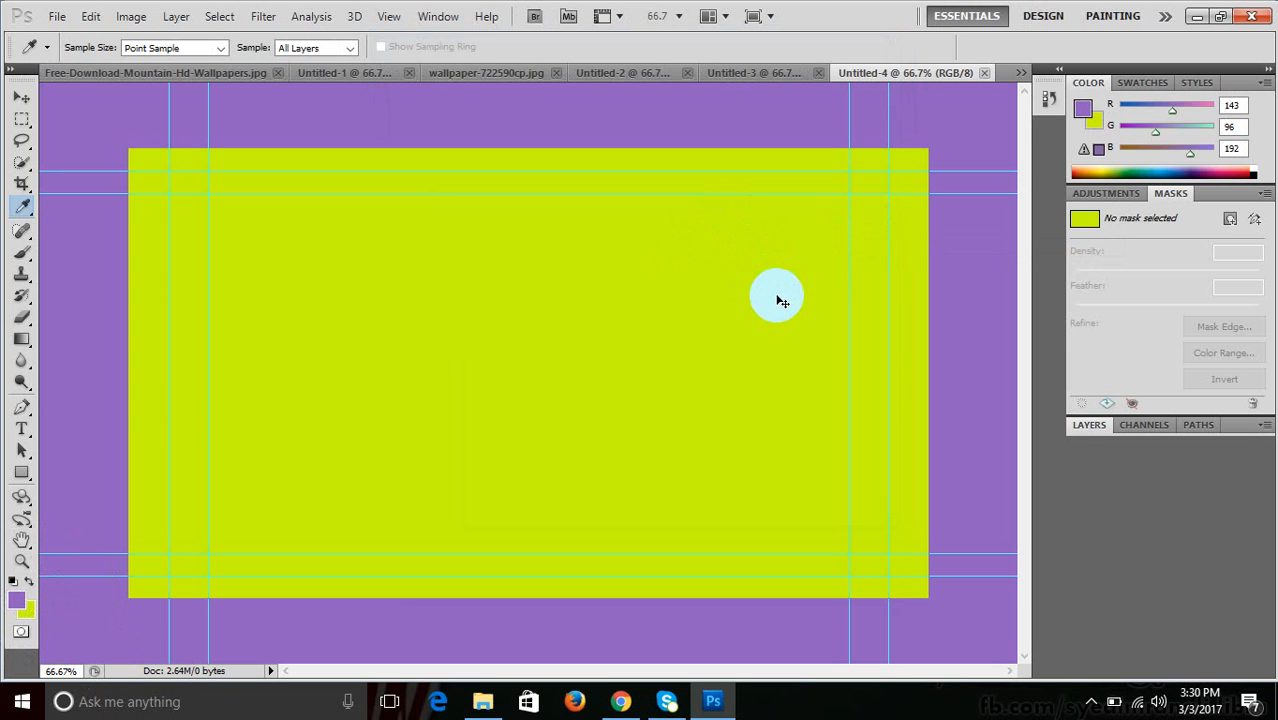
# Create a new 1280 × 720 pixel document with Transparent background contents.
pyautogui.hotkey('ctrl', 'n')
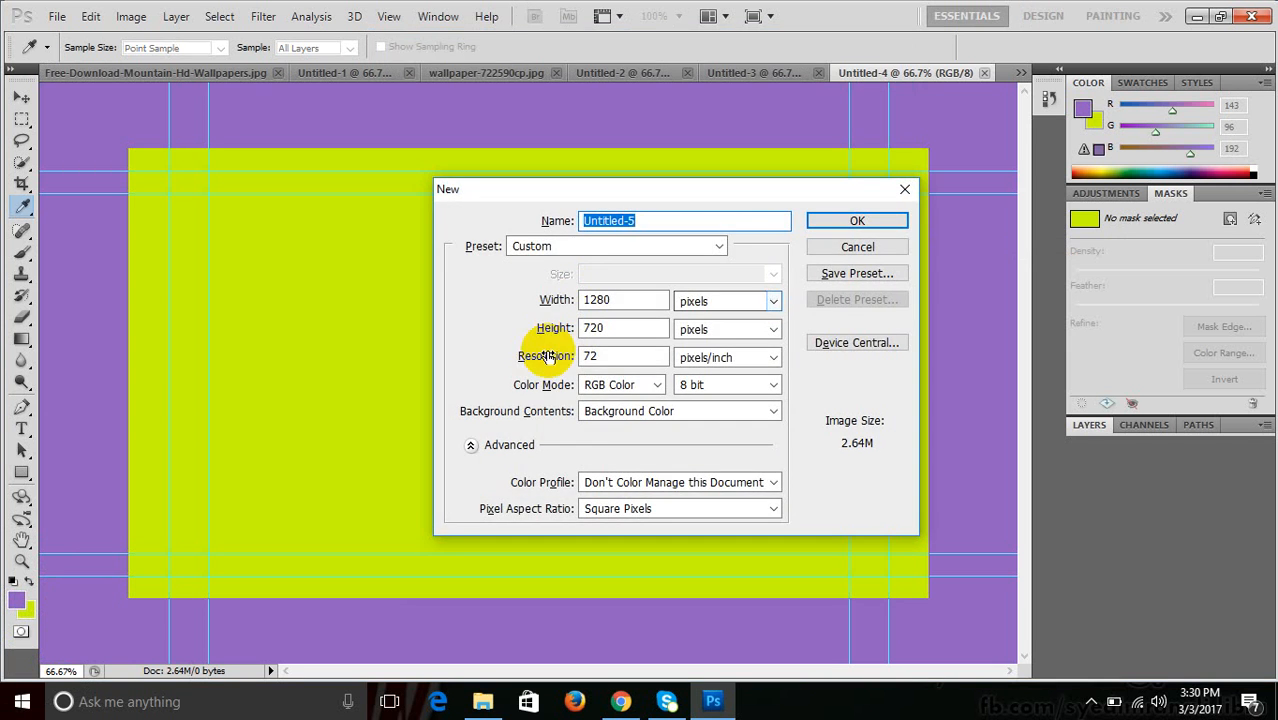
pyautogui.click(625, 418)
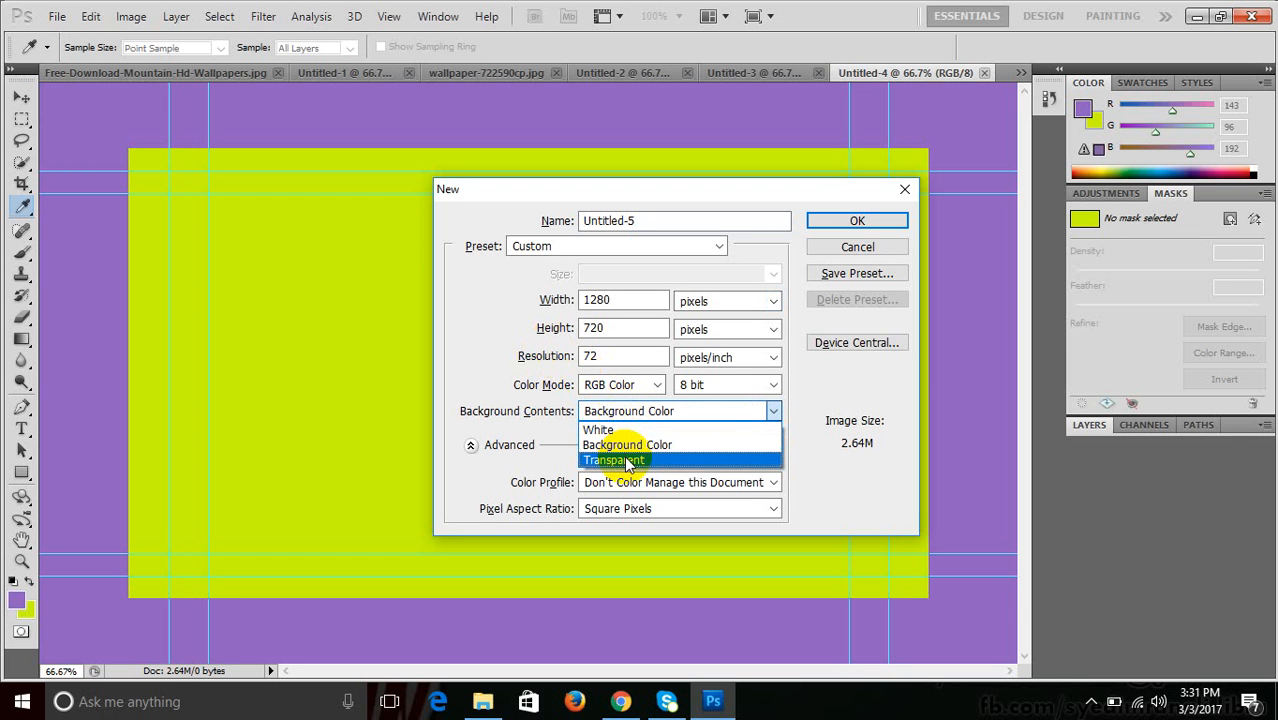
pyautogui.click(627, 461)
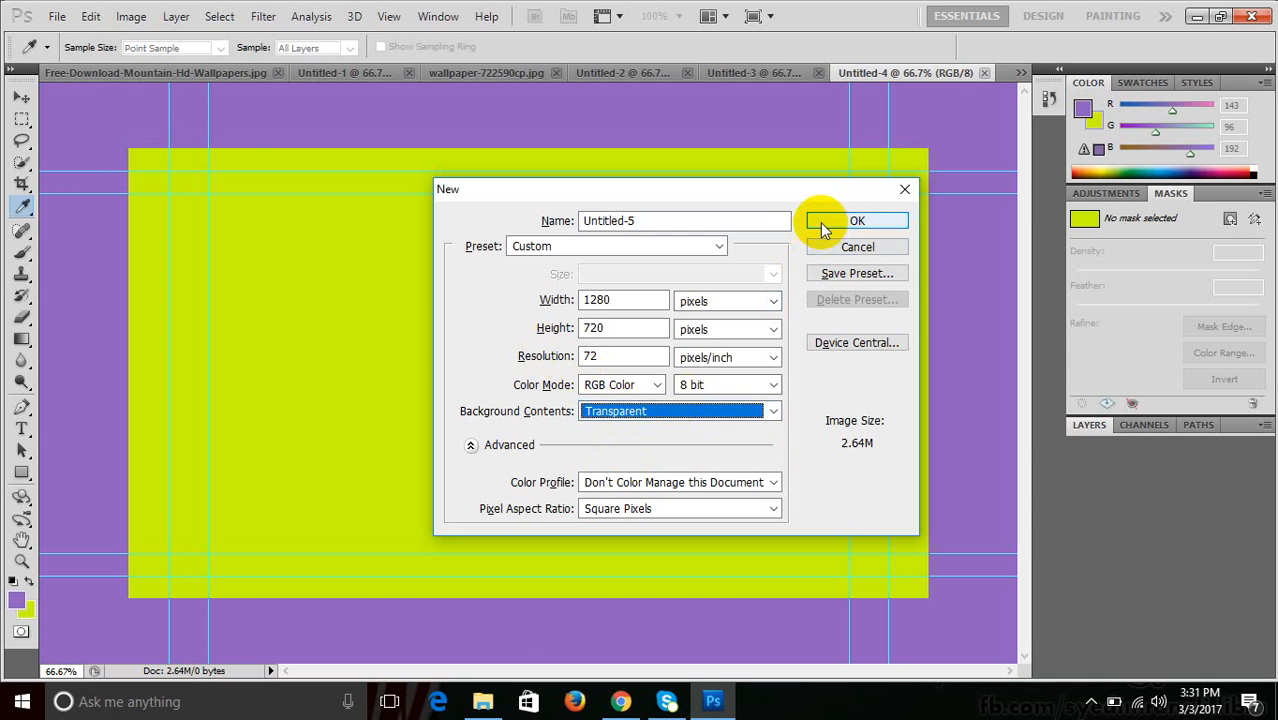
pyautogui.click(821, 222)
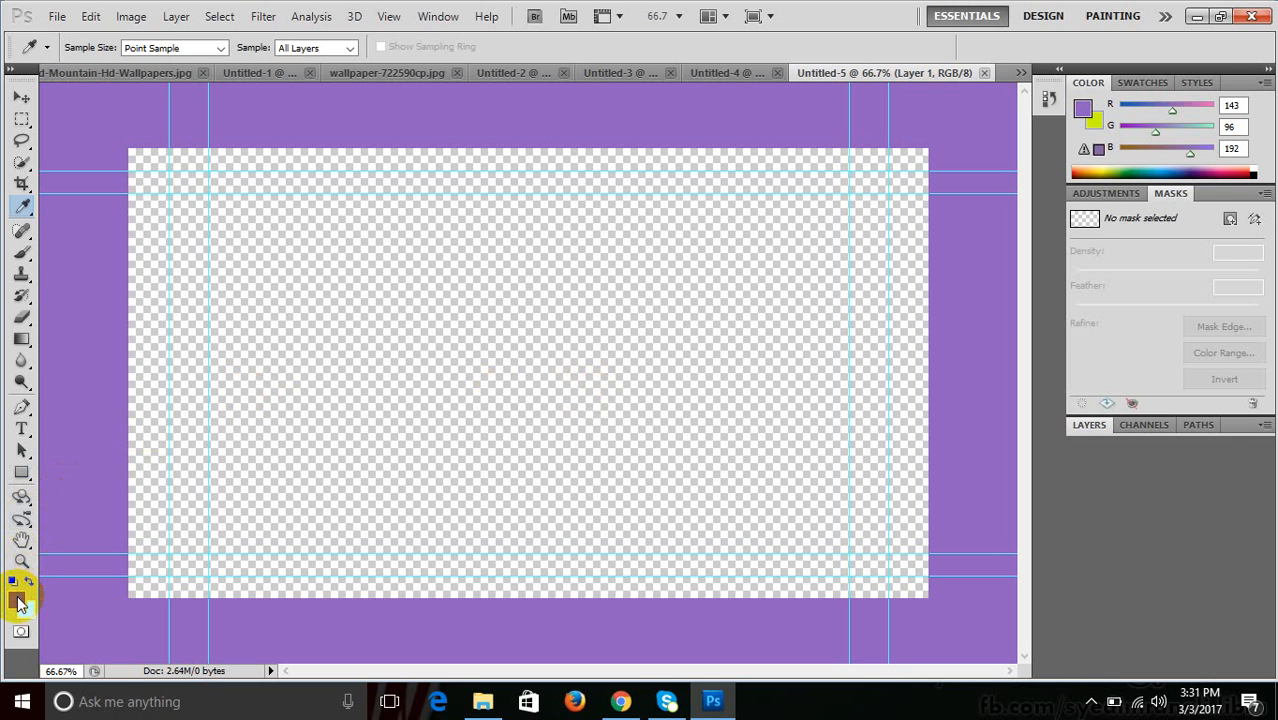
# Create one more 1280 × 720 pixel document, changing the background contents to White.
pyautogui.hotkey('ctrl', 'n')
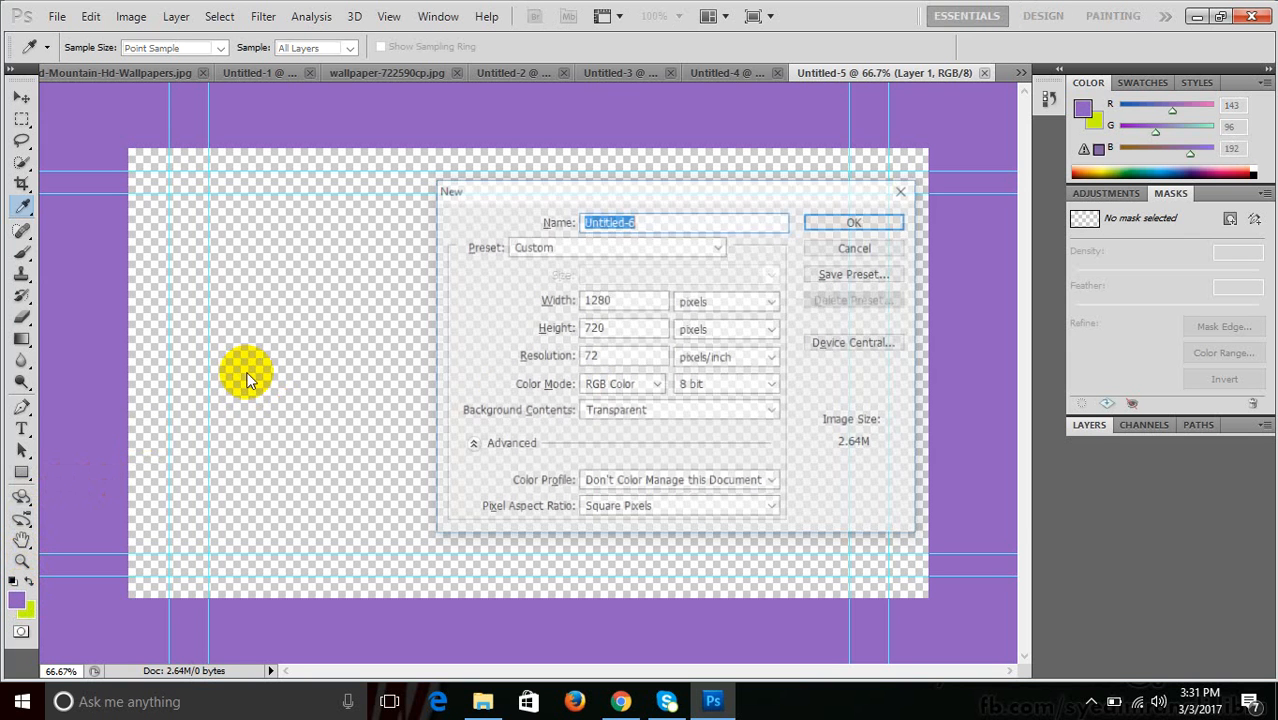
pyautogui.click(640, 418)
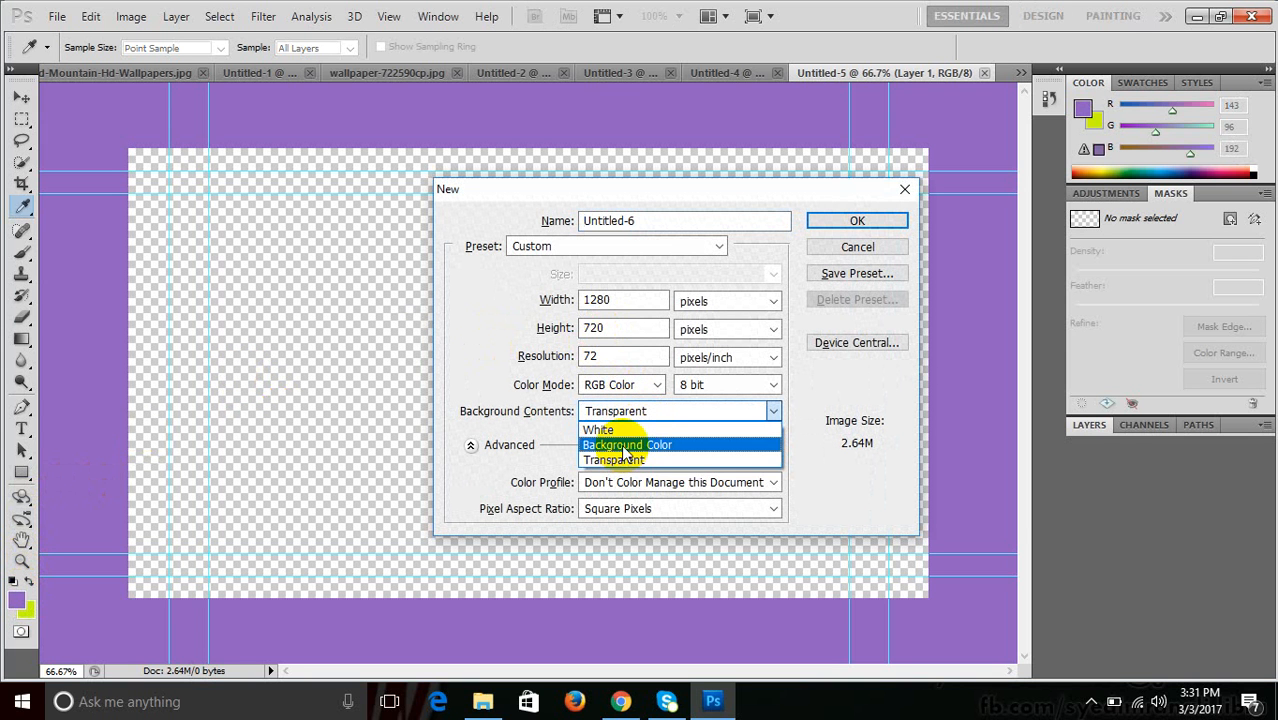
pyautogui.click(599, 430)
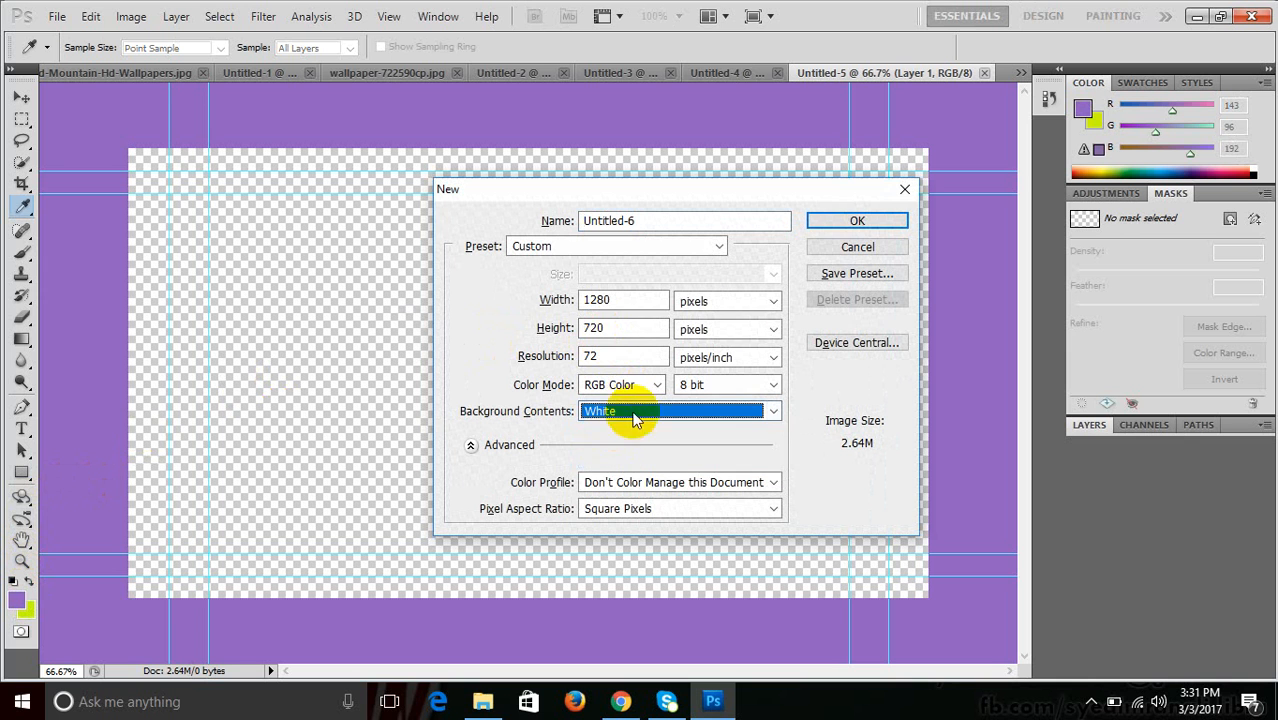
pyautogui.click(876, 221)
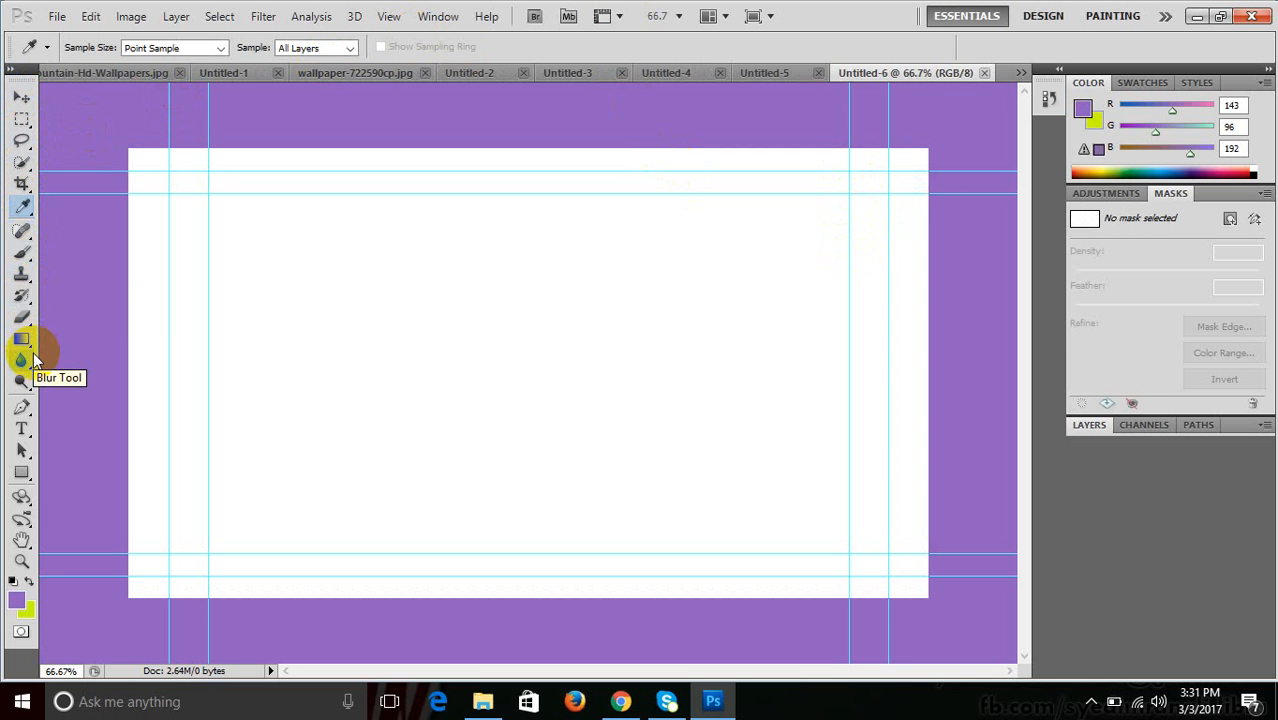
# Activate the Move Tool and close the Untitled-1 and Free-Download-Mountain-Hd-Wallpapers.jpg documents.
pyautogui.click(21, 97)
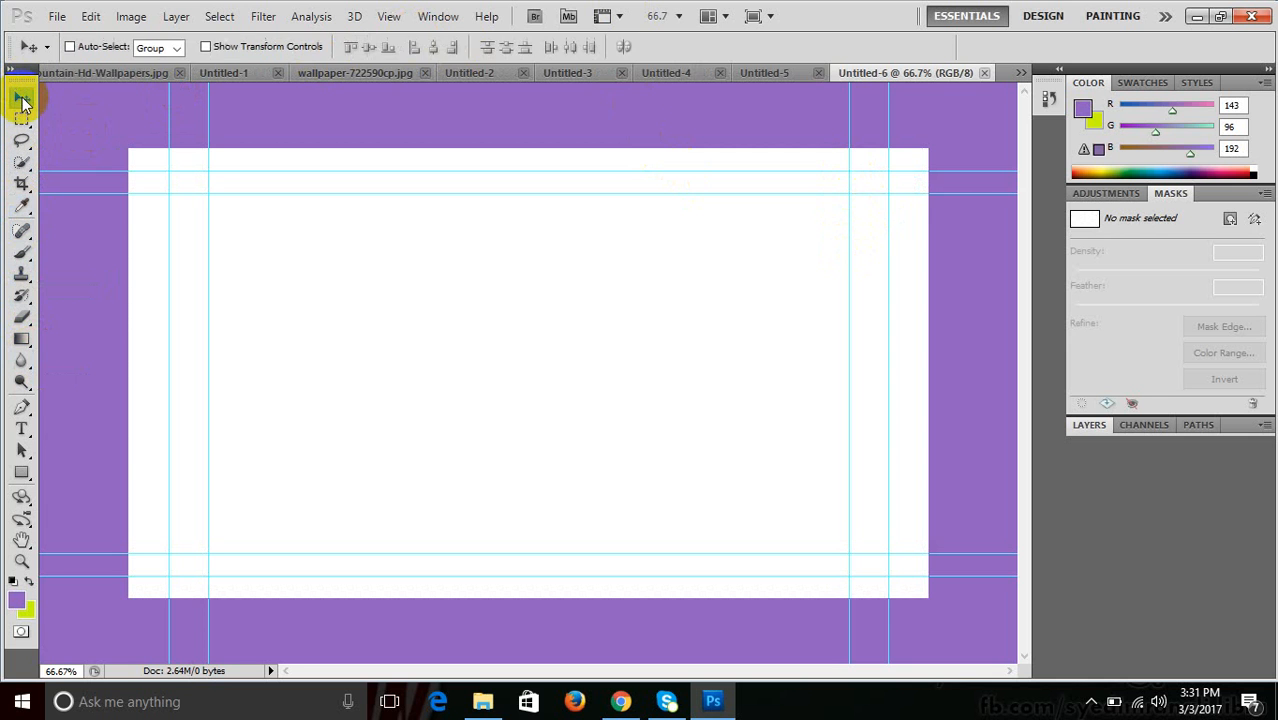
pyautogui.click(118, 70)
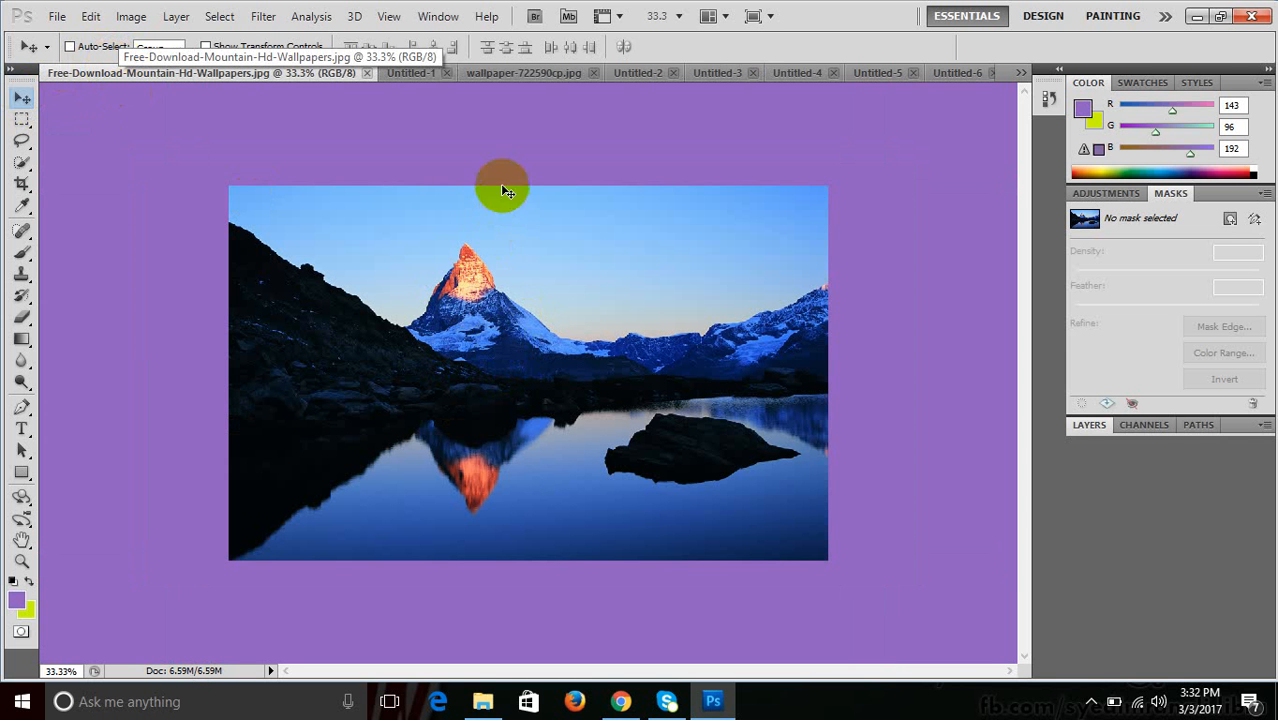
pyautogui.click(445, 76)
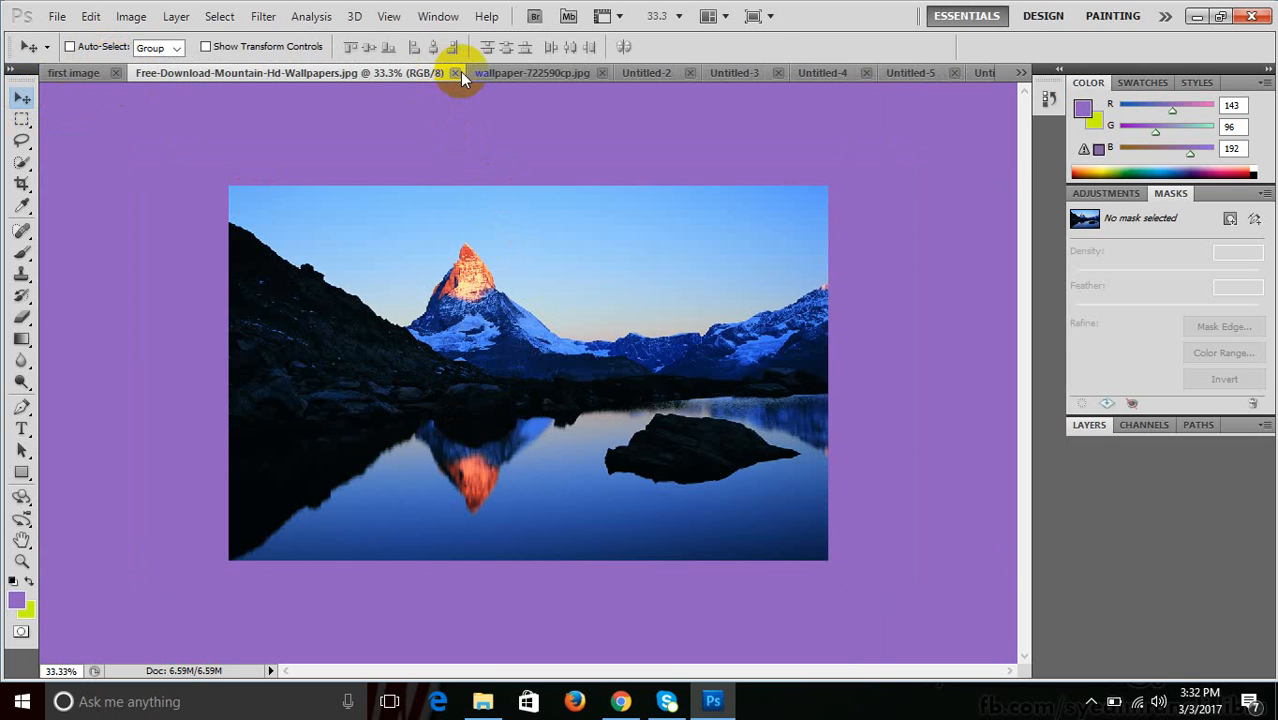
pyautogui.click(459, 72)
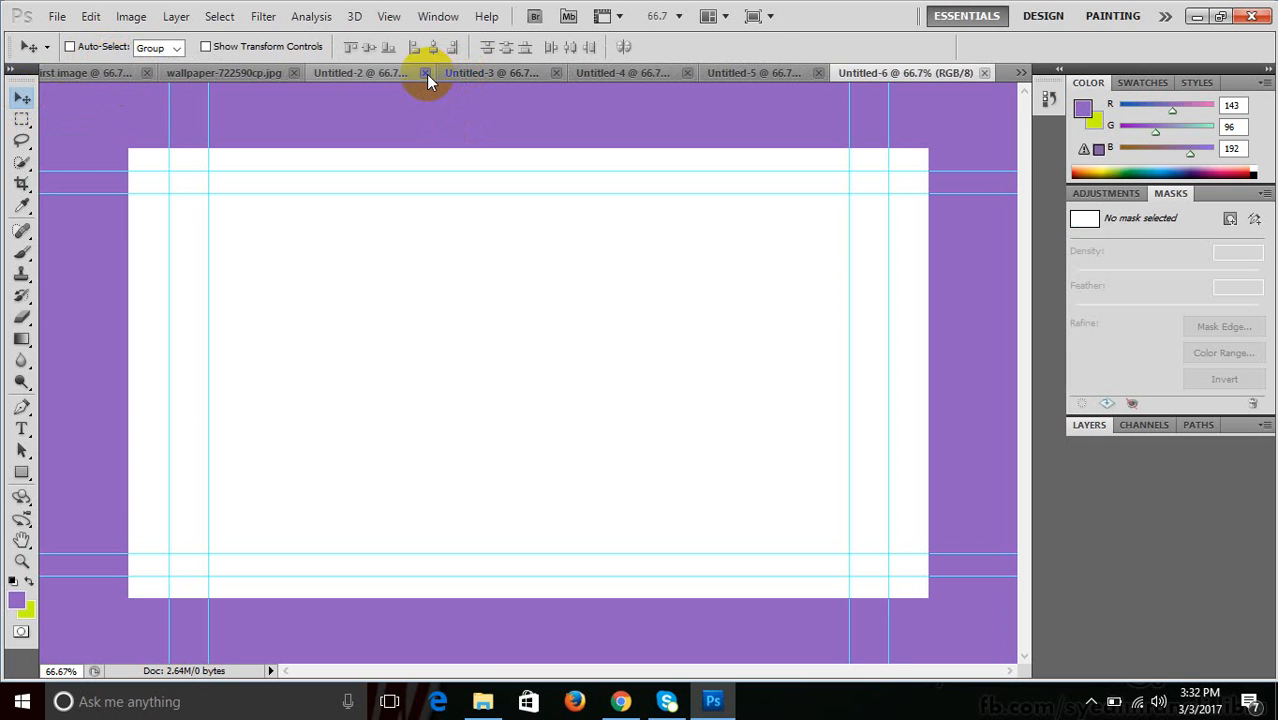
# Close Untitled-2, Untitled-3, Untitled-4, Untitled-5 and wallpaper-722590cp.jpg, and switch to the first image document.
pyautogui.click(425, 74)
pyautogui.click(501, 75)
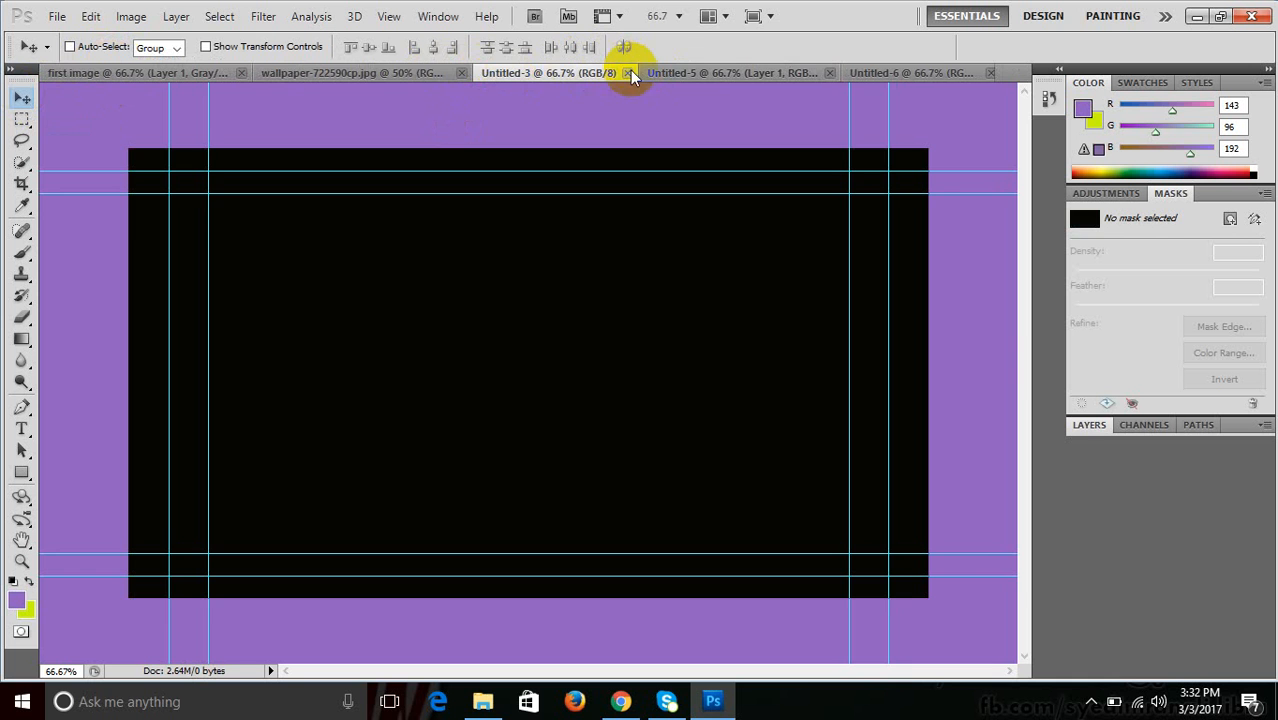
pyautogui.click(628, 74)
pyautogui.click(470, 73)
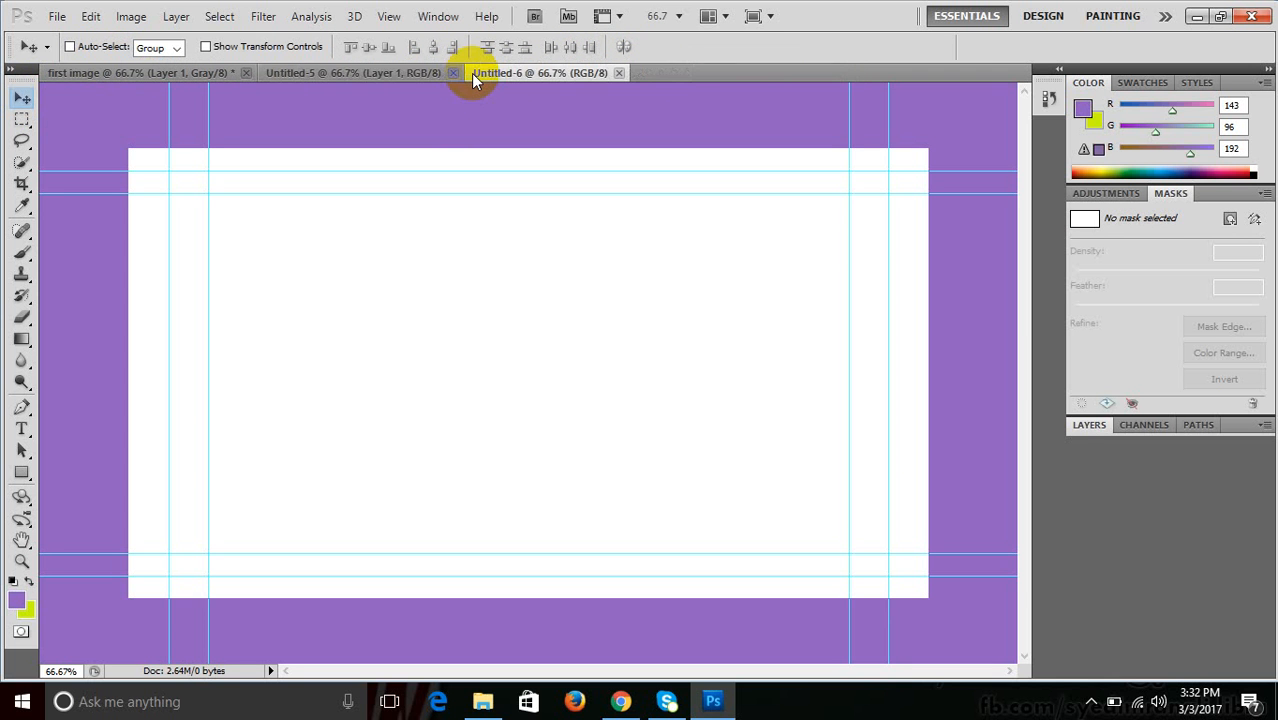
pyautogui.click(450, 73)
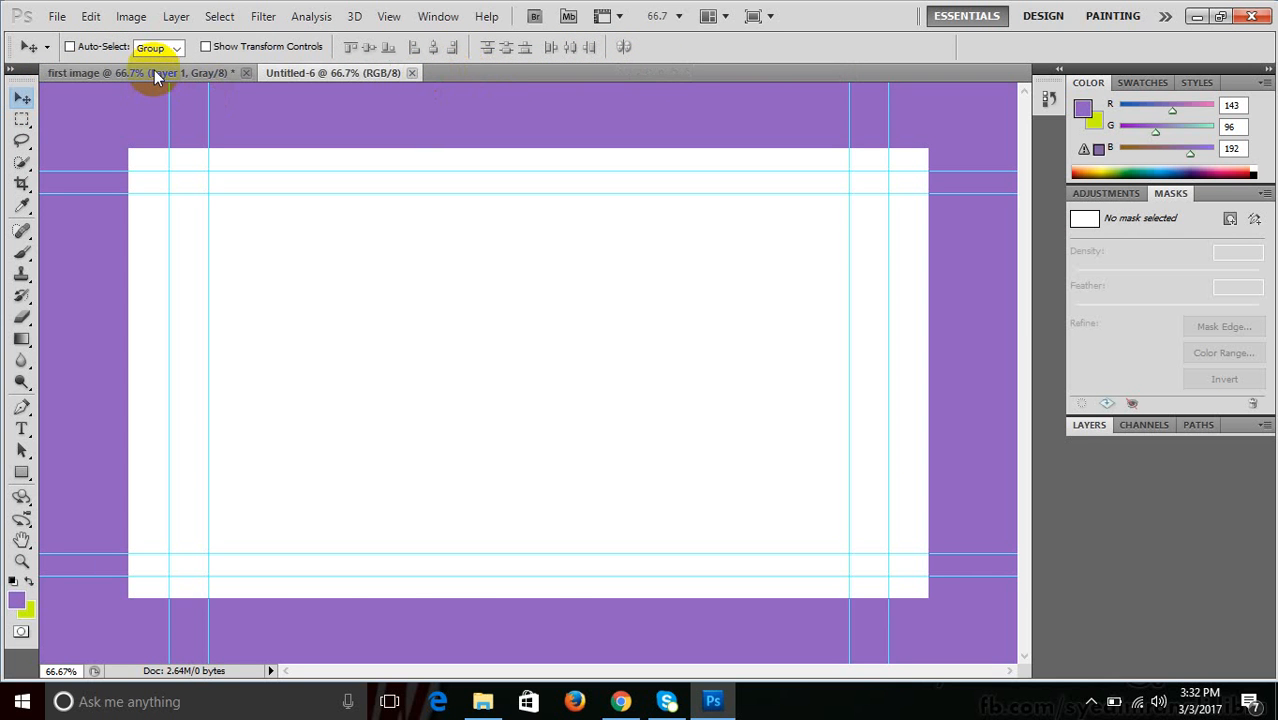
pyautogui.click(154, 72)
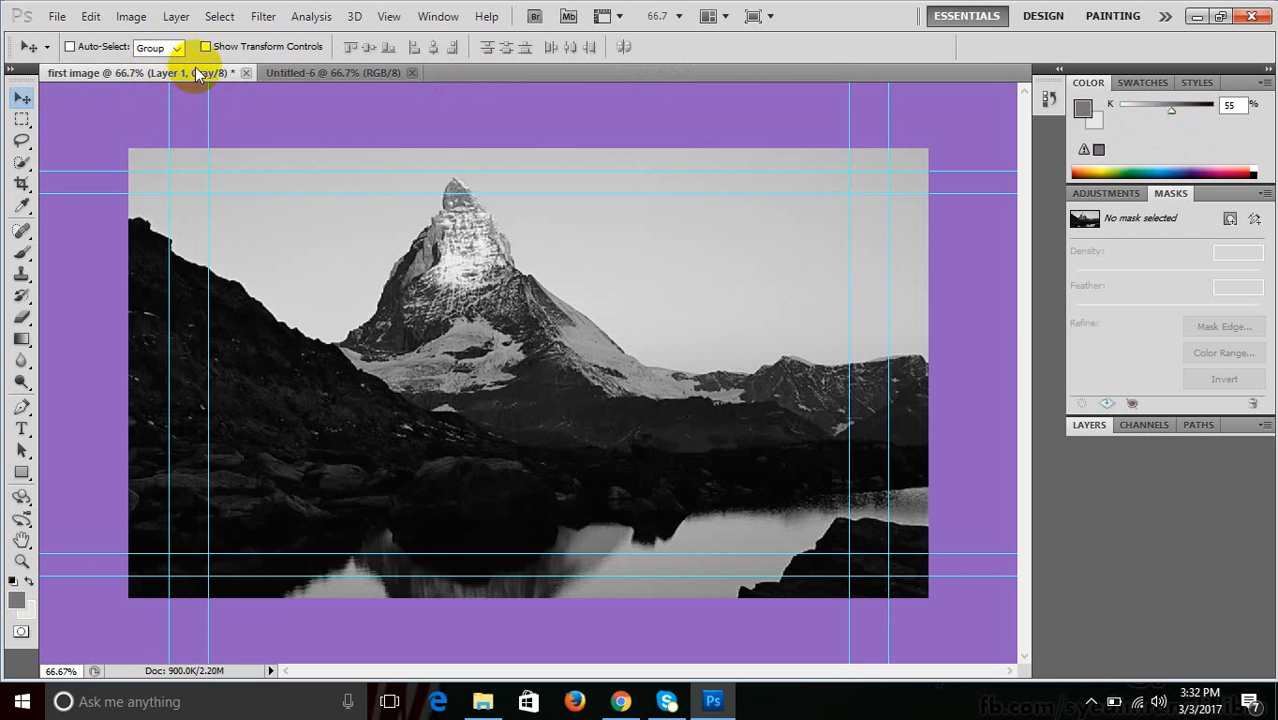
# Close the first image document without saving and open Free-Download-Mountain-Hd-Wallpapers.jpg from the Pictures folder.
pyautogui.click(246, 73)
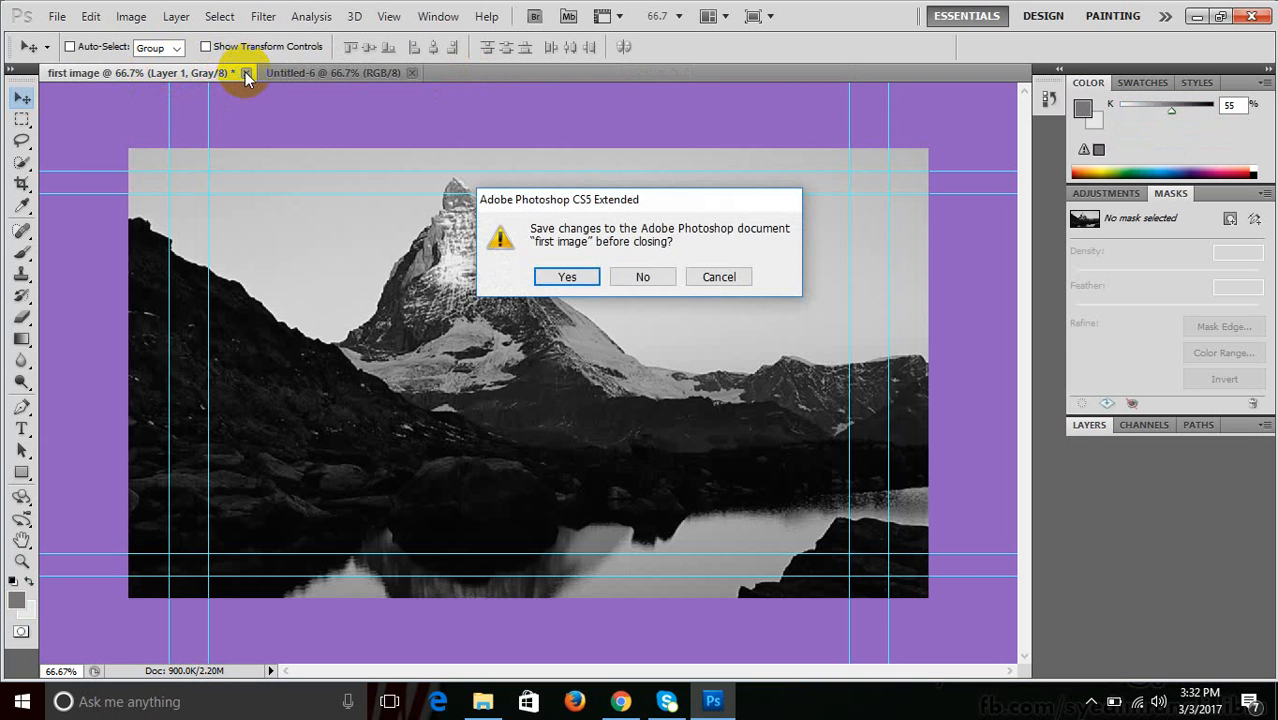
pyautogui.click(644, 276)
pyautogui.hotkey('ctrl', 'o')
pyautogui.click(605, 185)
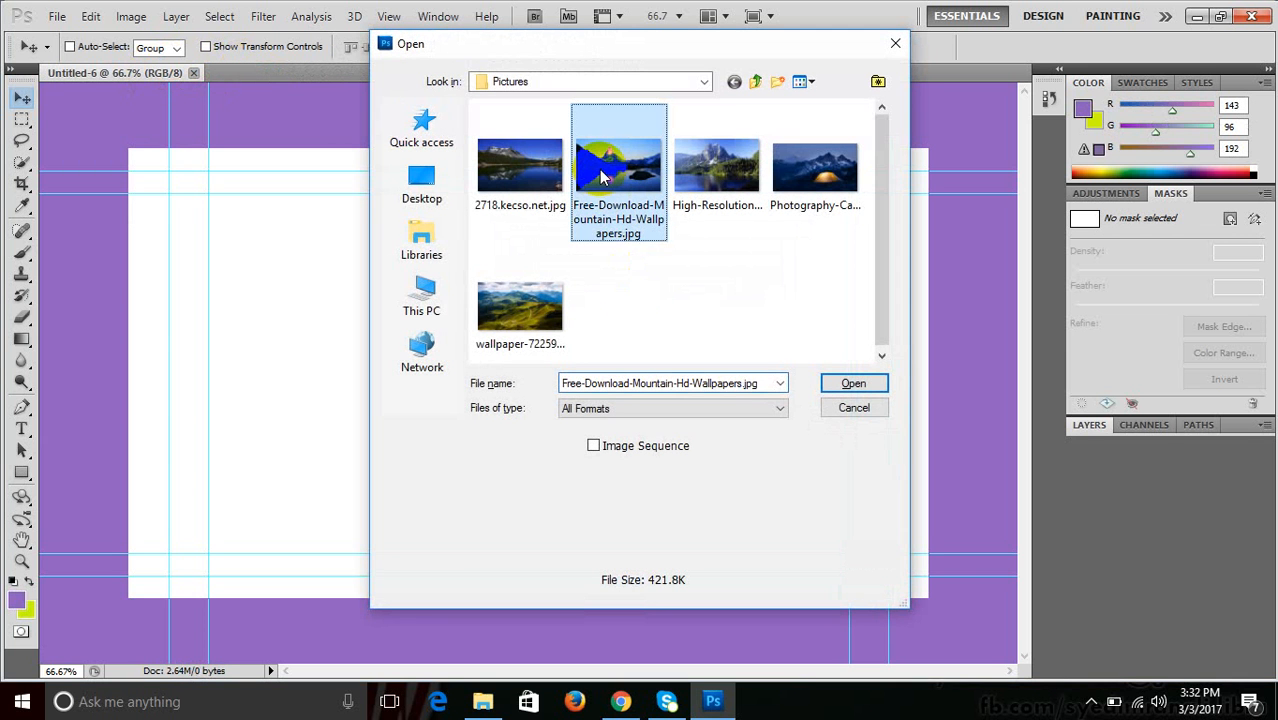
pyautogui.click(851, 383)
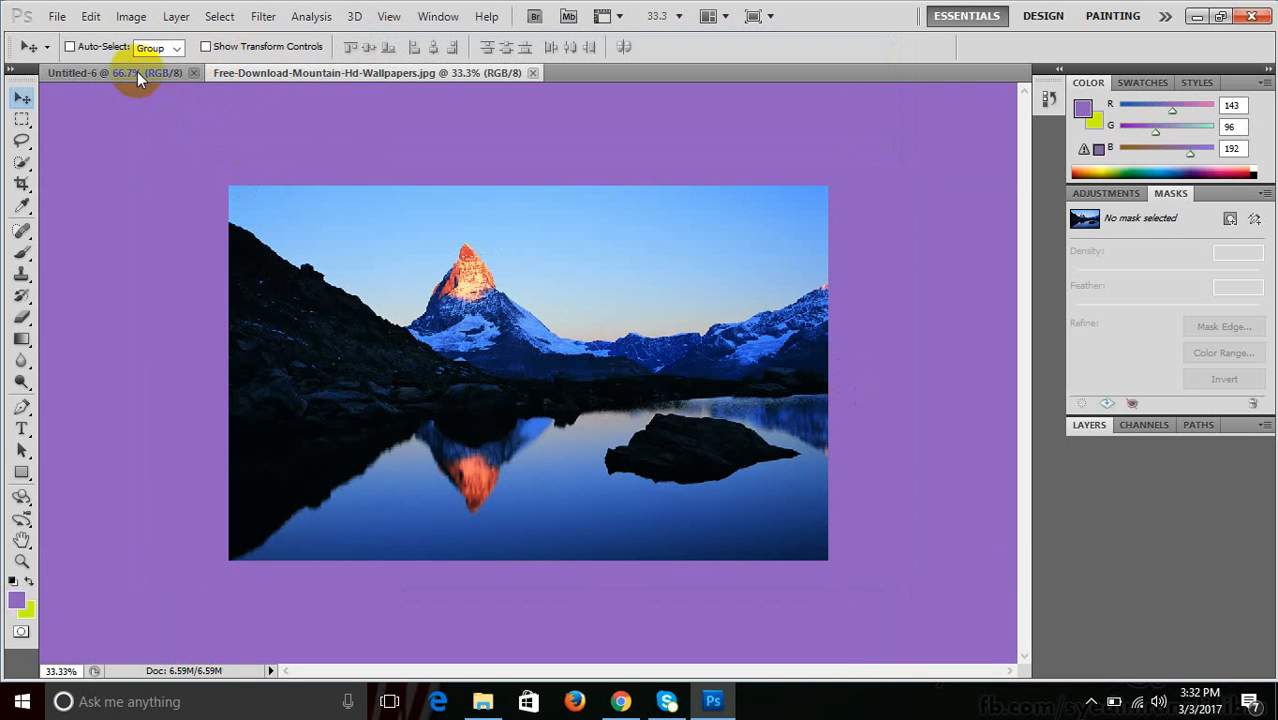
# Copy the mountain wallpaper into Untitled-6 with the Move Tool and reposition it to show the orange peak near the canvas centre.
pyautogui.click(137, 72)
pyautogui.click(259, 72)
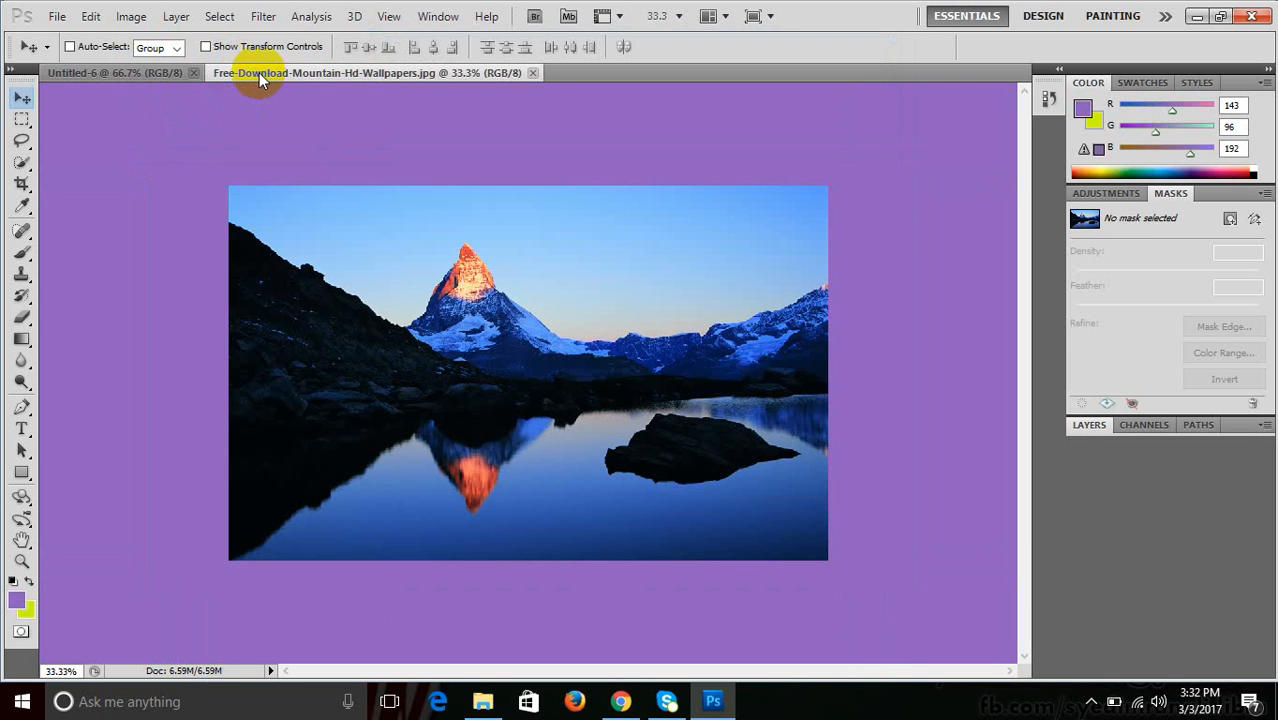
pyautogui.click(113, 73)
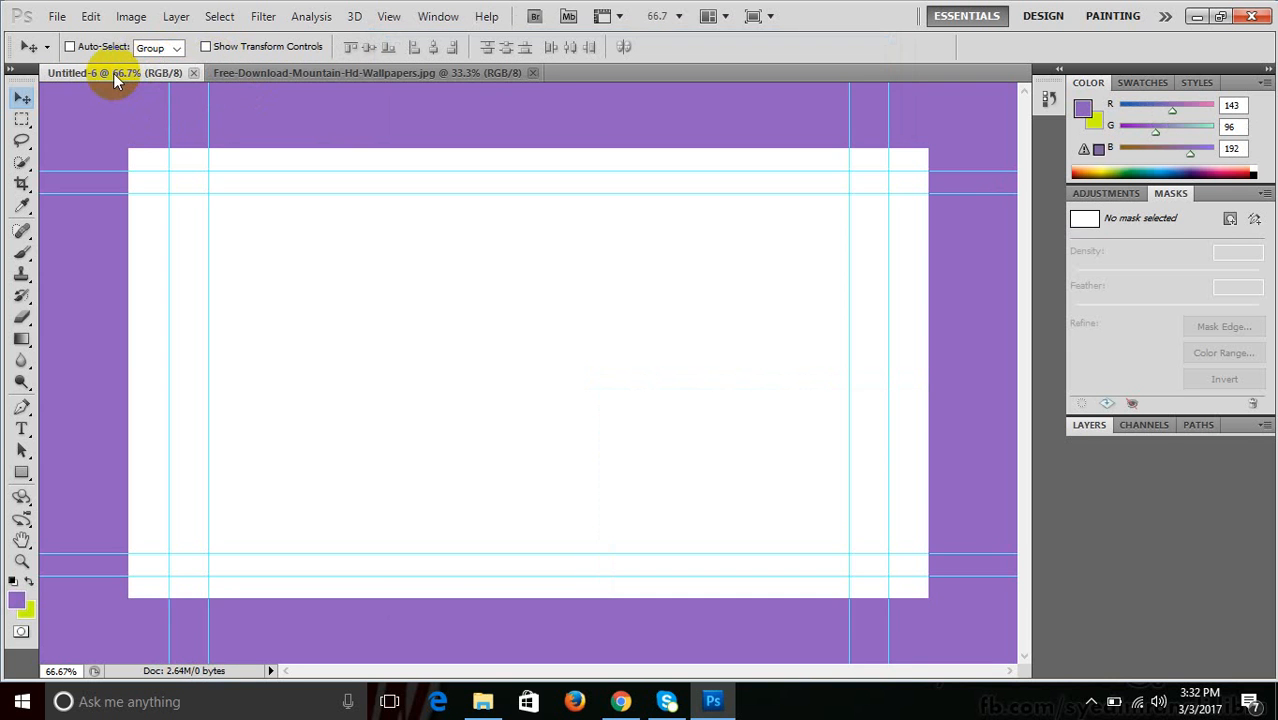
pyautogui.click(238, 72)
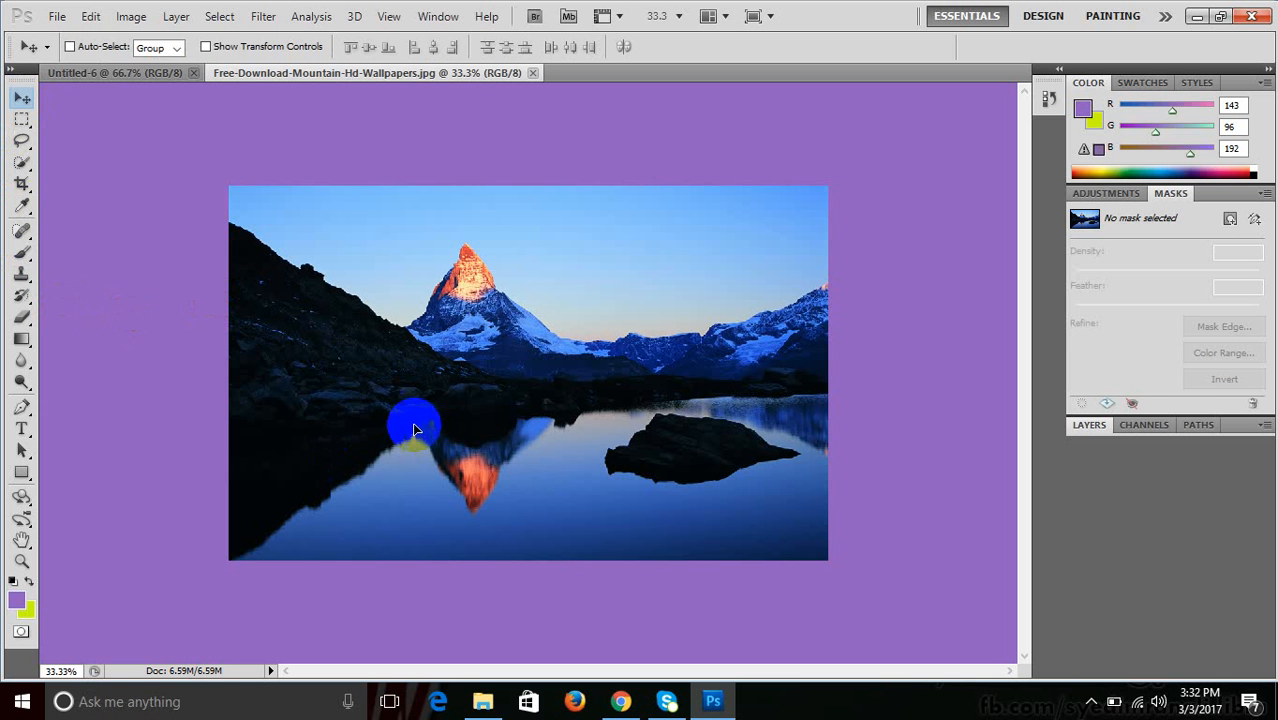
pyautogui.click(157, 74)
pyautogui.moveTo(157, 74); pyautogui.dragTo(390, 258)
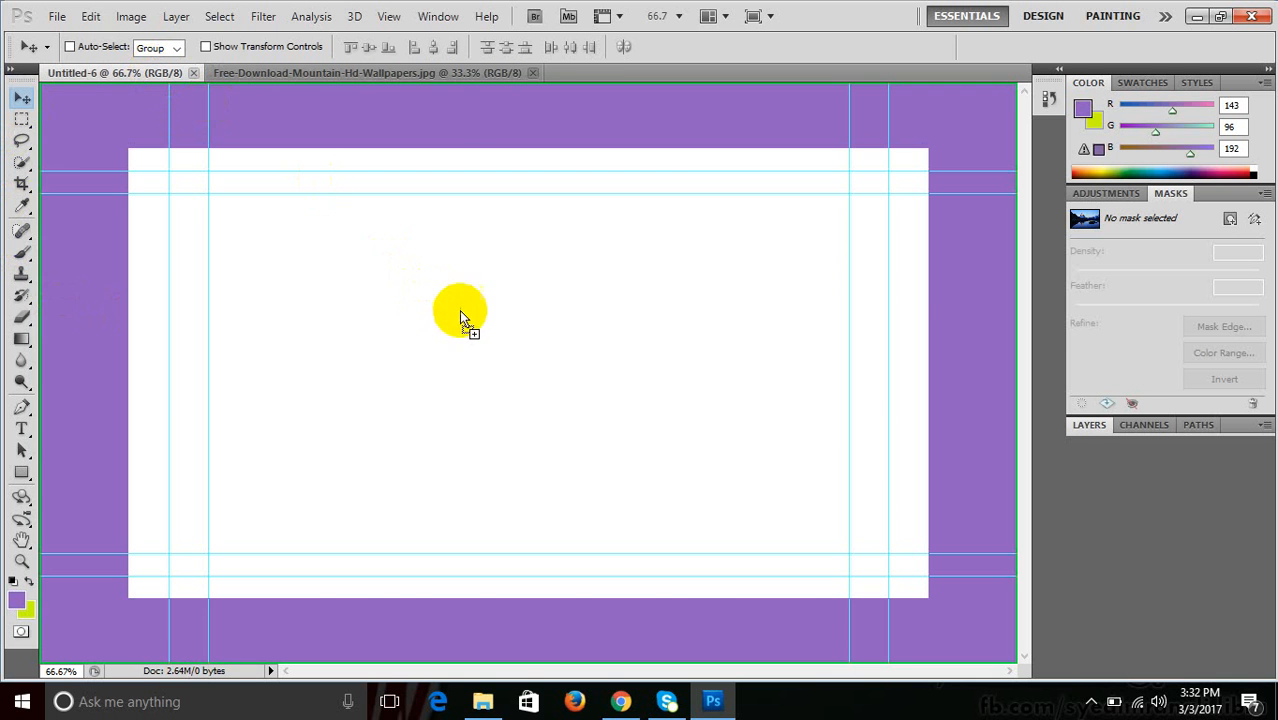
pyautogui.moveTo(461, 316); pyautogui.dragTo(565, 448)
pyautogui.moveTo(585, 358); pyautogui.dragTo(582, 386)
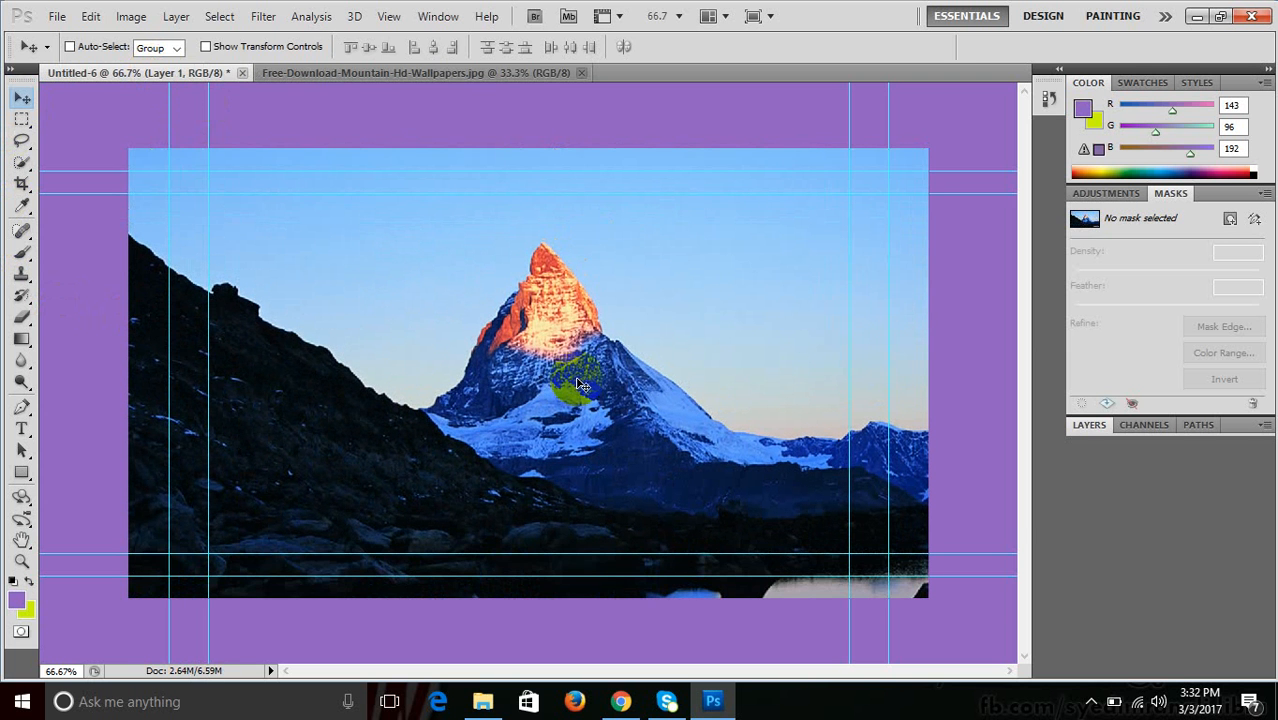
pyautogui.click(425, 73)
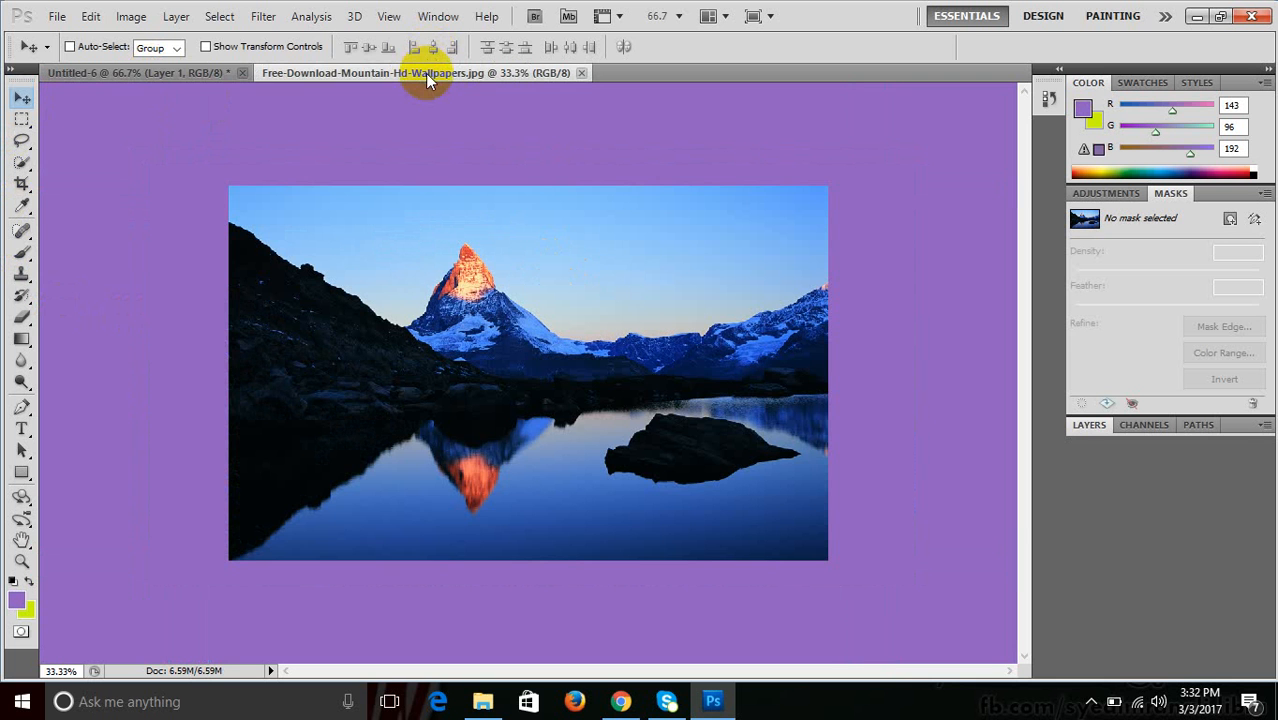
pyautogui.click(187, 75)
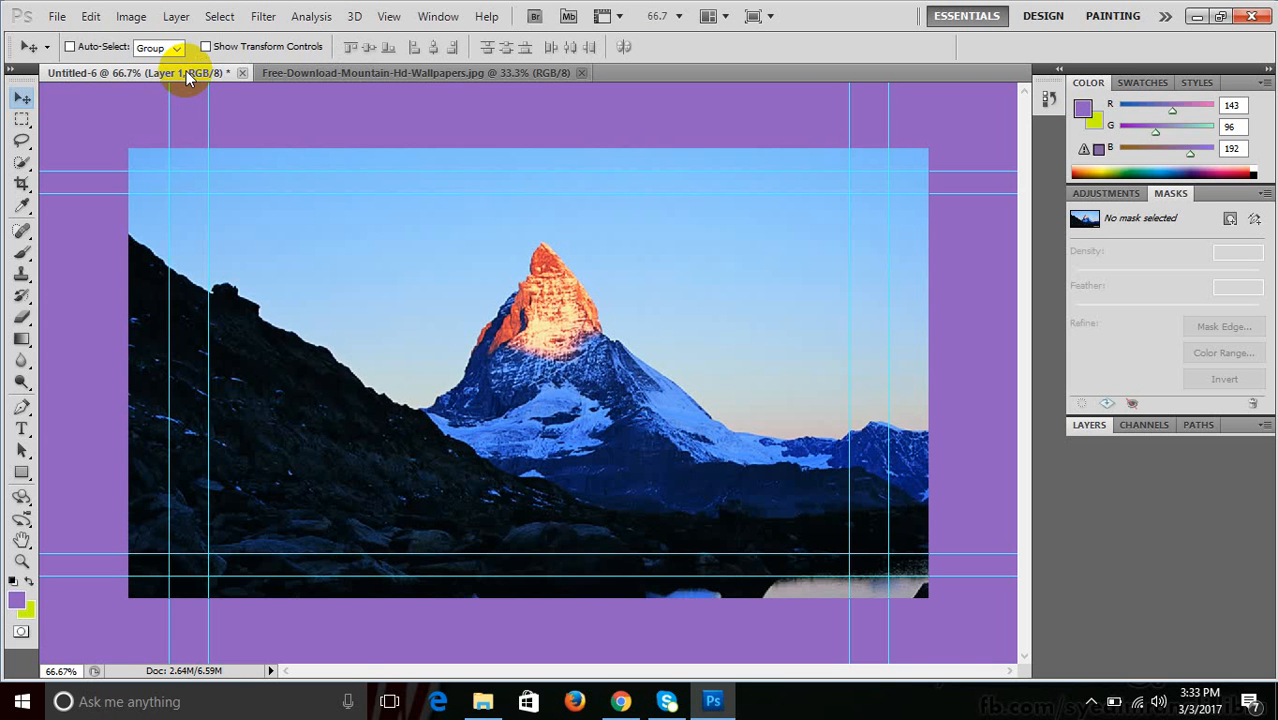
pyautogui.click(90, 16)
pyautogui.moveTo(175, 22)
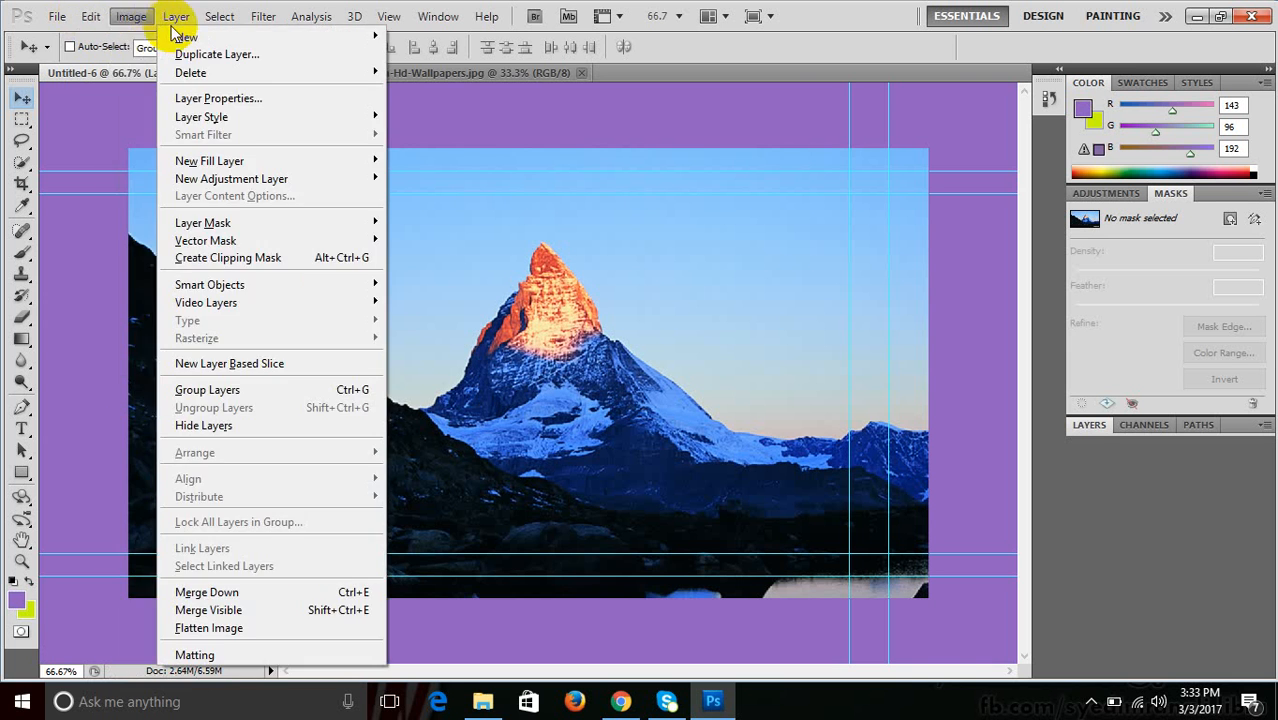
pyautogui.moveTo(92, 20)
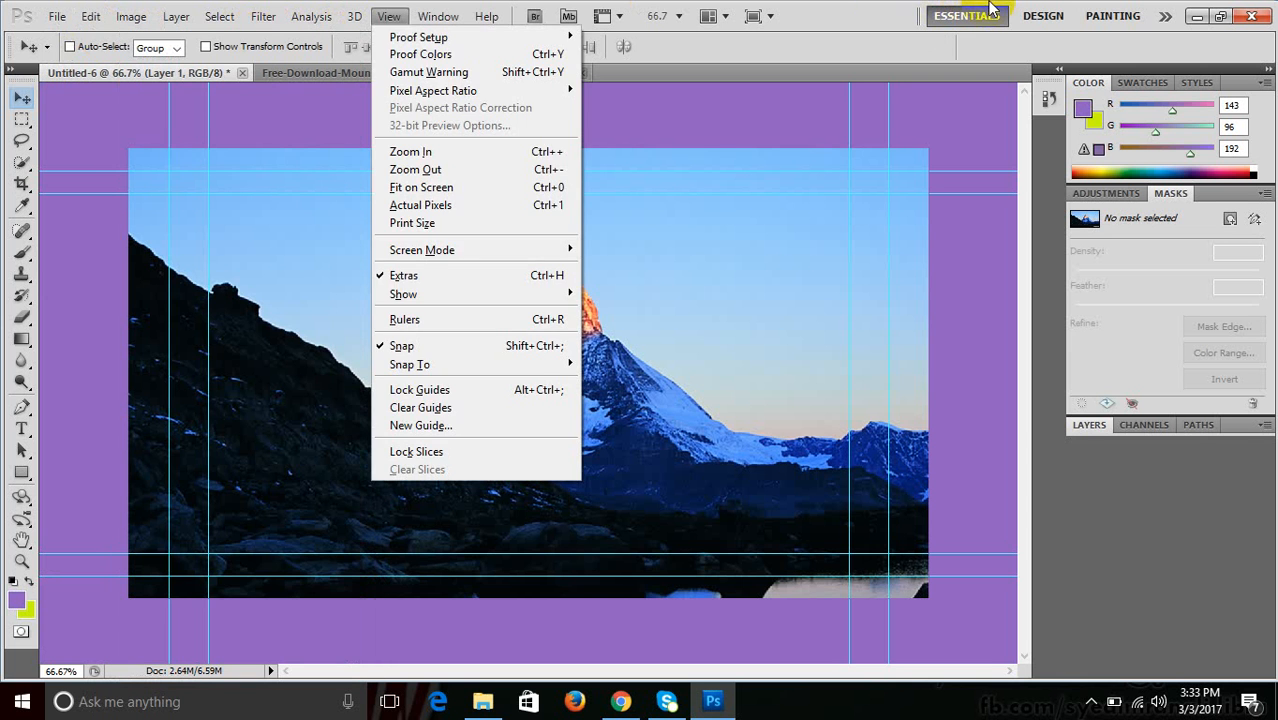
pyautogui.click(883, 30)
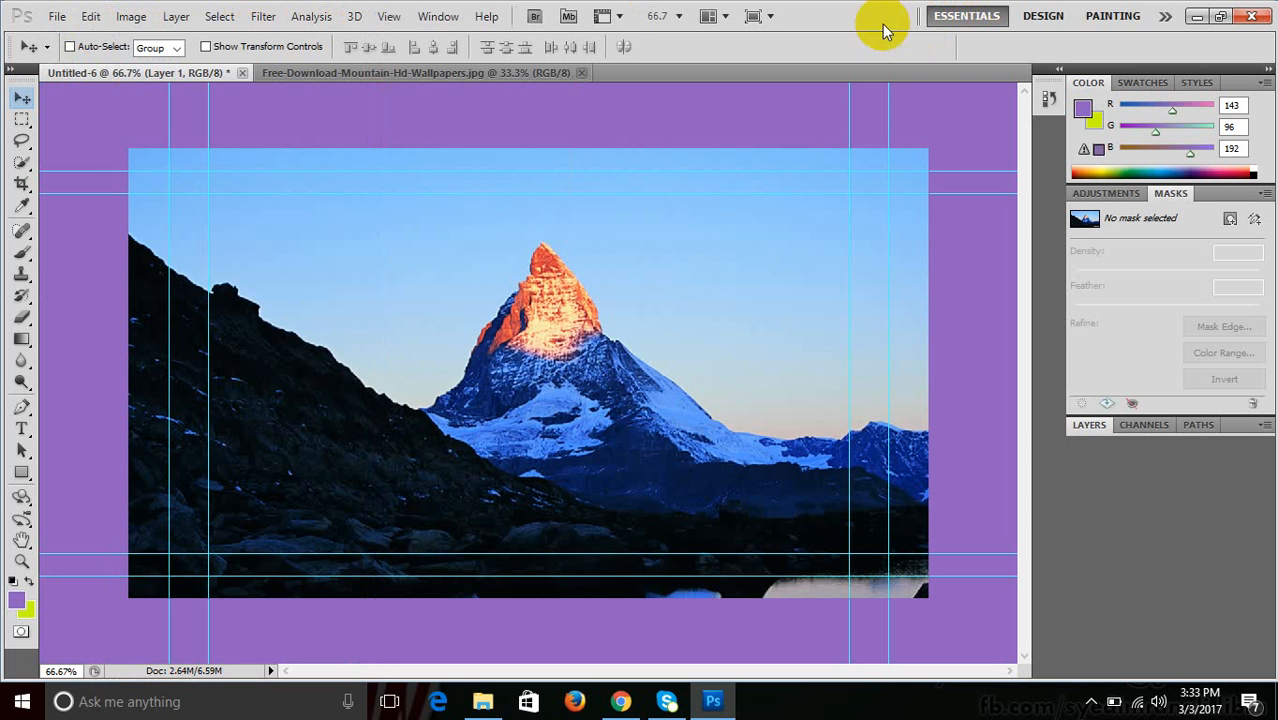
# Undo and redo the last image move, and step backward to remove the wallpaper layer from Untitled-6.
pyautogui.hotkey('ctrl', 'z')
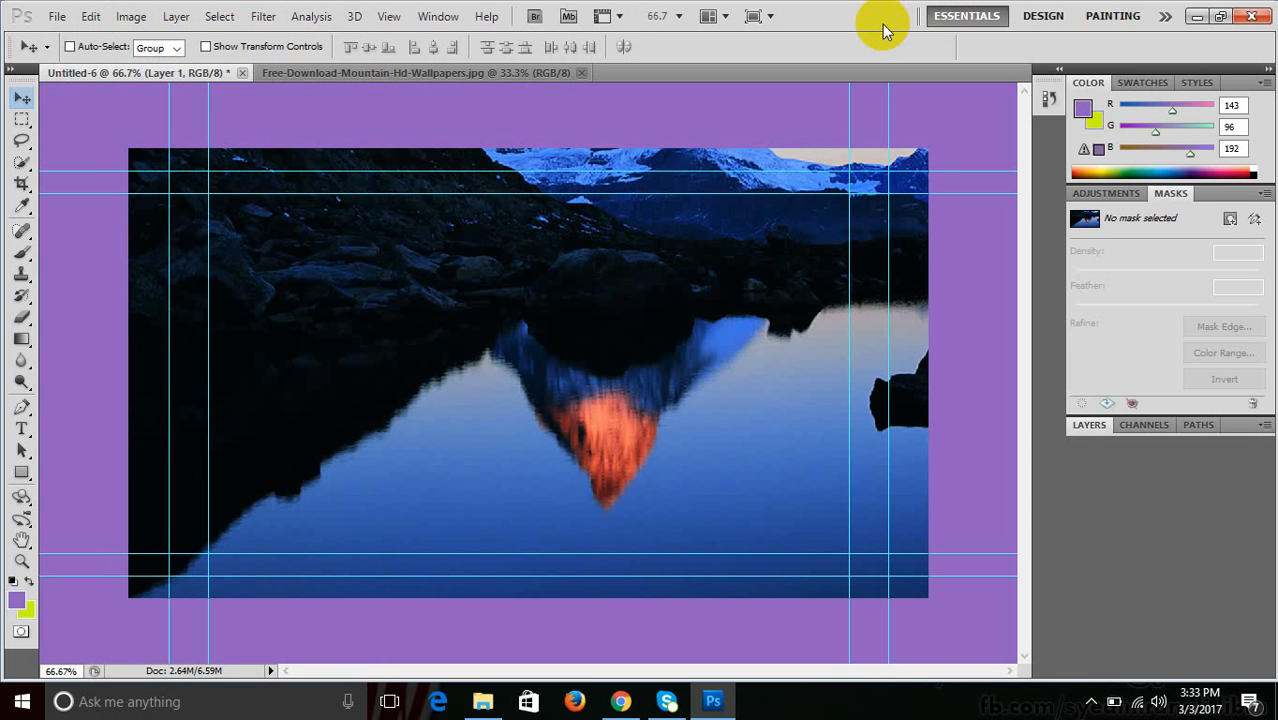
pyautogui.hotkey('ctrl', 'z')
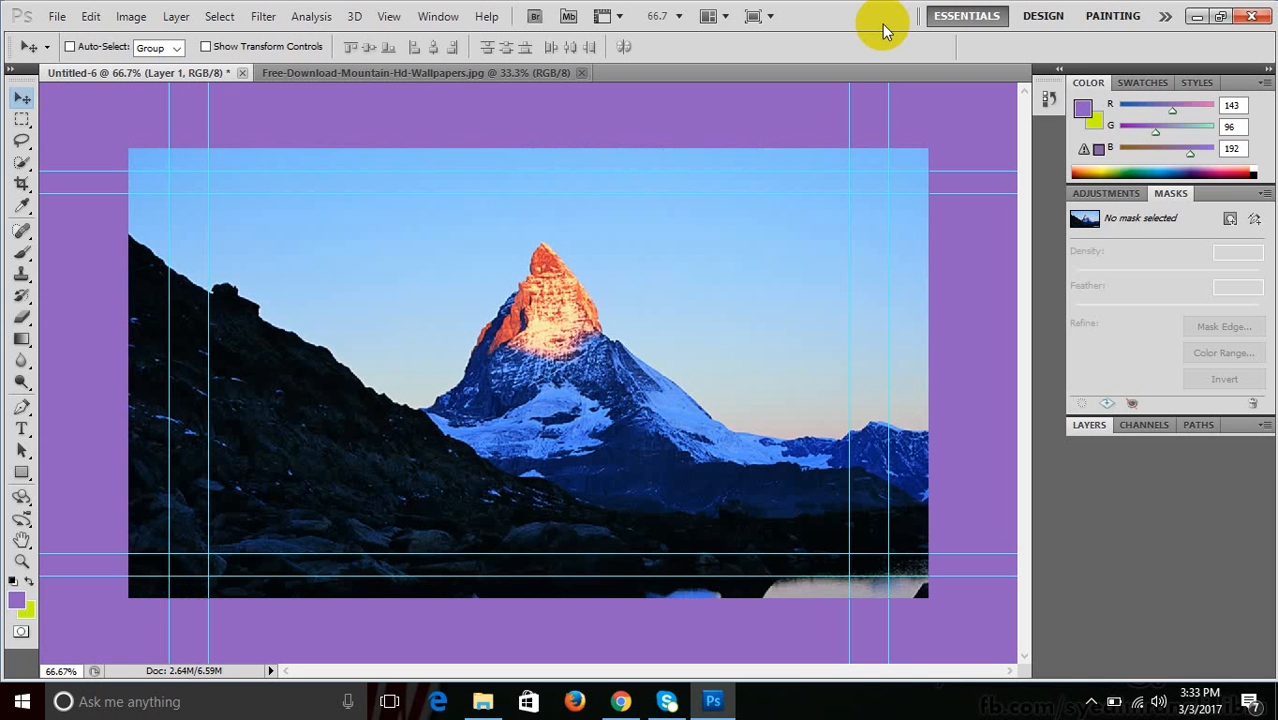
pyautogui.hotkey('ctrl', 'alt', 'z')
pyautogui.hotkey('ctrl', 'alt', 'z')
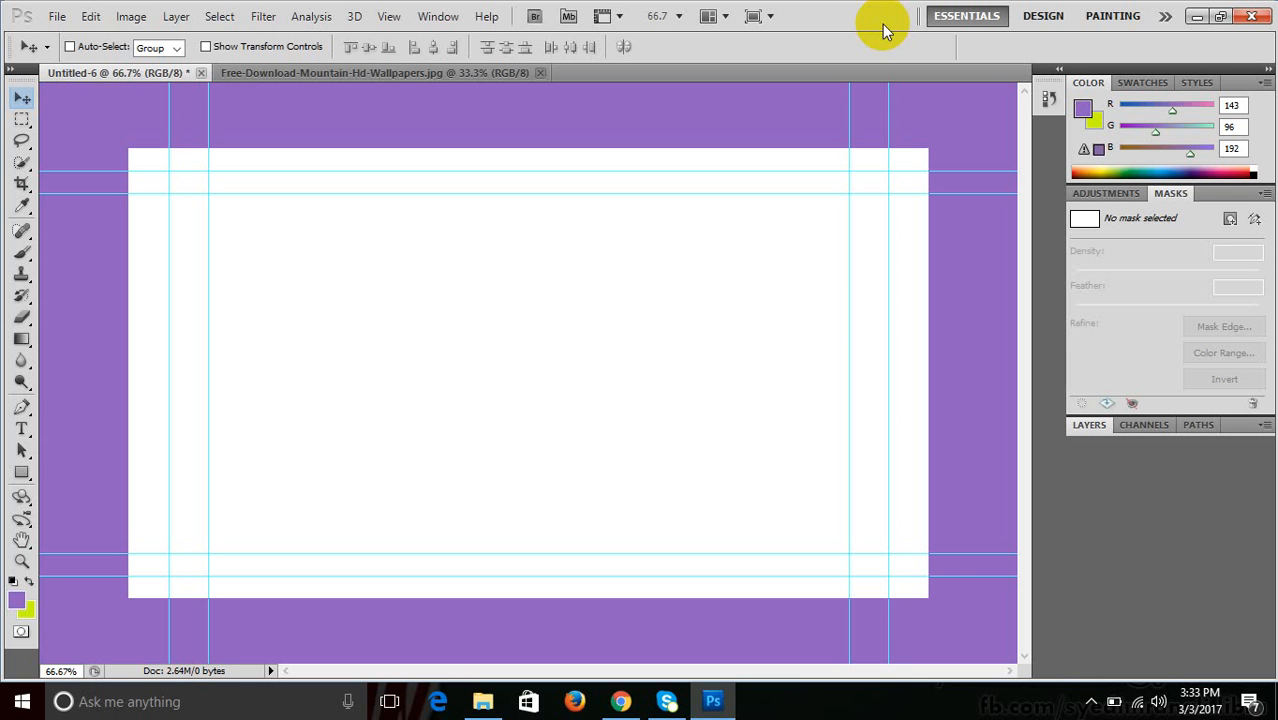
pyautogui.click(60, 18)
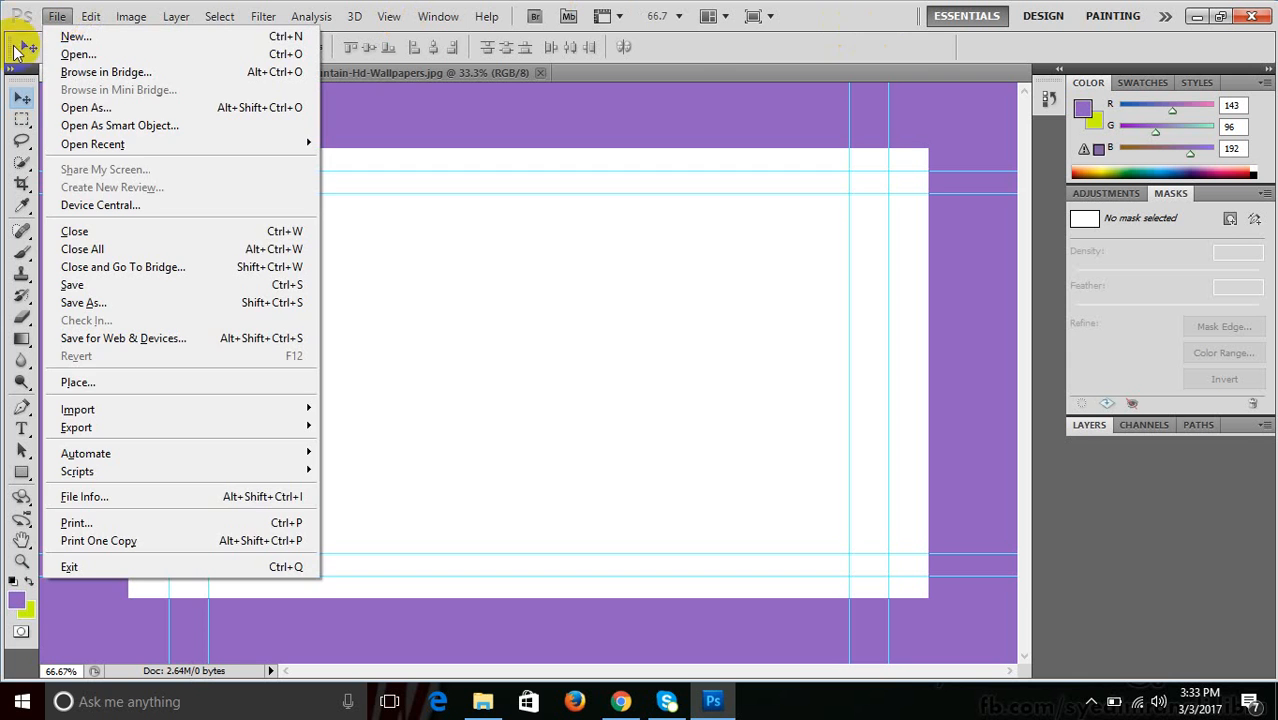
pyautogui.click(25, 118)
pyautogui.click(22, 98)
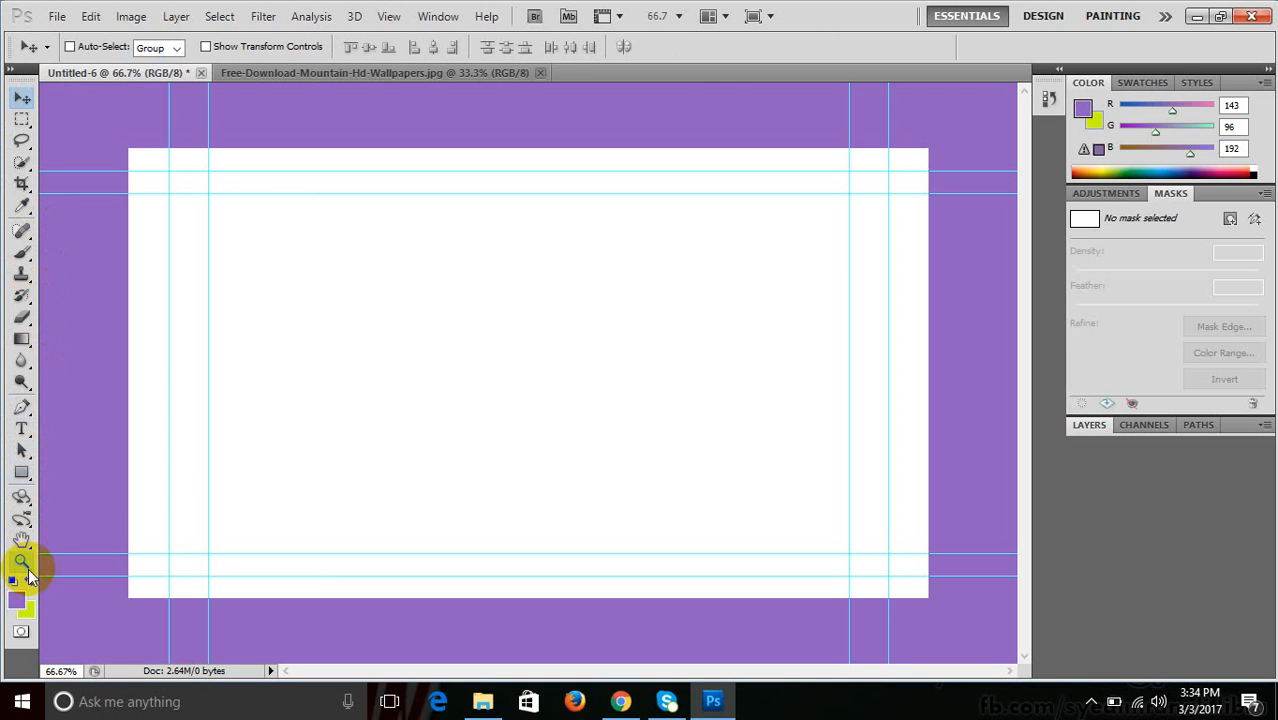
# Examine the variants in the marquee, lasso and quick selection tool groups, and activate the Elliptical Marquee Tool.
pyautogui.click(22, 122)
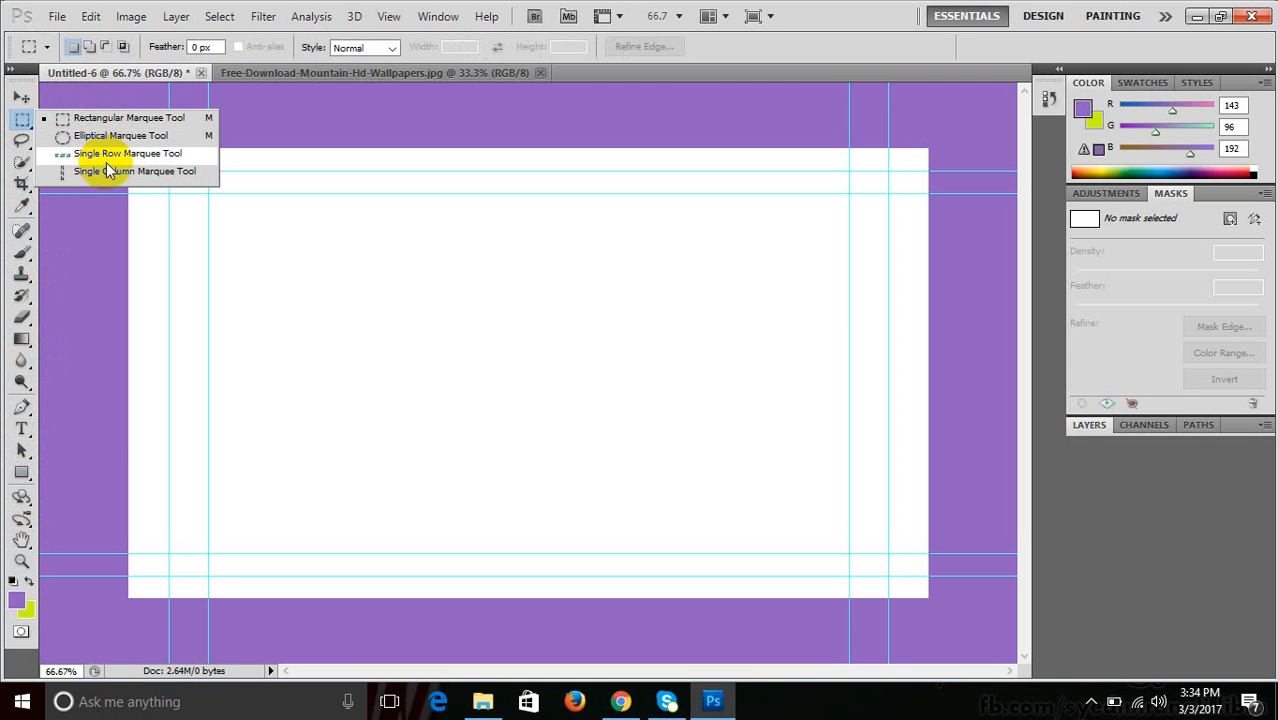
pyautogui.click(60, 136)
pyautogui.click(28, 146)
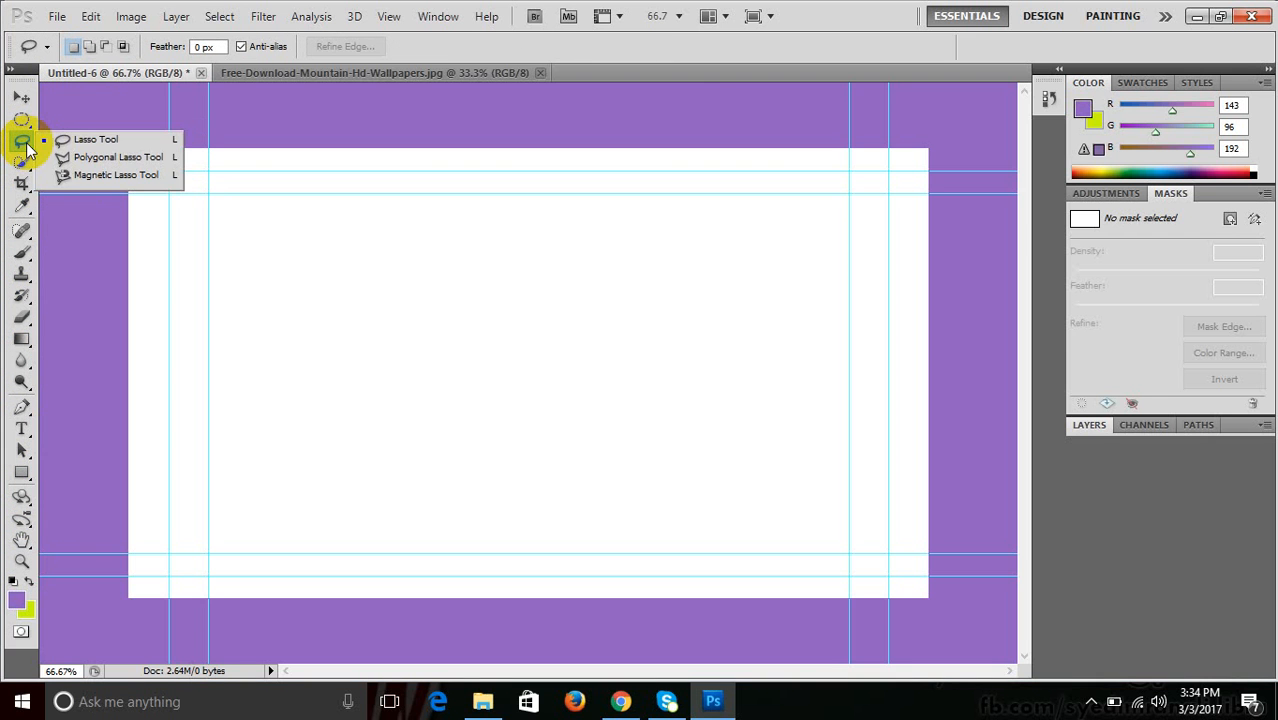
pyautogui.click(22, 166)
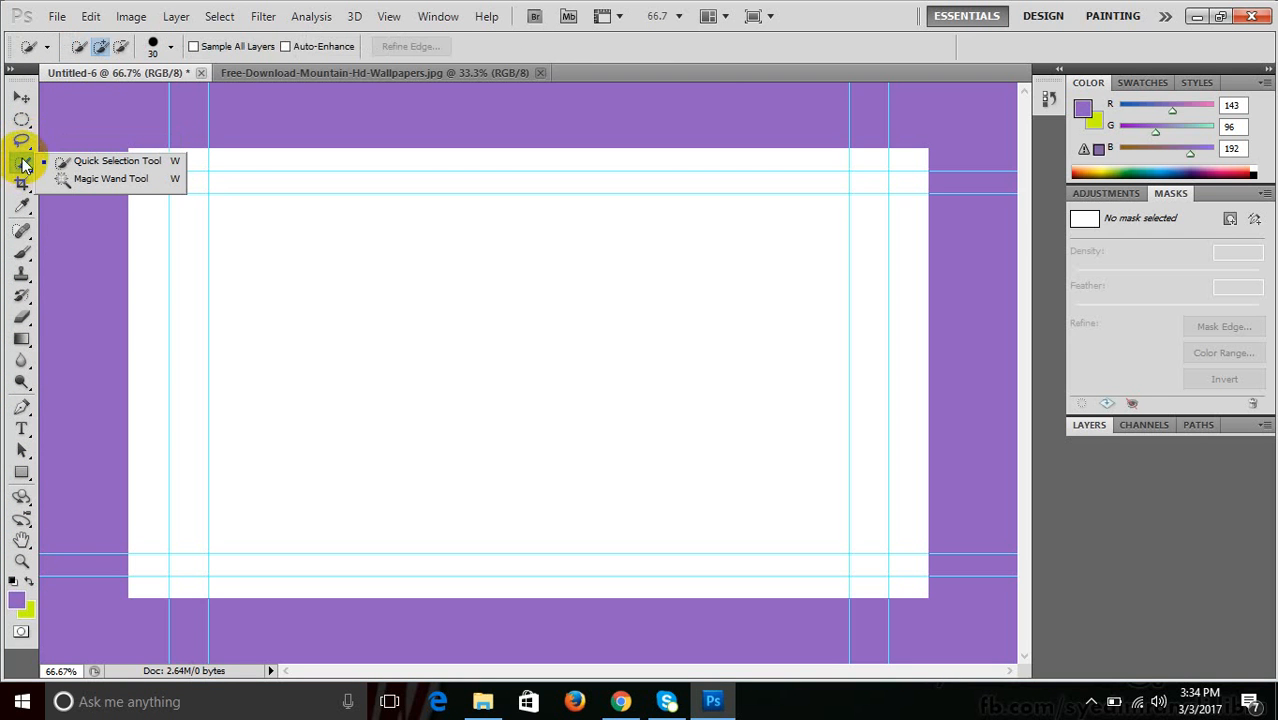
pyautogui.click(22, 121)
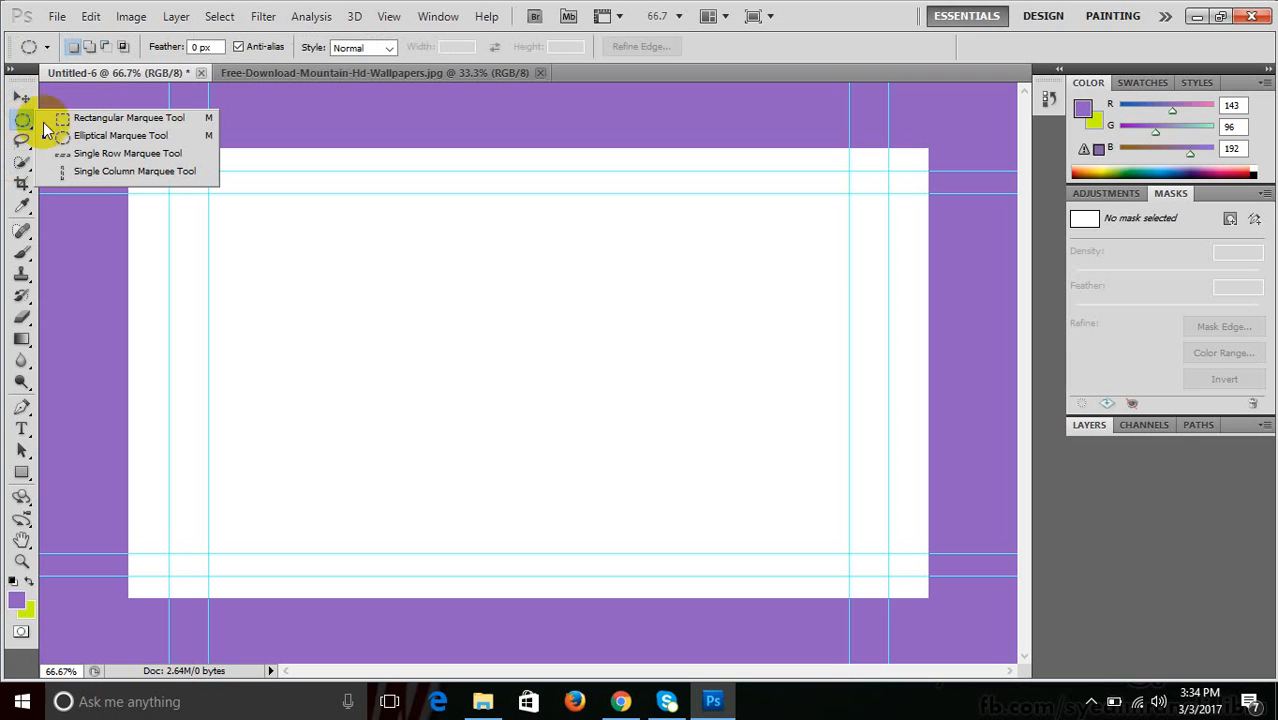
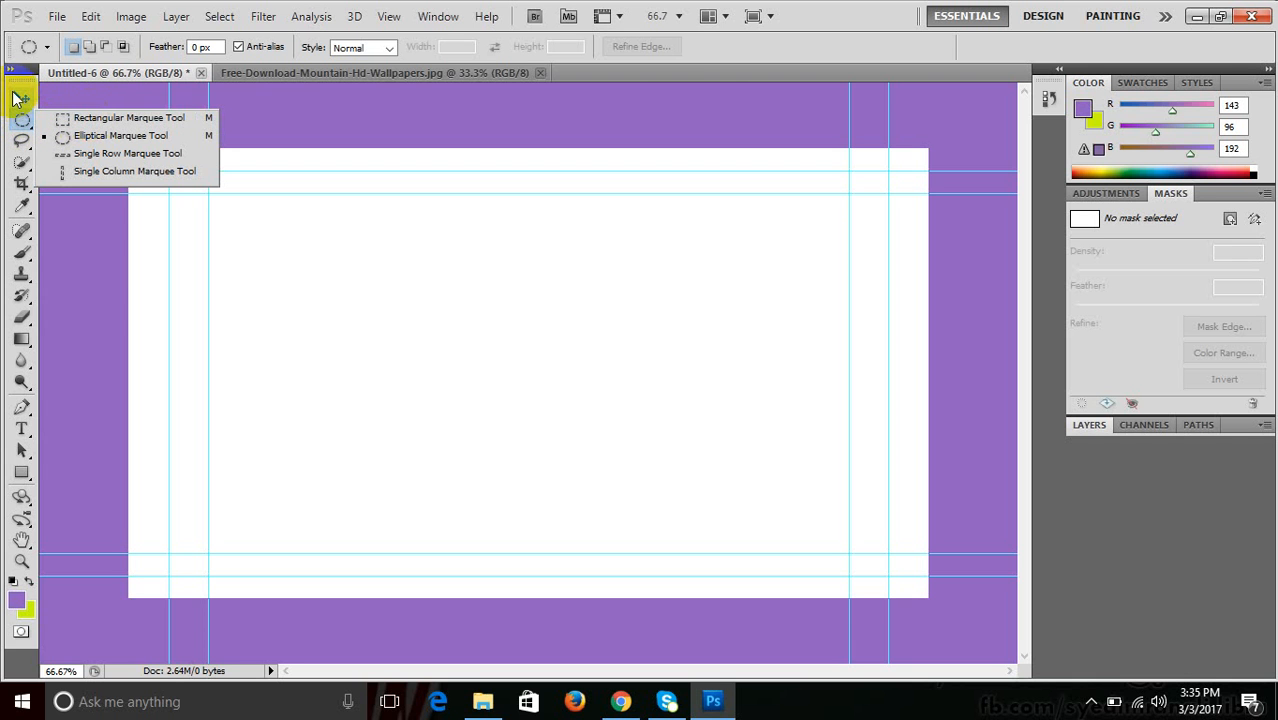
pyautogui.rightClick(22, 127)
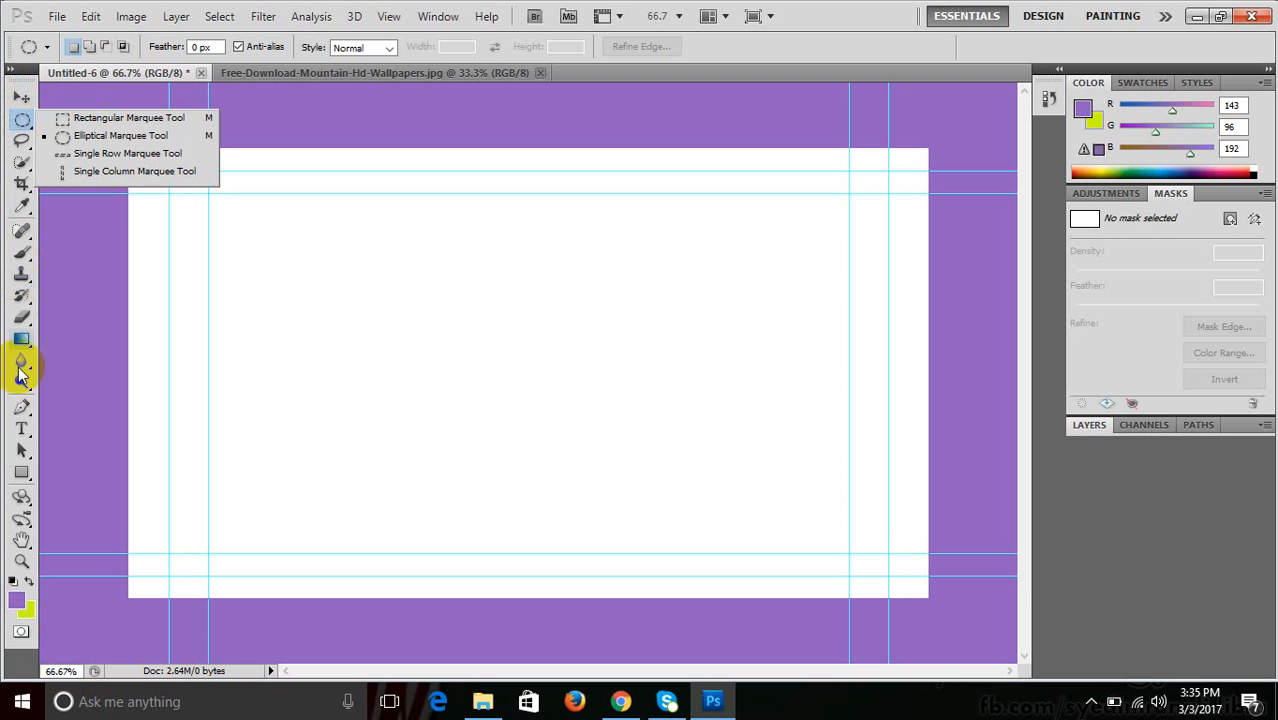
# Set the foreground color to teal 60c0b8.
pyautogui.click(15, 598)
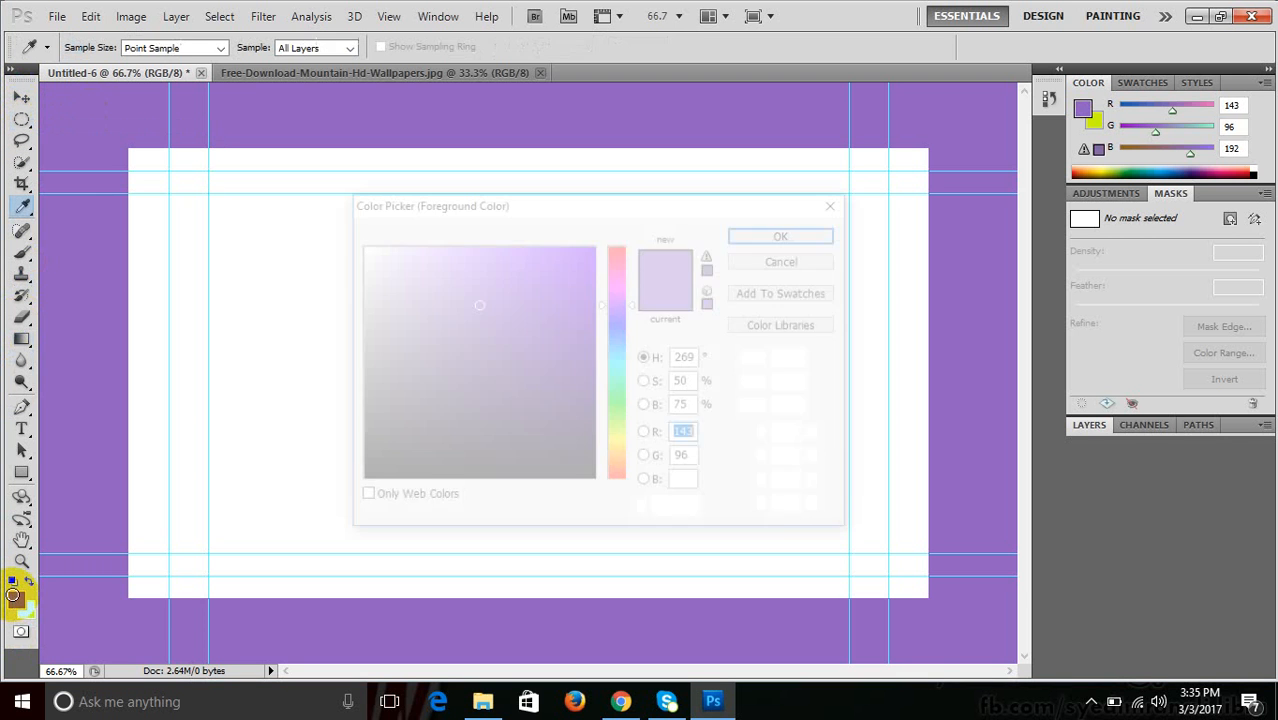
pyautogui.click(619, 369)
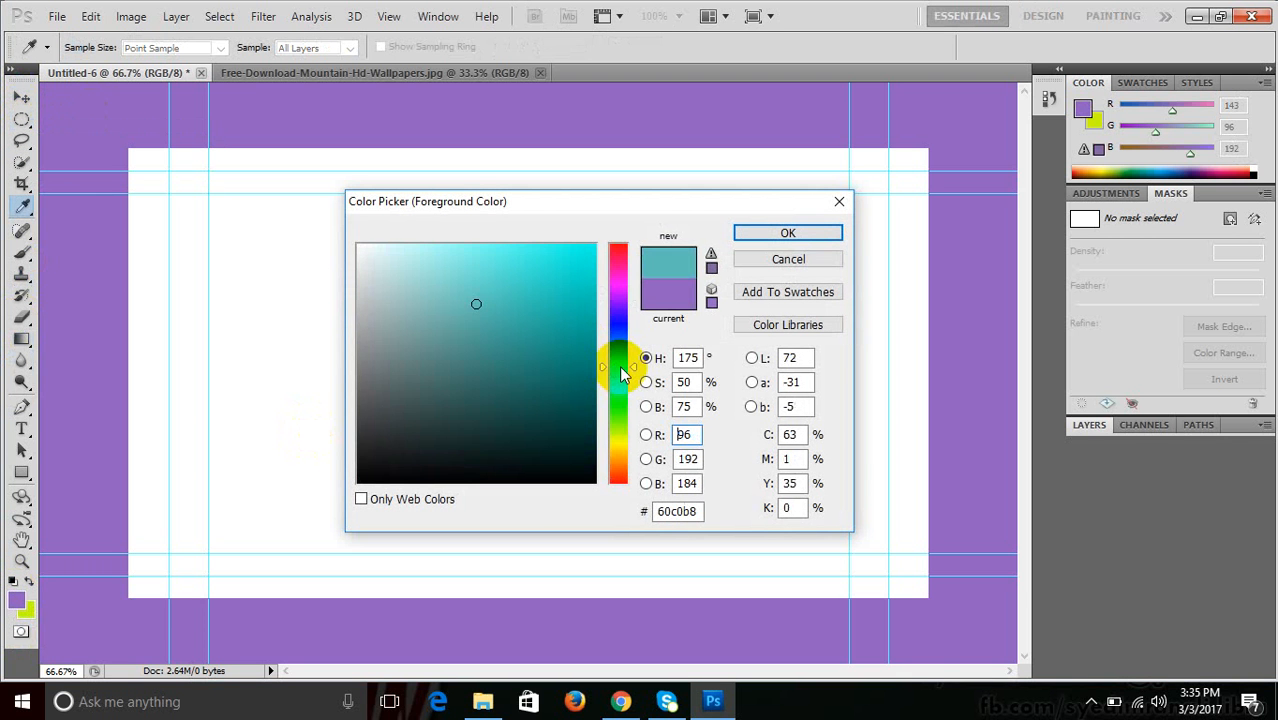
pyautogui.click(768, 237)
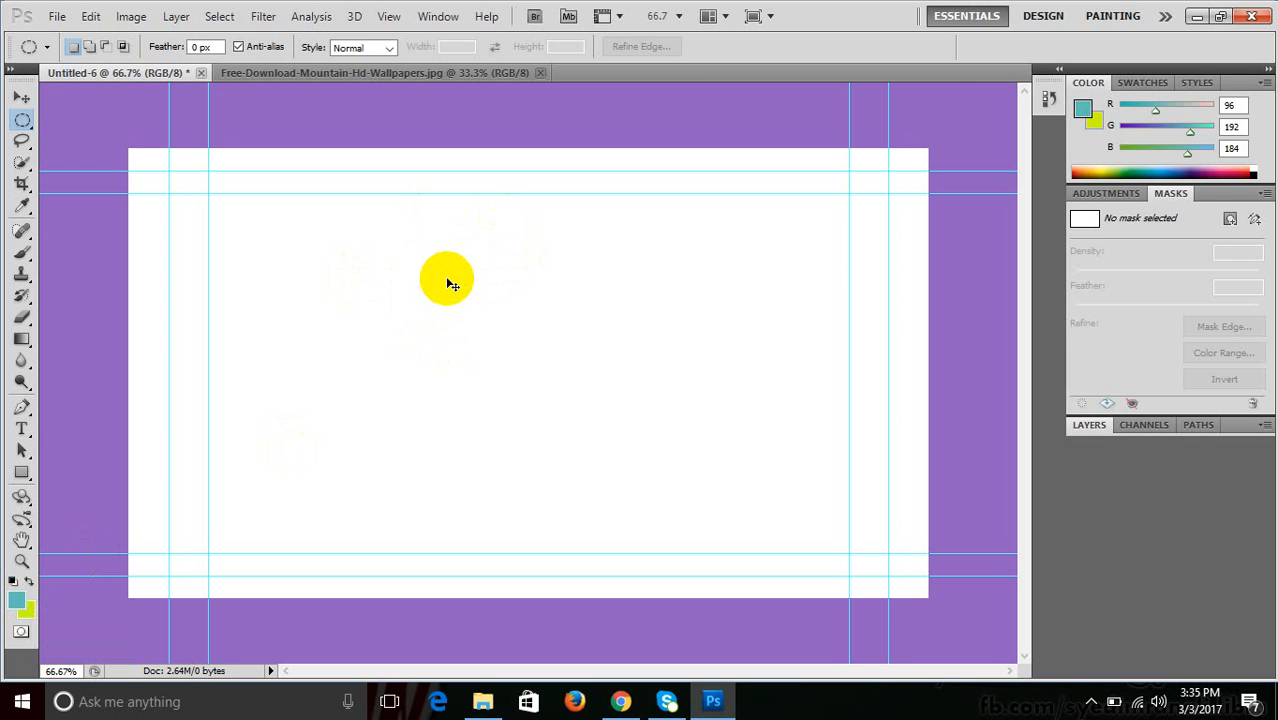
# Fill the Untitled-6 canvas with the yellow-green background color and undo the fill.
pyautogui.hotkey('ctrl', 'BackSpace')
pyautogui.hotkey('ctrl', '1')
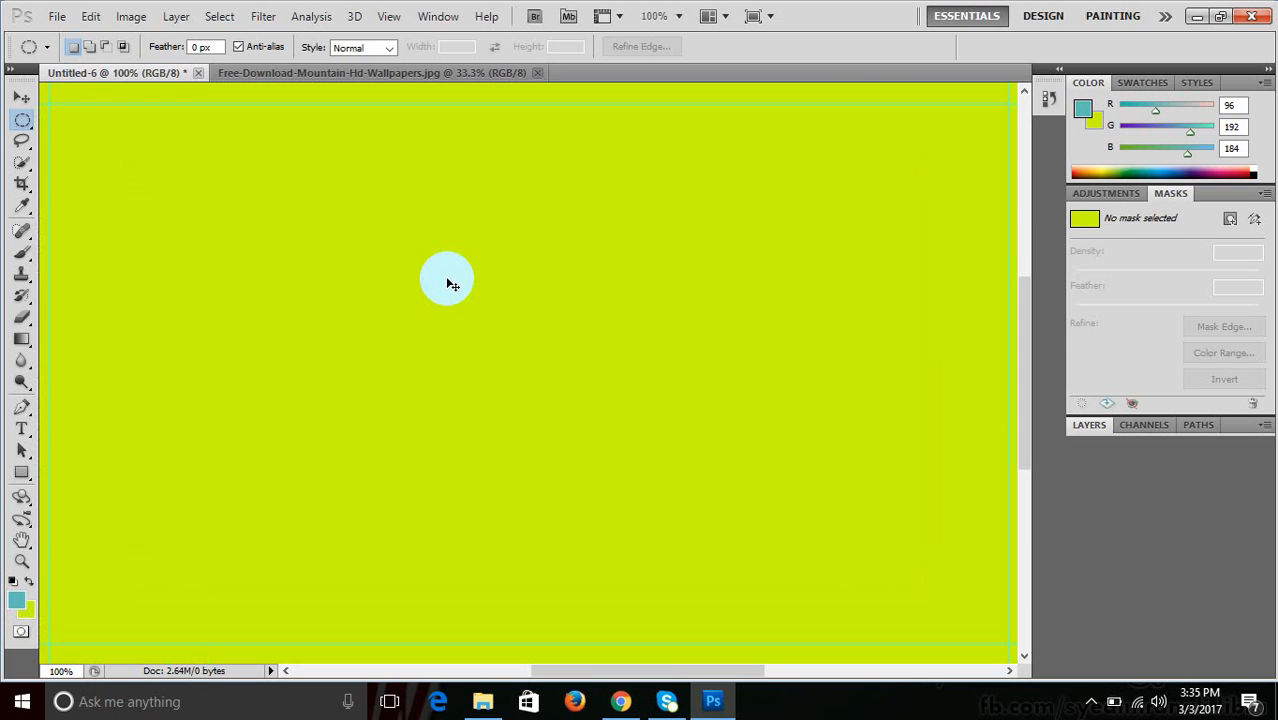
pyautogui.hotkey('ctrl', 'z')
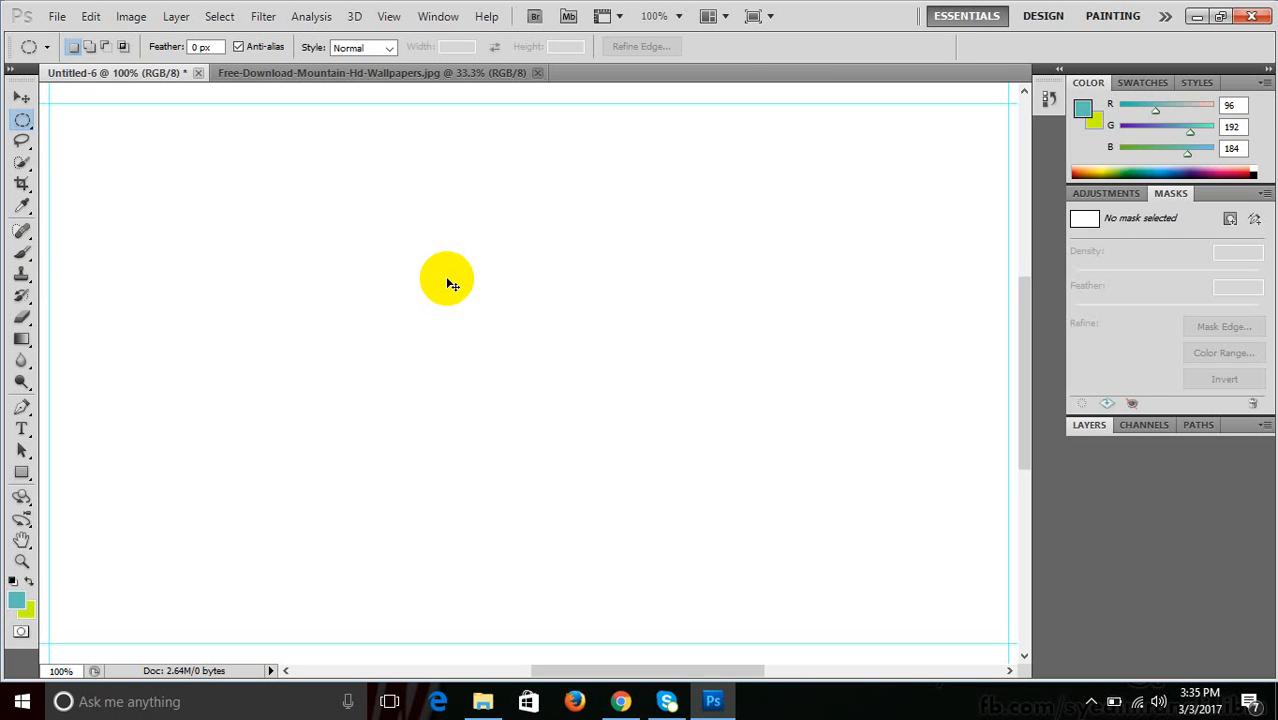
pyautogui.hotkey('ctrl', '-')
pyautogui.hotkey('ctrl', '+')
pyautogui.hotkey('ctrl', '-')
pyautogui.hotkey('ctrl', '-')
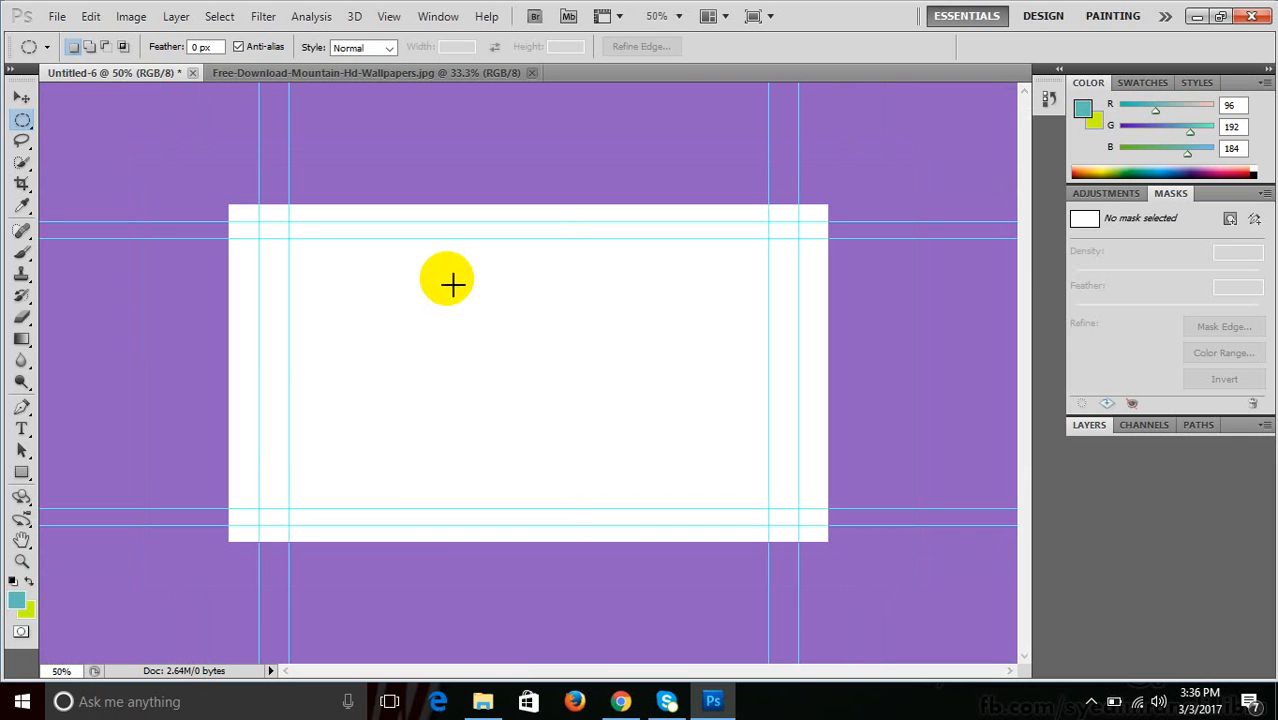
# Fill the canvas alternately with the yellow-green background color and the teal foreground color, twice each.
pyautogui.hotkey('ctrl', 'BackSpace')
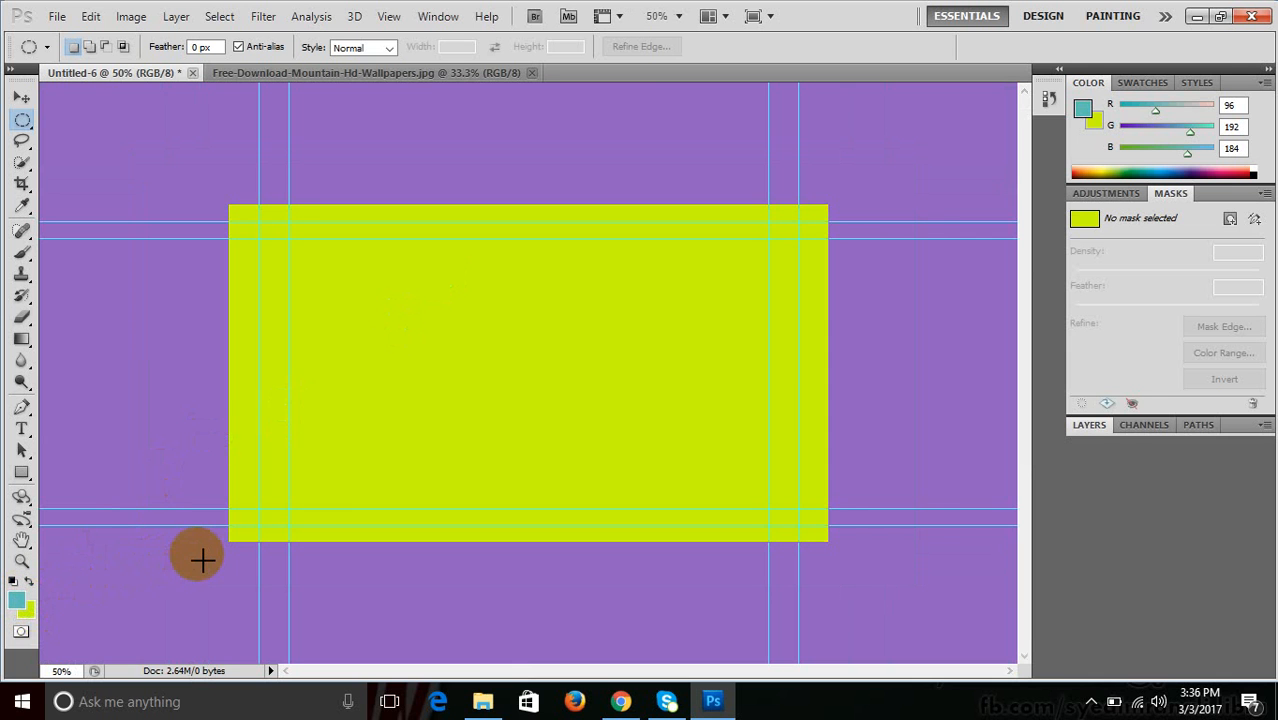
pyautogui.hotkey('alt', 'BackSpace')
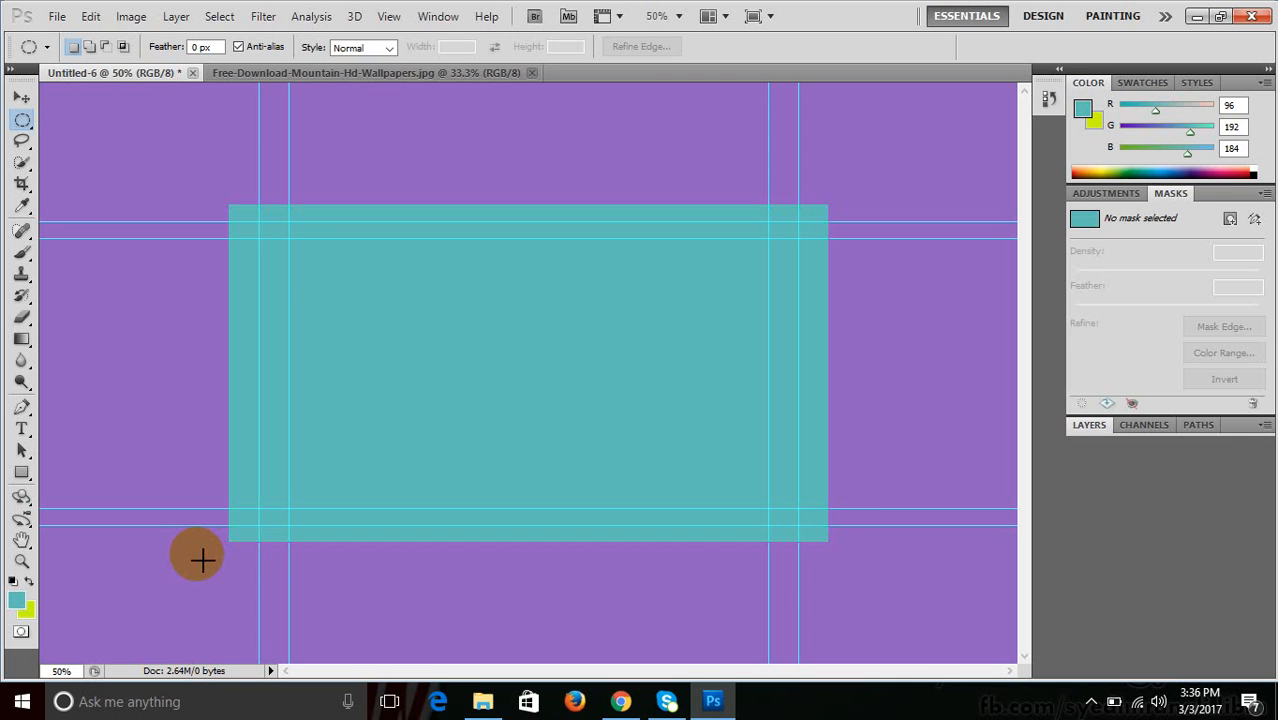
pyautogui.hotkey('ctrl', 'BackSpace')
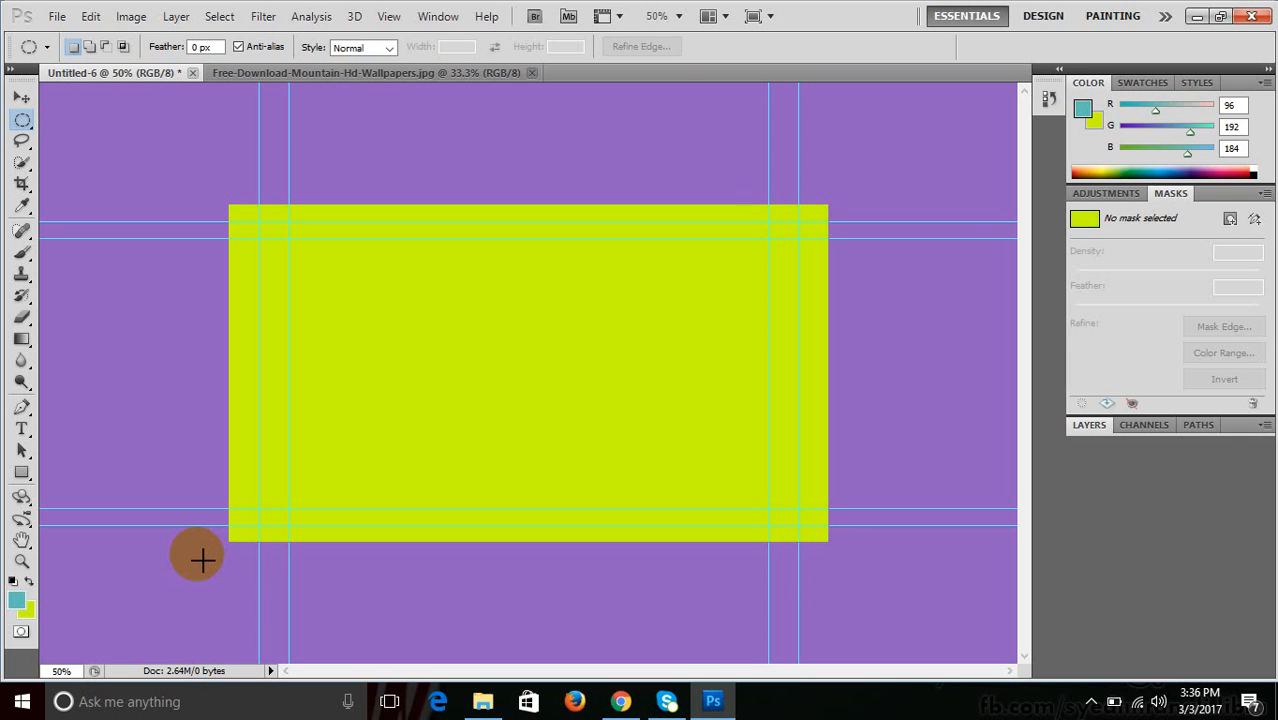
pyautogui.hotkey('alt', 'BackSpace')
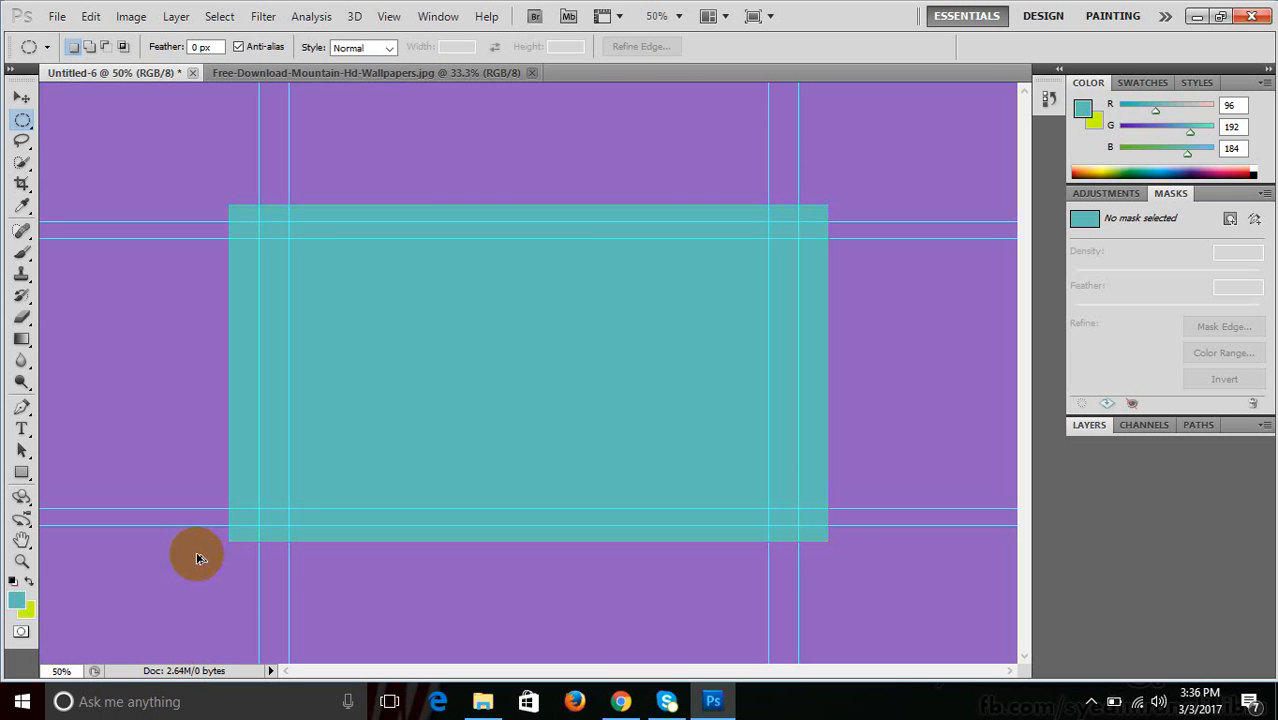
# Step backward through the color fills to restore the white canvas.
pyautogui.hotkey('ctrl', 'alt', 'z')
pyautogui.hotkey('ctrl', 'alt', 'z')
pyautogui.hotkey('ctrl', 'alt', 'z')
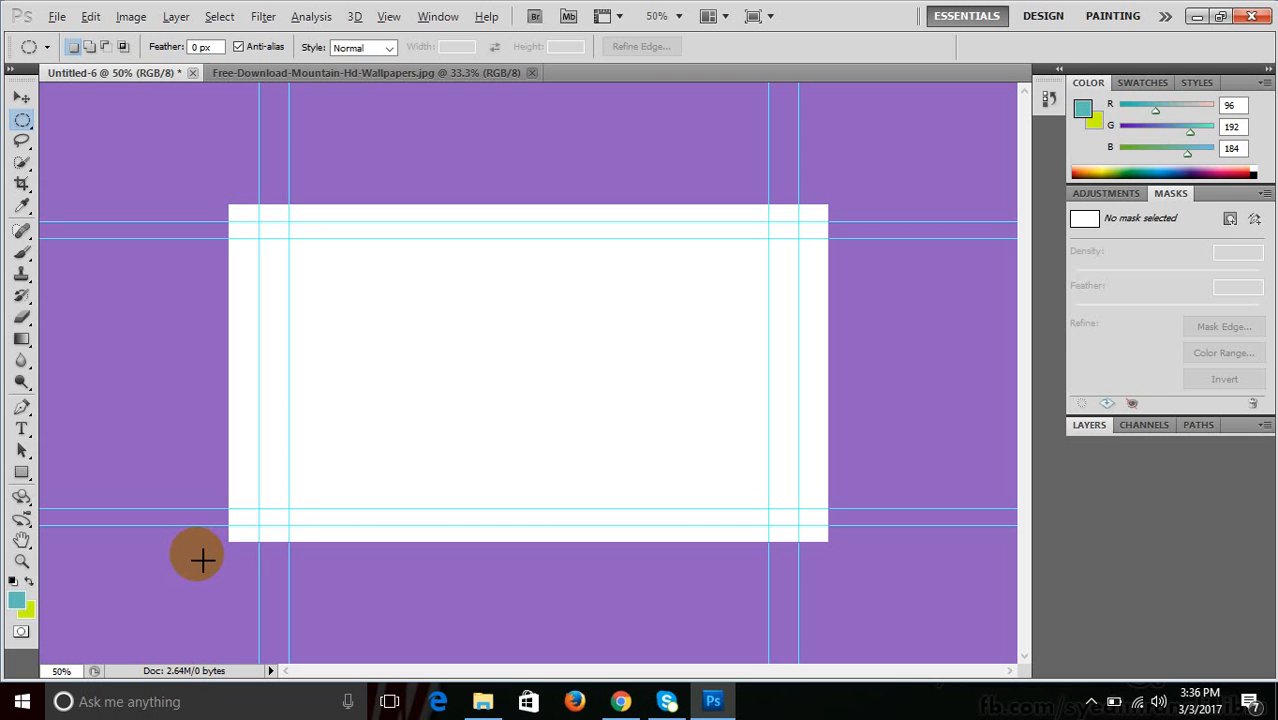
# Fill the Untitled-6 canvas with the teal foreground color and undo the fill.
pyautogui.hotkey('alt', 'BackSpace')
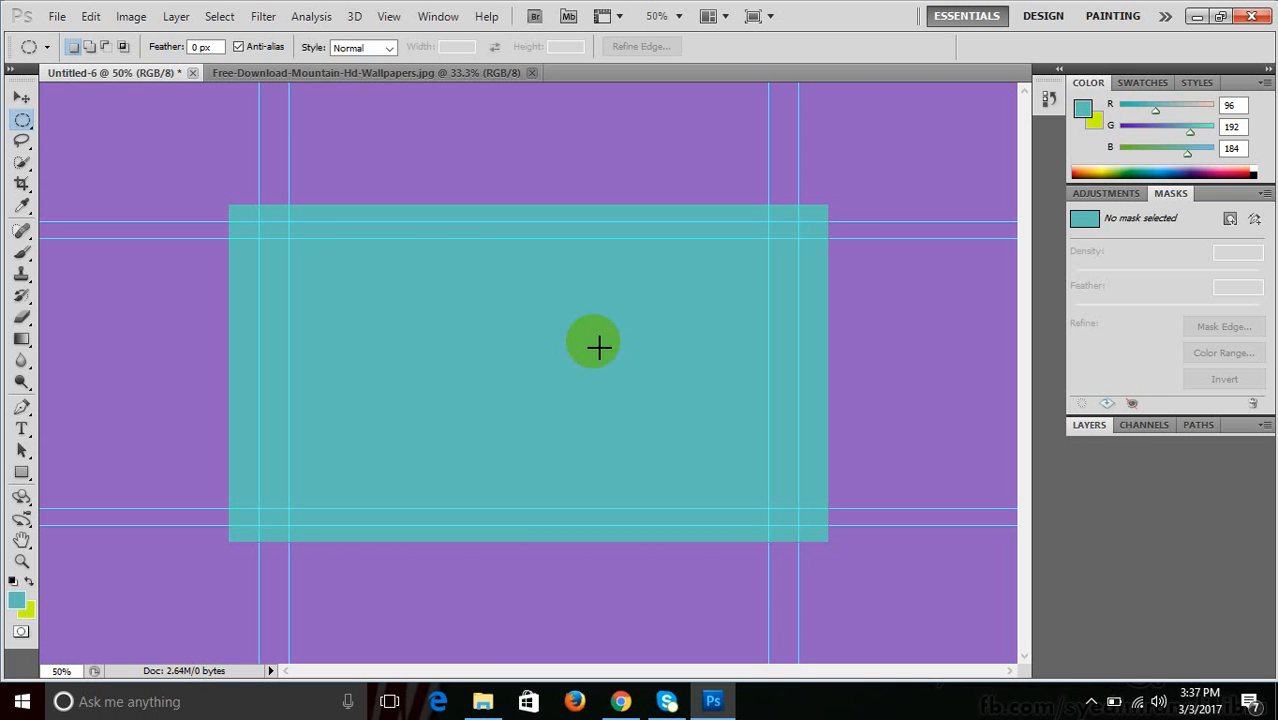
pyautogui.hotkey('ctrl', 'z')
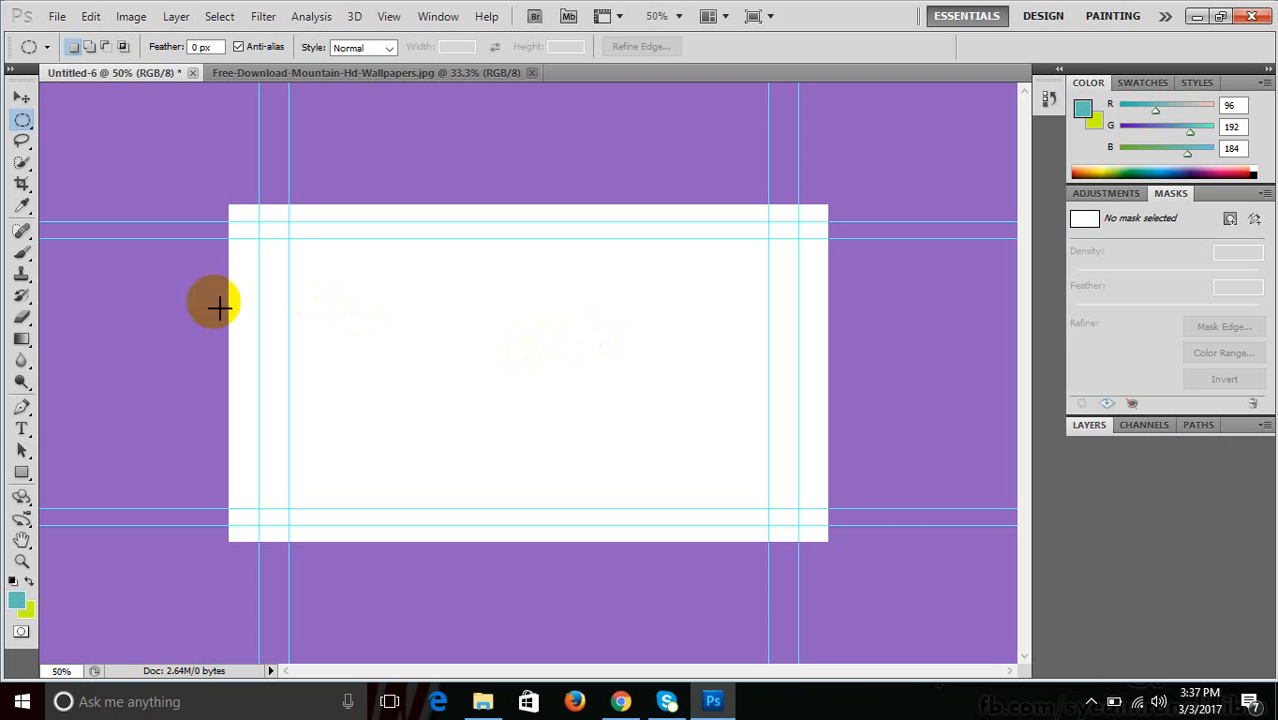
# Make a rectangular marquee selection on the upper middle of the canvas and fill it with teal, followed by the yellow-green background color.
pyautogui.click(21, 119)
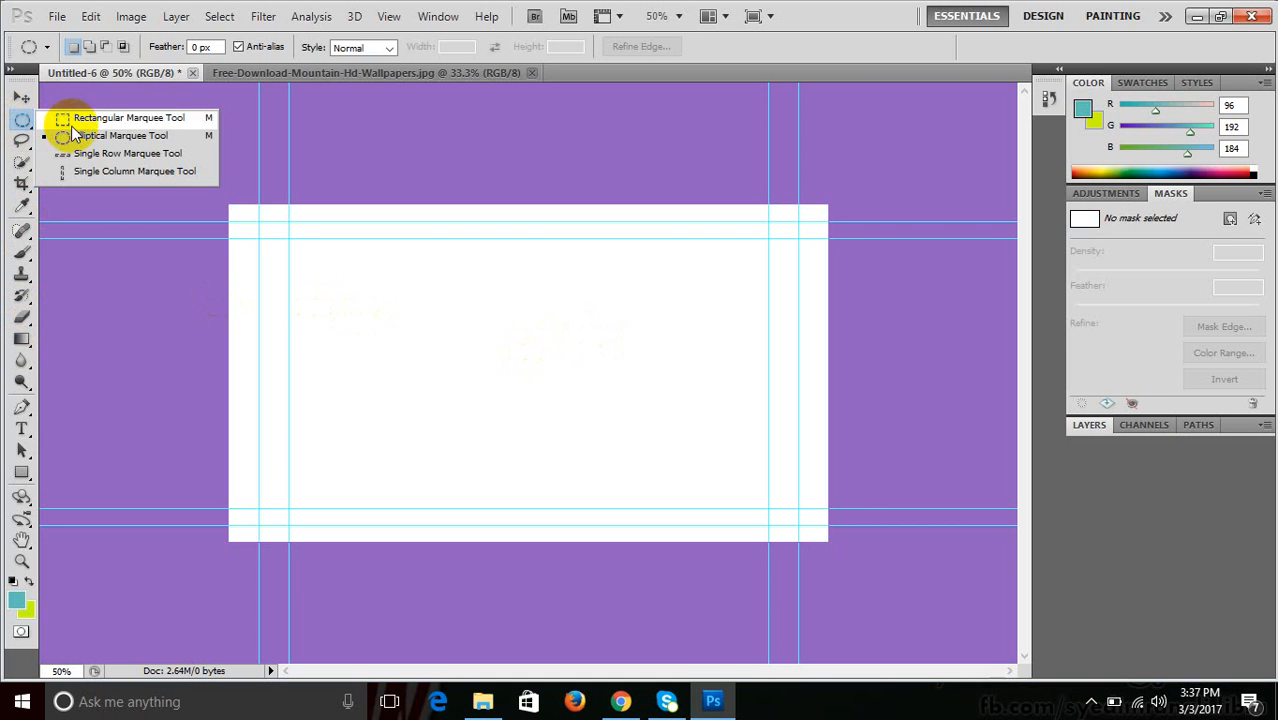
pyautogui.click(70, 119)
pyautogui.moveTo(356, 281); pyautogui.dragTo(583, 408)
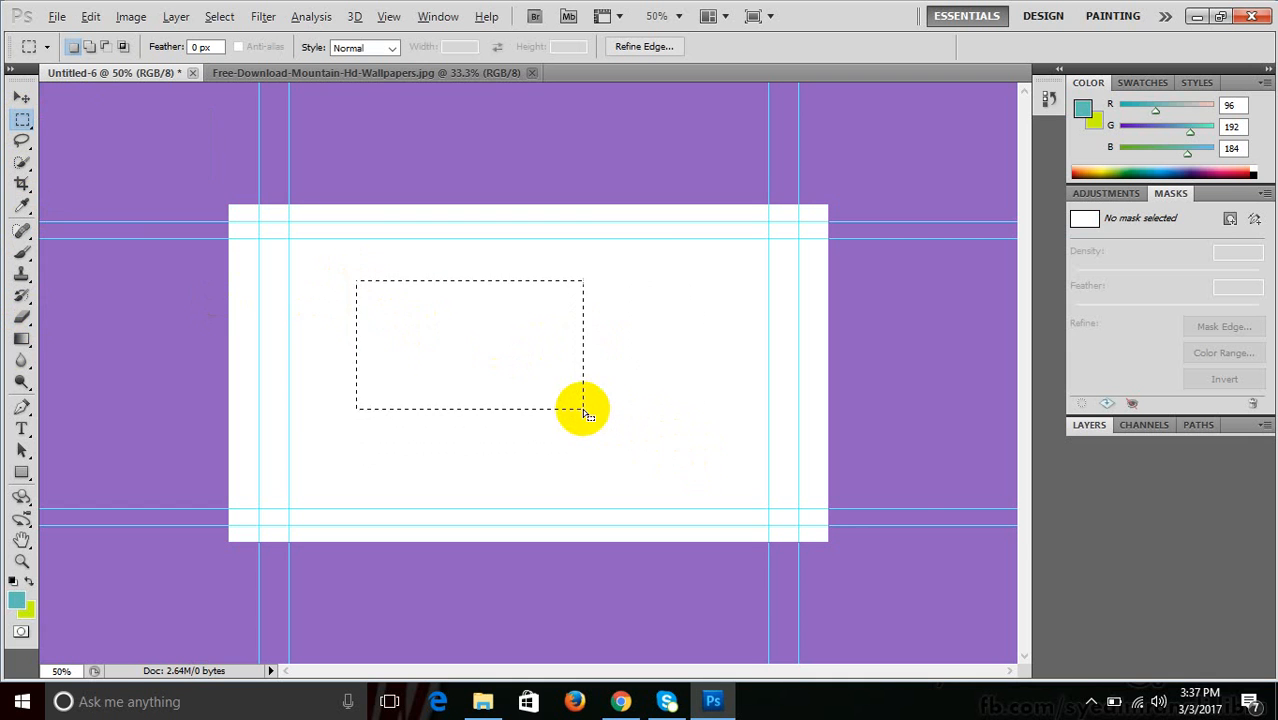
pyautogui.hotkey('alt', 'BackSpace')
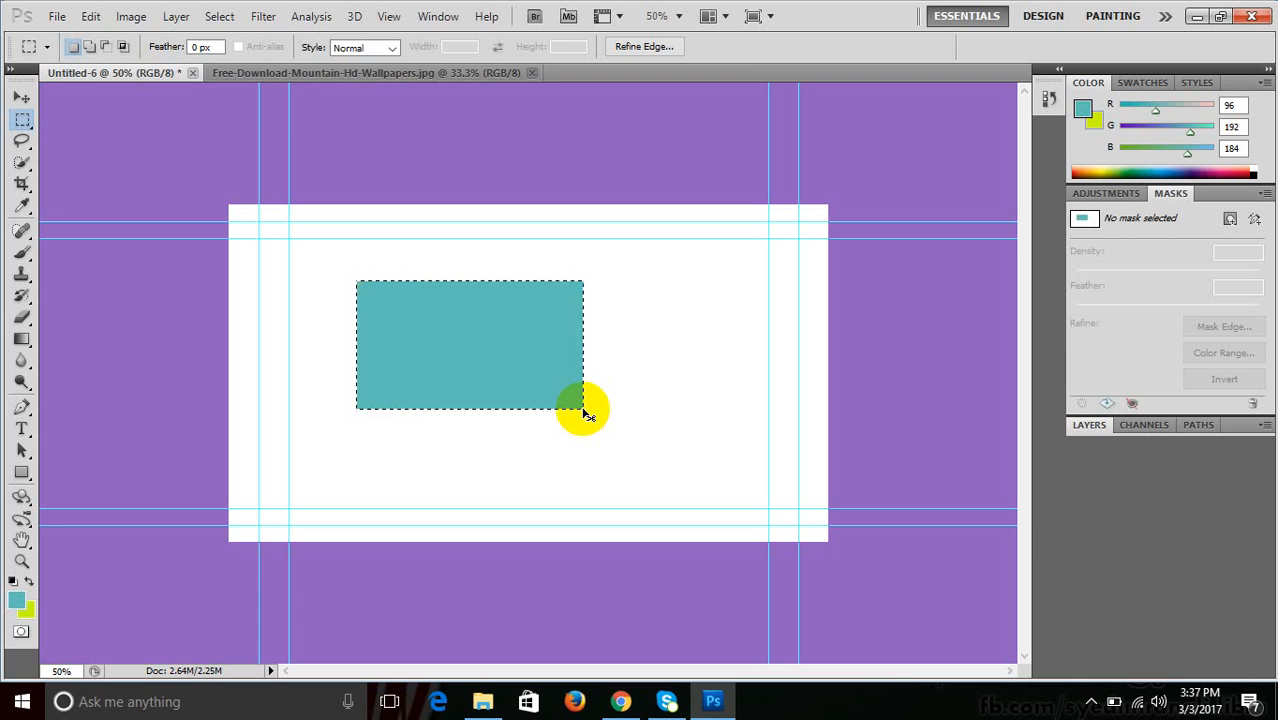
pyautogui.hotkey('ctrl', 'BackSpace')
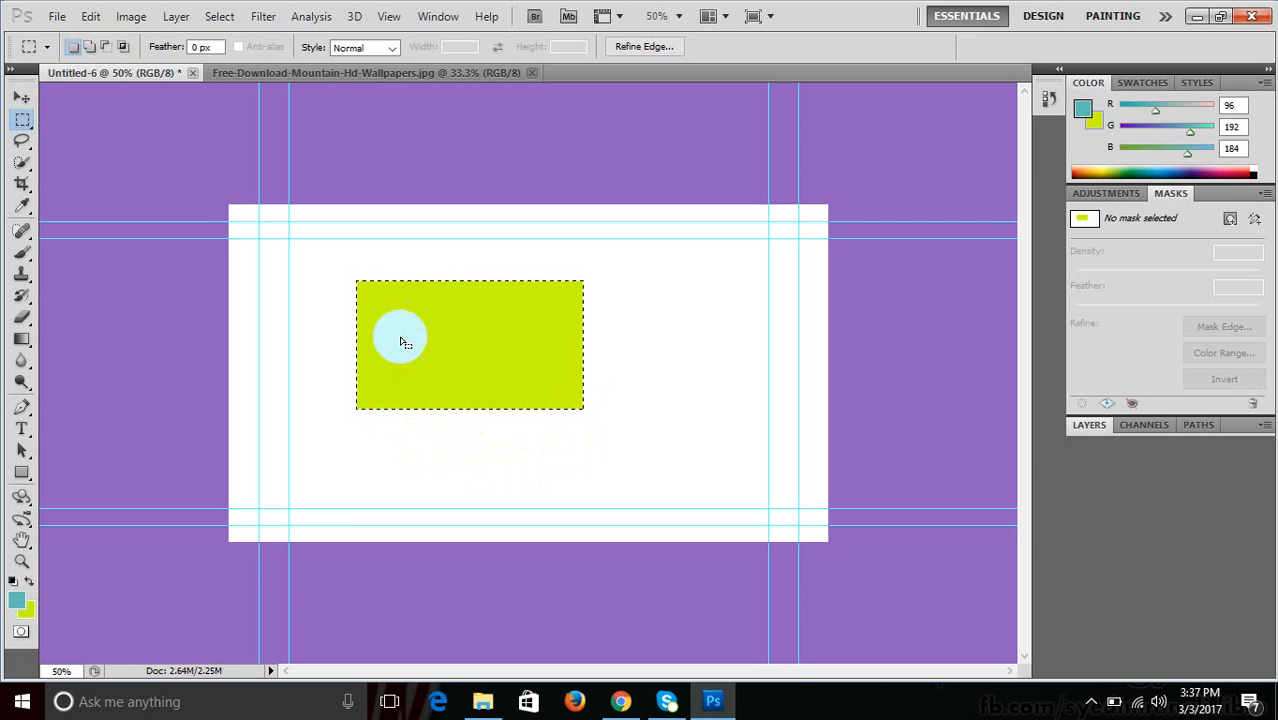
# Reselect the rectangle, refill it with the teal foreground color, and delete the fill and the selection.
pyautogui.click(679, 349)
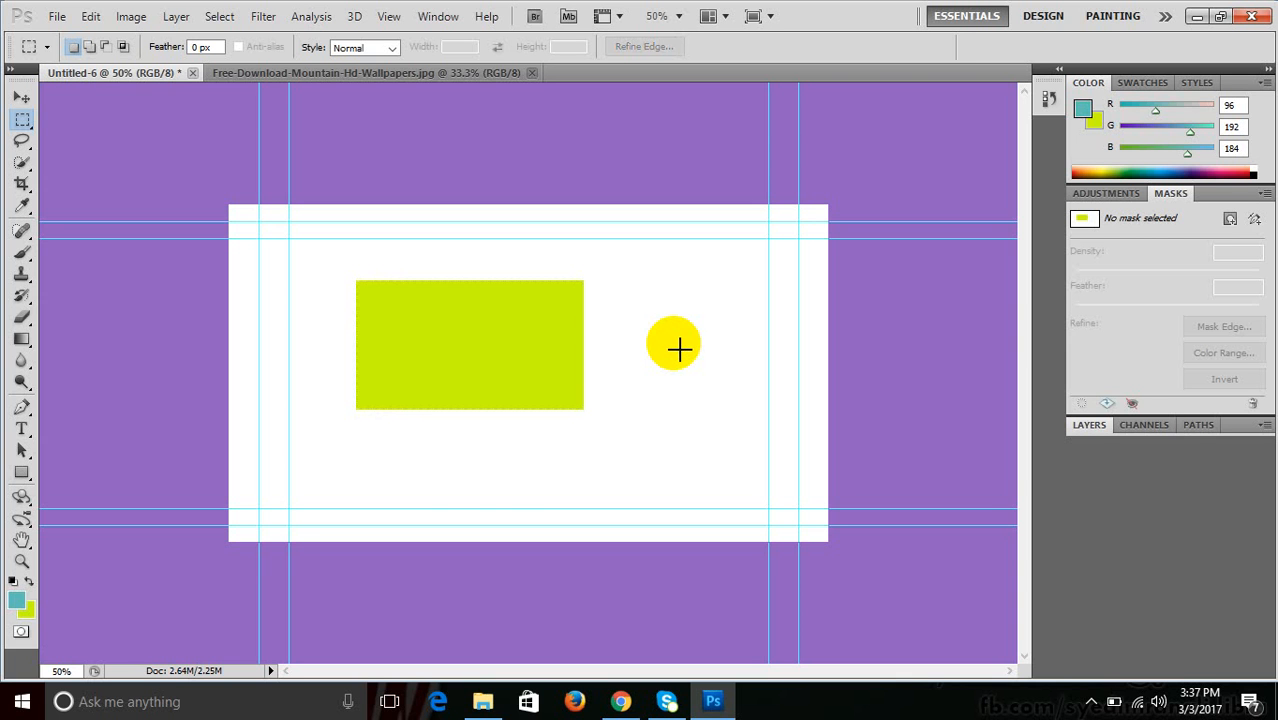
pyautogui.hotkey('ctrl', 'shift', 'd')
pyautogui.hotkey('alt', 'BackSpace')
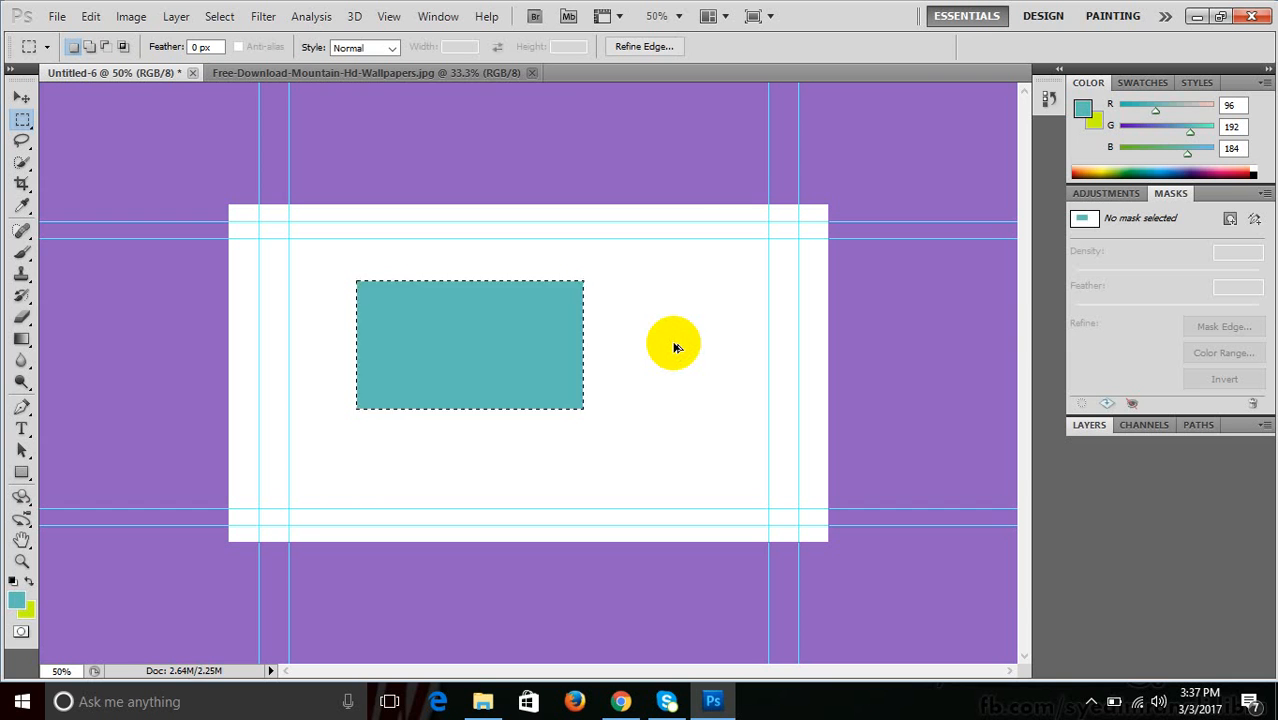
pyautogui.press('Delete')
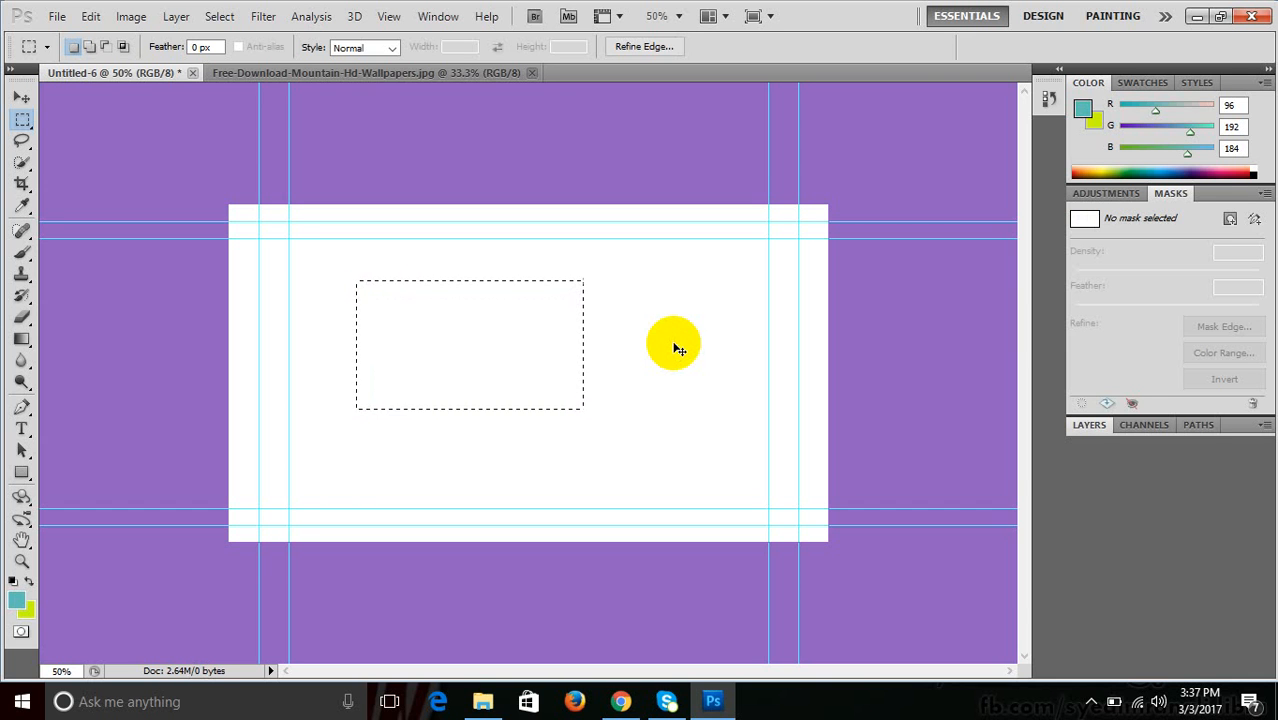
pyautogui.hotkey('ctrl', 'd')
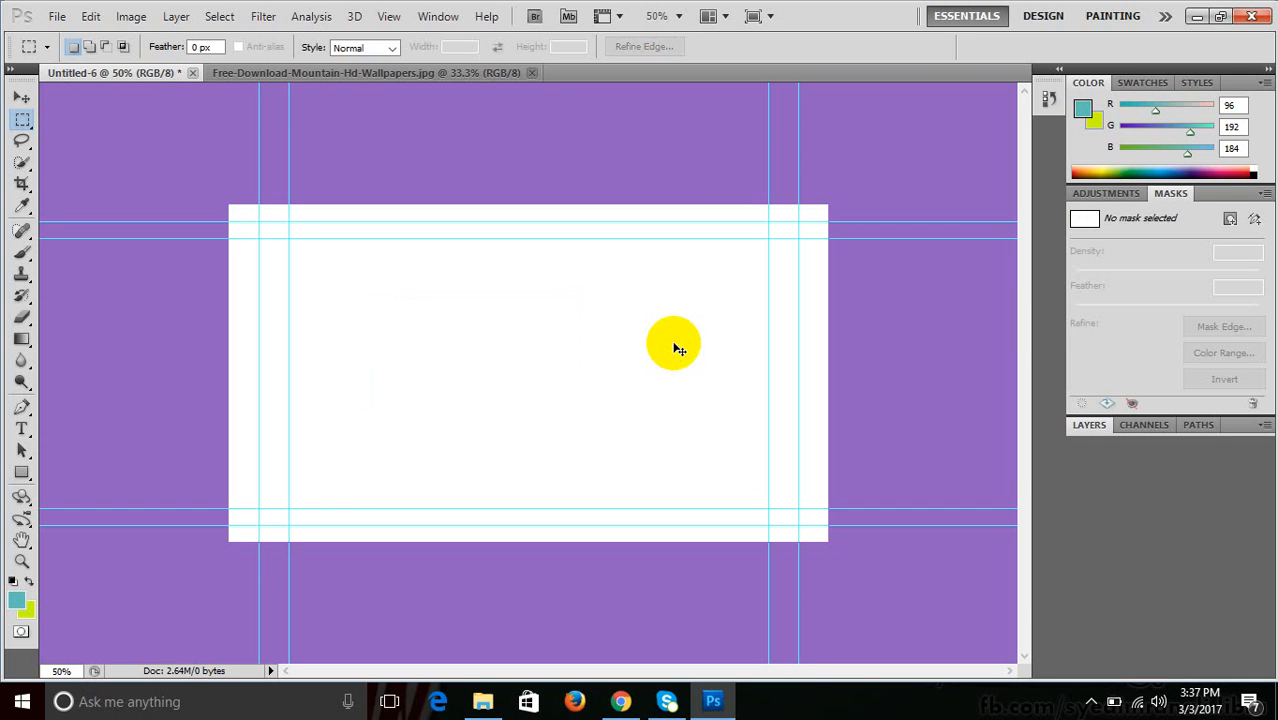
# Draw a wide elliptical marquee in the middle of the canvas, fill it with the yellow-green background color, and deselect.
pyautogui.click(23, 120)
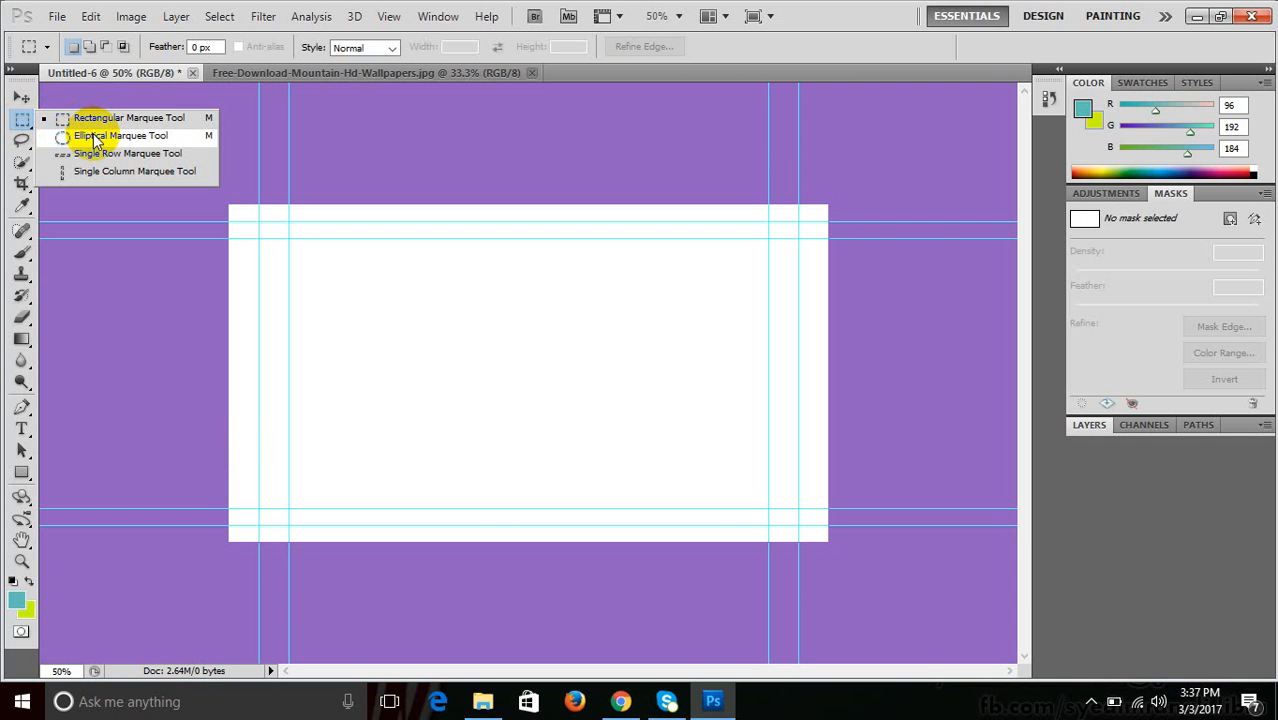
pyautogui.click(93, 137)
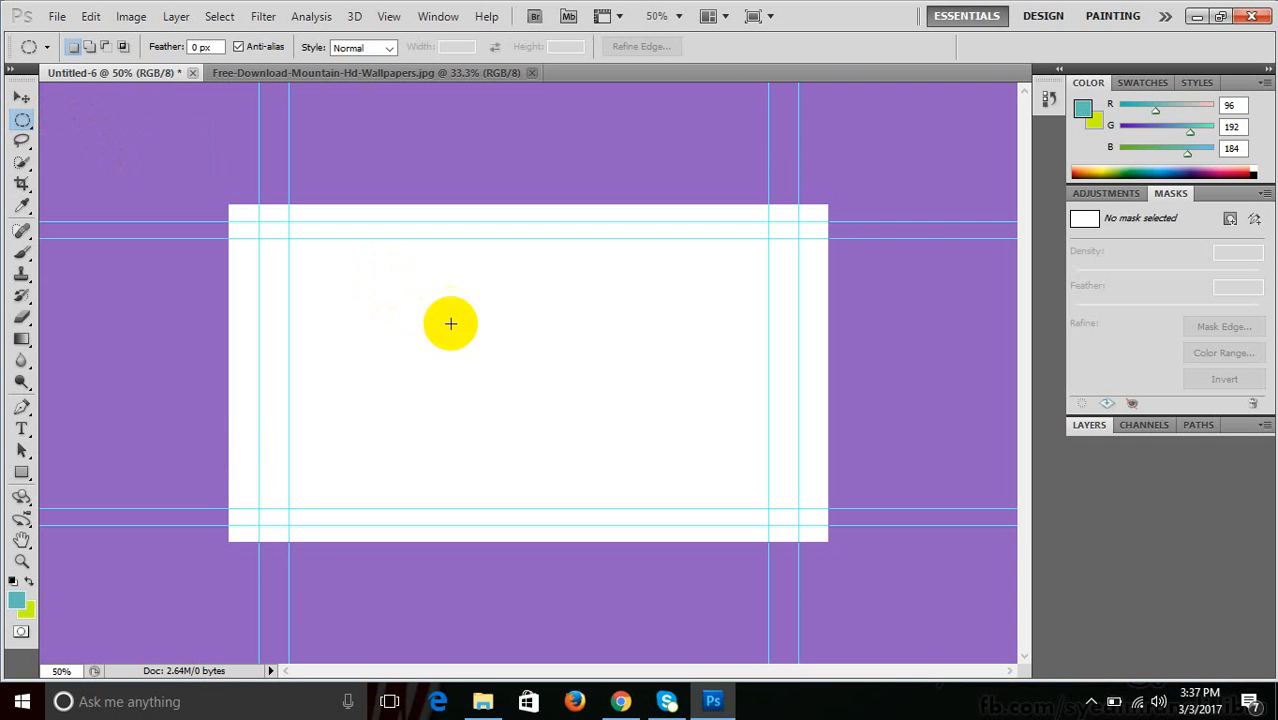
pyautogui.moveTo(379, 277); pyautogui.dragTo(681, 430)
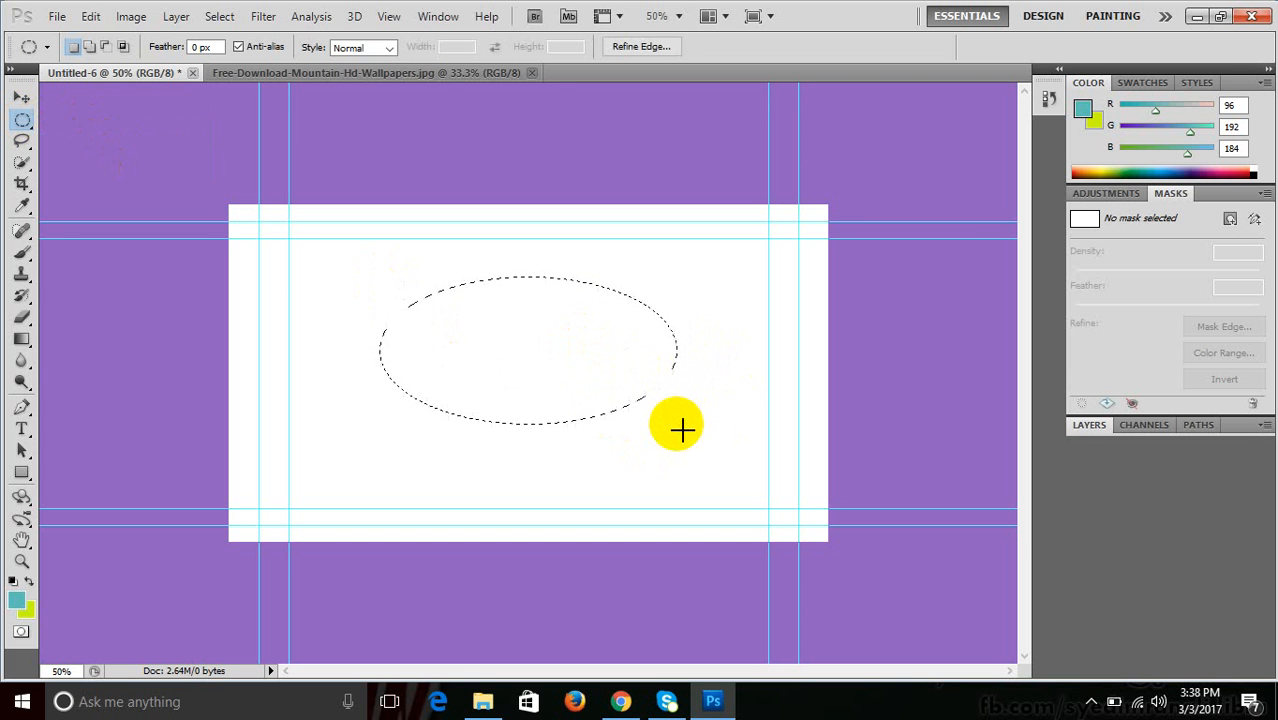
pyautogui.hotkey('alt', 'BackSpace')
pyautogui.hotkey('ctrl', 'BackSpace')
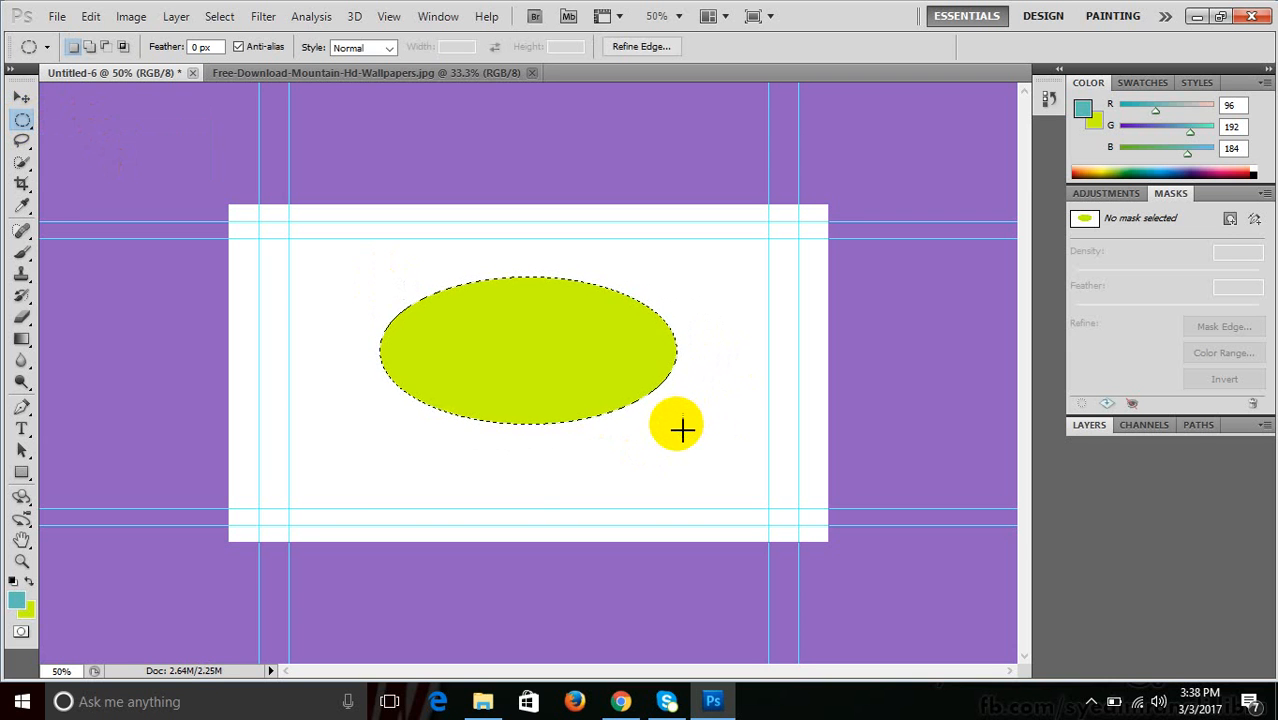
pyautogui.hotkey('ctrl', 'd')
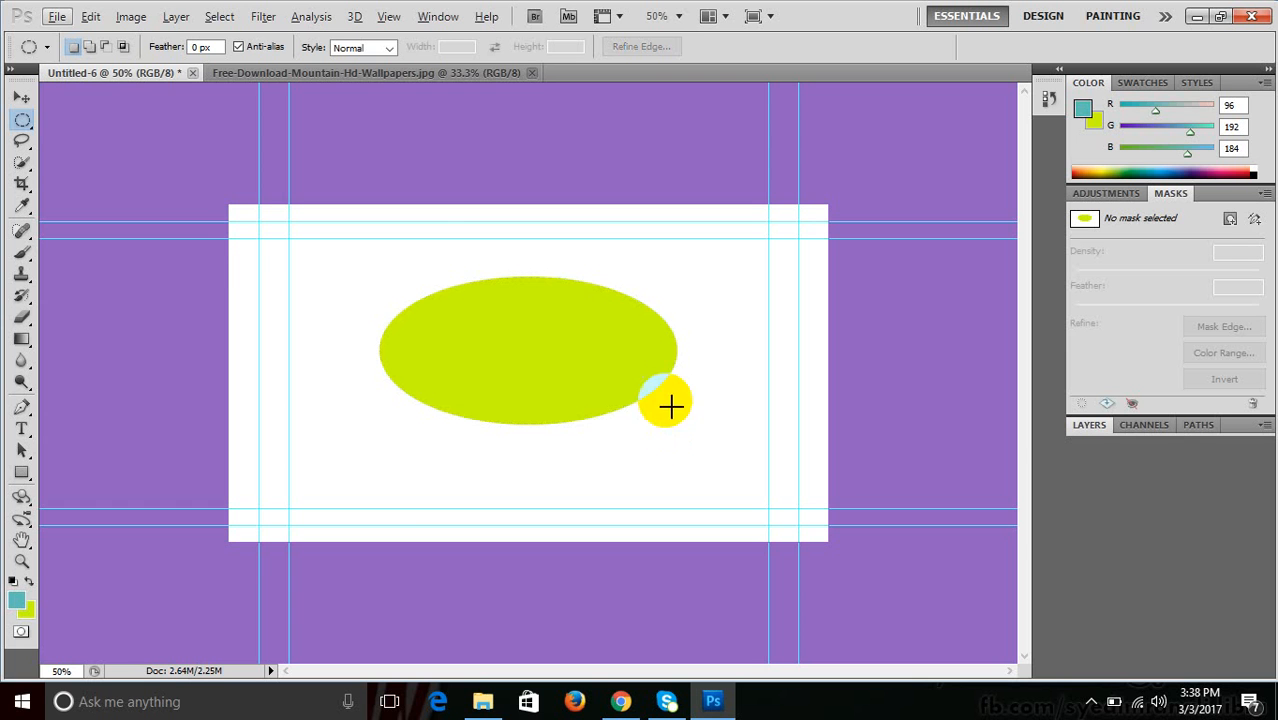
# Select the yellow-green ellipse with the Magic Wand, recolor it with the teal foreground color, and deselect.
pyautogui.click(22, 100)
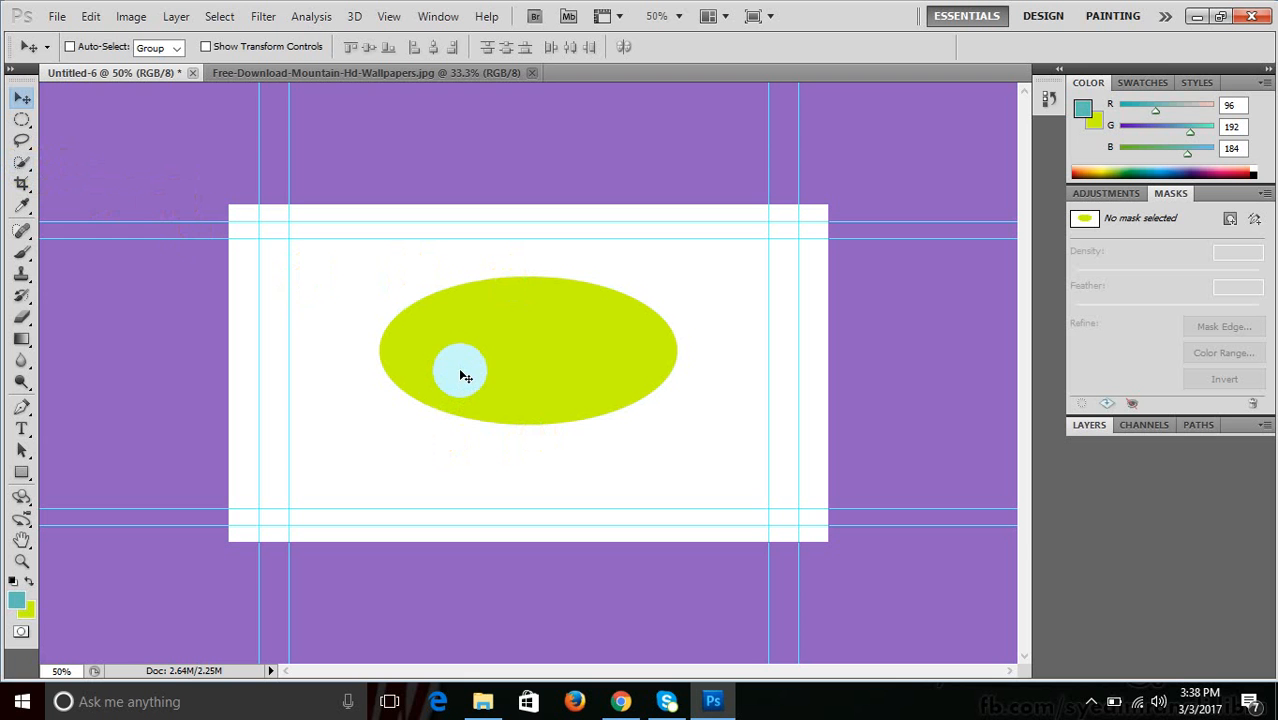
pyautogui.click(22, 164)
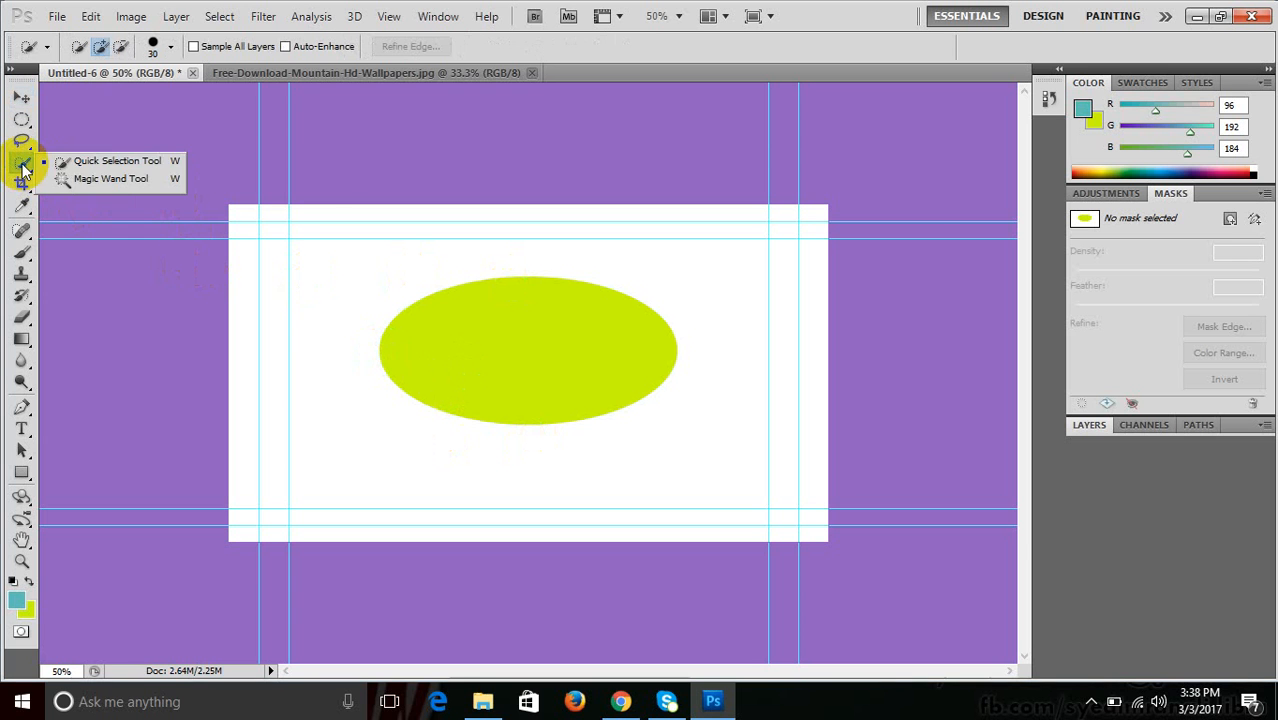
pyautogui.click(110, 178)
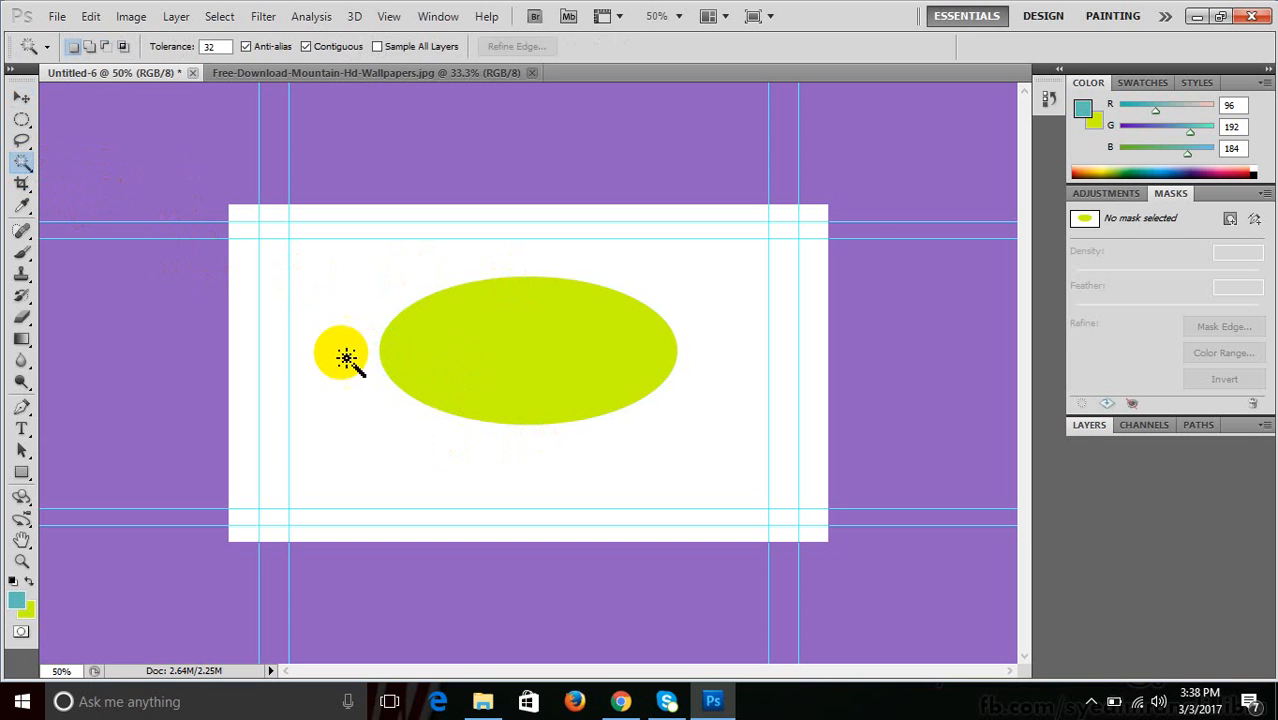
pyautogui.click(509, 324)
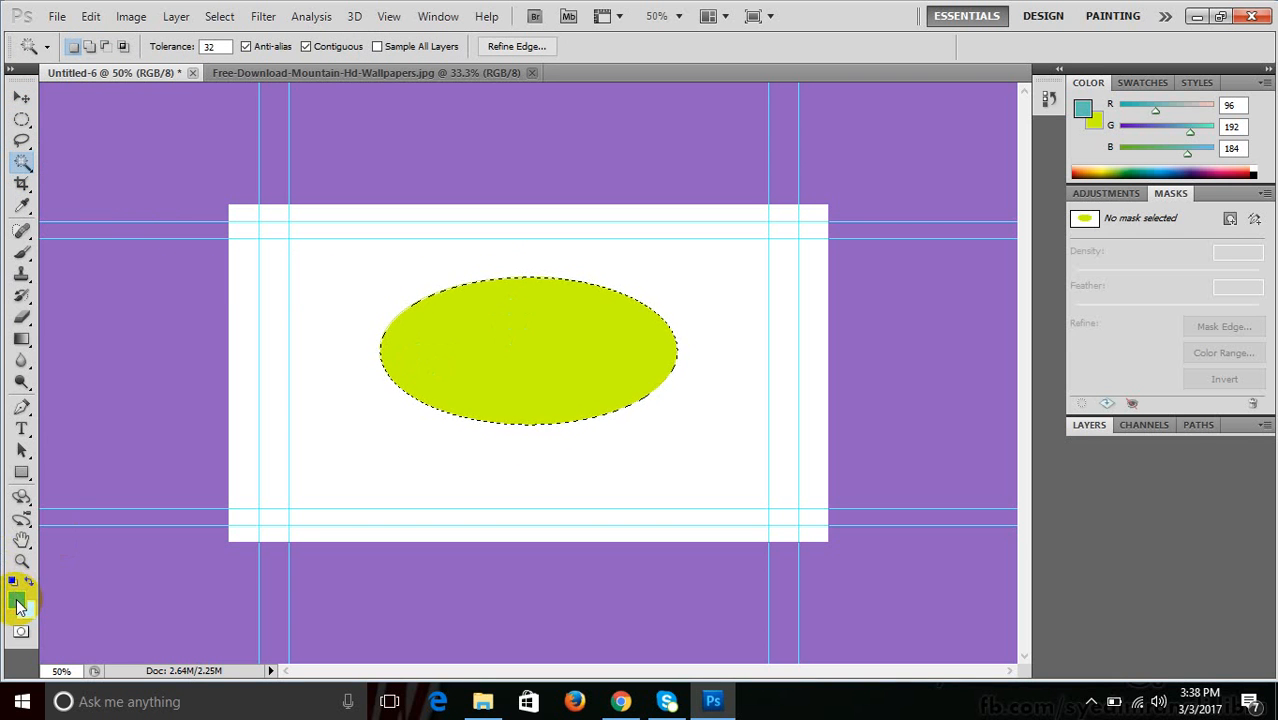
pyautogui.hotkey('alt', 'BackSpace')
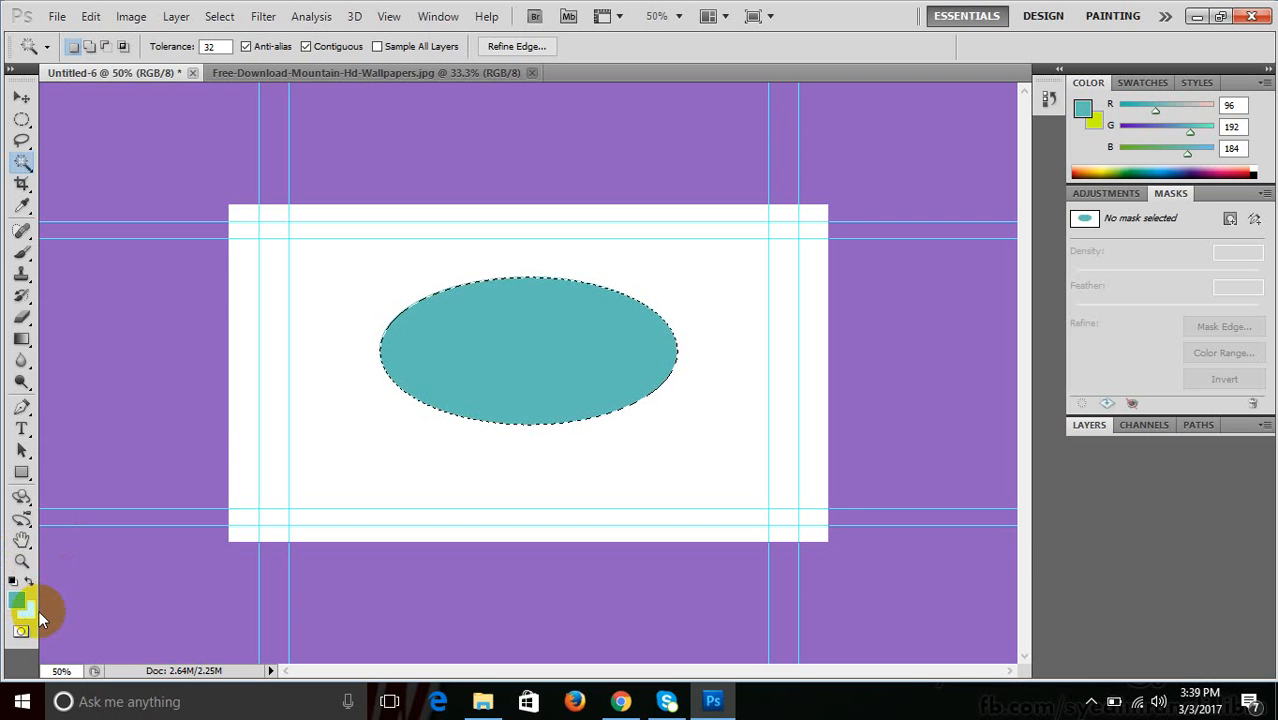
pyautogui.hotkey('ctrl', 'd')
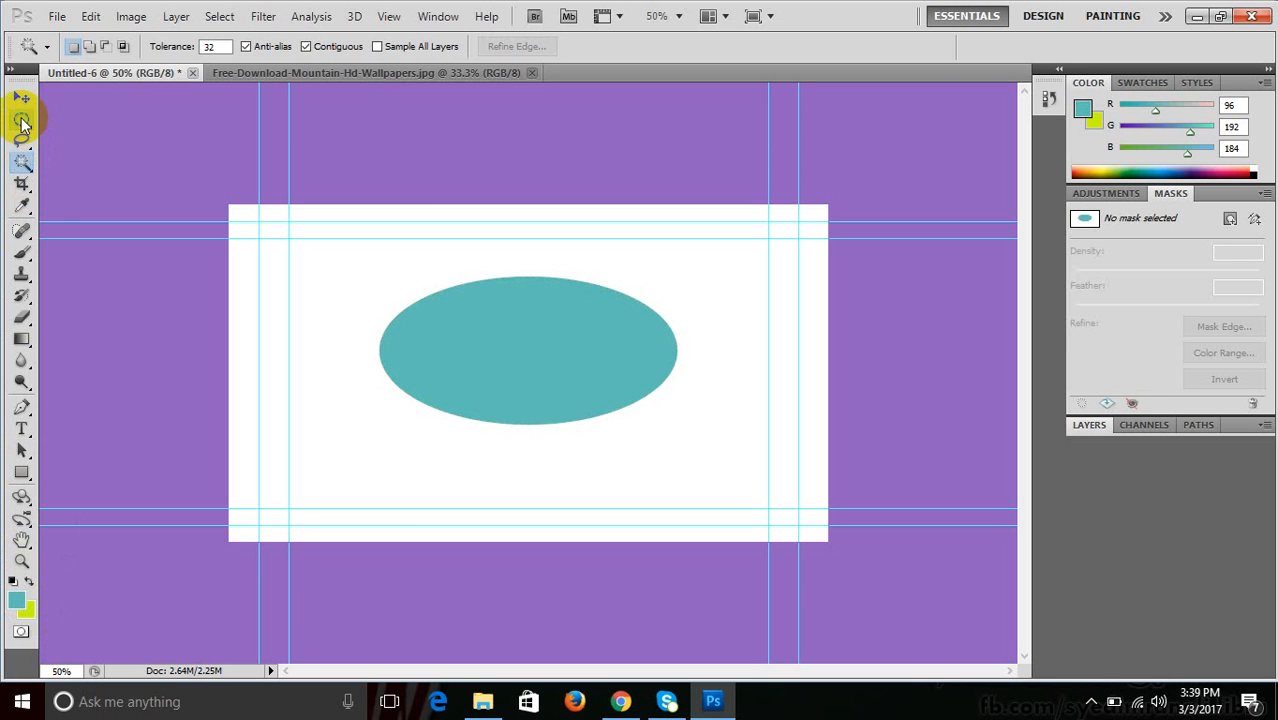
# Make a Single Row Marquee selection just below the ellipse, fill it with the teal foreground color, and deselect.
pyautogui.moveTo(22, 119); pyautogui.dragTo(92, 154)
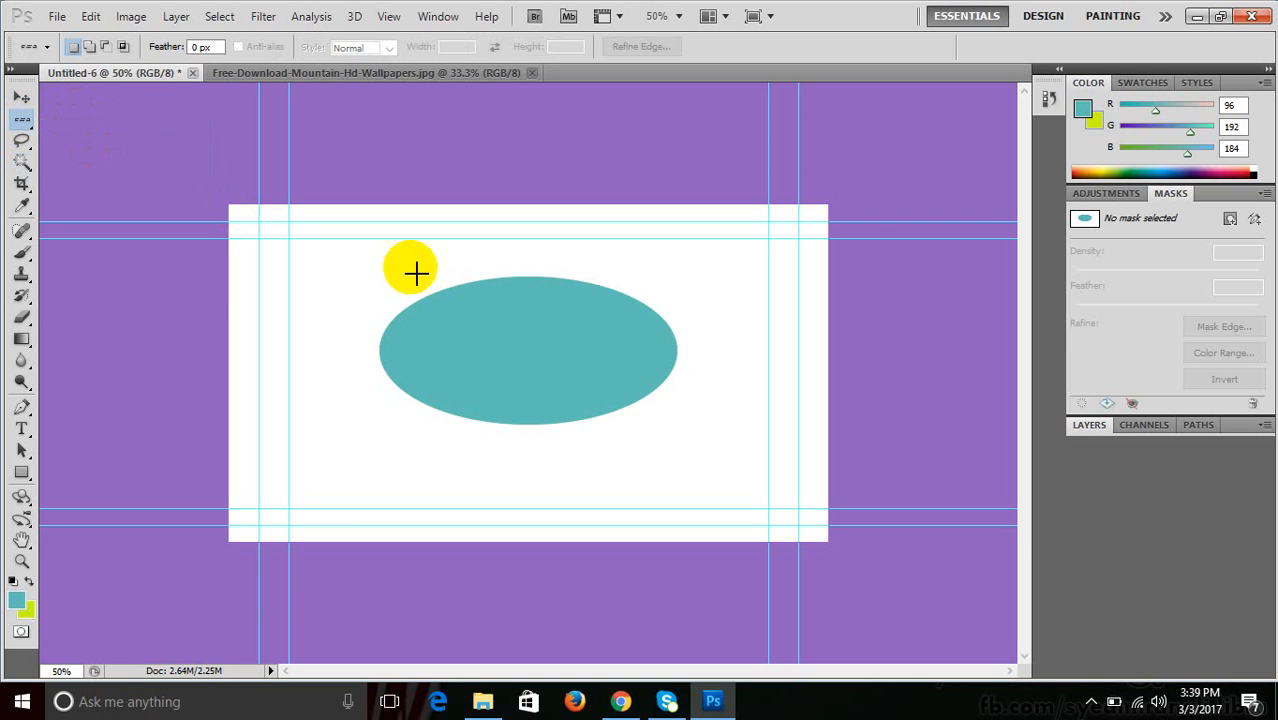
pyautogui.click(448, 441)
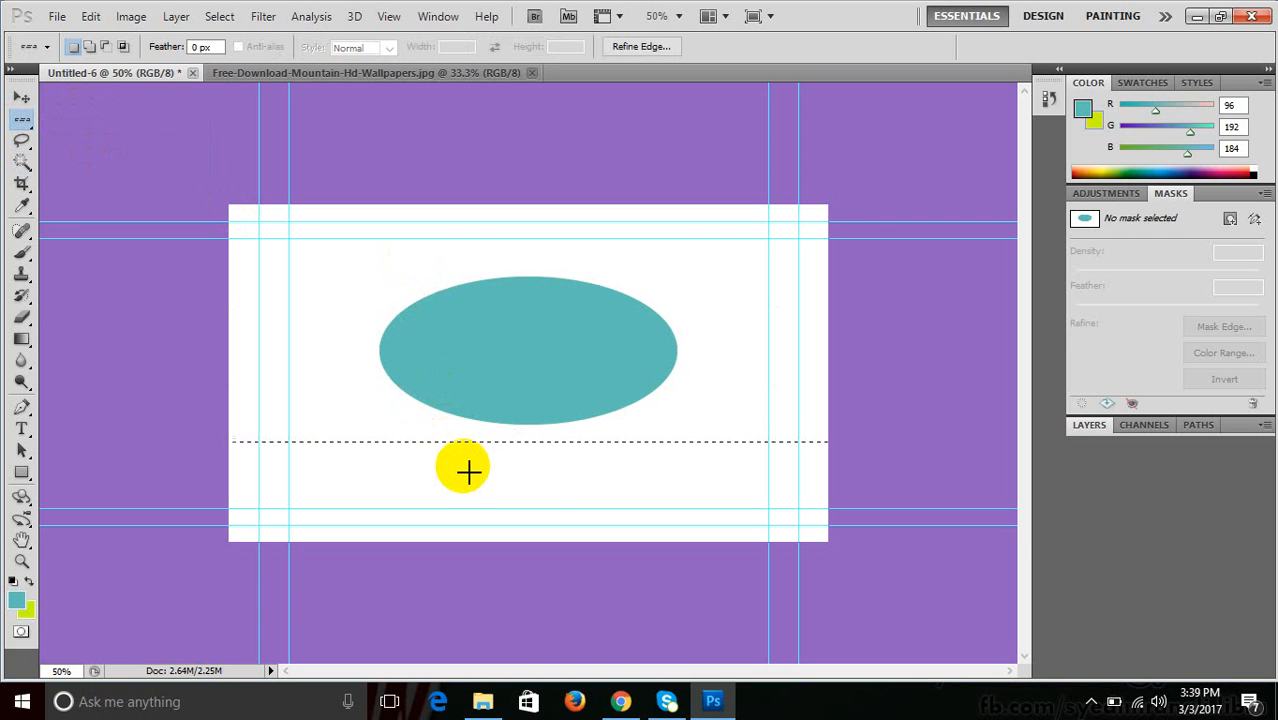
pyautogui.press('alt')
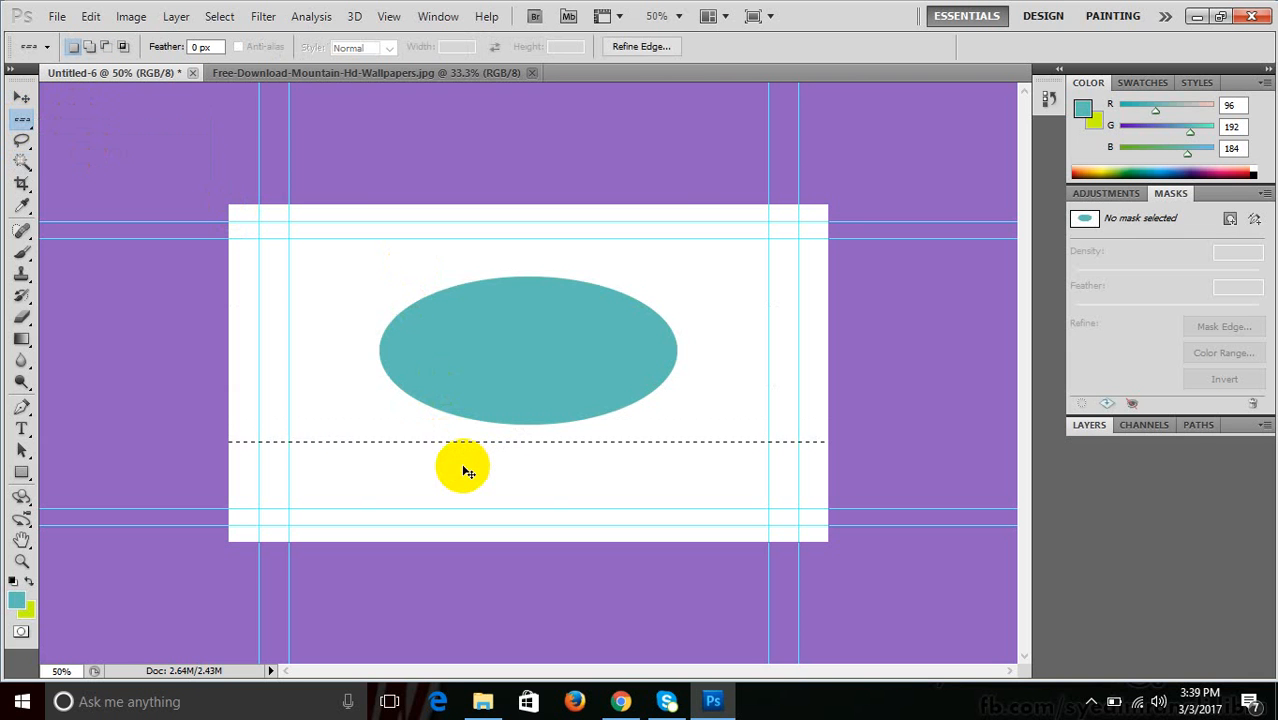
pyautogui.hotkey('ctrl', 'd')
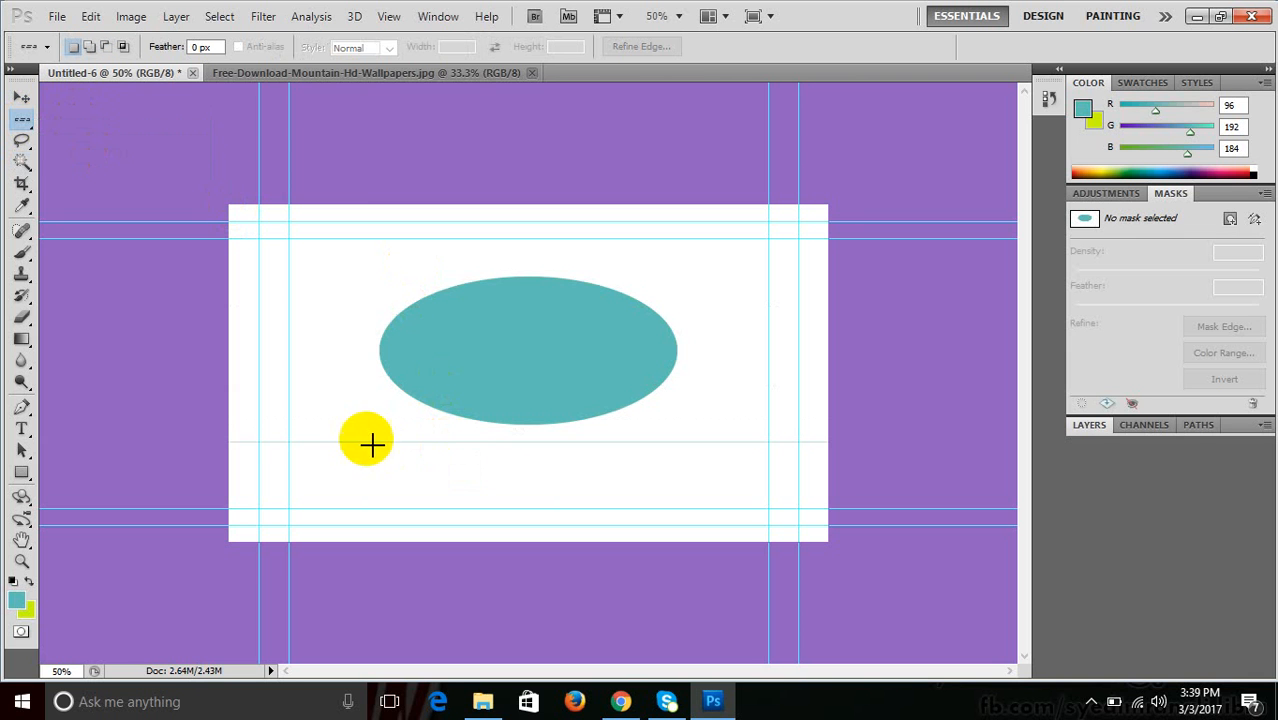
# Make a Single Column Marquee selection left of the ellipse, fill it with the yellow-green background color, and deselect.
pyautogui.click(22, 119)
pyautogui.click(110, 172)
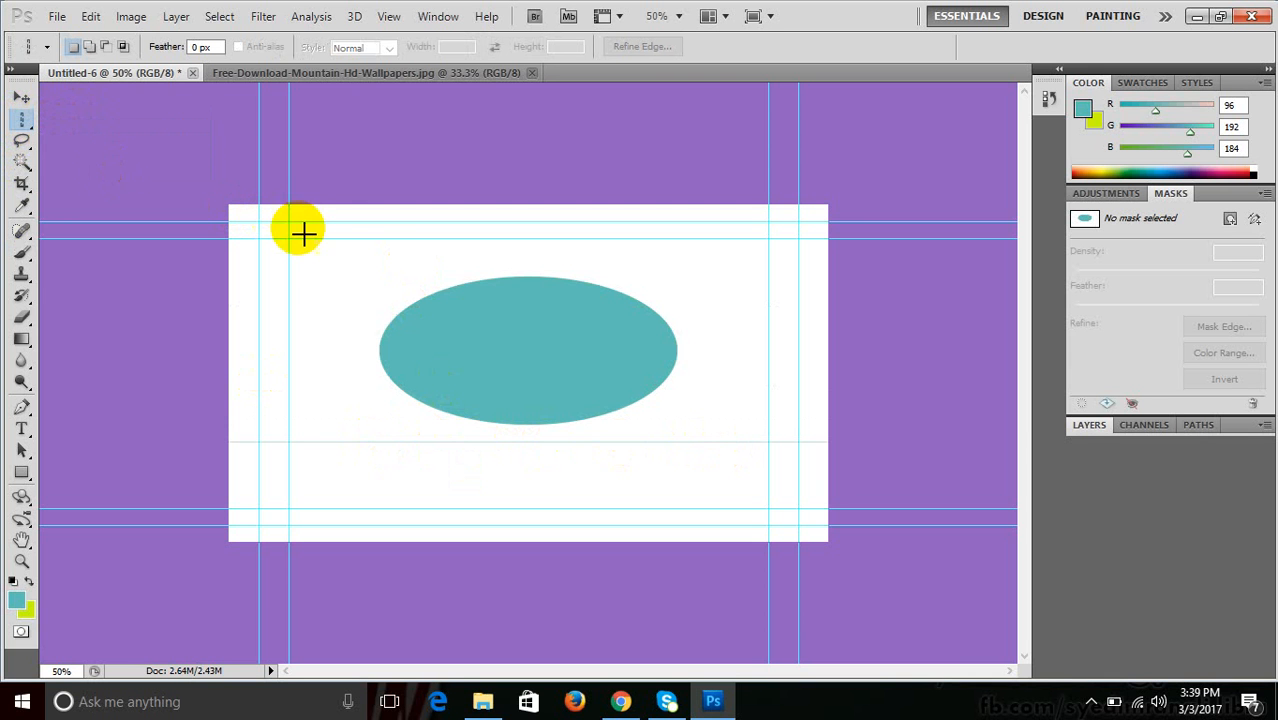
pyautogui.click(341, 257)
pyautogui.click(323, 273)
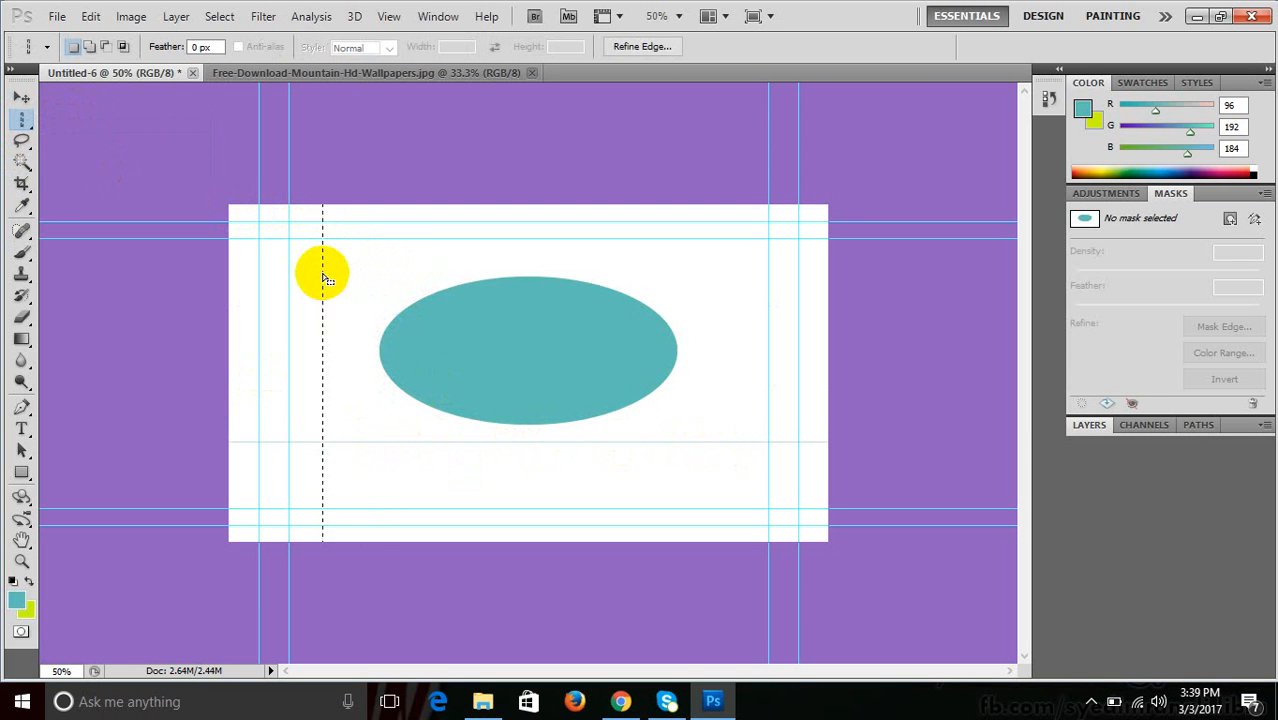
pyautogui.hotkey('ctrl', 'BackSpace')
pyautogui.hotkey('ctrl', 'd')
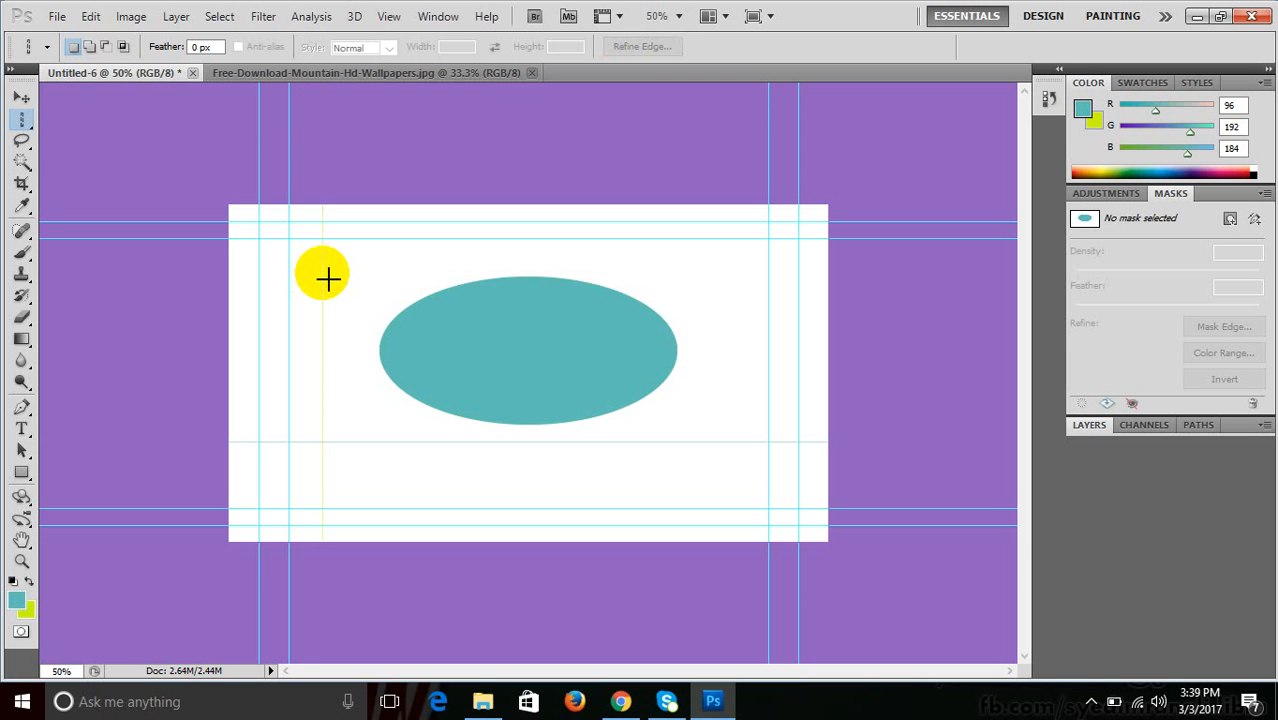
pyautogui.hotkey('ctrl', '+')
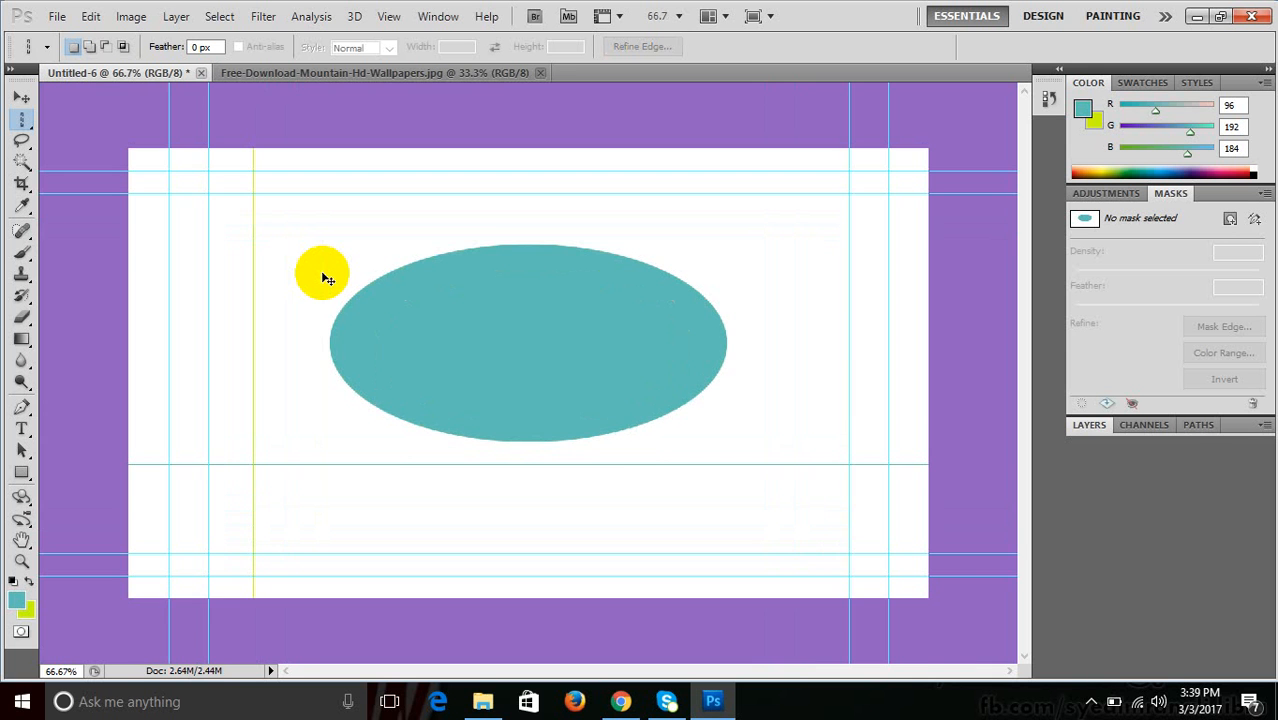
pyautogui.hotkey('ctrl', '+')
pyautogui.hotkey('ctrl', '-')
pyautogui.hotkey('ctrl', '-')
pyautogui.hotkey('ctrl', '+')
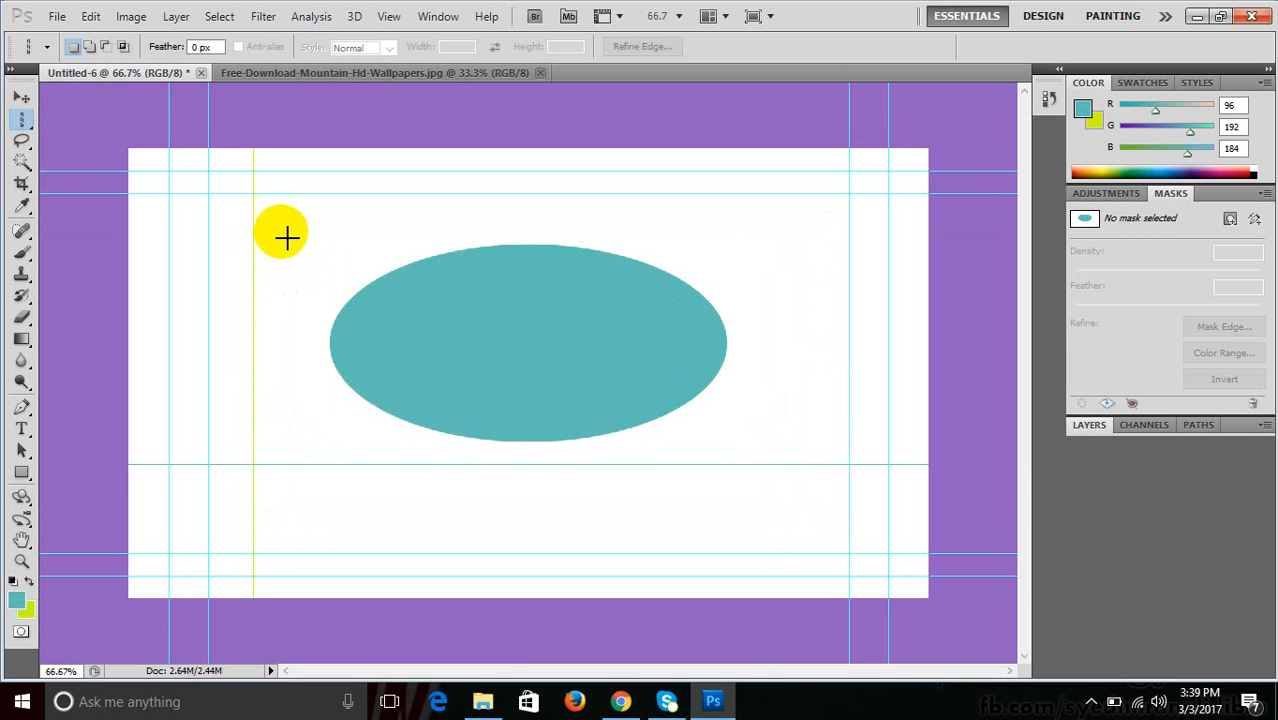
# Create a new 1280 x 720 pixel document at 72 pixels/inch in 8-bit RGB Color with a white background.
pyautogui.hotkey('ctrl', 'n')
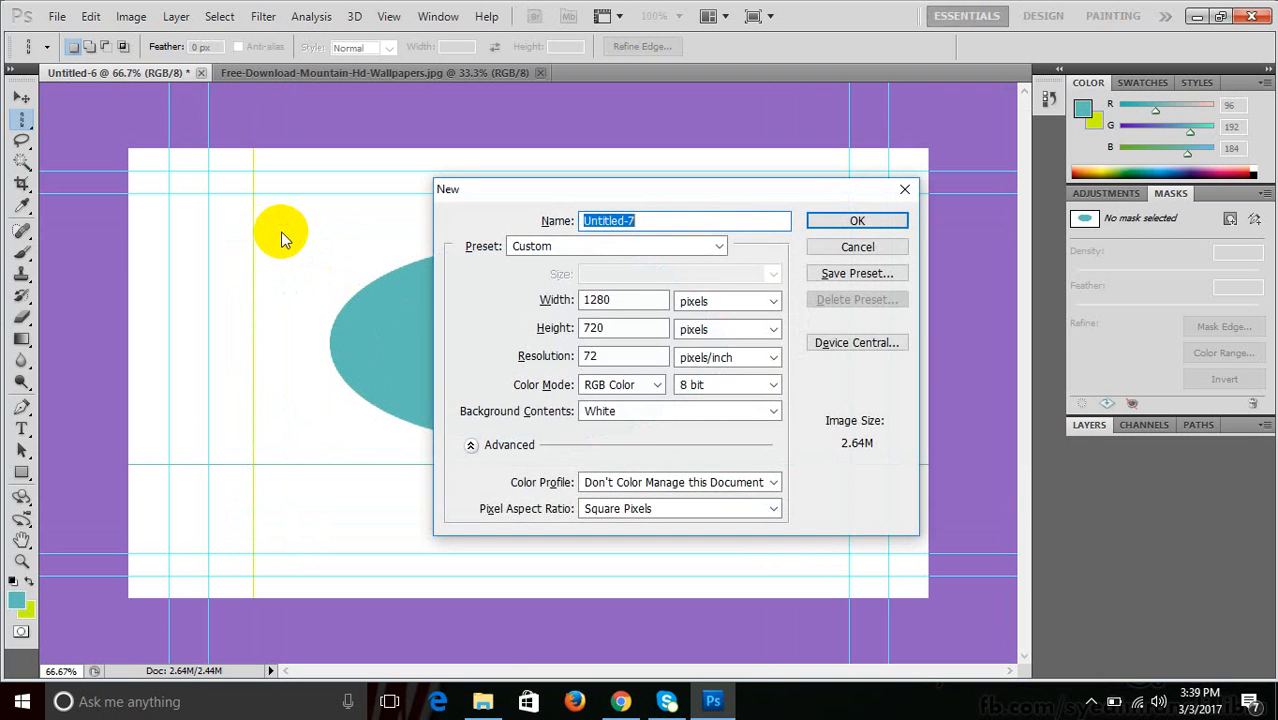
pyautogui.press('Return')
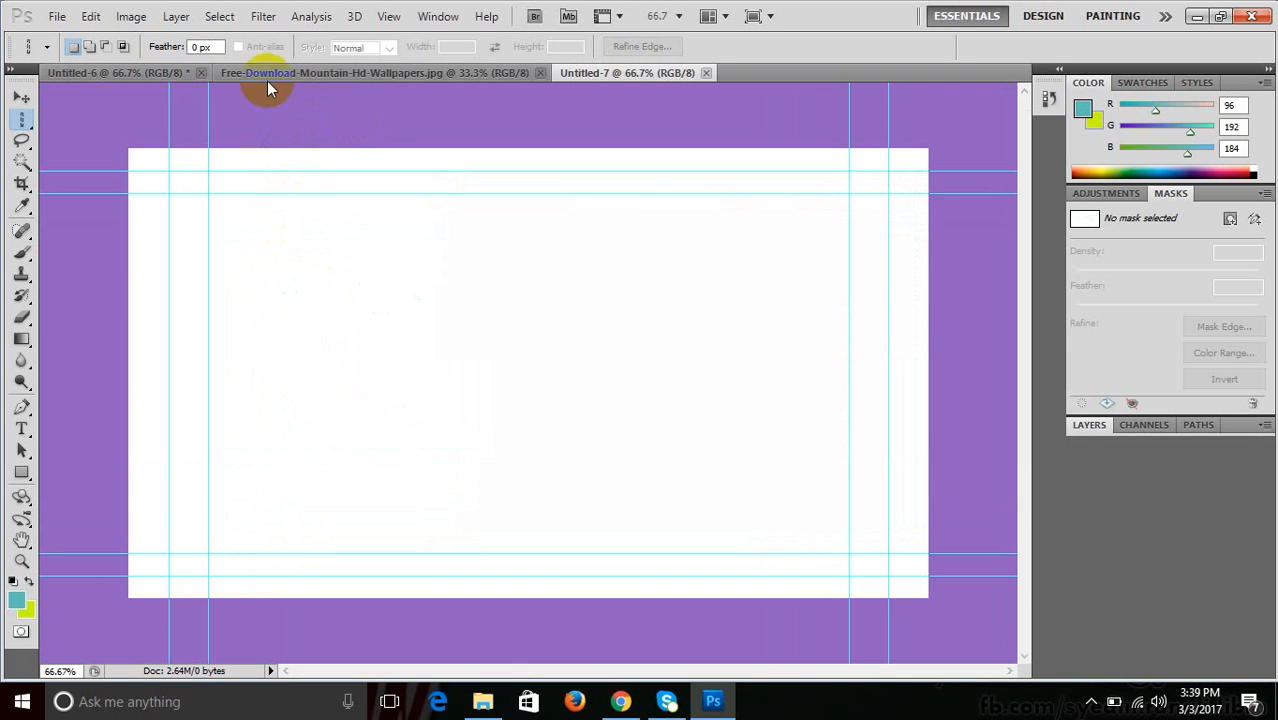
# Move the whole mountain image into the Untitled-7 document with the Move tool and undo the move.
pyautogui.click(113, 72)
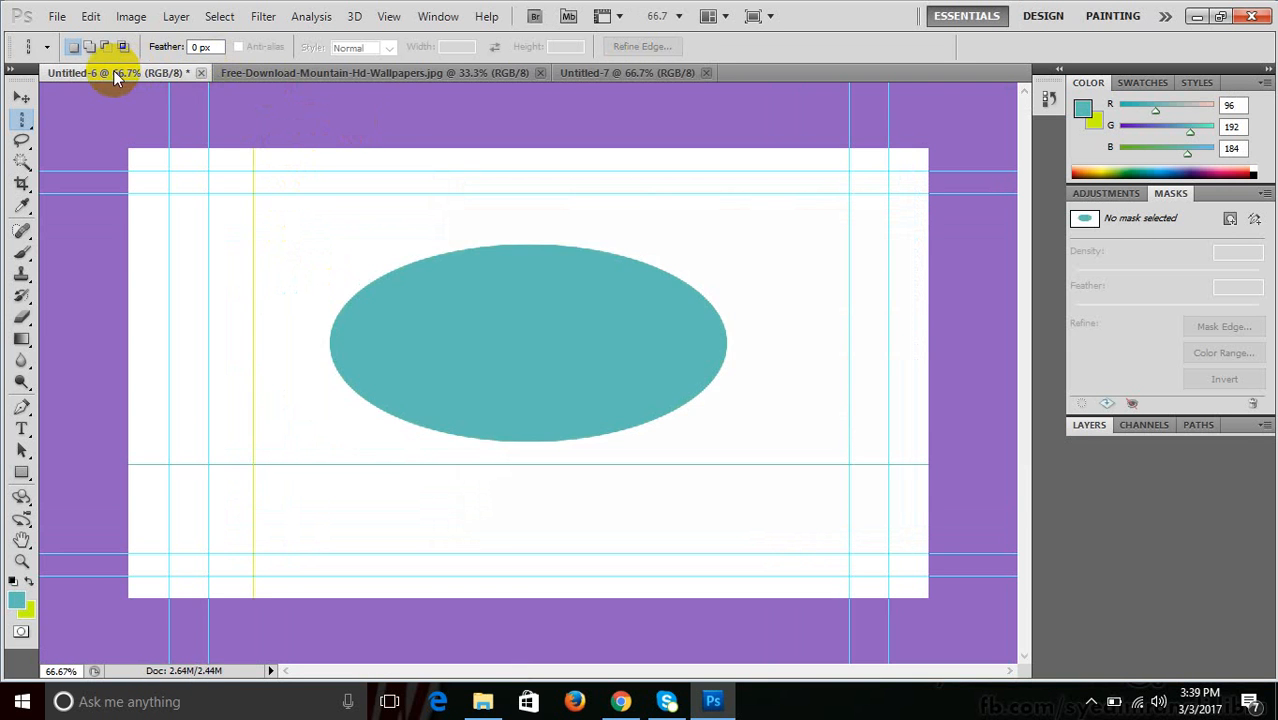
pyautogui.click(262, 74)
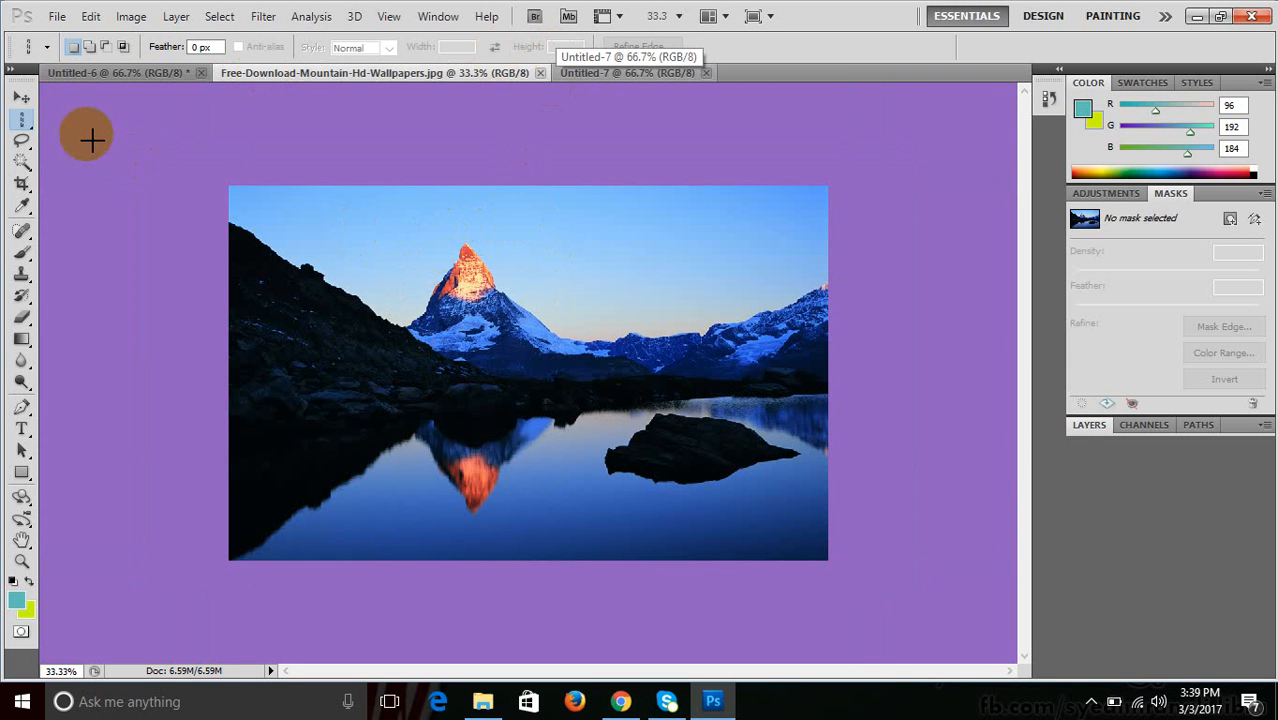
pyautogui.click(22, 99)
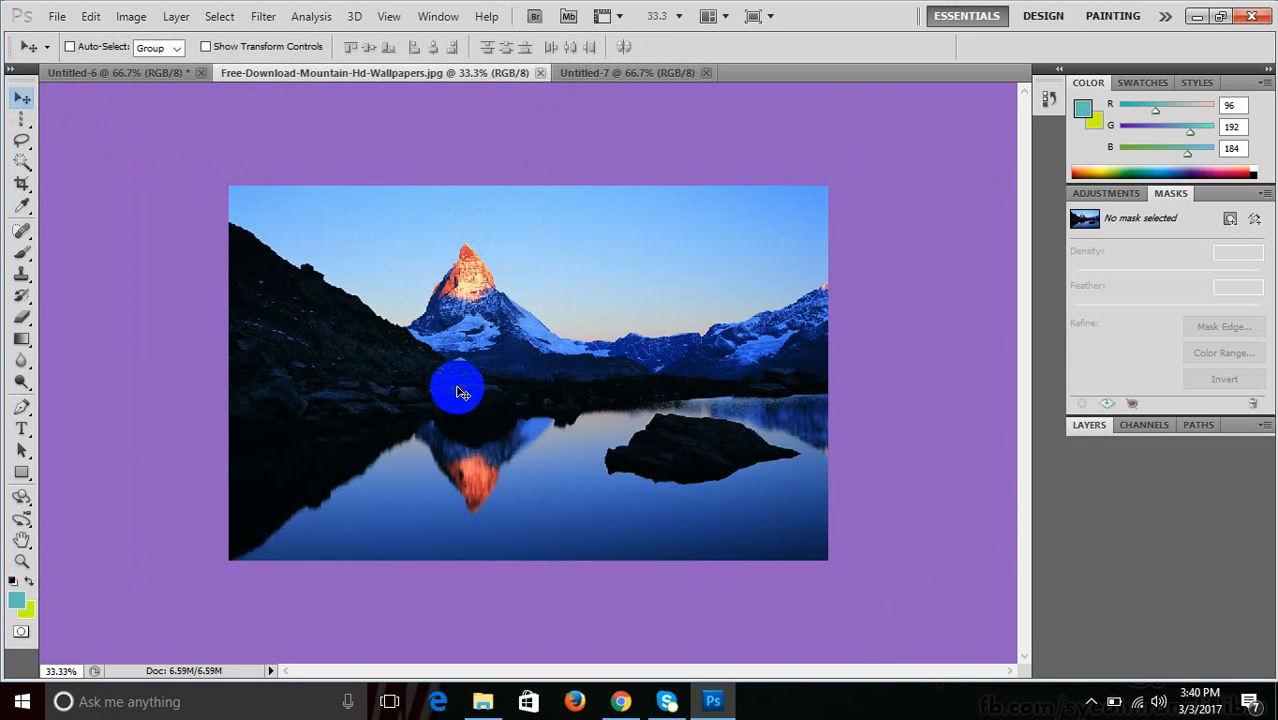
pyautogui.moveTo(595, 74); pyautogui.dragTo(585, 371)
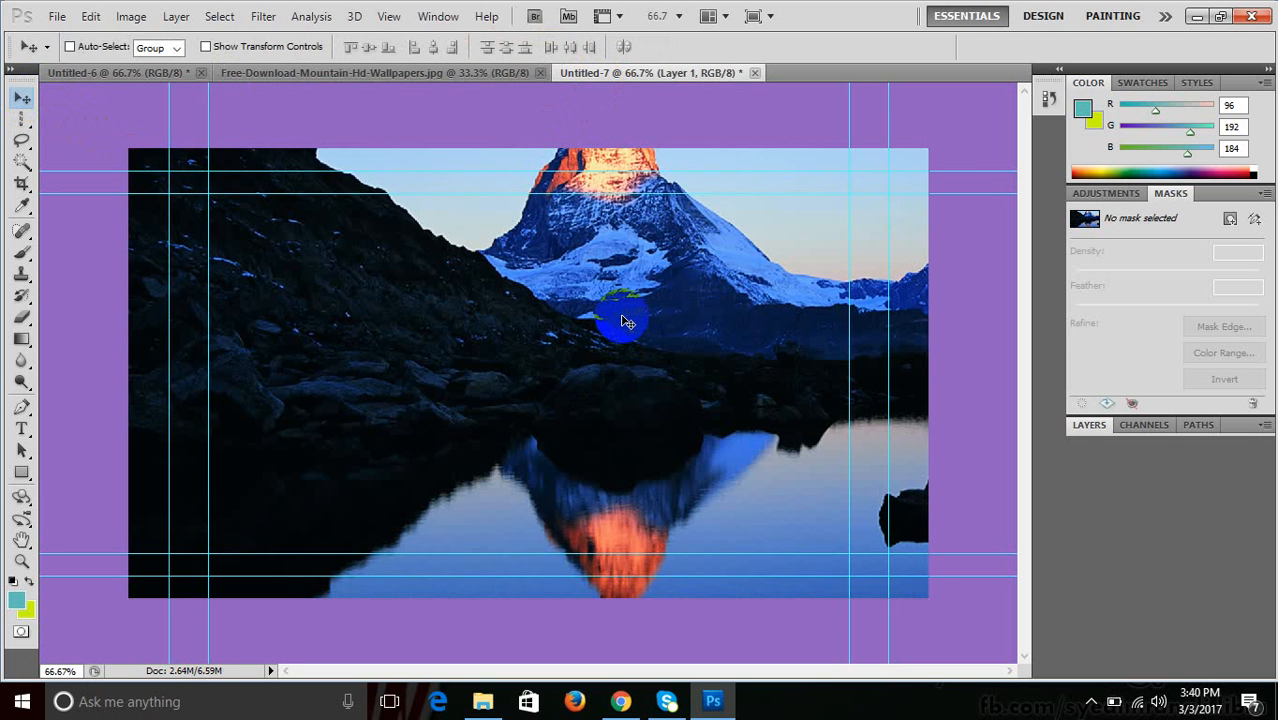
pyautogui.hotkey('ctrl', 'z')
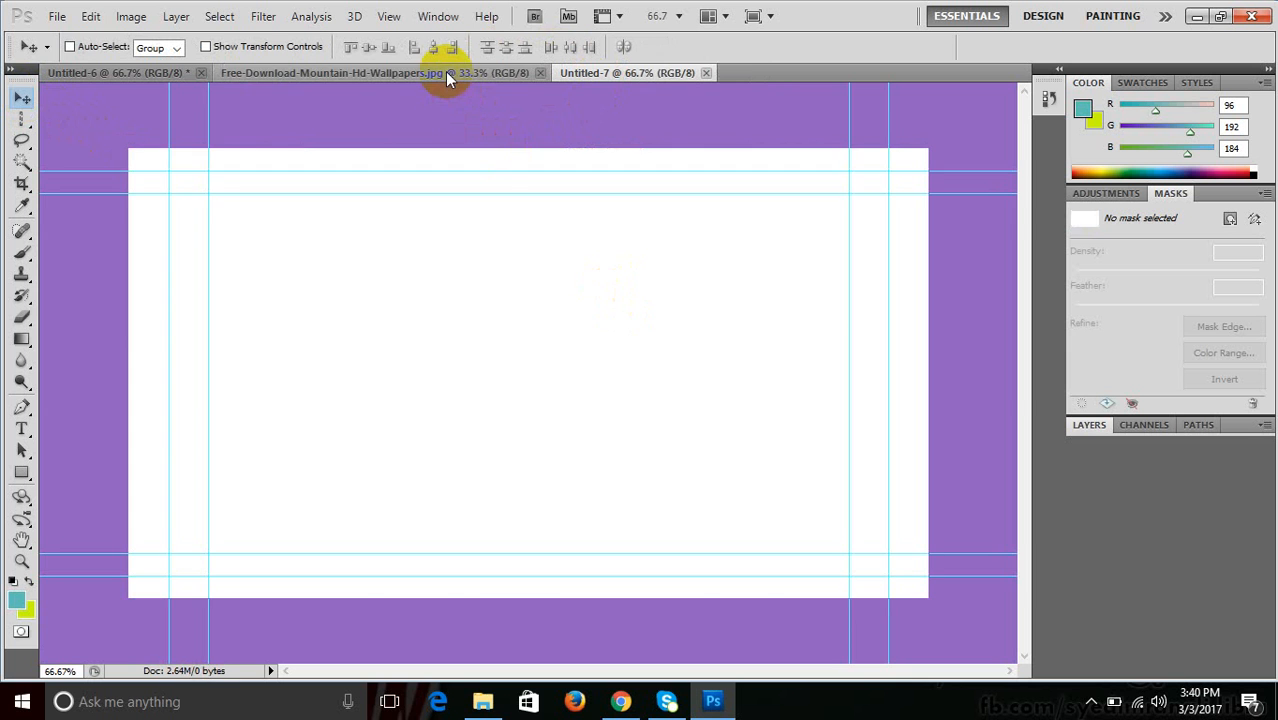
# Make a Rectangular Marquee selection around the peak in the mountain image and deselect it.
pyautogui.click(445, 72)
pyautogui.moveTo(21, 118); pyautogui.dragTo(77, 124)
pyautogui.moveTo(381, 227); pyautogui.dragTo(579, 380)
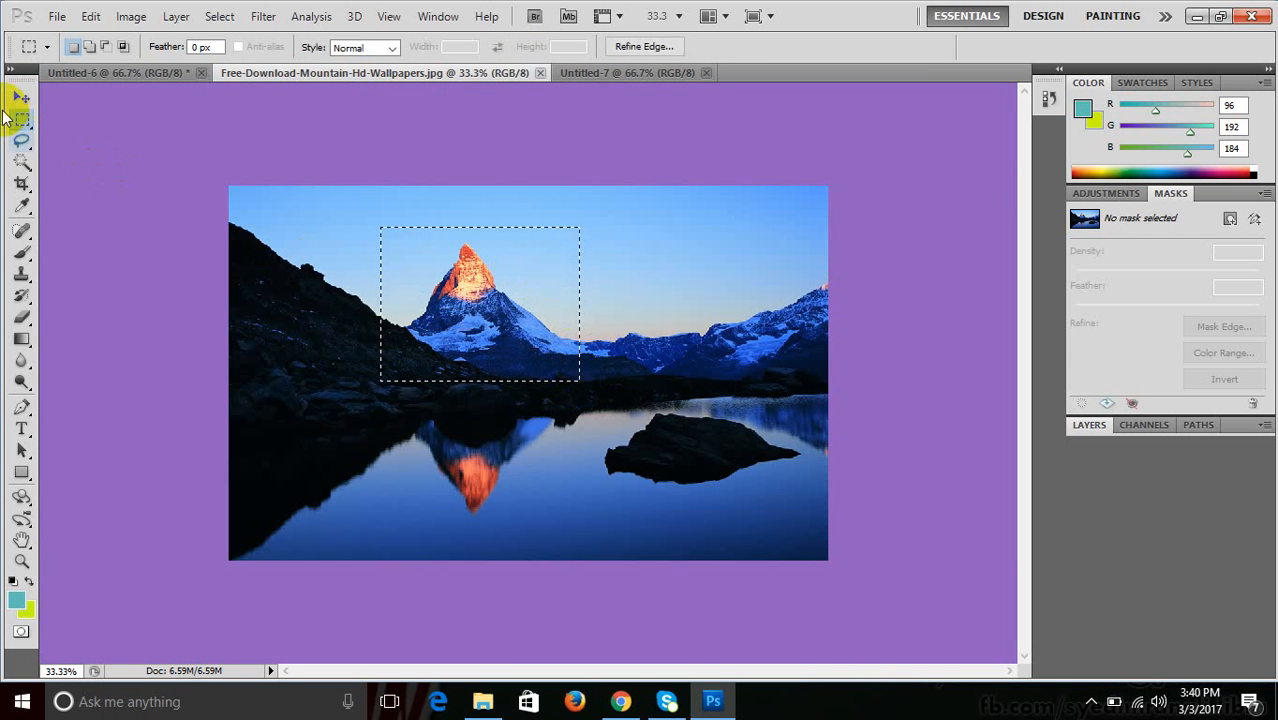
pyautogui.click(20, 100)
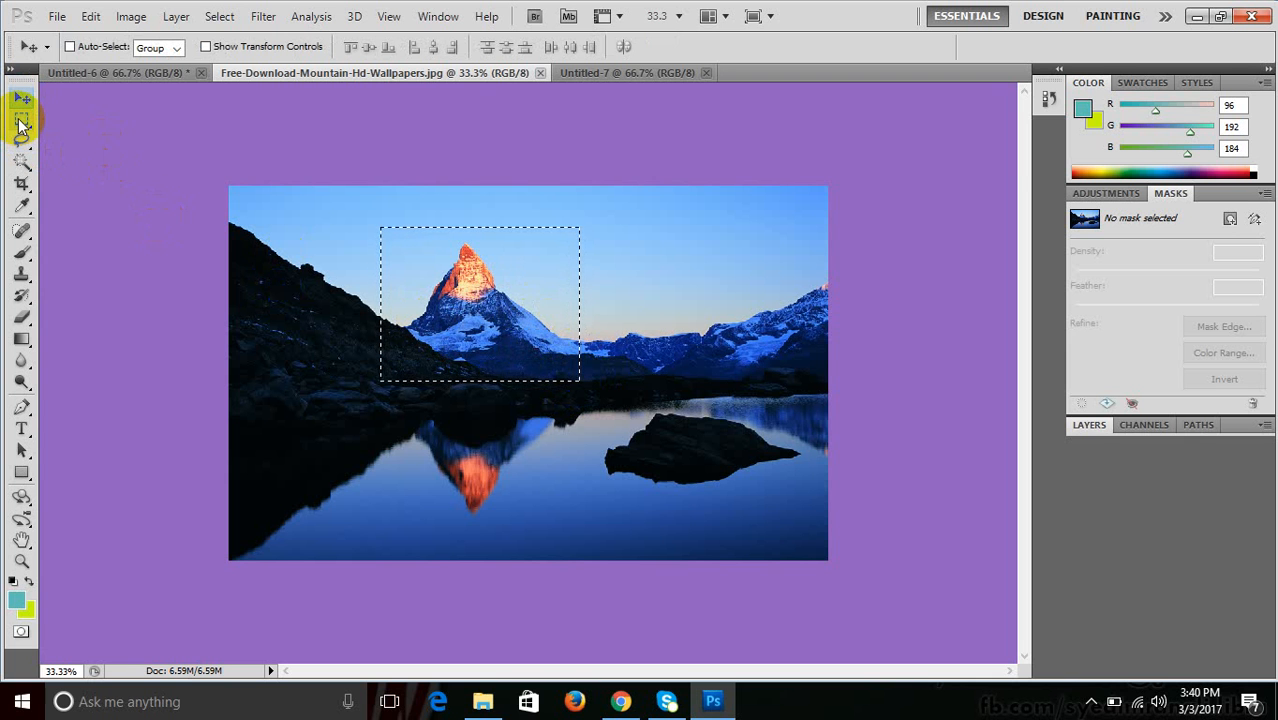
pyautogui.hotkey('ctrl', 'd')
# Select the peak again with a slightly larger Rectangular Marquee, try carrying the selection into Untitled-7 with the marquee tool, and deselect there.
pyautogui.moveTo(22, 122); pyautogui.dragTo(52, 112)
pyautogui.moveTo(373, 221); pyautogui.dragTo(597, 403)
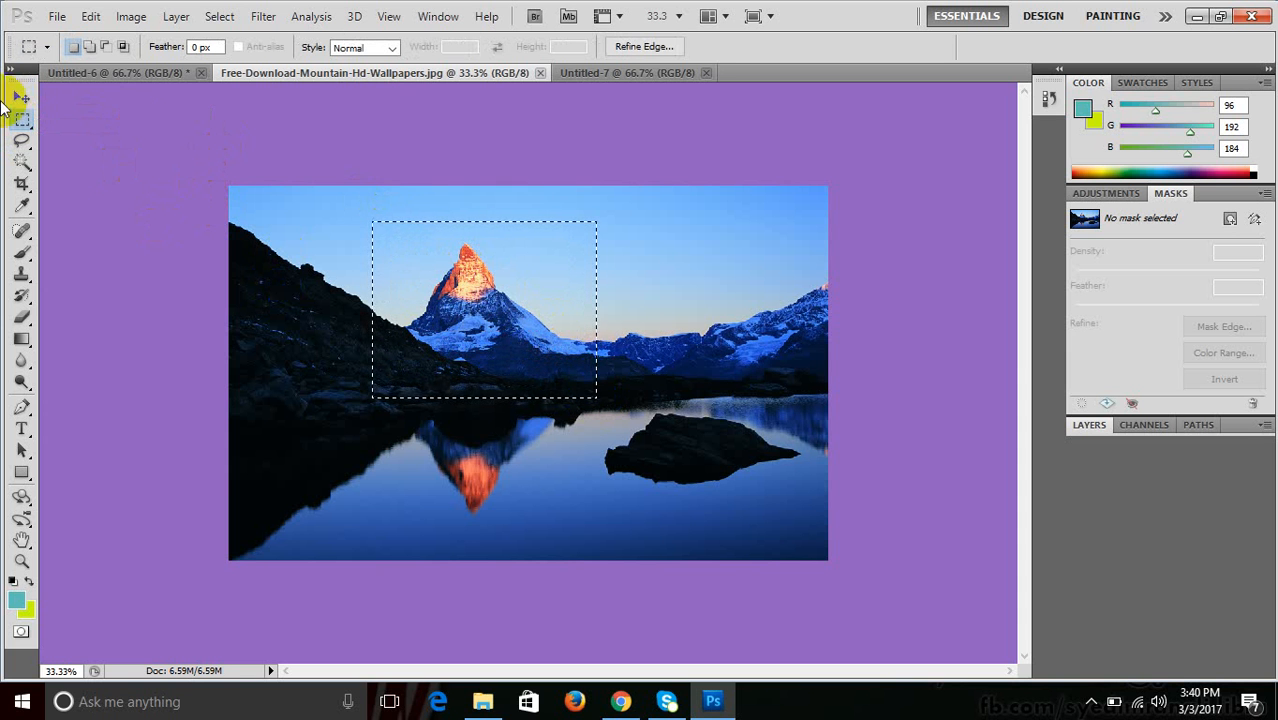
pyautogui.moveTo(432, 319); pyautogui.dragTo(542, 362)
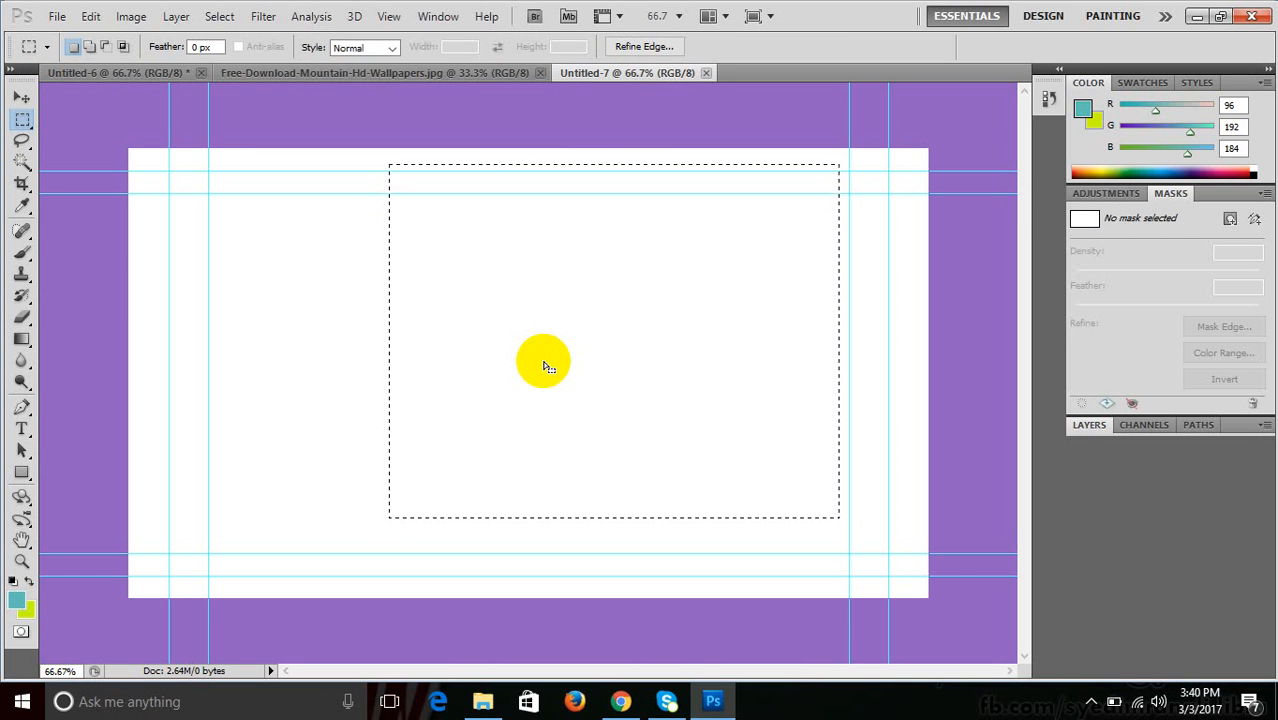
pyautogui.click(543, 366)
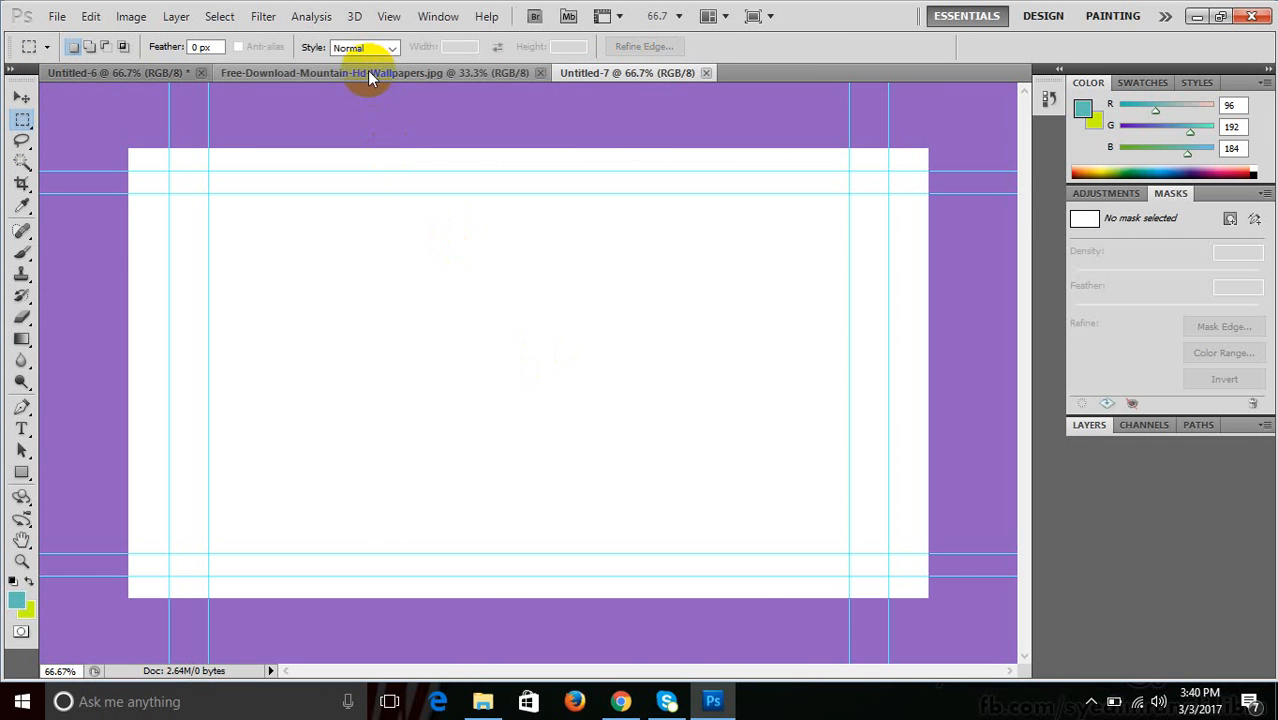
# Move the rectangular selection of the peak into Untitled-7 with the Move tool, place it near the canvas center, and delete it.
pyautogui.click(367, 72)
pyautogui.click(22, 100)
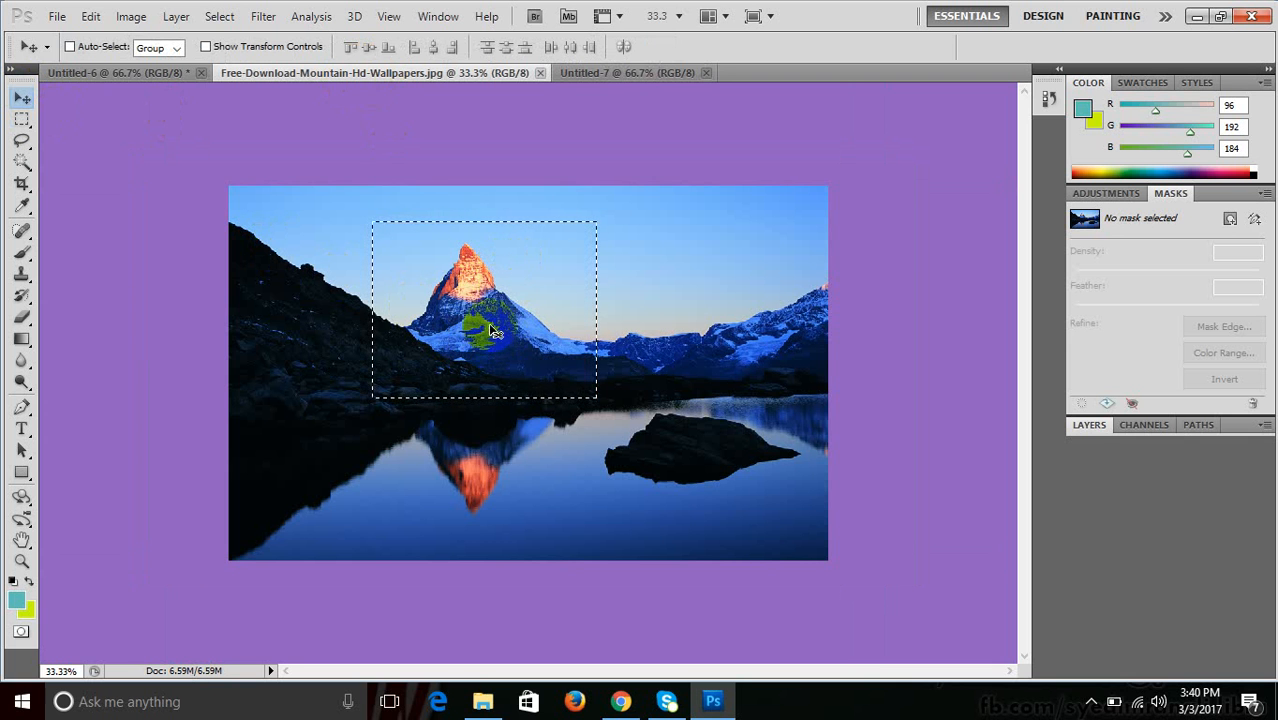
pyautogui.moveTo(490, 329); pyautogui.dragTo(585, 357)
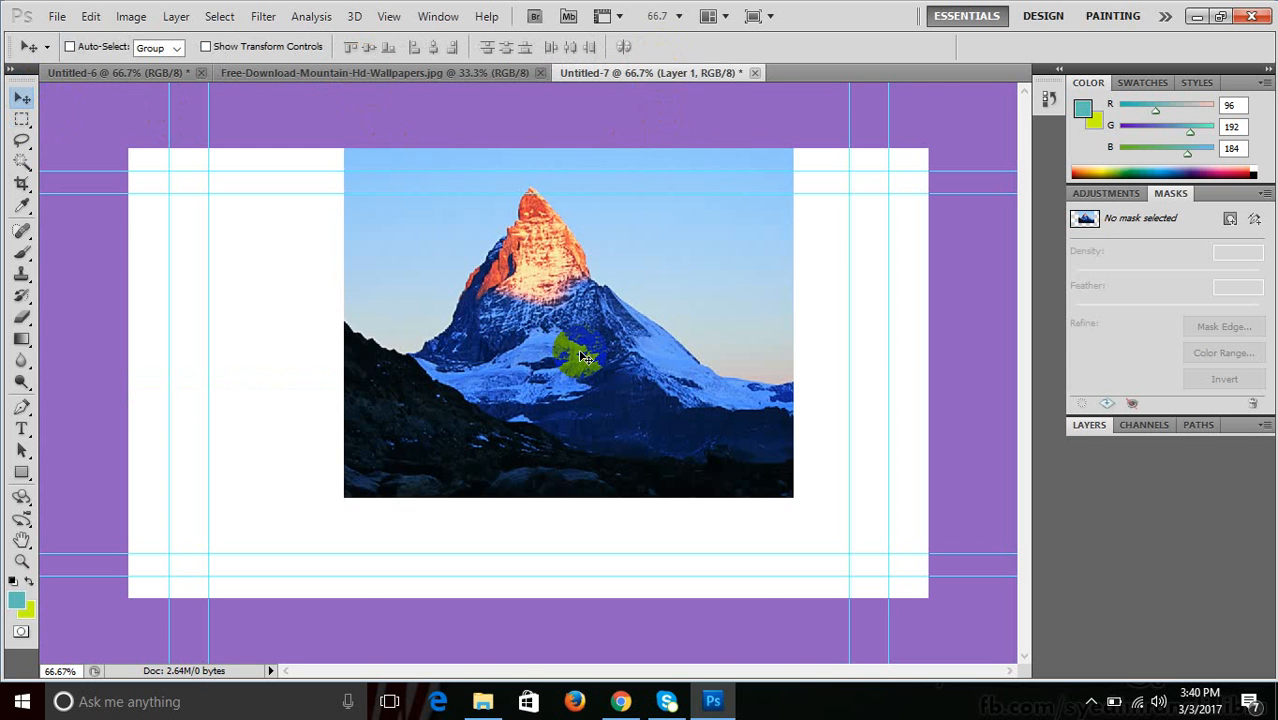
pyautogui.click(379, 75)
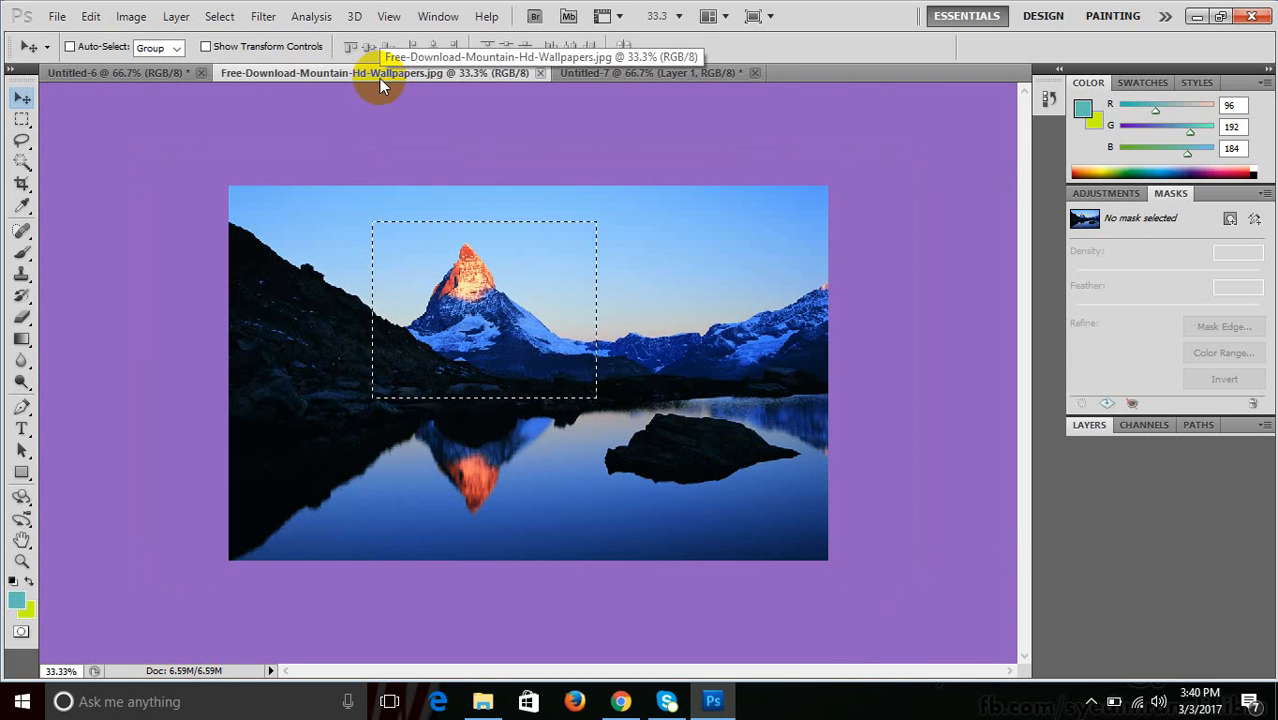
pyautogui.moveTo(626, 67); pyautogui.dragTo(599, 355)
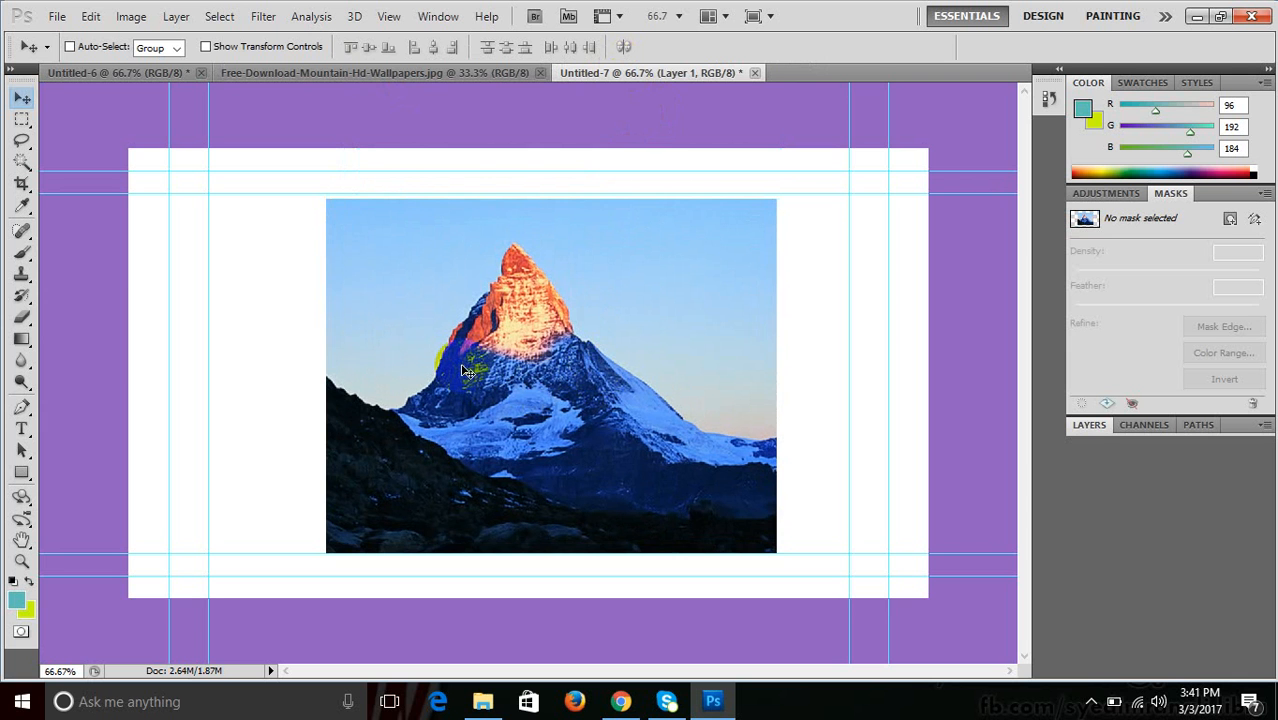
pyautogui.press('Delete')
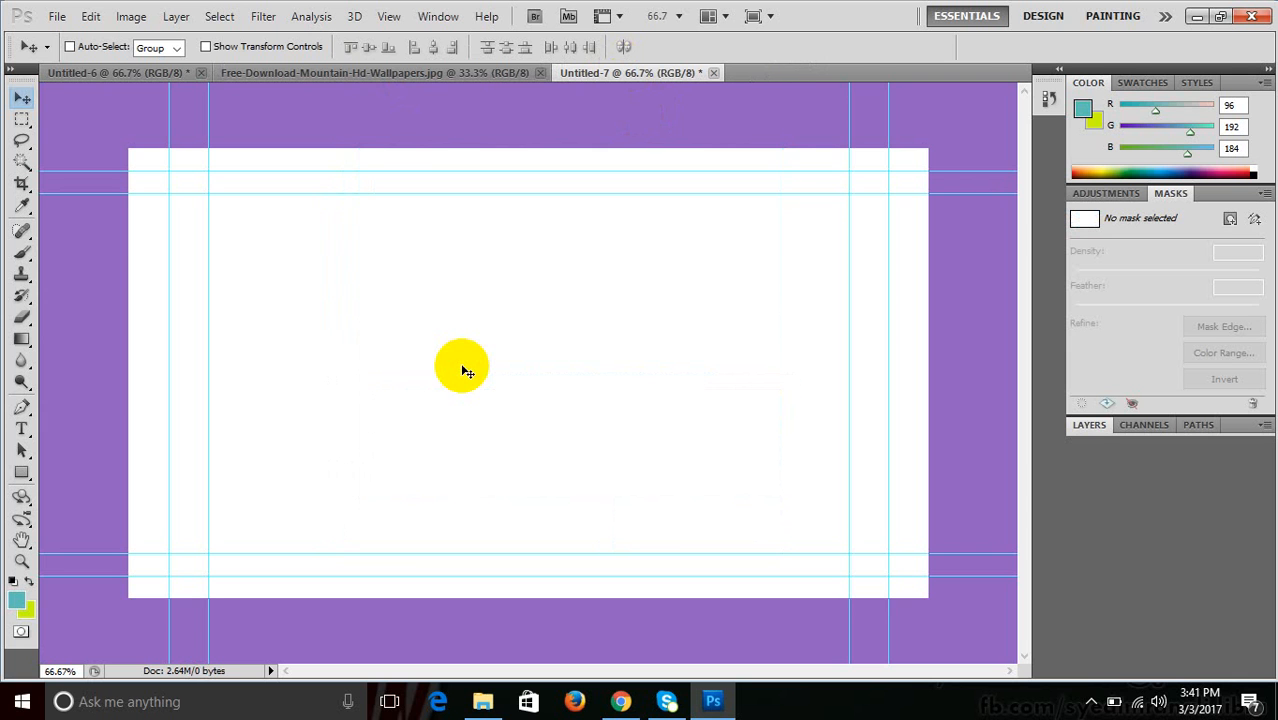
# Make an Elliptical Marquee selection around the peak in the mountain image.
pyautogui.click(423, 72)
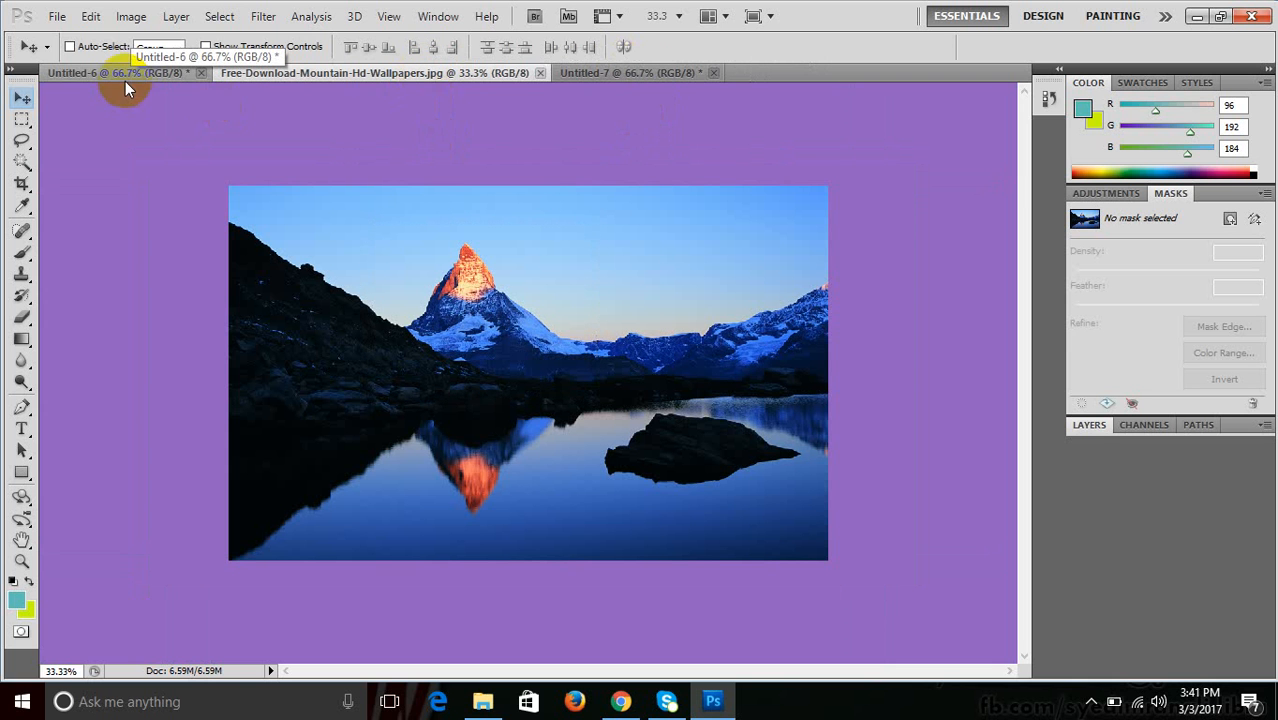
pyautogui.moveTo(22, 118); pyautogui.dragTo(134, 138)
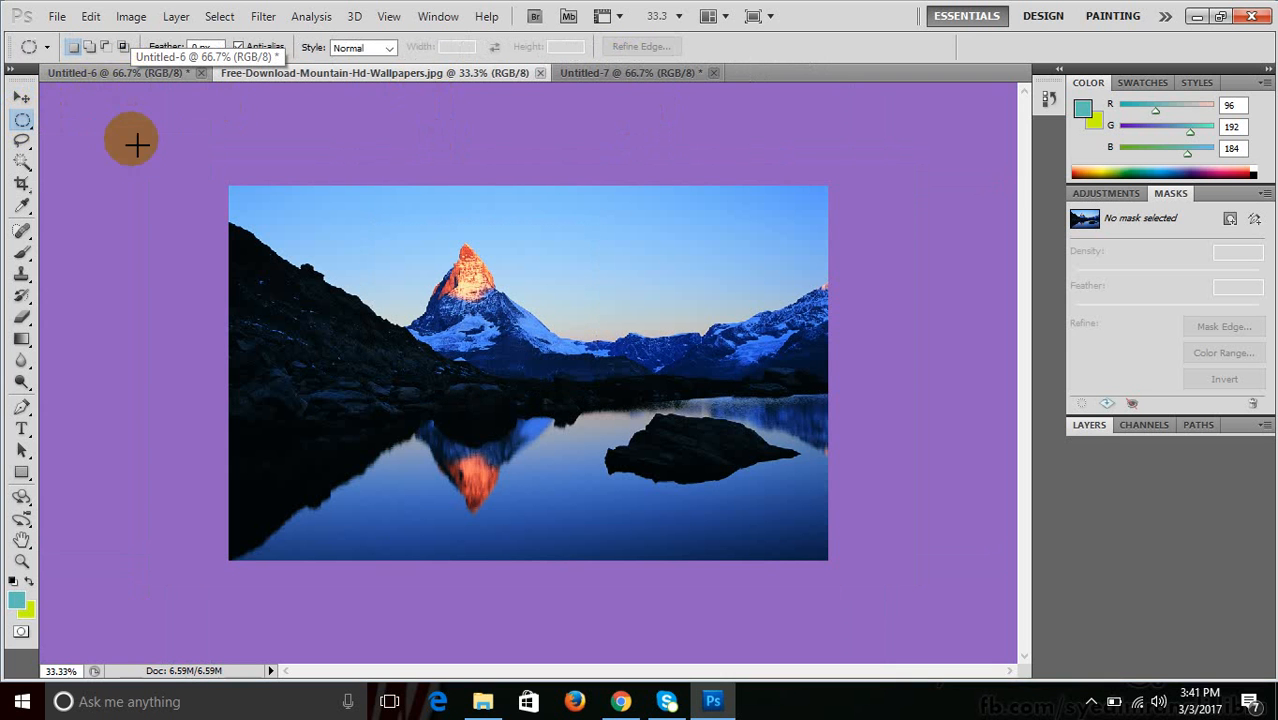
pyautogui.moveTo(352, 234); pyautogui.dragTo(575, 403)
pyautogui.moveTo(640, 428); pyautogui.dragTo(590, 410)
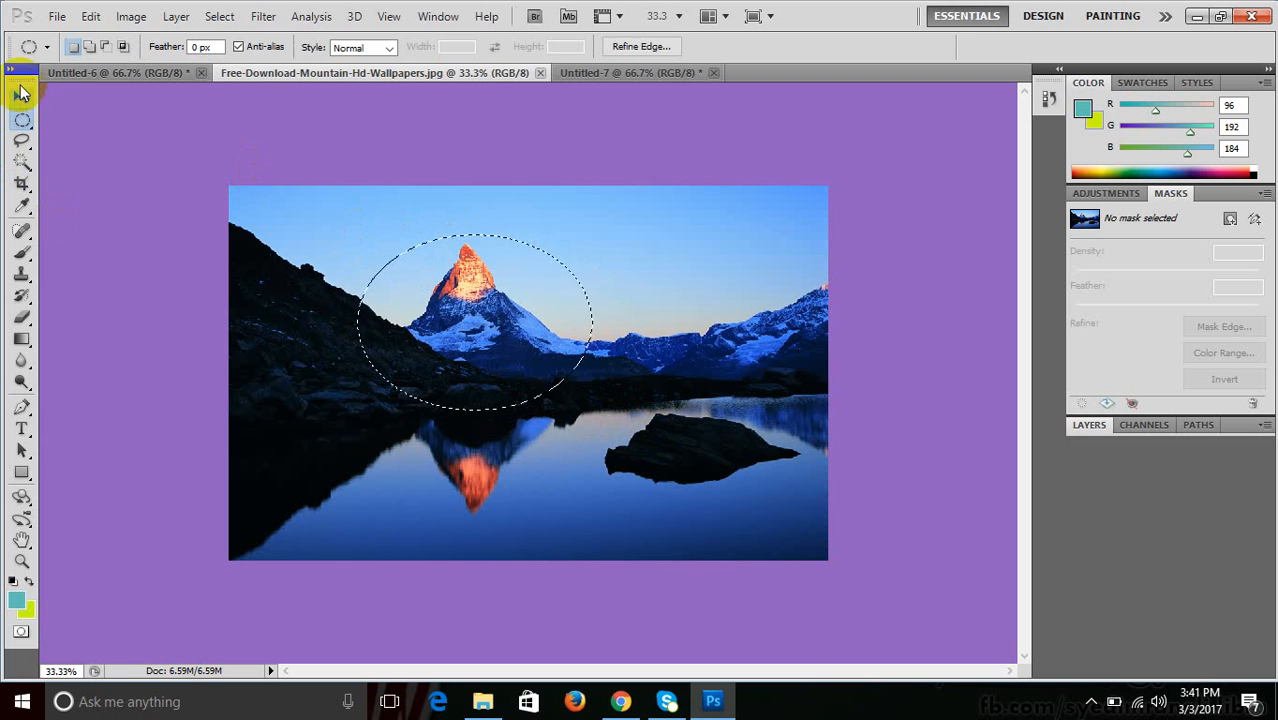
# Move the elliptical cutout of the peak into Untitled-7, shift it toward the canvas center, and undo both moves.
pyautogui.click(22, 97)
pyautogui.moveTo(510, 365); pyautogui.dragTo(559, 393)
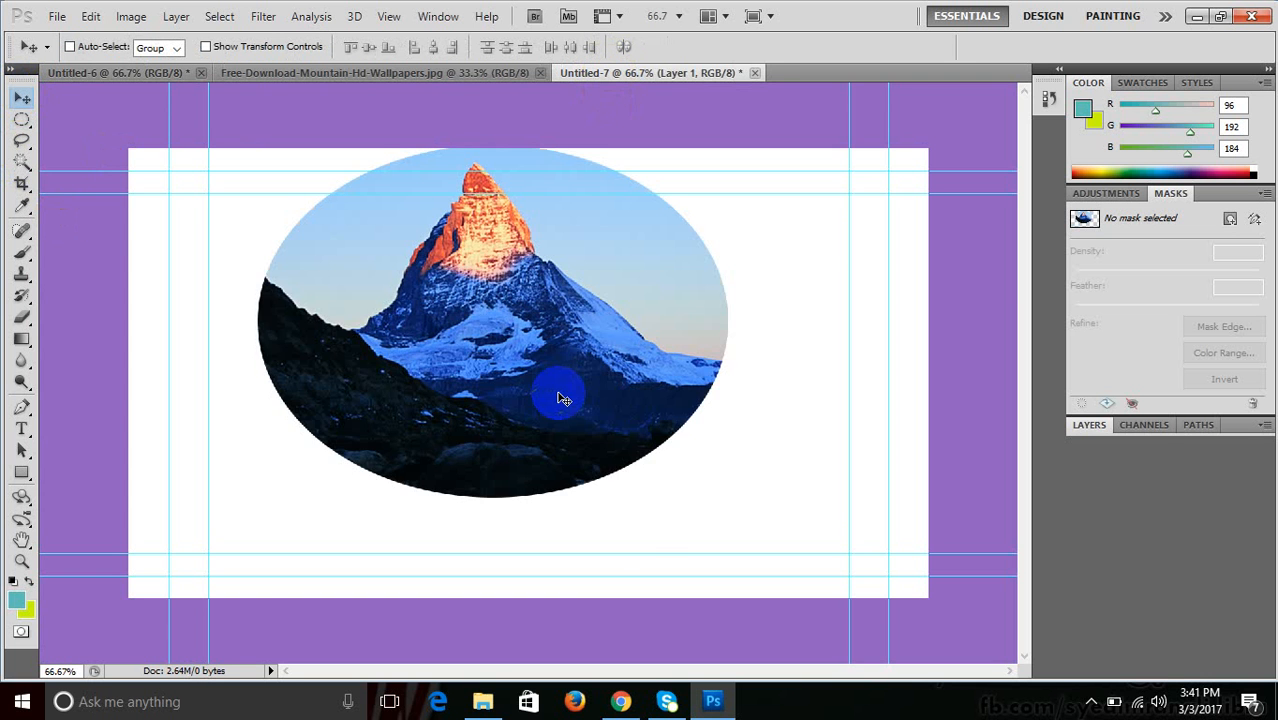
pyautogui.moveTo(562, 323); pyautogui.dragTo(604, 372)
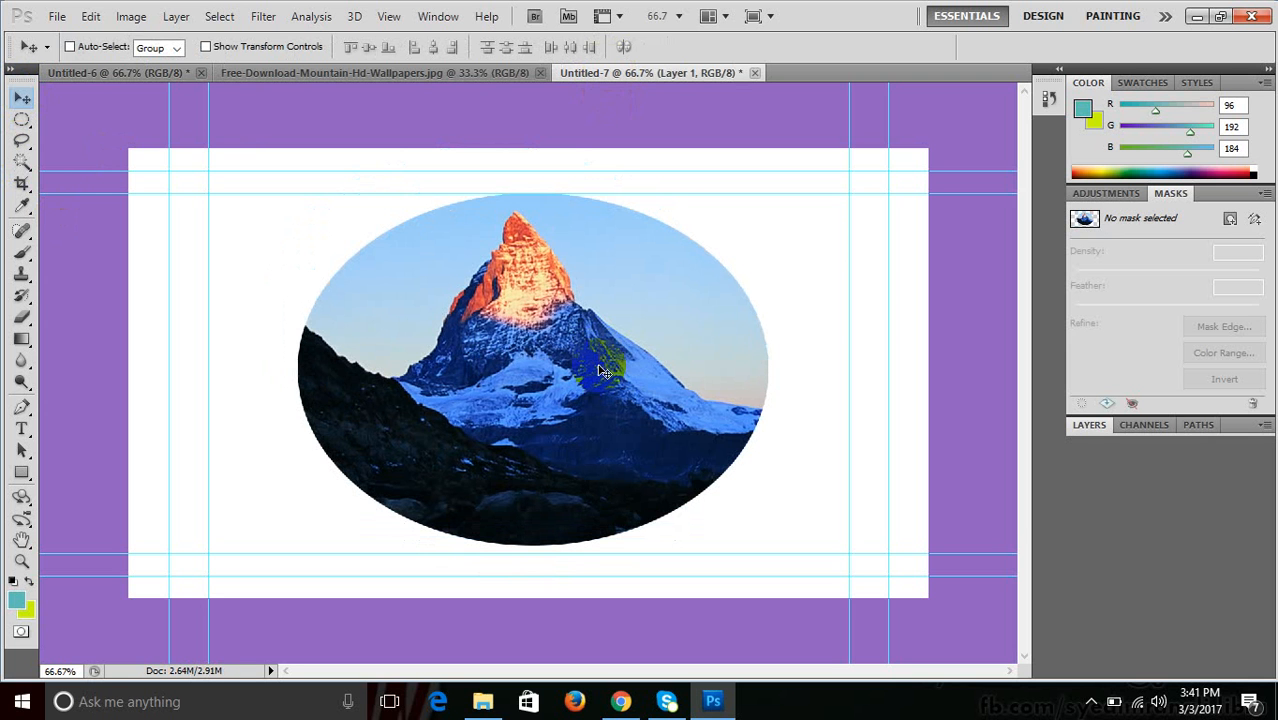
pyautogui.hotkey('ctrl', 'alt', 'z')
pyautogui.hotkey('ctrl', 'alt', 'z')
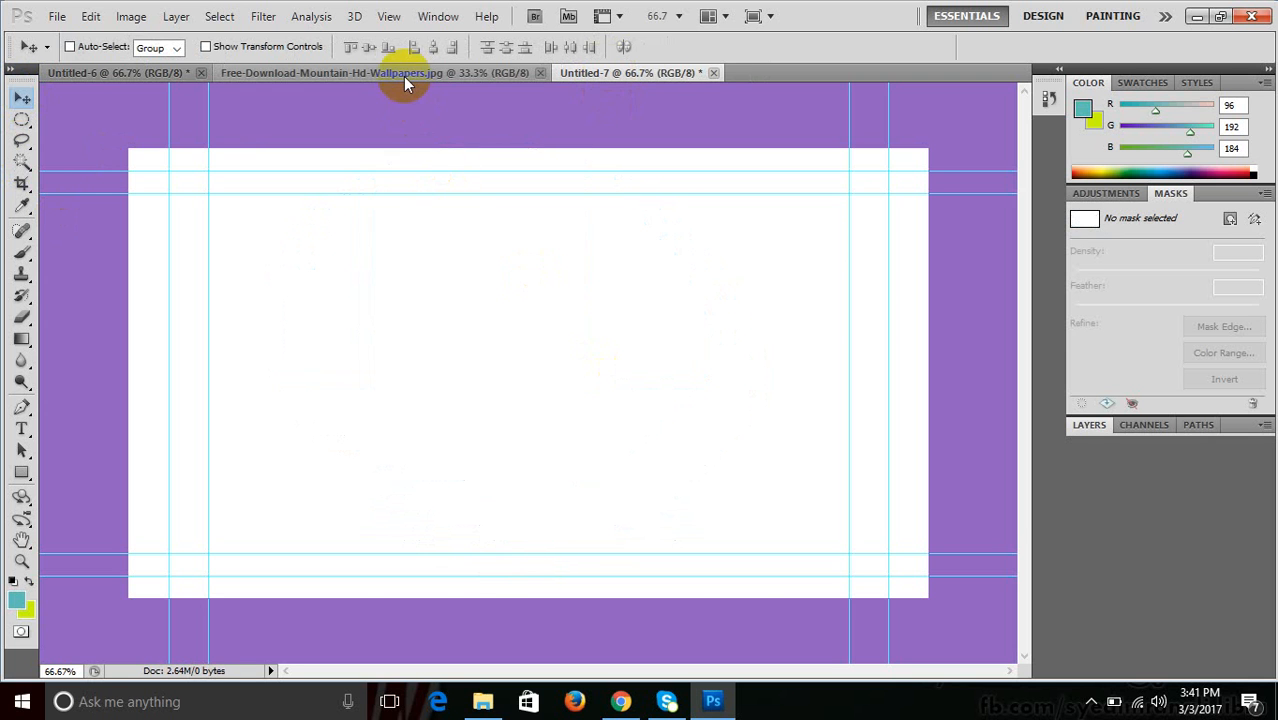
# Draw a freehand Lasso selection around the peak in the mountain image.
pyautogui.click(404, 78)
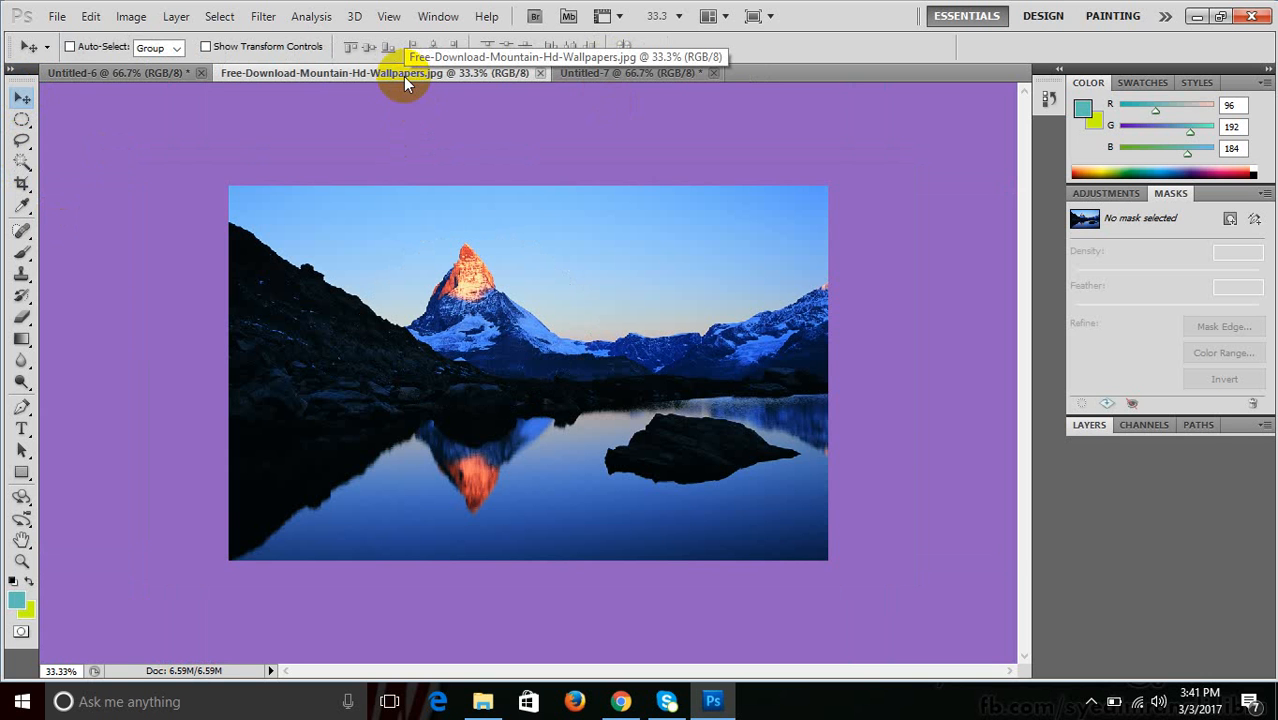
pyautogui.click(22, 120)
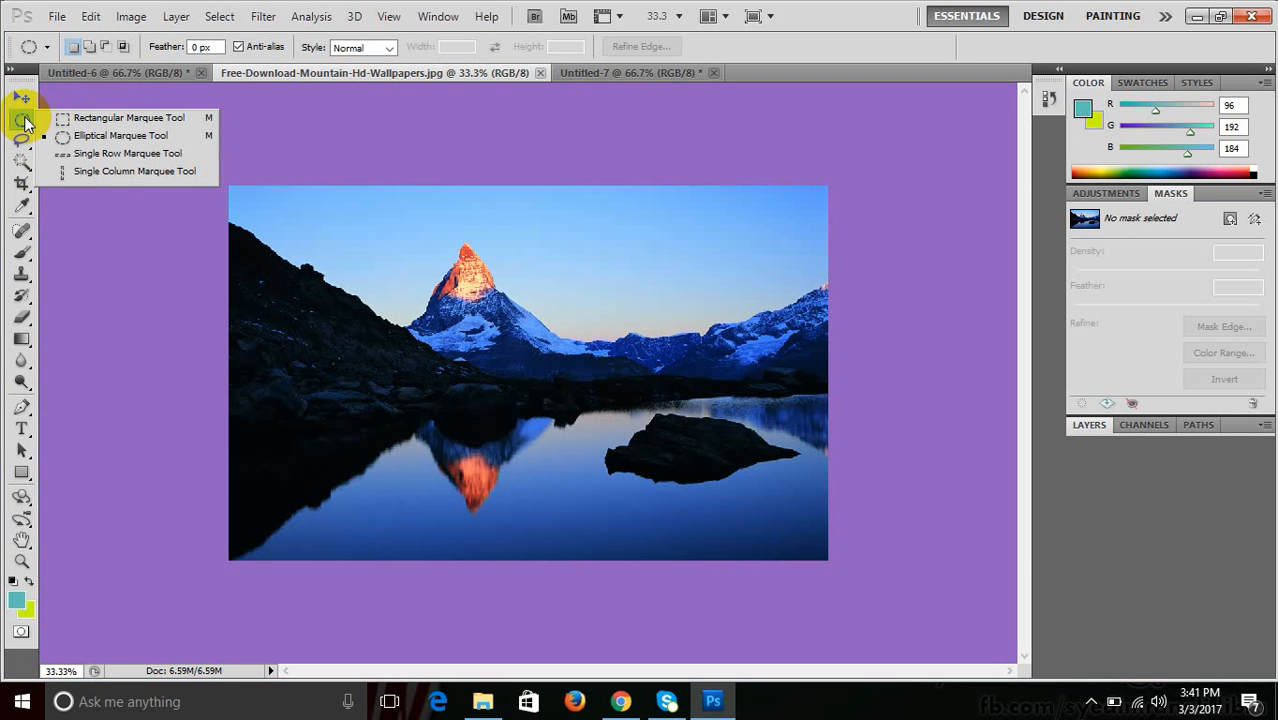
pyautogui.click(22, 140)
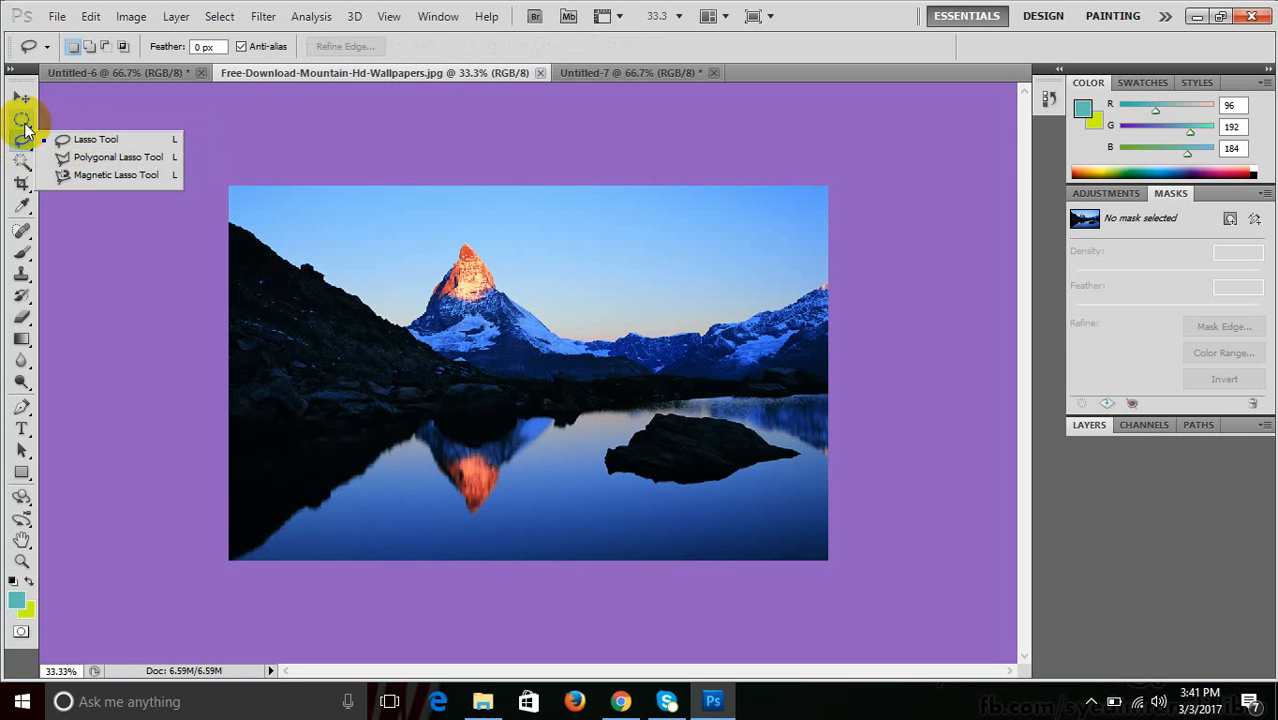
pyautogui.click(22, 119)
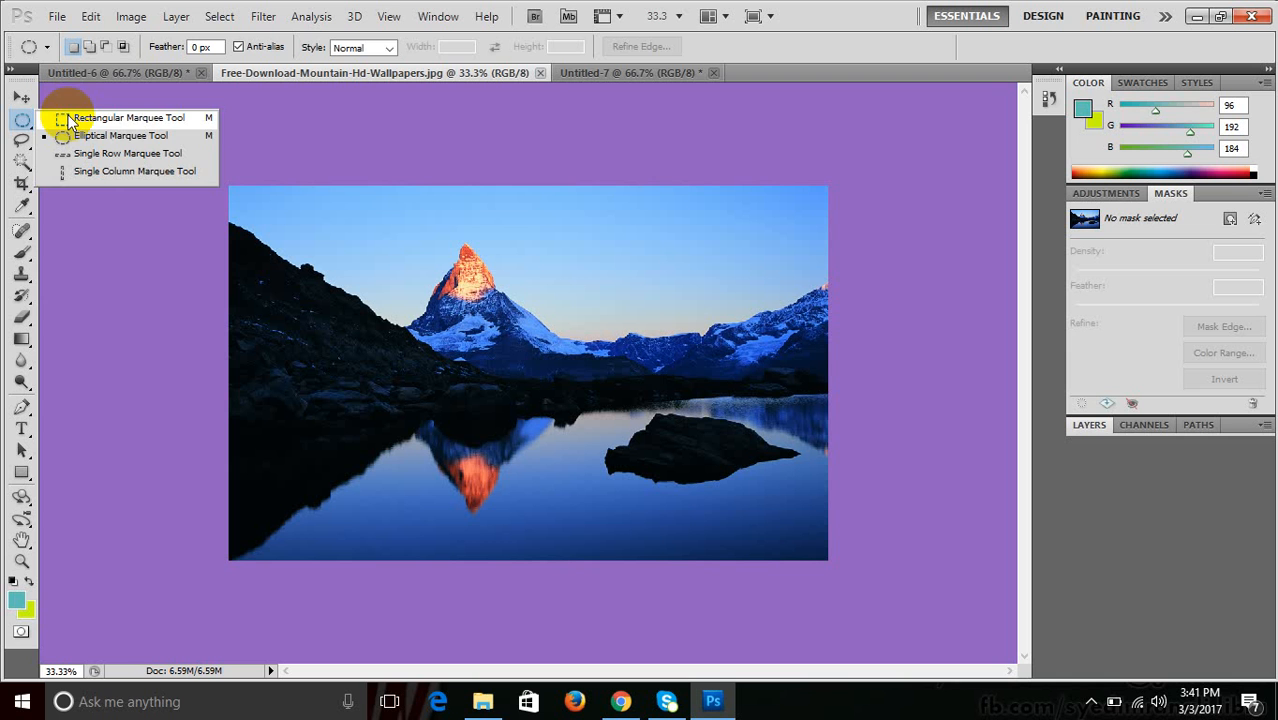
pyautogui.click(23, 141)
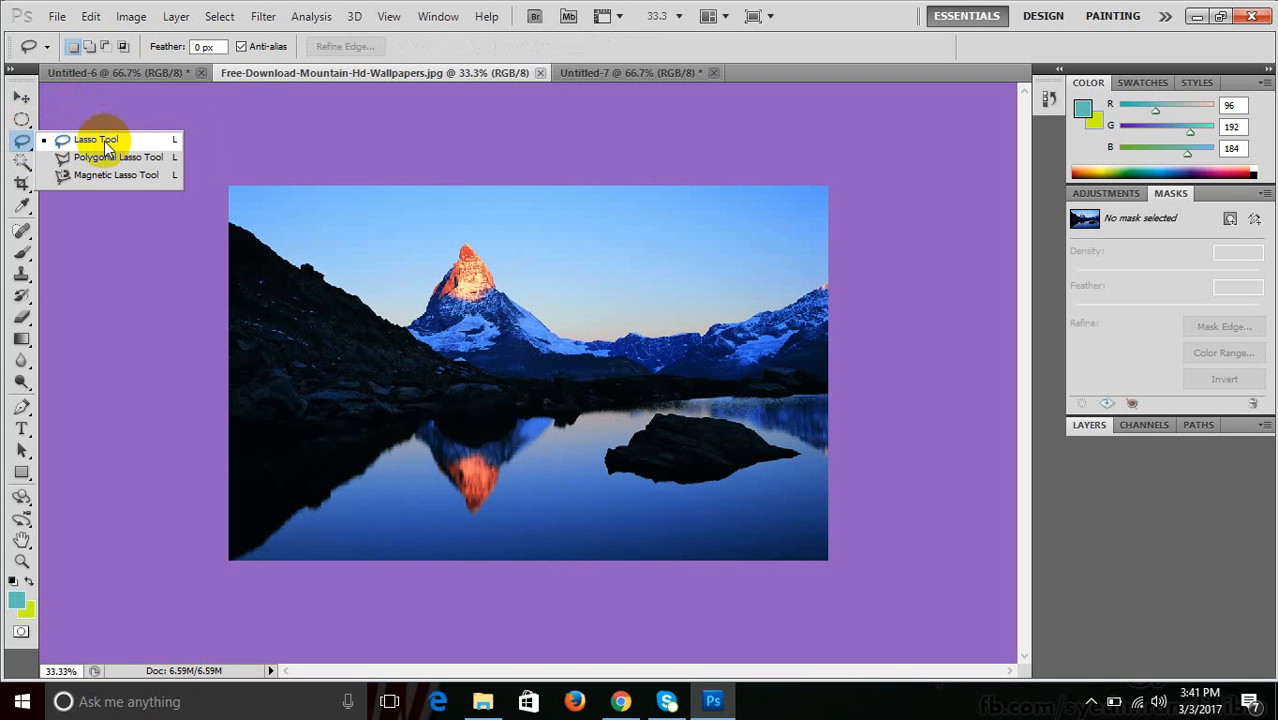
pyautogui.click(100, 141)
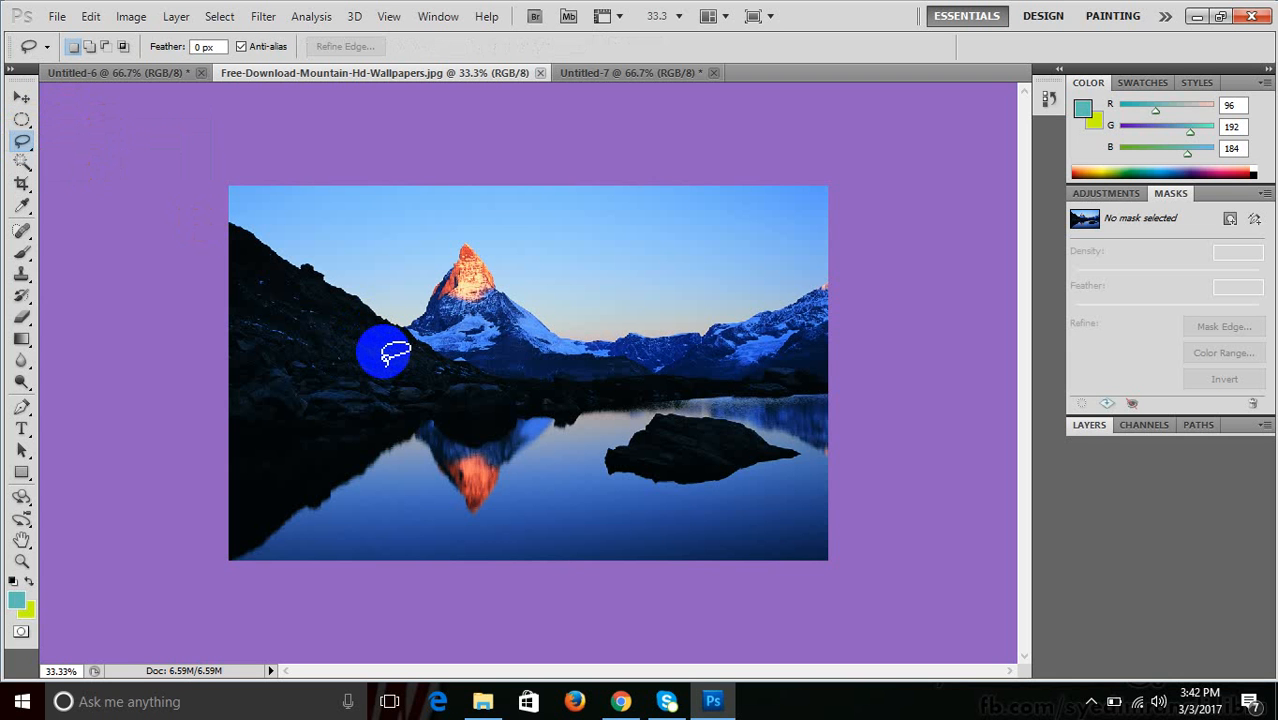
pyautogui.moveTo(383, 360)
pyautogui.mouseDown()
pyautogui.moveTo(381, 300)
pyautogui.moveTo(411, 228)
pyautogui.moveTo(468, 214)
pyautogui.moveTo(566, 310)
pyautogui.moveTo(576, 342)
pyautogui.moveTo(553, 386)
pyautogui.moveTo(393, 355)
pyautogui.mouseUp()
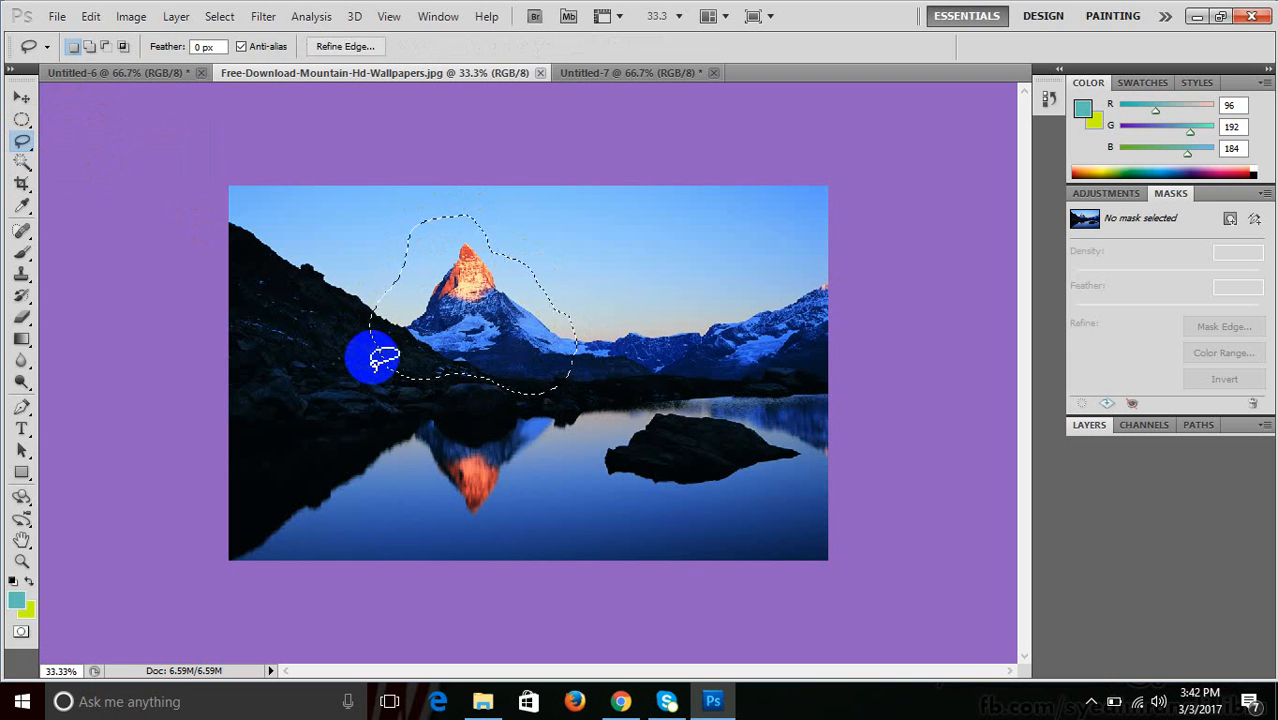
# Move the lassoed peak into Untitled-7, undo the move, and deselect in the mountain image.
pyautogui.click(21, 97)
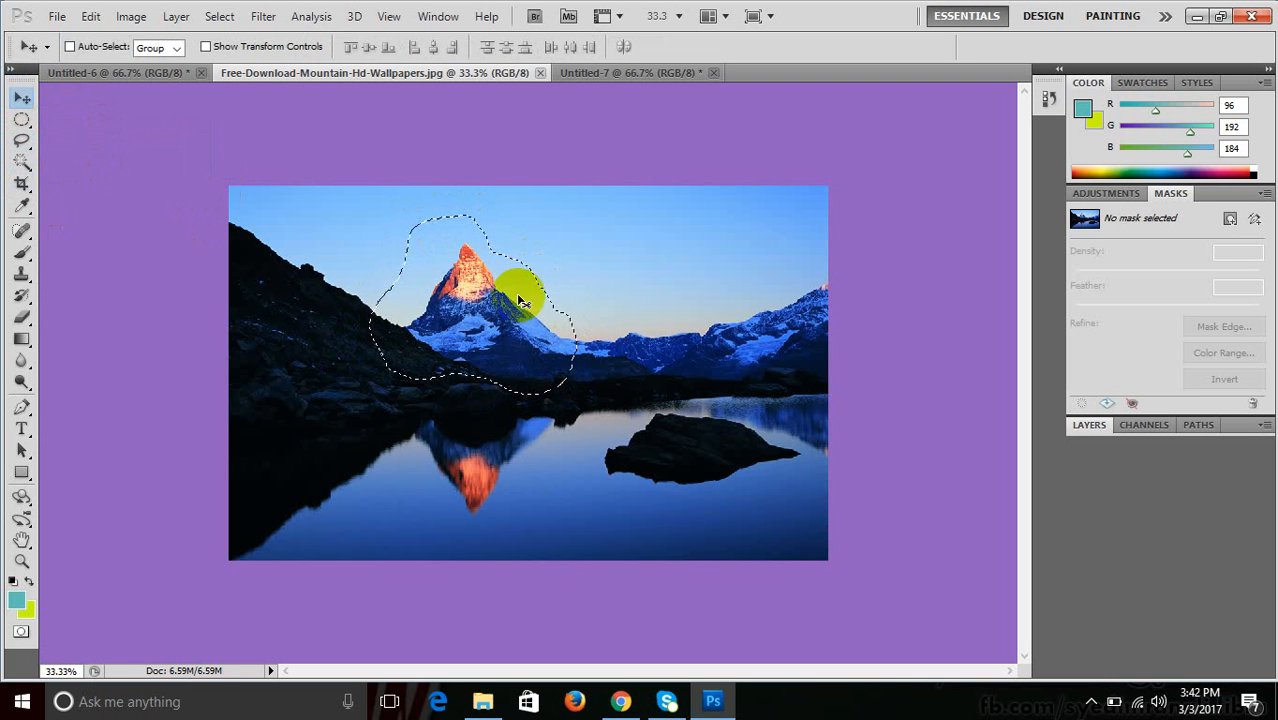
pyautogui.moveTo(516, 293)
pyautogui.mouseDown()
pyautogui.moveTo(605, 40)
pyautogui.moveTo(580, 345)
pyautogui.moveTo(556, 354)
pyautogui.moveTo(553, 381)
pyautogui.mouseUp()
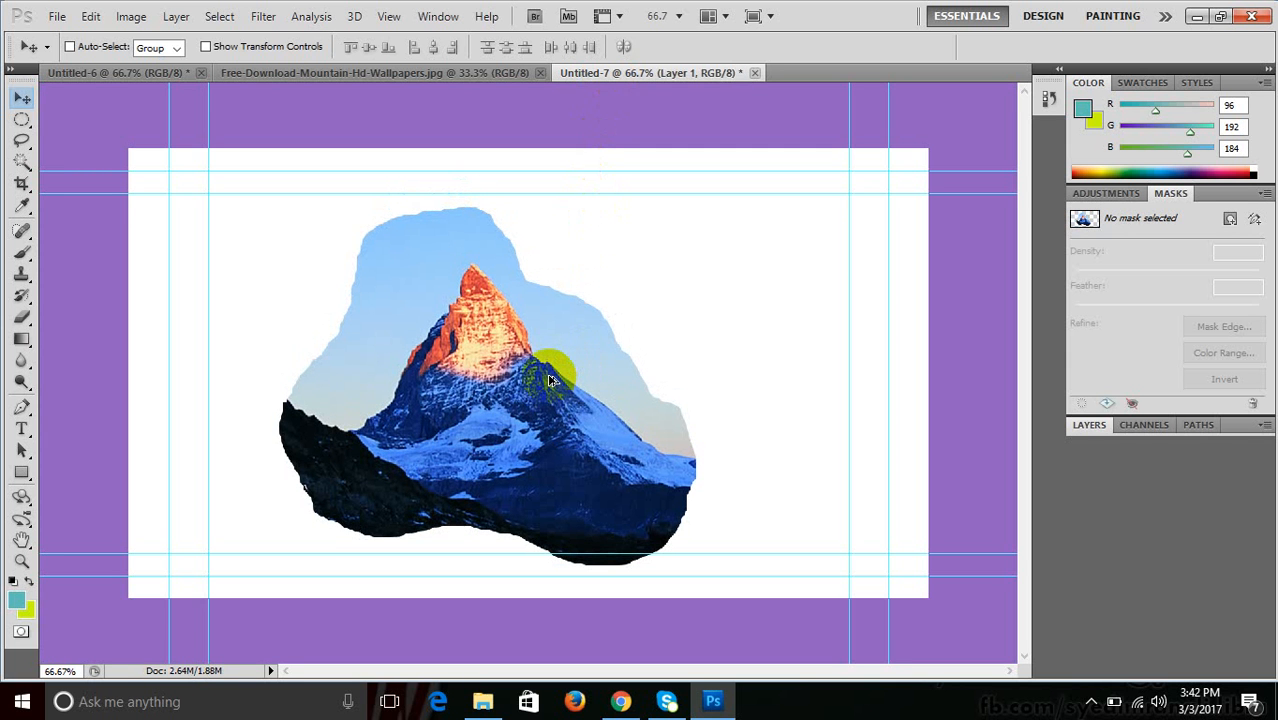
pyautogui.hotkey('ctrl', 'z')
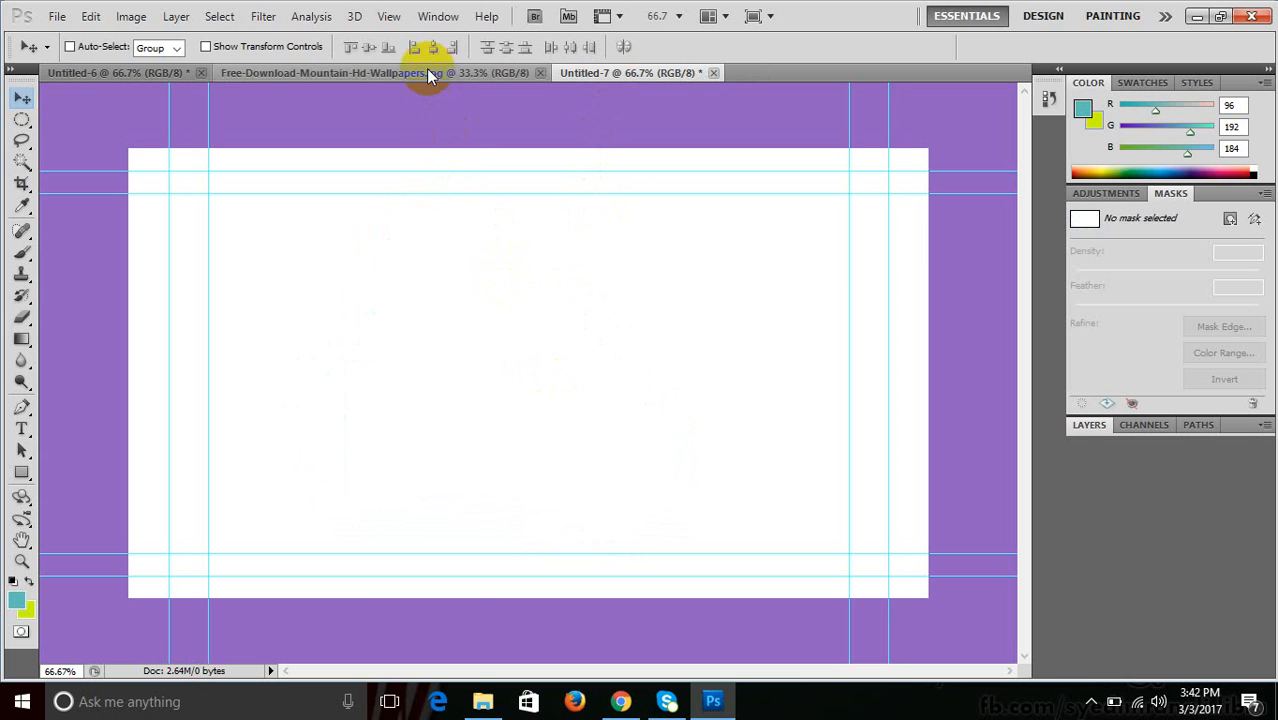
pyautogui.click(430, 73)
pyautogui.hotkey('ctrl', 'd')
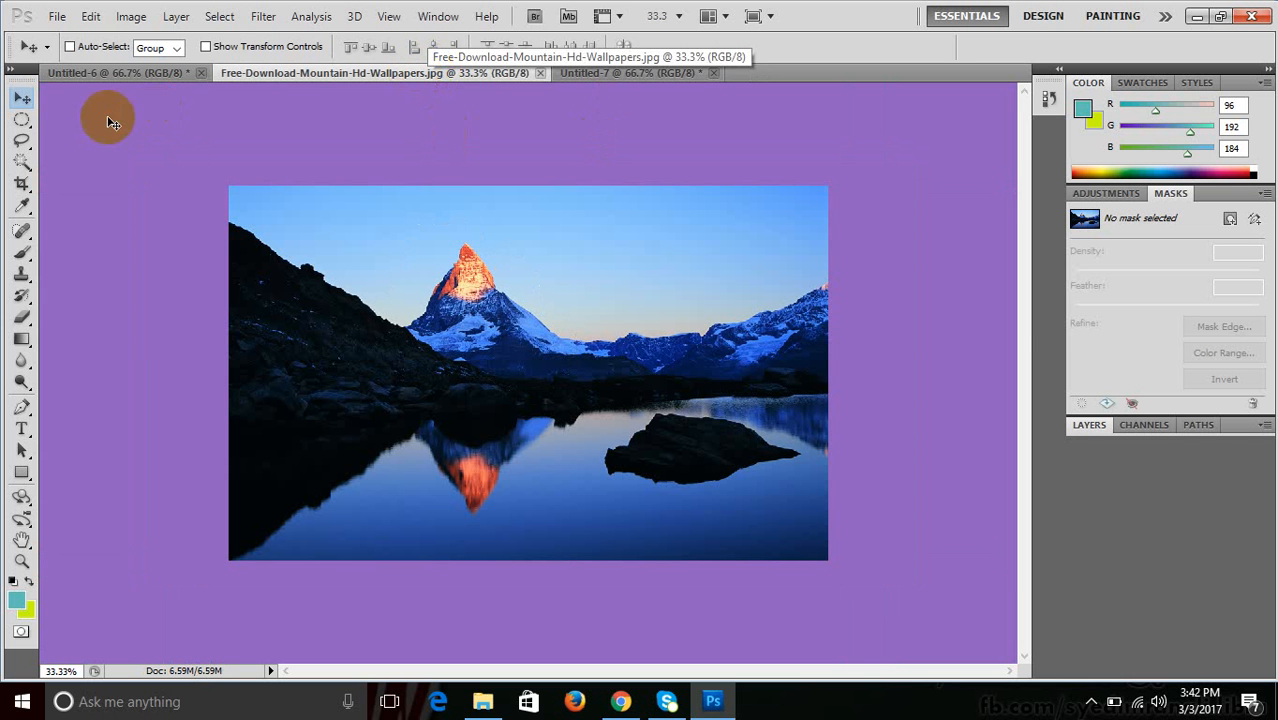
# Draw a straight-edged Polygonal Lasso selection around the peak in the mountain image.
pyautogui.click(22, 143)
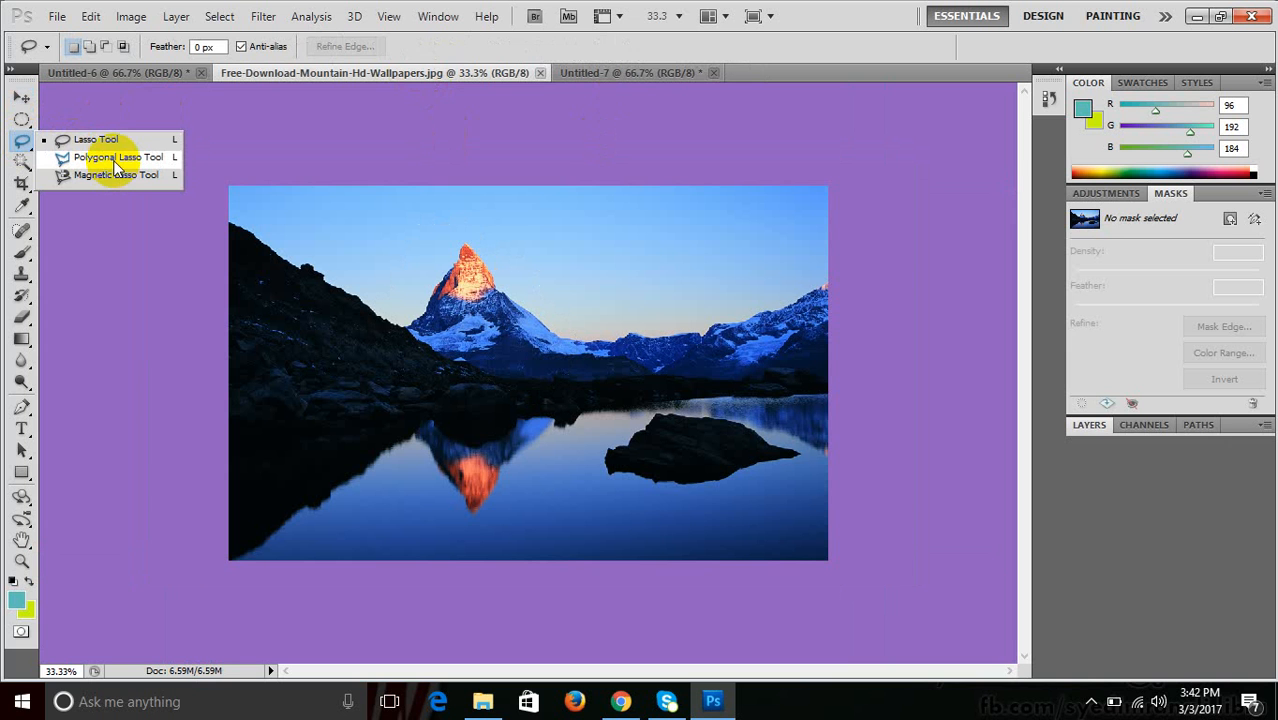
pyautogui.click(115, 160)
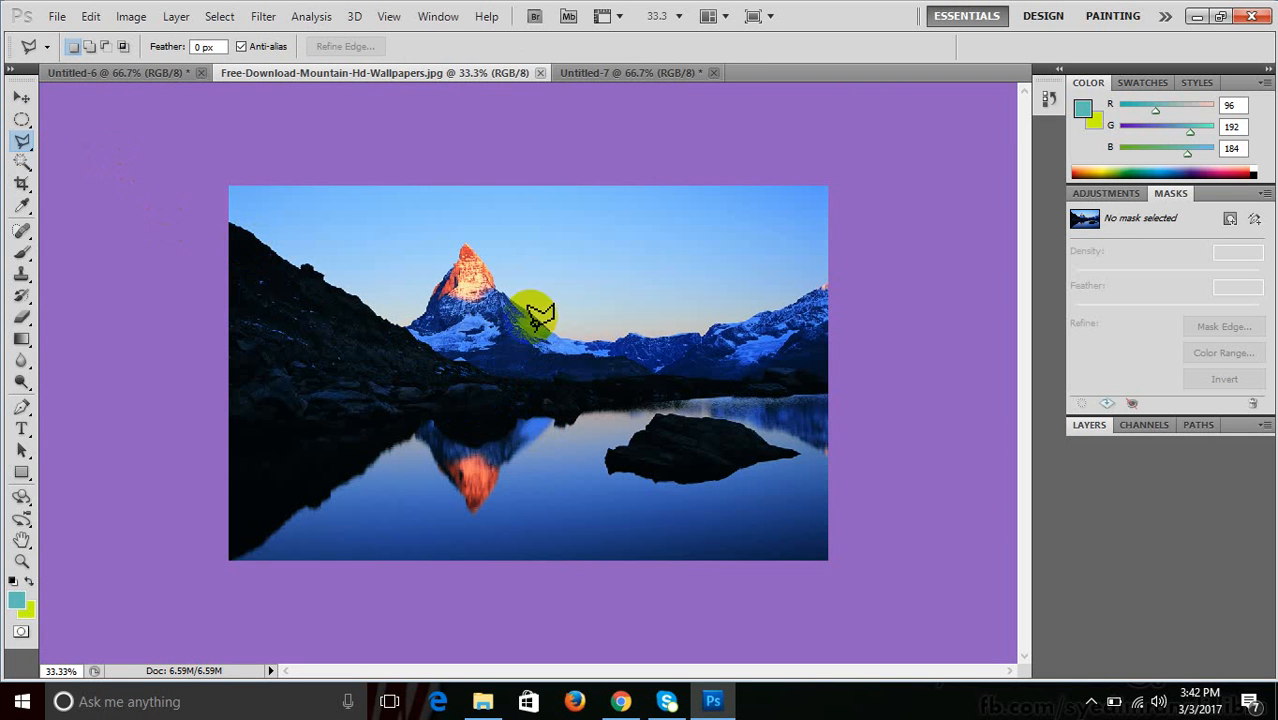
pyautogui.click(565, 305)
pyautogui.click(535, 215)
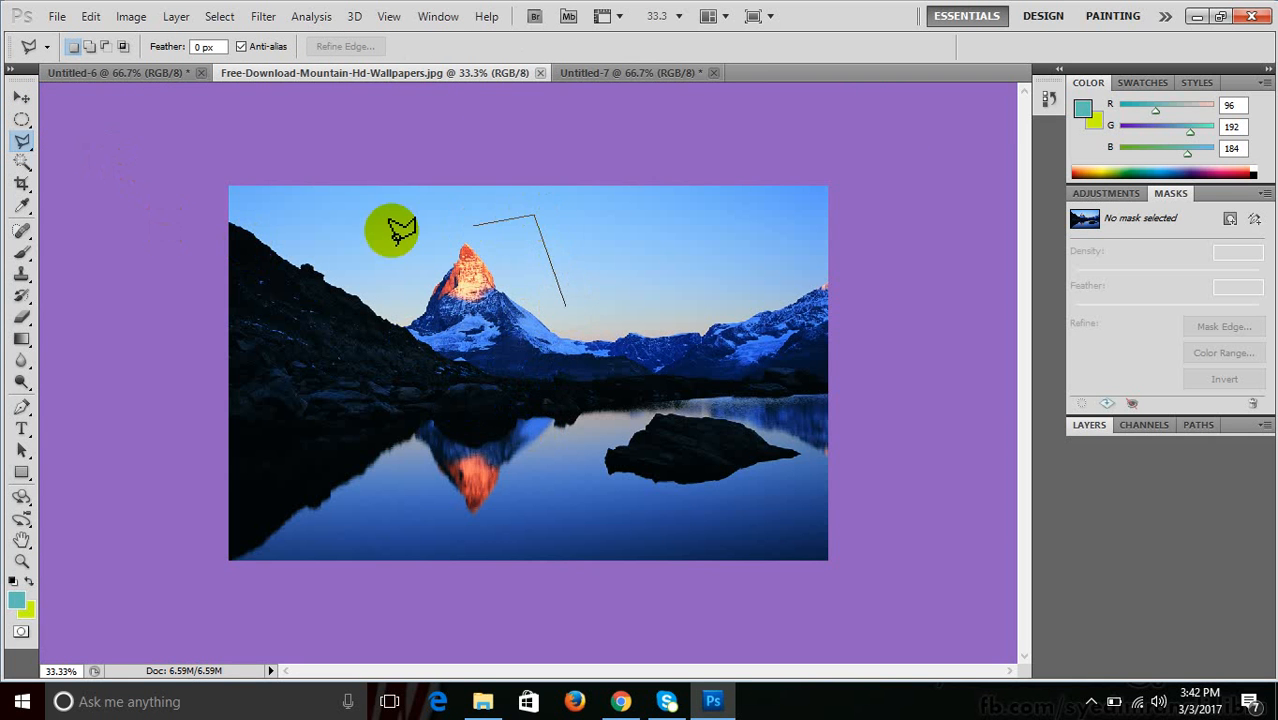
pyautogui.click(365, 228)
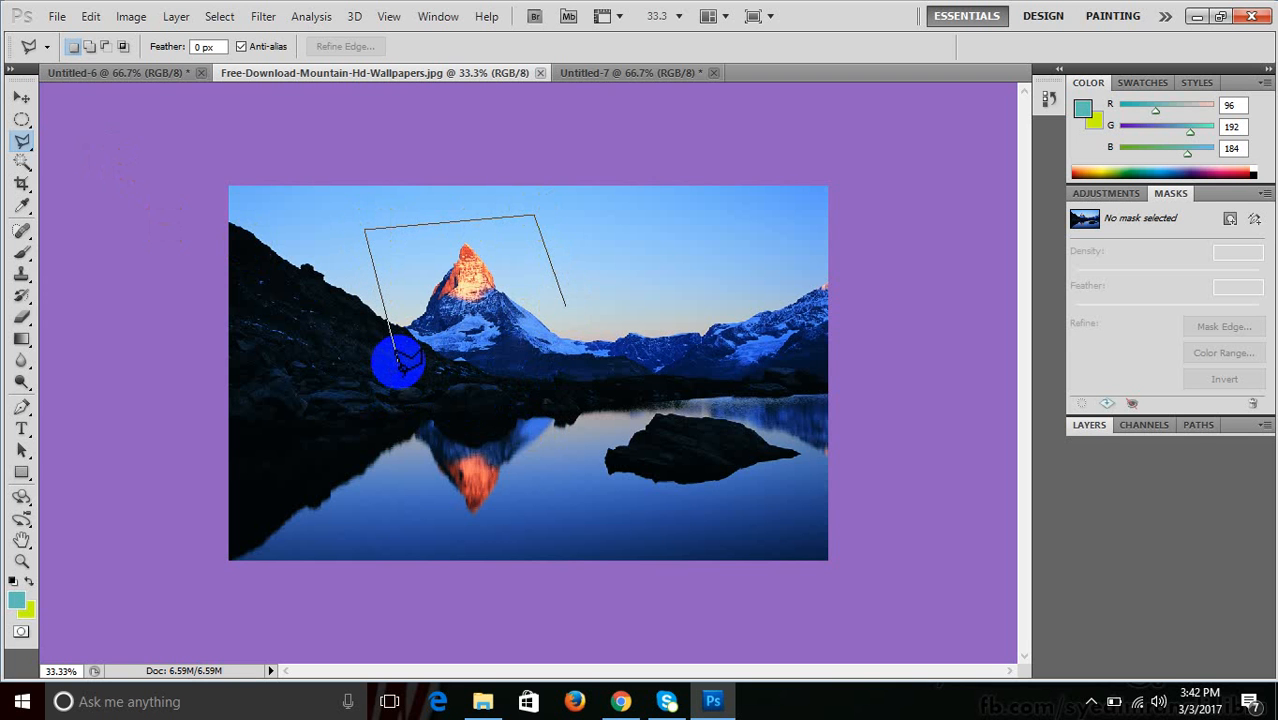
pyautogui.click(397, 360)
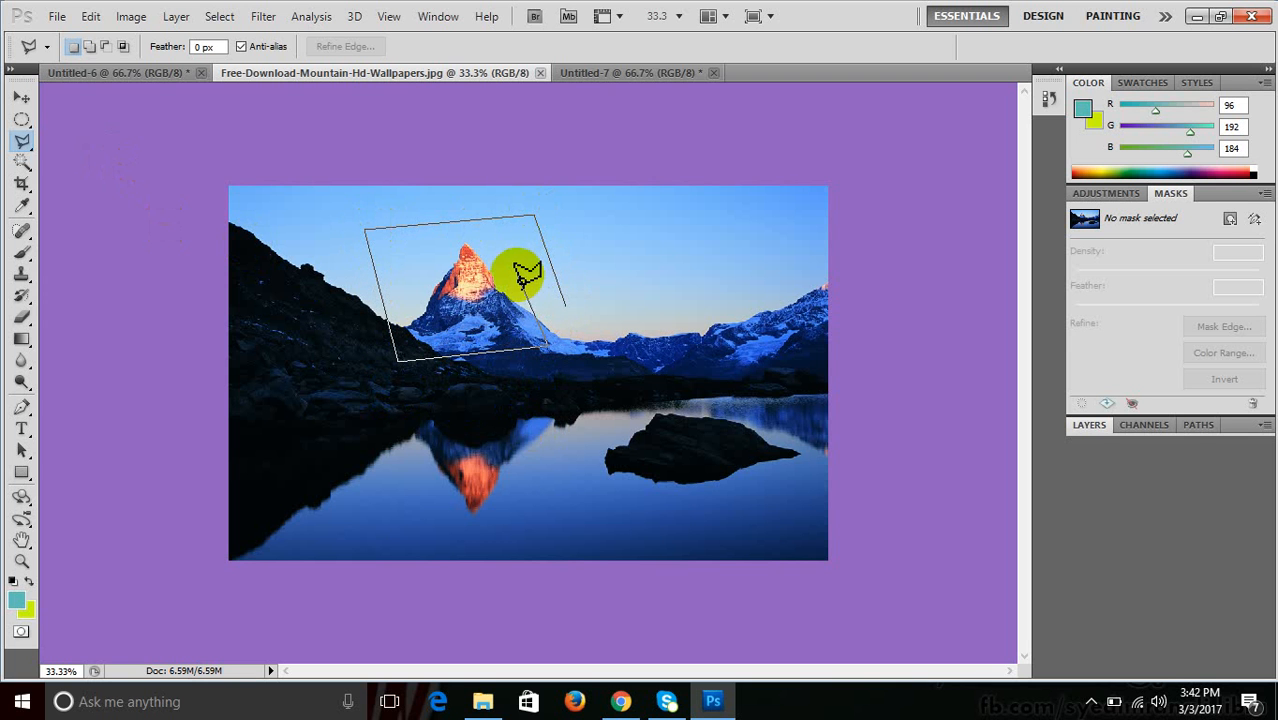
pyautogui.click(566, 306)
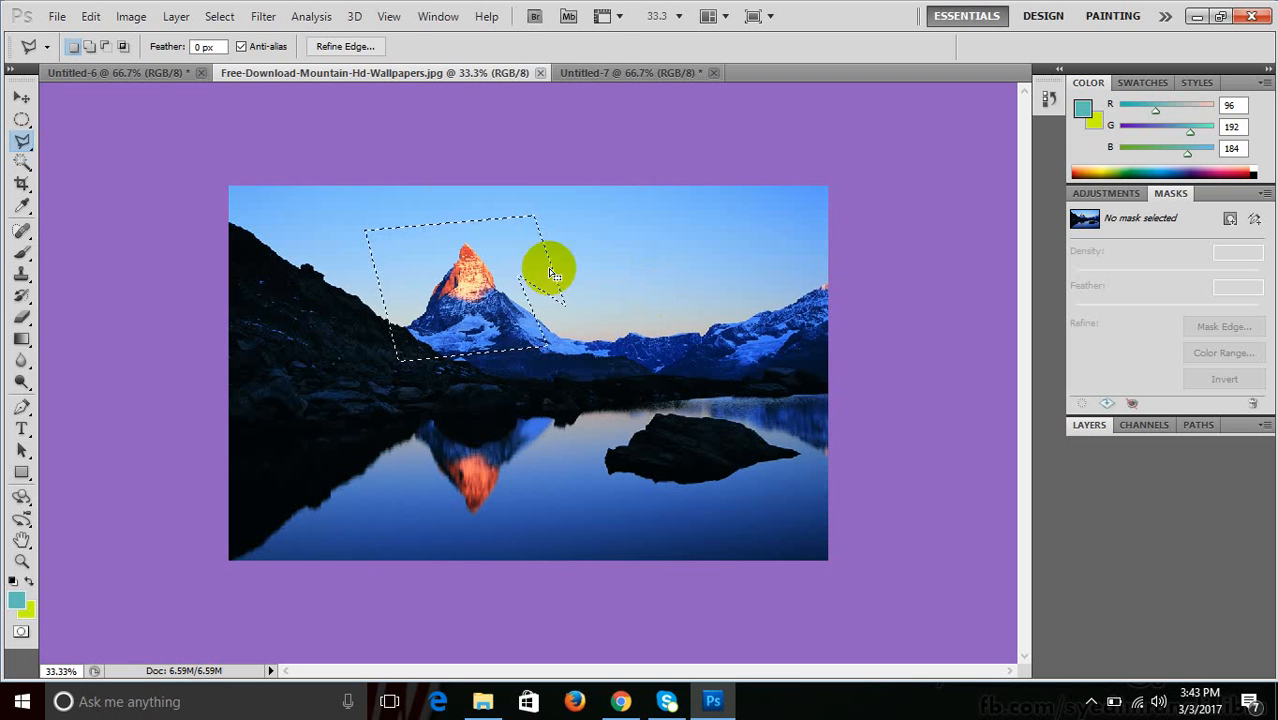
# Move the polygonal cutout of the peak into Untitled-7, undo the move, and deselect in the mountain image.
pyautogui.click(22, 97)
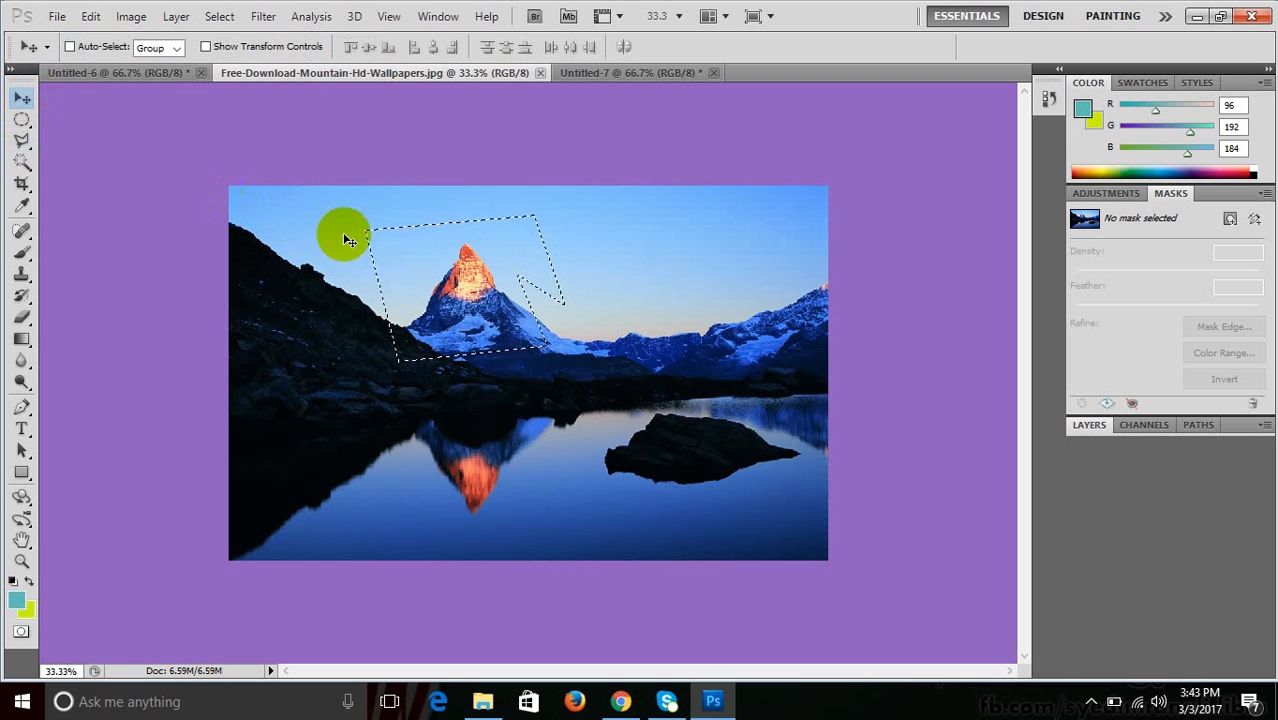
pyautogui.moveTo(422, 262); pyautogui.dragTo(477, 377)
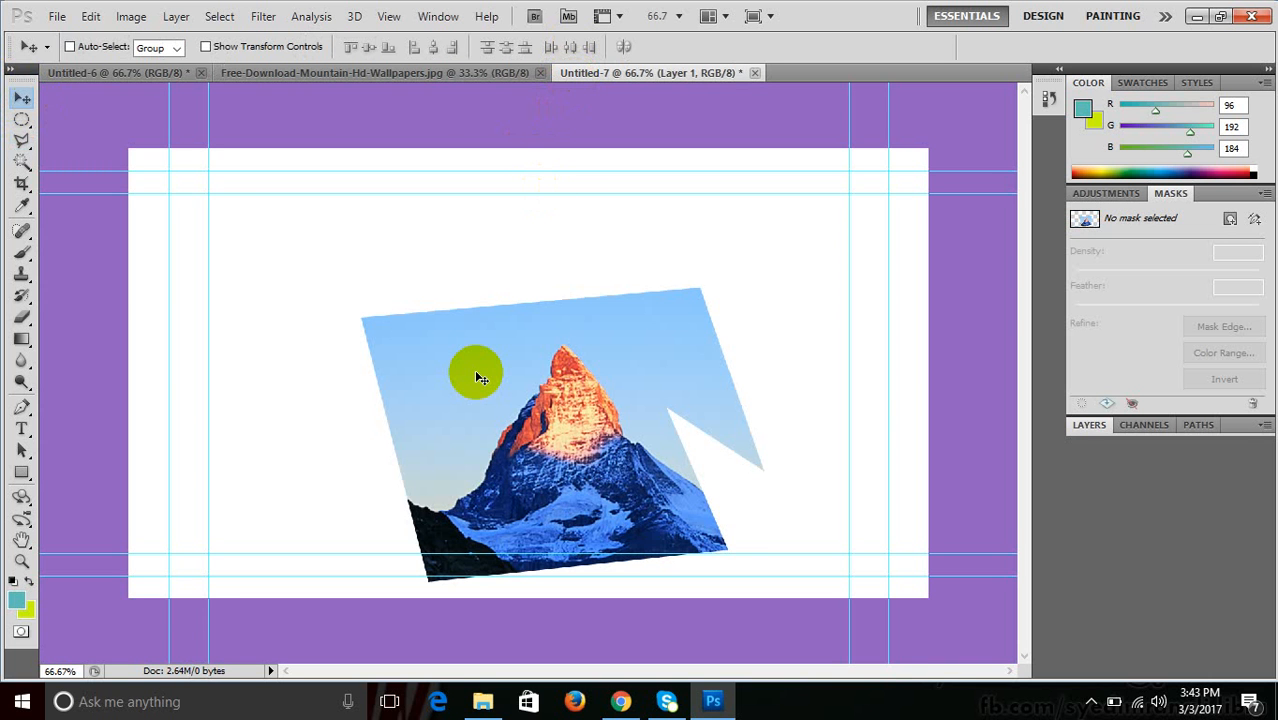
pyautogui.hotkey('ctrl', 'z')
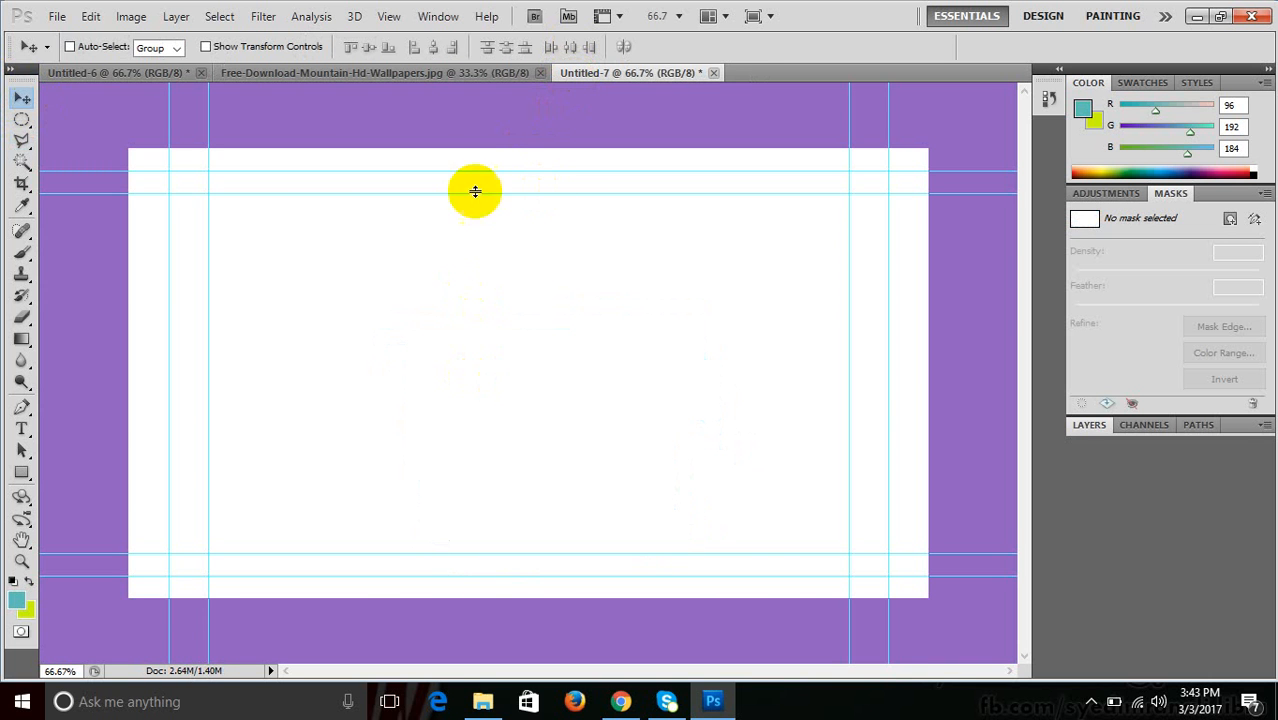
pyautogui.click(443, 75)
pyautogui.hotkey('ctrl', 'd')
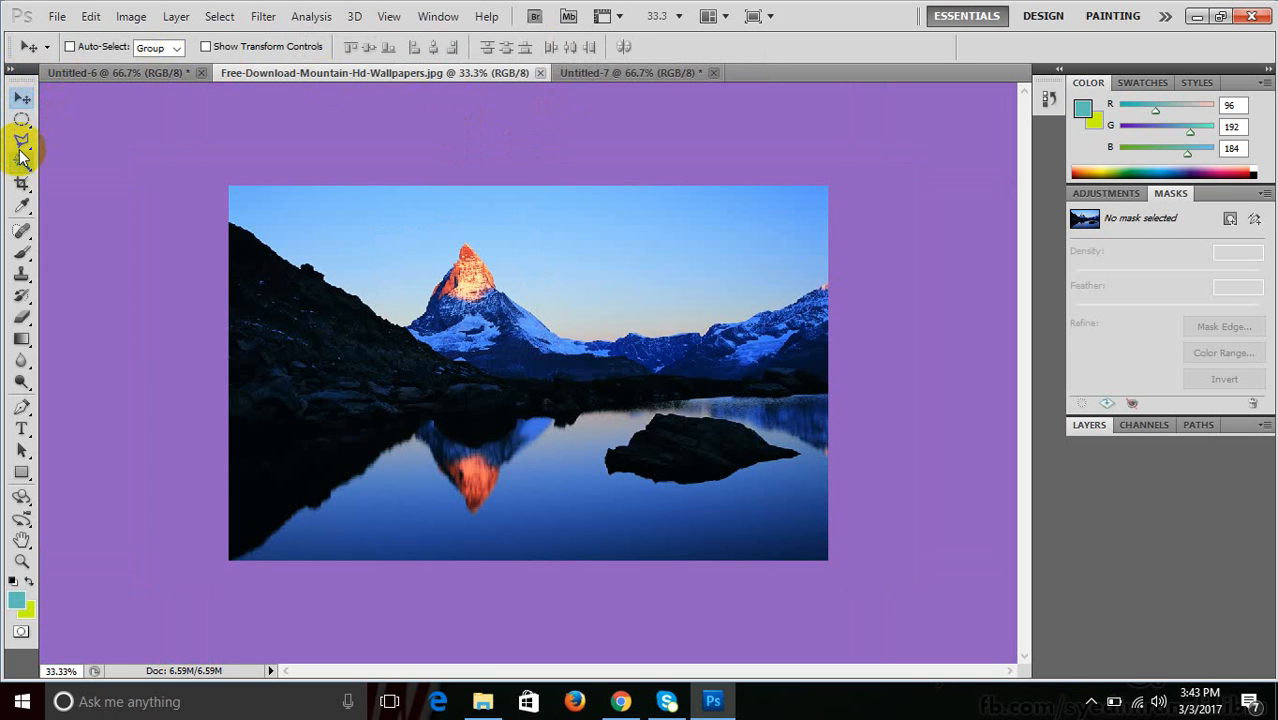
pyautogui.moveTo(22, 141)
pyautogui.mouseDown()
pyautogui.moveTo(110, 160)
pyautogui.moveTo(110, 183)
pyautogui.mouseUp()
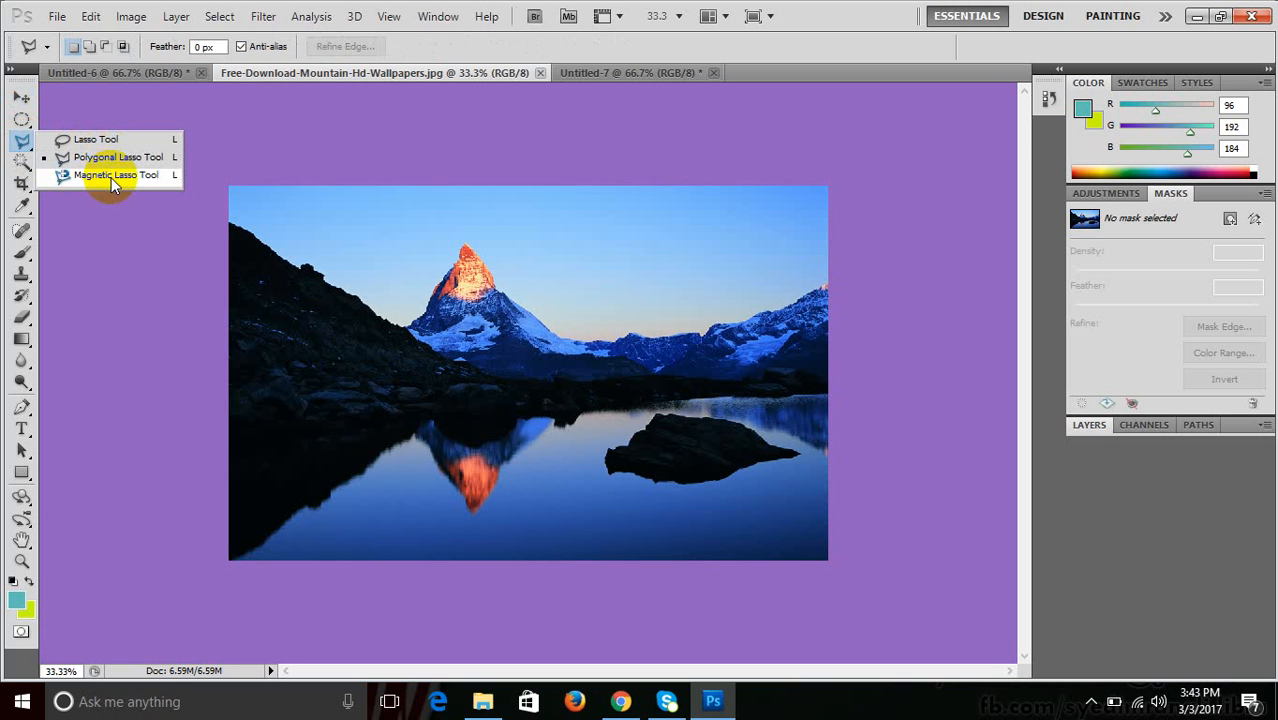
pyautogui.click(113, 185)
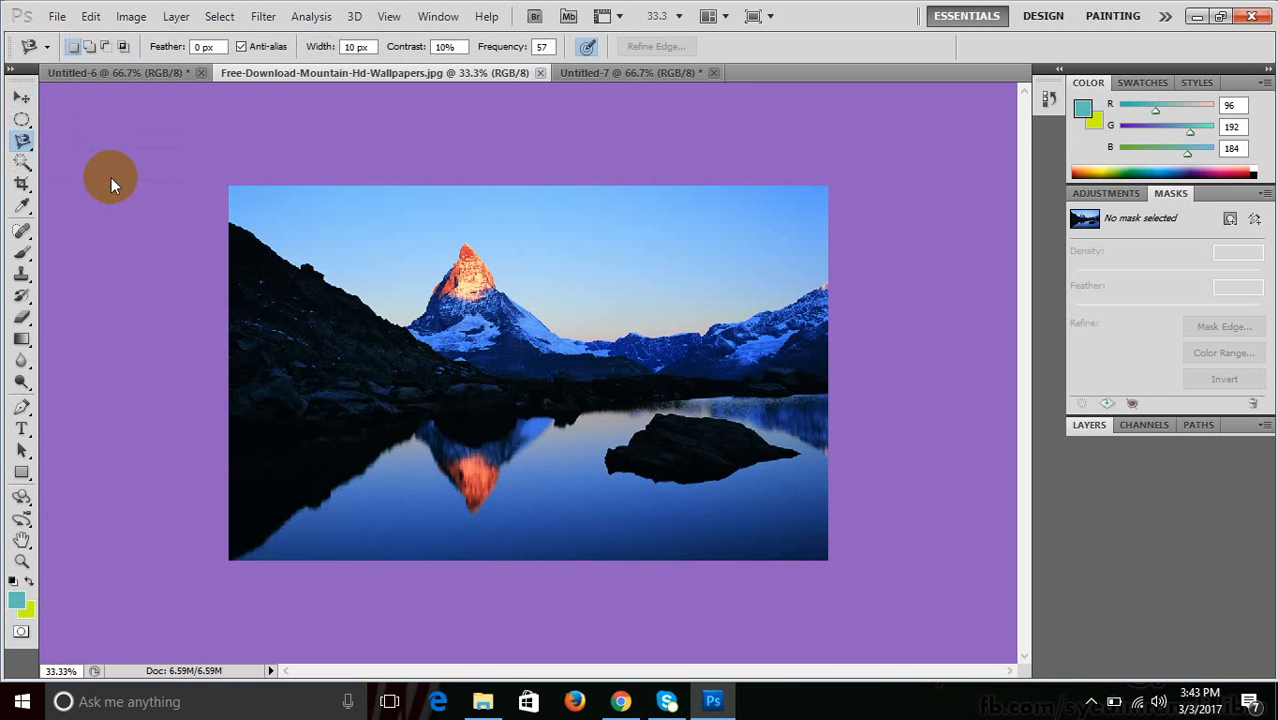
pyautogui.hotkey('ctrl', 'o')
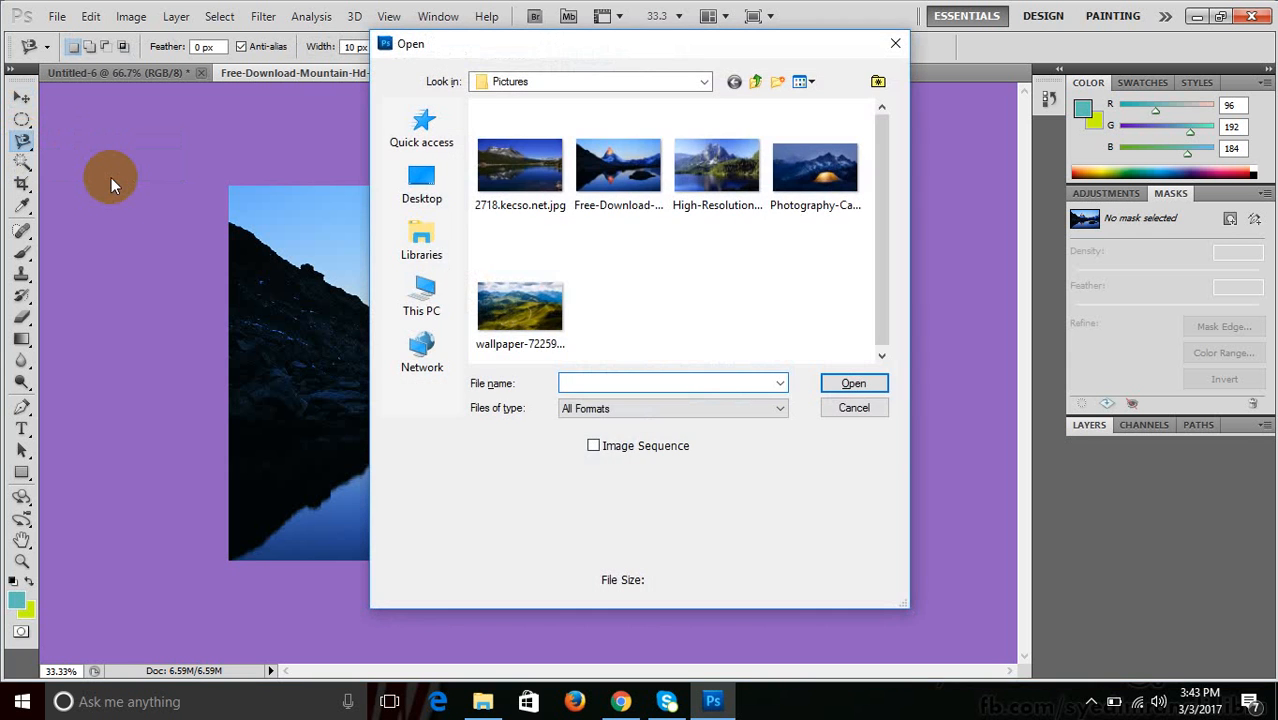
pyautogui.press('Escape')
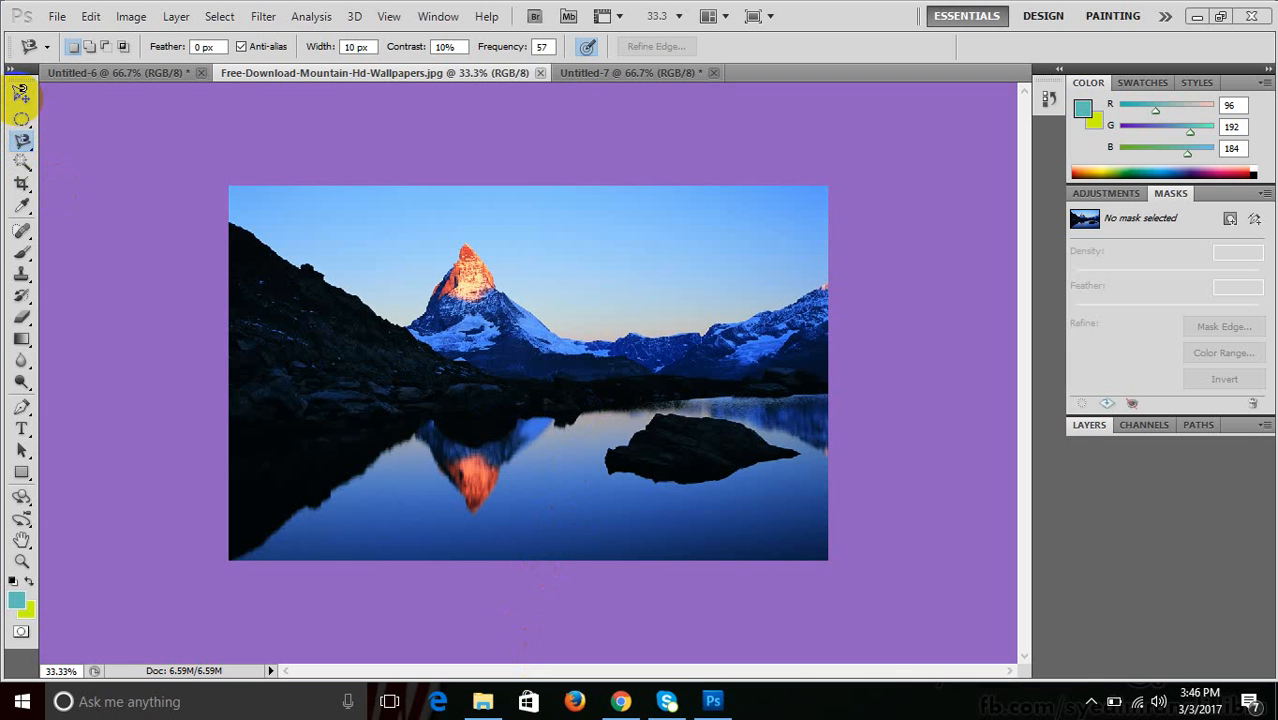
pyautogui.click(414, 301)
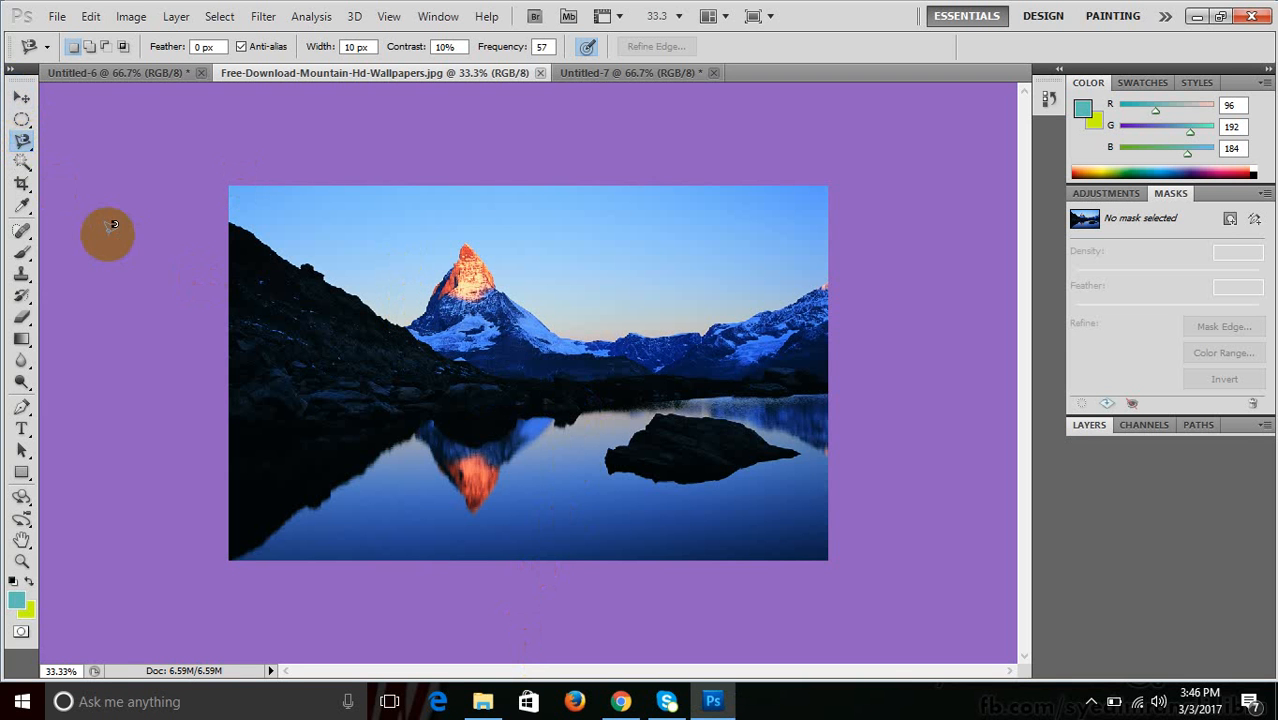
pyautogui.click(21, 101)
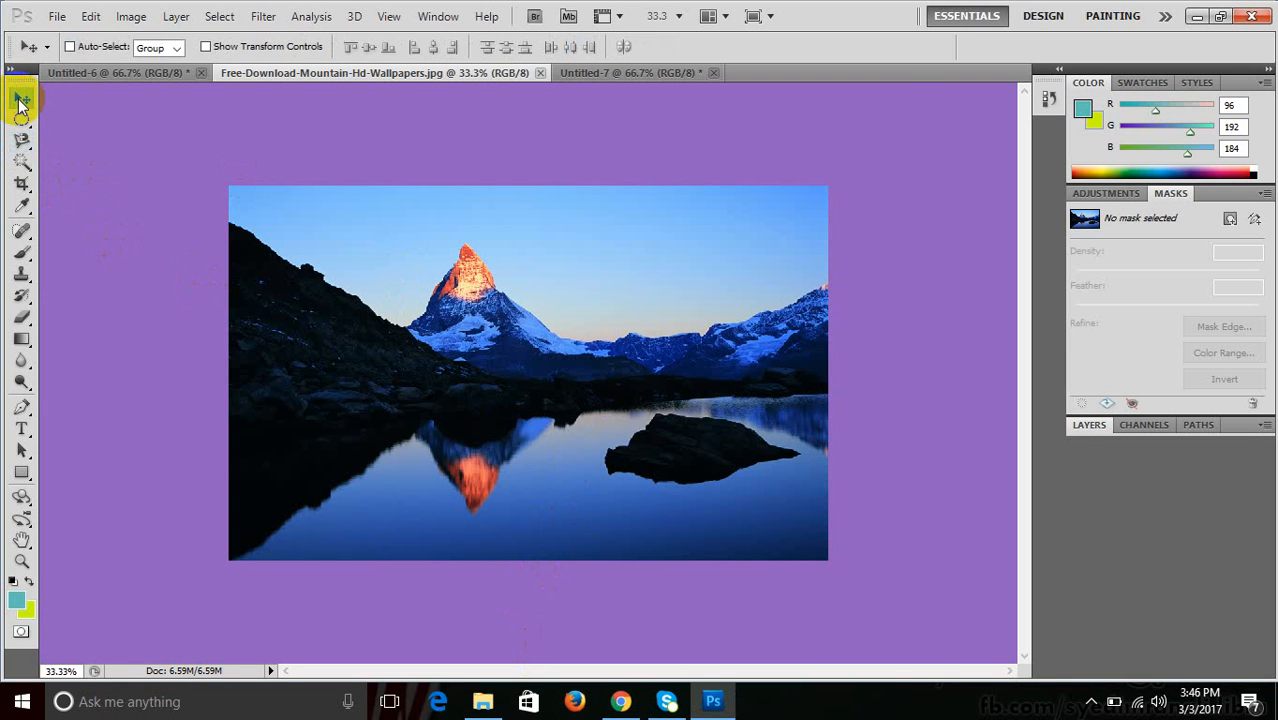
# Open CarsWallpaper1024.jpg from the Pictures folder.
pyautogui.hotkey('ctrl', 'o')
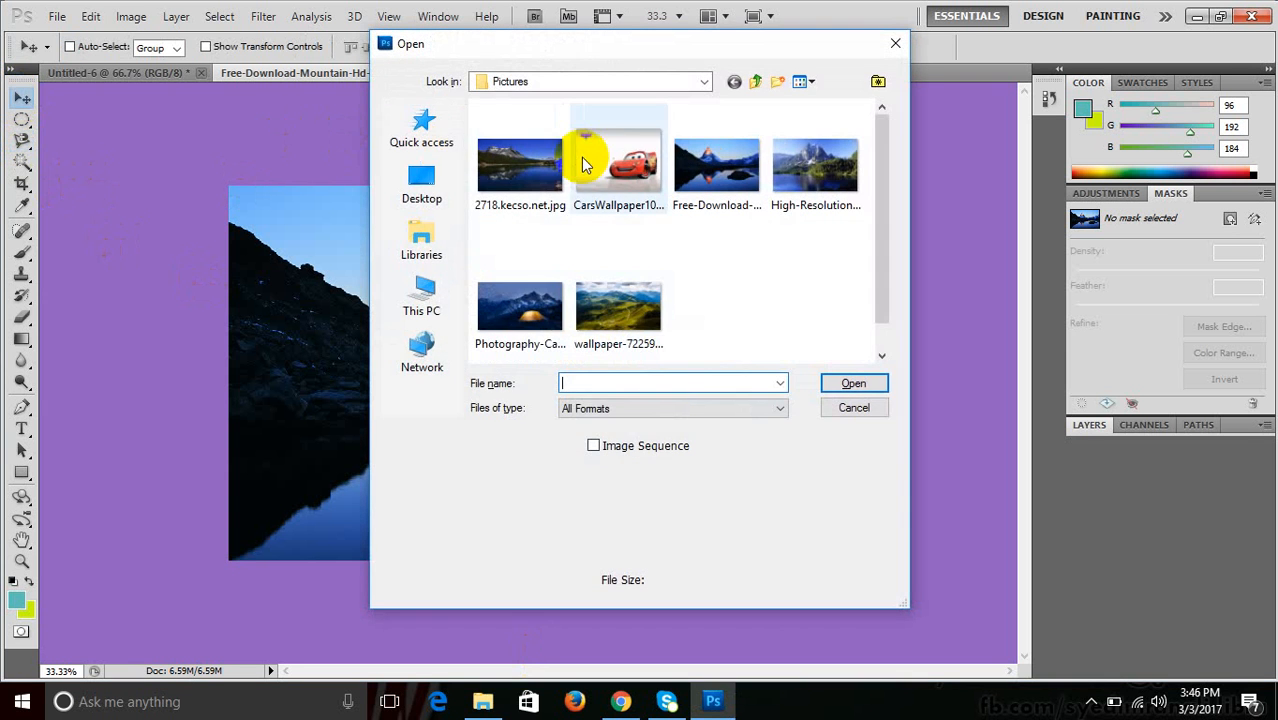
pyautogui.click(608, 159)
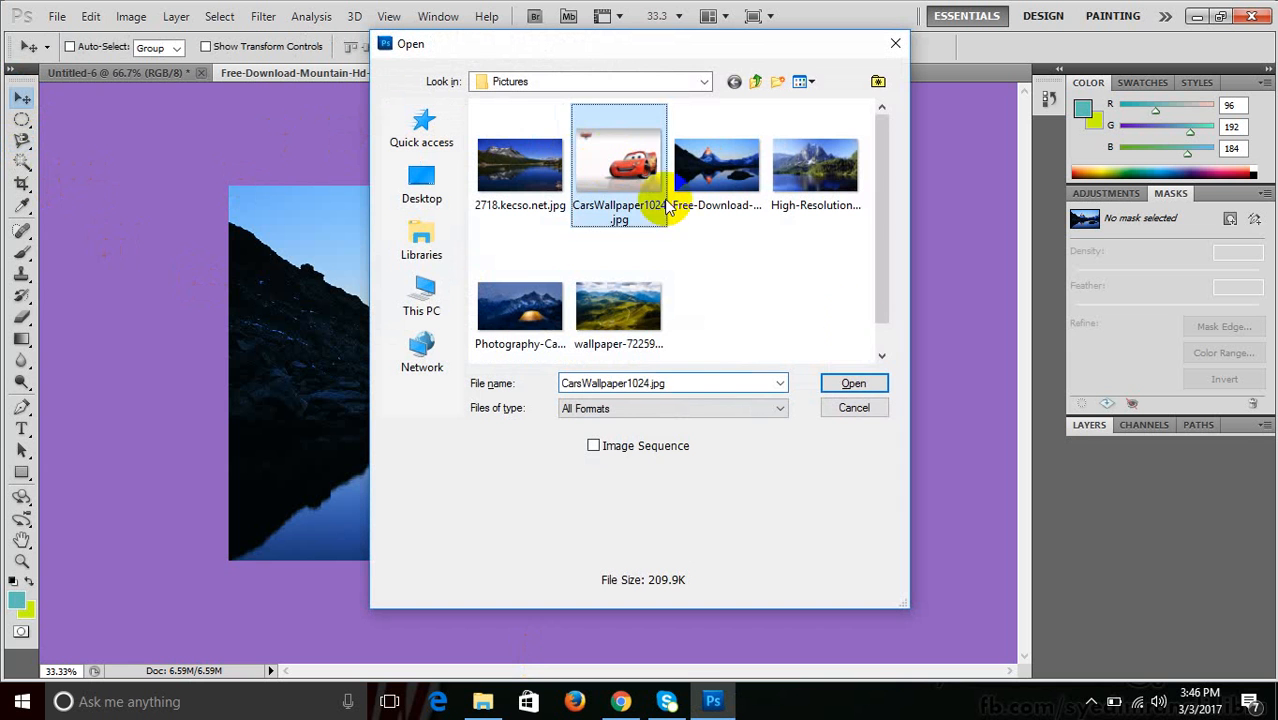
pyautogui.click(853, 383)
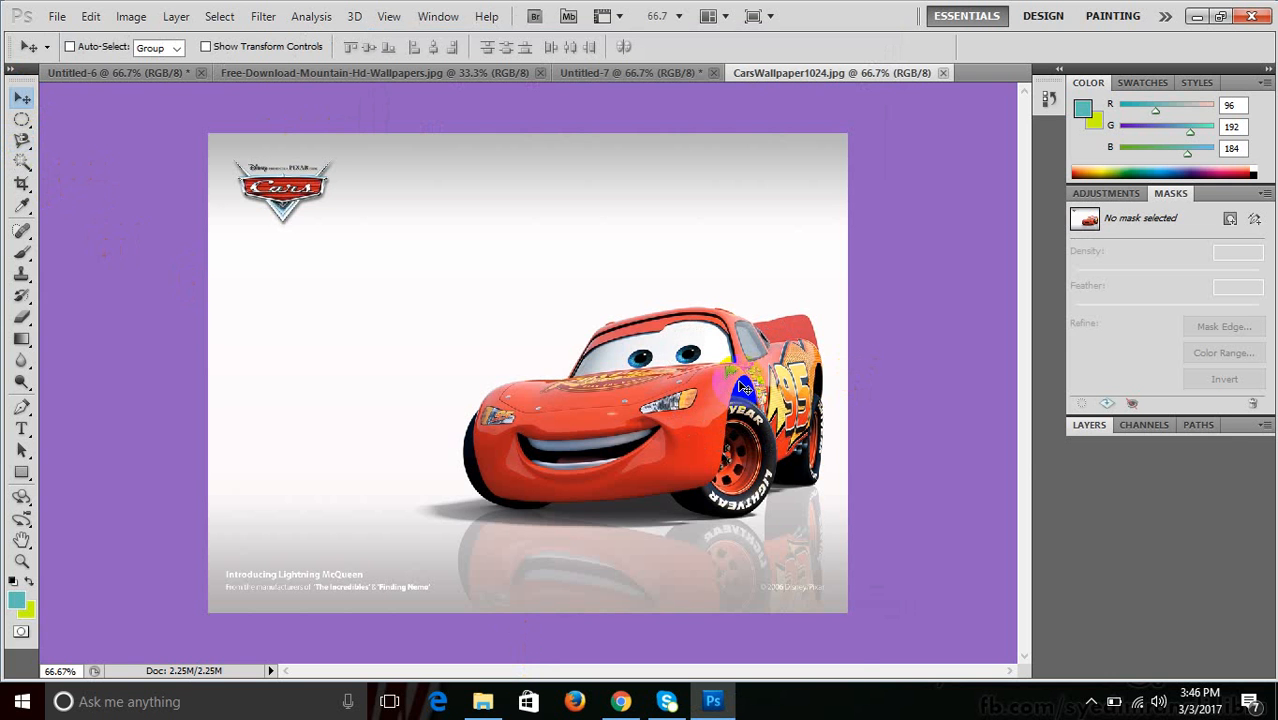
# Examine the red car at 100% and 200% magnification, panning across it with the Hand tool.
pyautogui.hotkey('ctrl', '+')
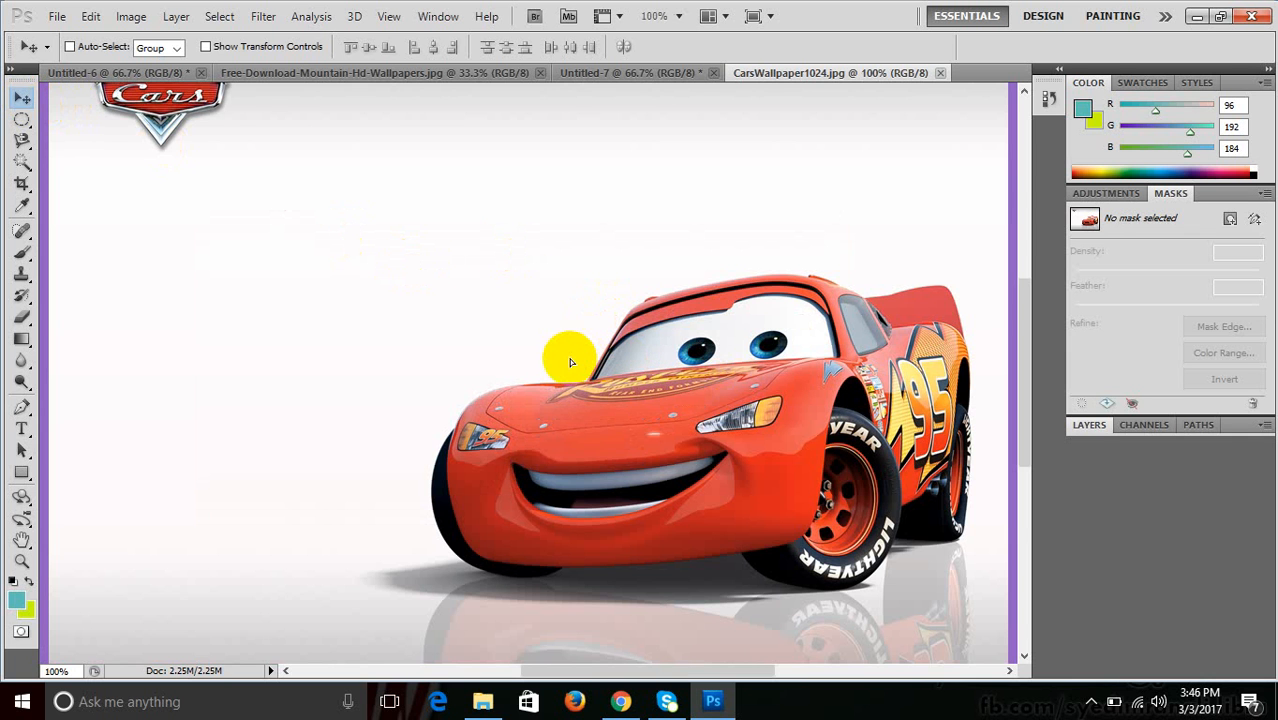
pyautogui.moveTo(571, 357); pyautogui.dragTo(428, 274)
pyautogui.press('Return')
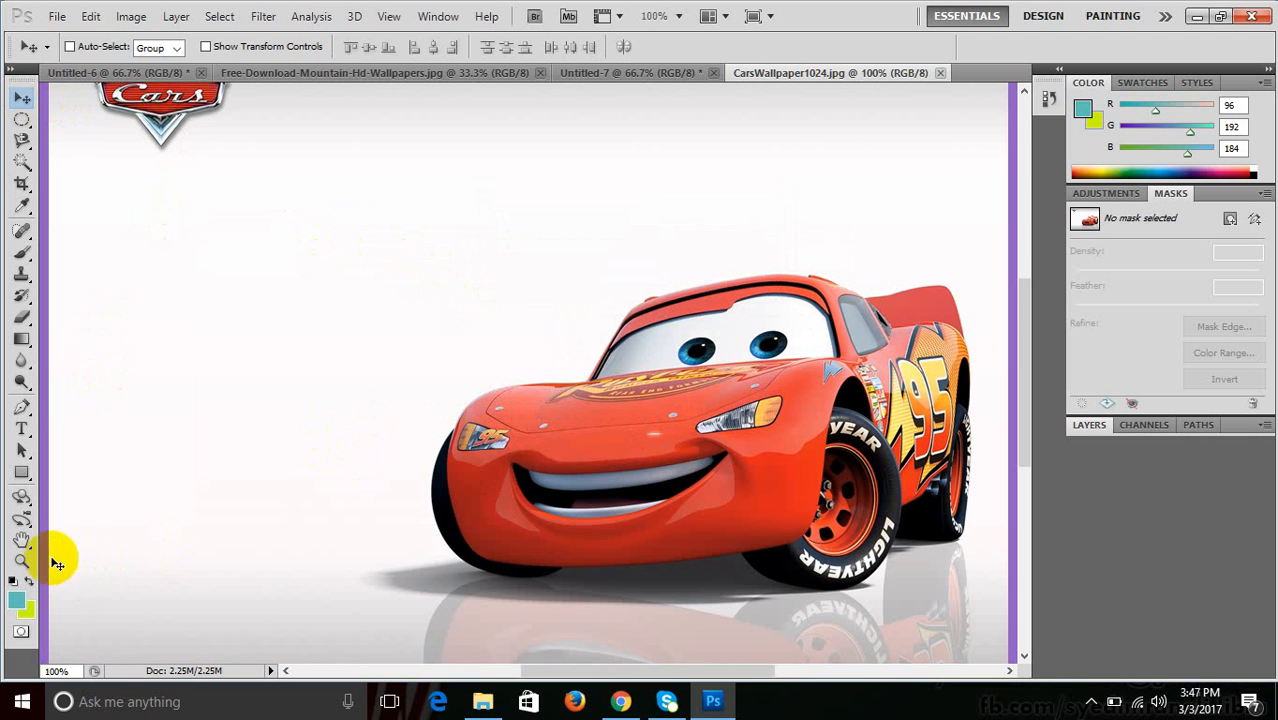
pyautogui.click(22, 540)
pyautogui.moveTo(251, 536); pyautogui.dragTo(155, 474)
pyautogui.moveTo(362, 451); pyautogui.dragTo(239, 474)
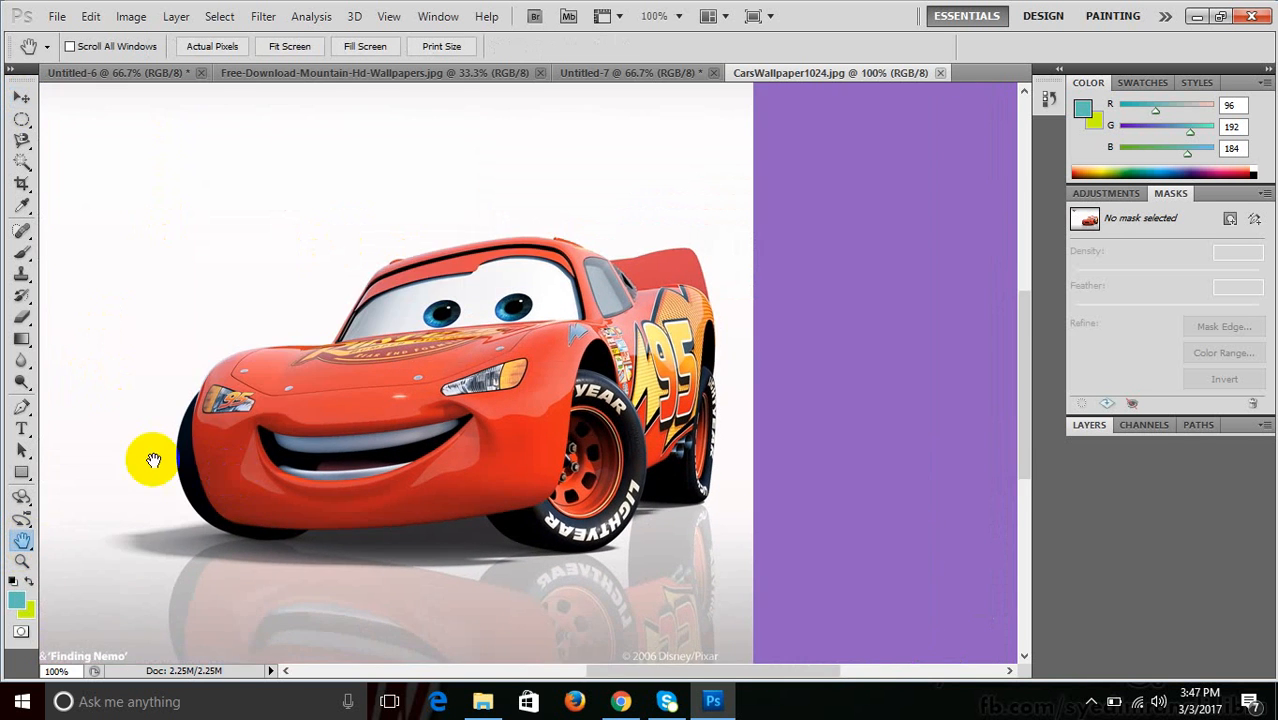
pyautogui.moveTo(459, 360); pyautogui.dragTo(399, 340)
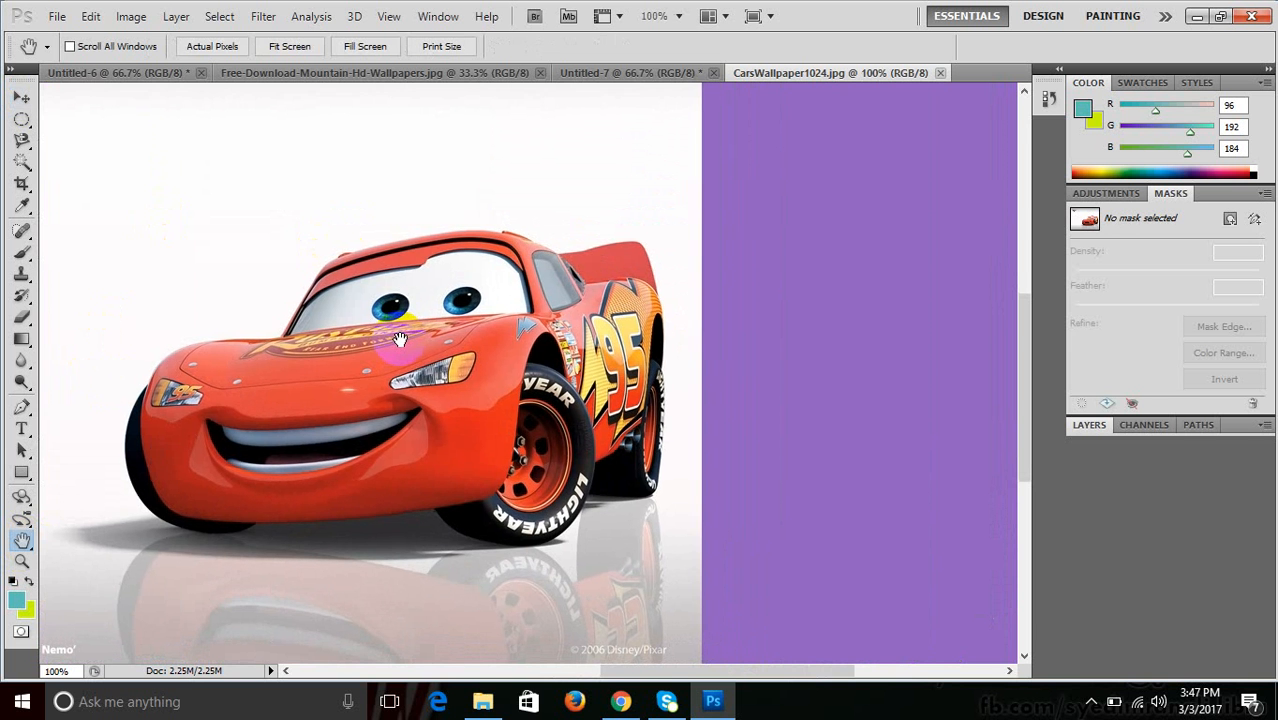
pyautogui.hotkey('ctrl', '+')
pyautogui.moveTo(399, 340); pyautogui.dragTo(681, 338)
pyautogui.hotkey('ctrl', '-')
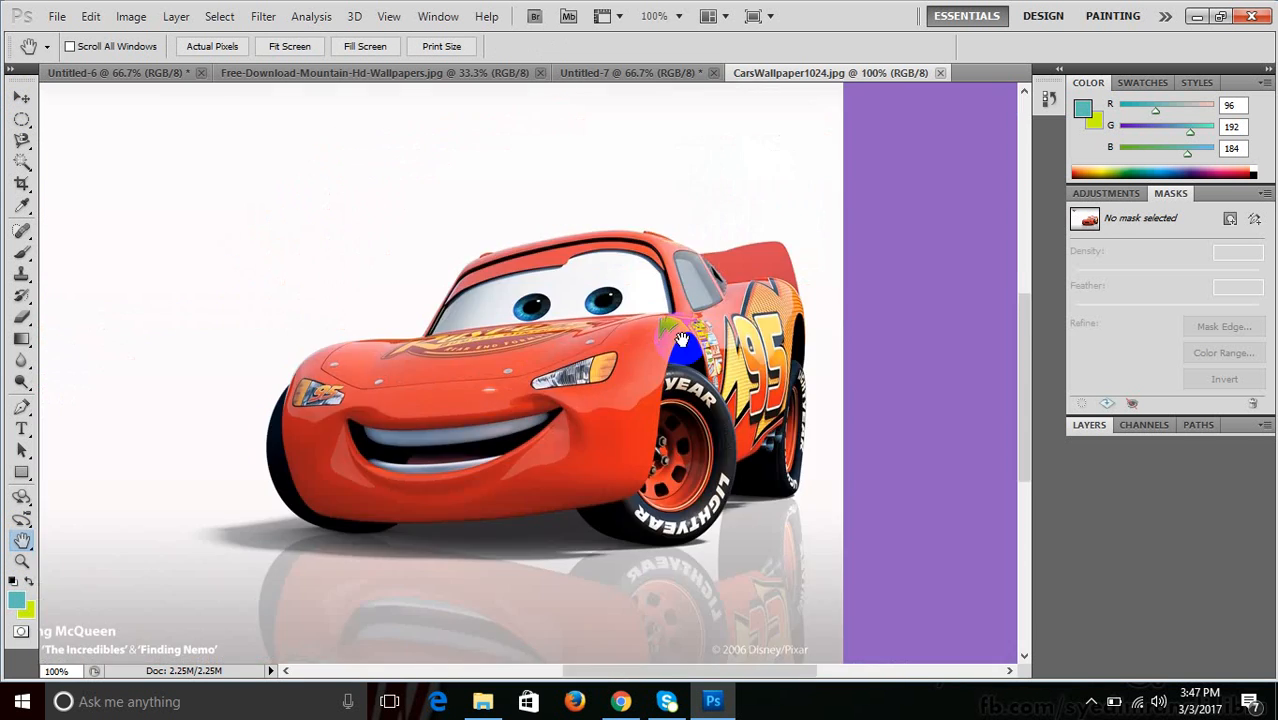
pyautogui.hotkey('ctrl', '+')
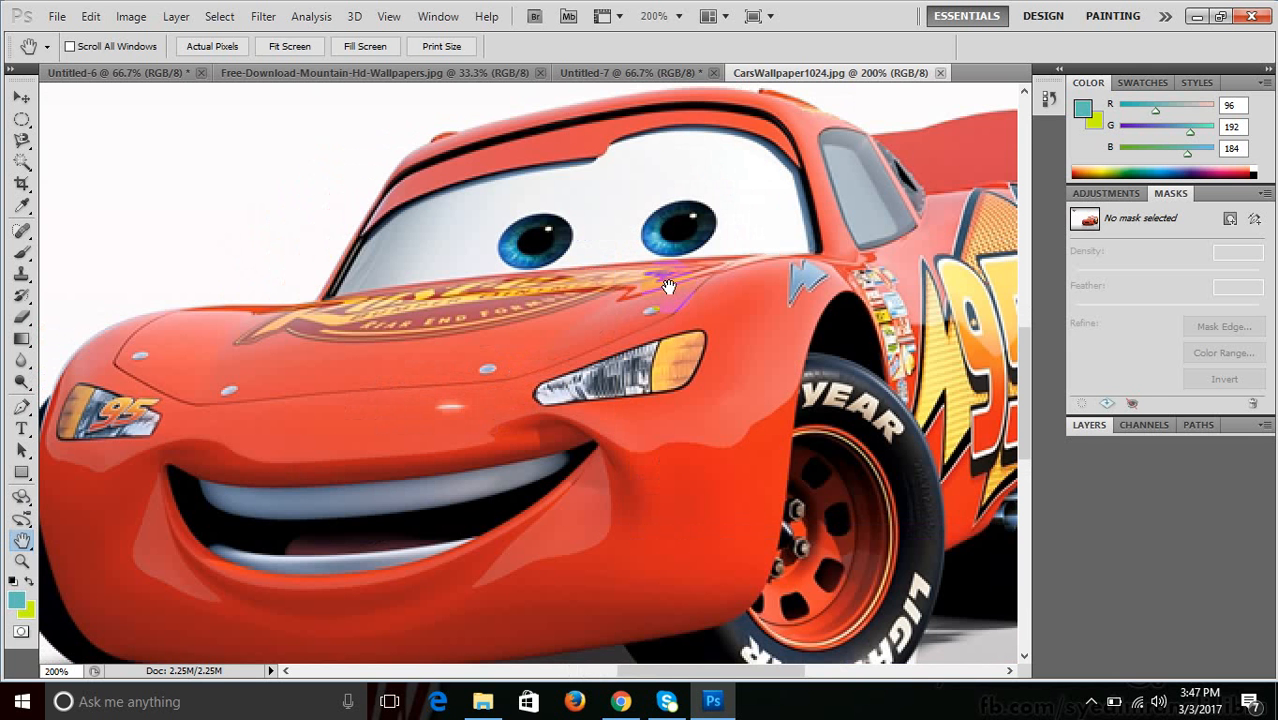
pyautogui.press('Tab')
pyautogui.press('Tab')
pyautogui.hotkey('ctrl', '-')
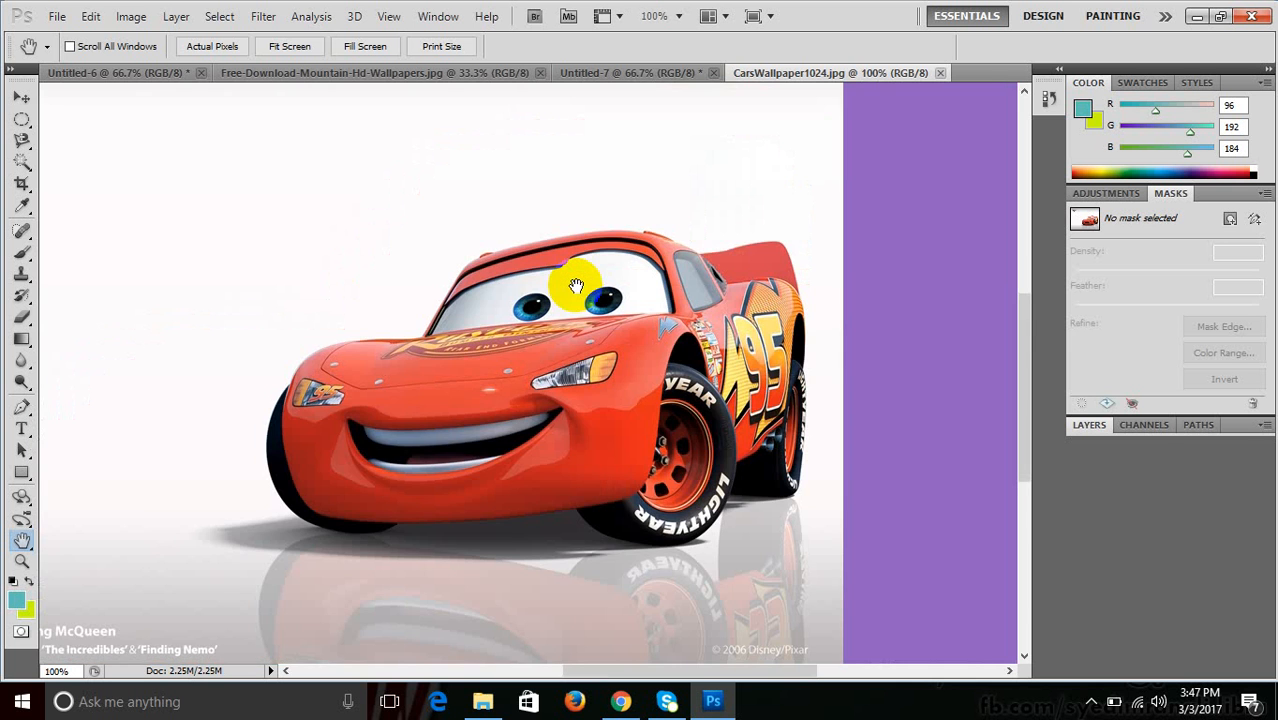
# Examine the car's hood and headlight at pixel level, the whole image at reduced scale, and the car's front at 200%.
pyautogui.click(575, 286)
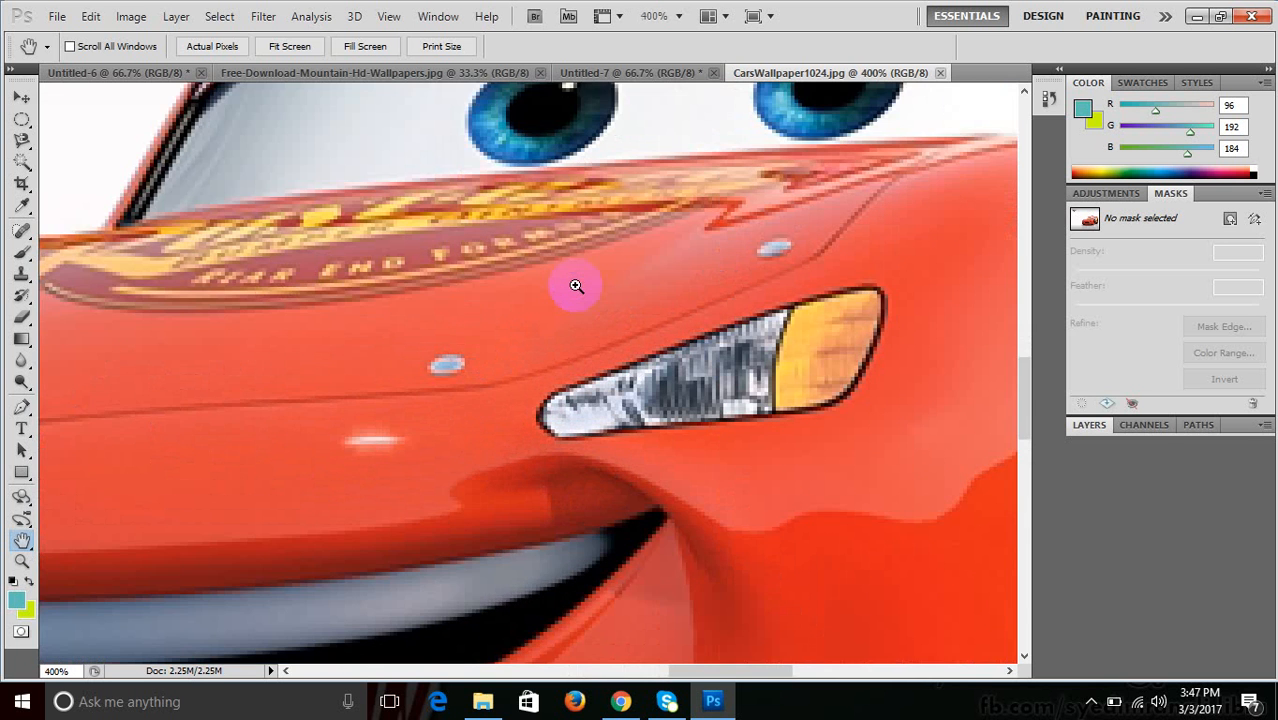
pyautogui.click(575, 286)
pyautogui.click(575, 286)
pyautogui.click(575, 286)
pyautogui.click(575, 286)
pyautogui.click(575, 286)
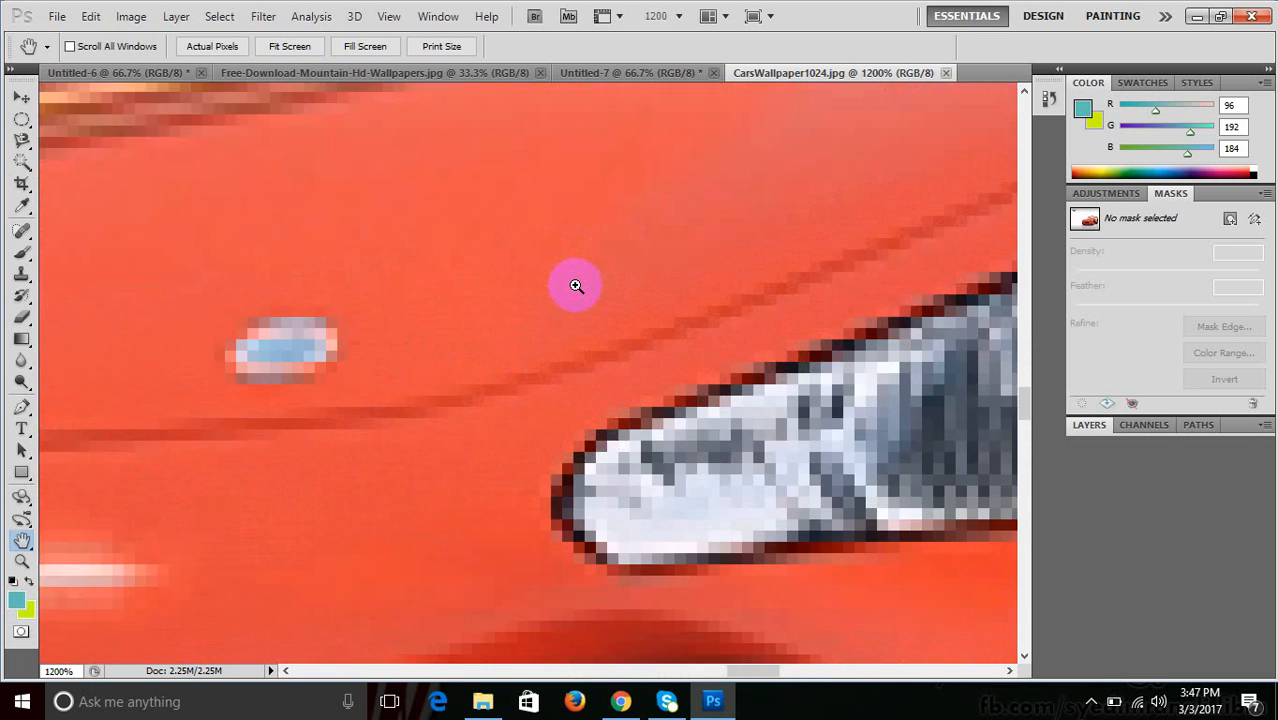
pyautogui.click(575, 286)
pyautogui.click(575, 286)
pyautogui.click(575, 286)
pyautogui.keyDown('alt'); pyautogui.click(575, 286); pyautogui.keyUp('alt')
pyautogui.keyDown('alt'); pyautogui.click(575, 286); pyautogui.keyUp('alt')
pyautogui.keyDown('alt'); pyautogui.click(575, 286); pyautogui.keyUp('alt')
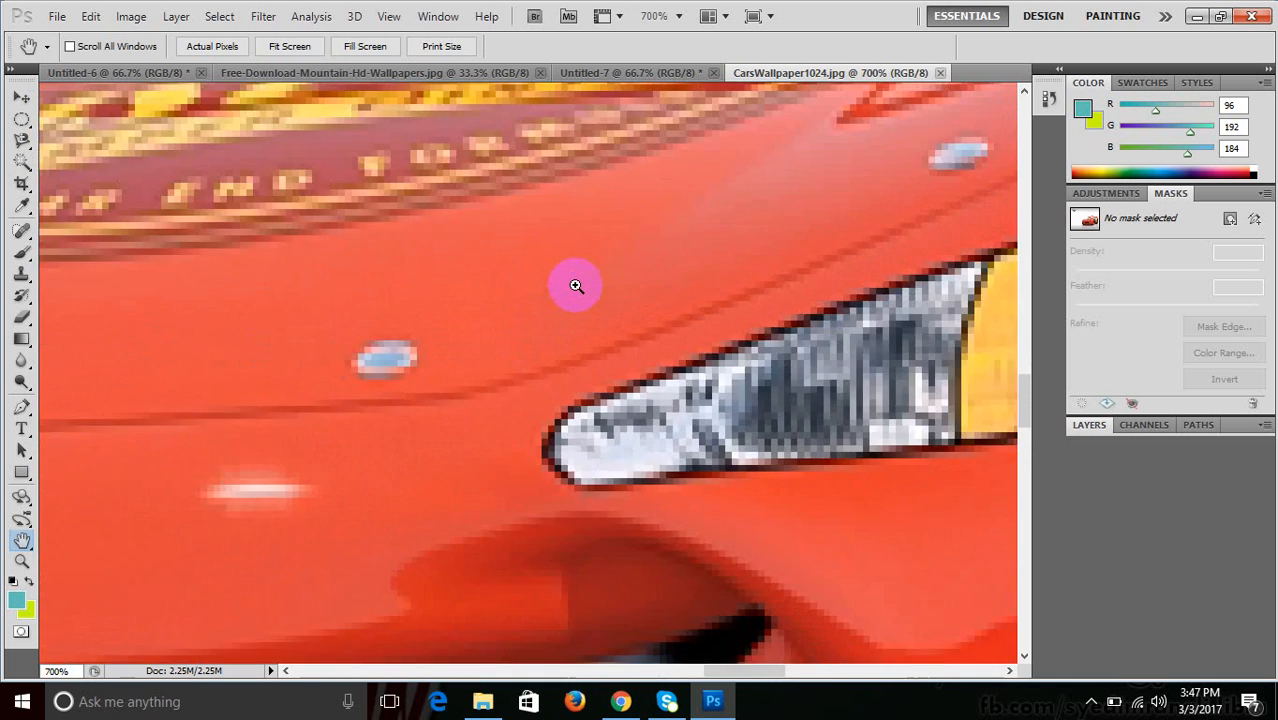
pyautogui.keyDown('alt'); pyautogui.click(575, 286); pyautogui.keyUp('alt')
pyautogui.keyDown('alt'); pyautogui.click(575, 286); pyautogui.keyUp('alt')
pyautogui.keyDown('alt'); pyautogui.click(575, 286); pyautogui.keyUp('alt')
pyautogui.keyDown('alt'); pyautogui.click(575, 286); pyautogui.keyUp('alt')
pyautogui.keyDown('alt'); pyautogui.click(575, 286); pyautogui.keyUp('alt')
pyautogui.keyDown('alt'); pyautogui.click(575, 286); pyautogui.keyUp('alt')
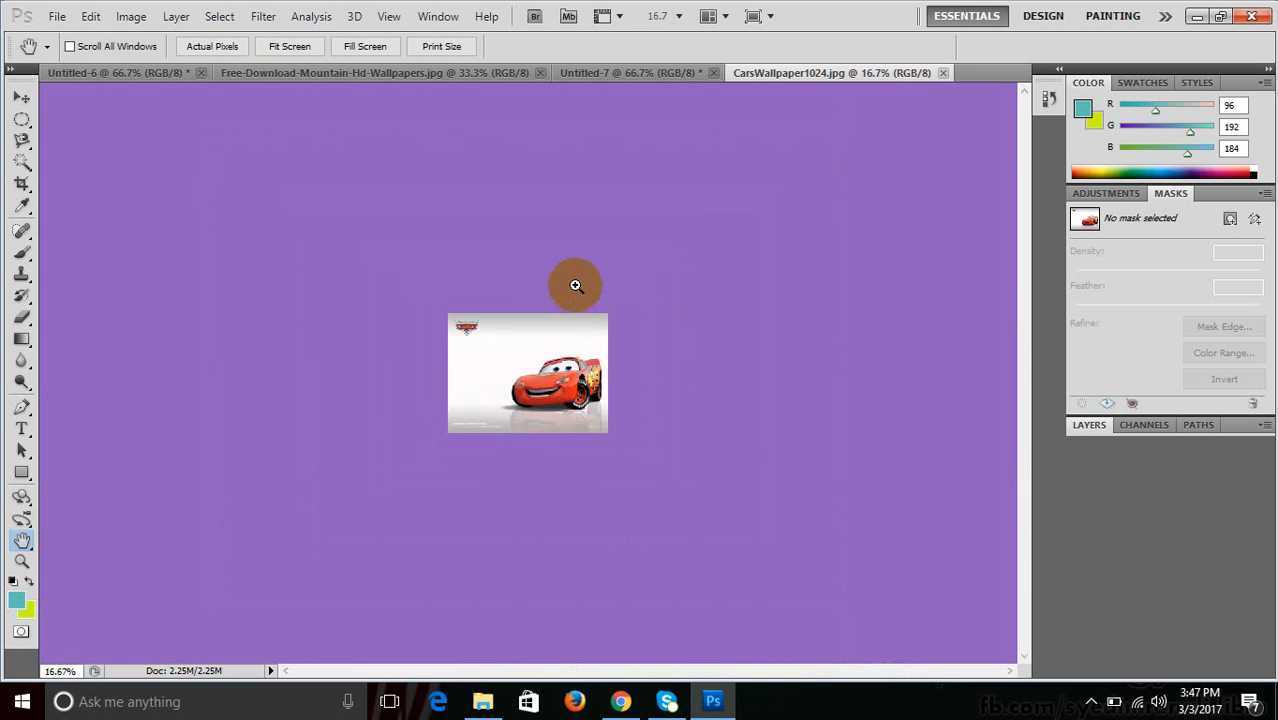
pyautogui.keyDown('alt'); pyautogui.click(575, 286); pyautogui.keyUp('alt')
pyautogui.keyDown('alt'); pyautogui.click(575, 286); pyautogui.keyUp('alt')
pyautogui.keyDown('alt'); pyautogui.click(575, 286); pyautogui.keyUp('alt')
pyautogui.keyDown('alt'); pyautogui.click(575, 286); pyautogui.keyUp('alt')
pyautogui.click(575, 286)
pyautogui.click(575, 286)
pyautogui.click(575, 286)
pyautogui.click(575, 286)
pyautogui.click(575, 286)
pyautogui.click(575, 286)
pyautogui.click(575, 286)
pyautogui.click(575, 286)
pyautogui.click(576, 286)
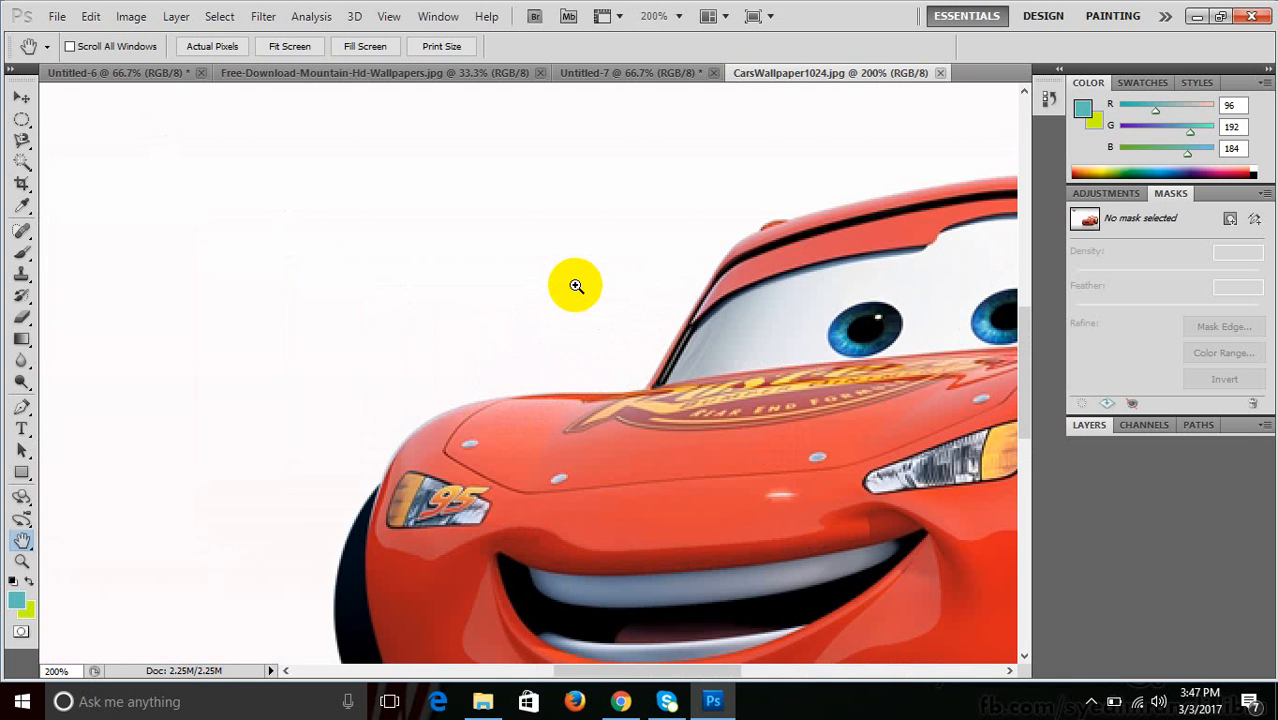
# Select the red car by tracing its whole outline with the Magnetic Lasso tool.
pyautogui.moveTo(685, 362); pyautogui.dragTo(363, 280)
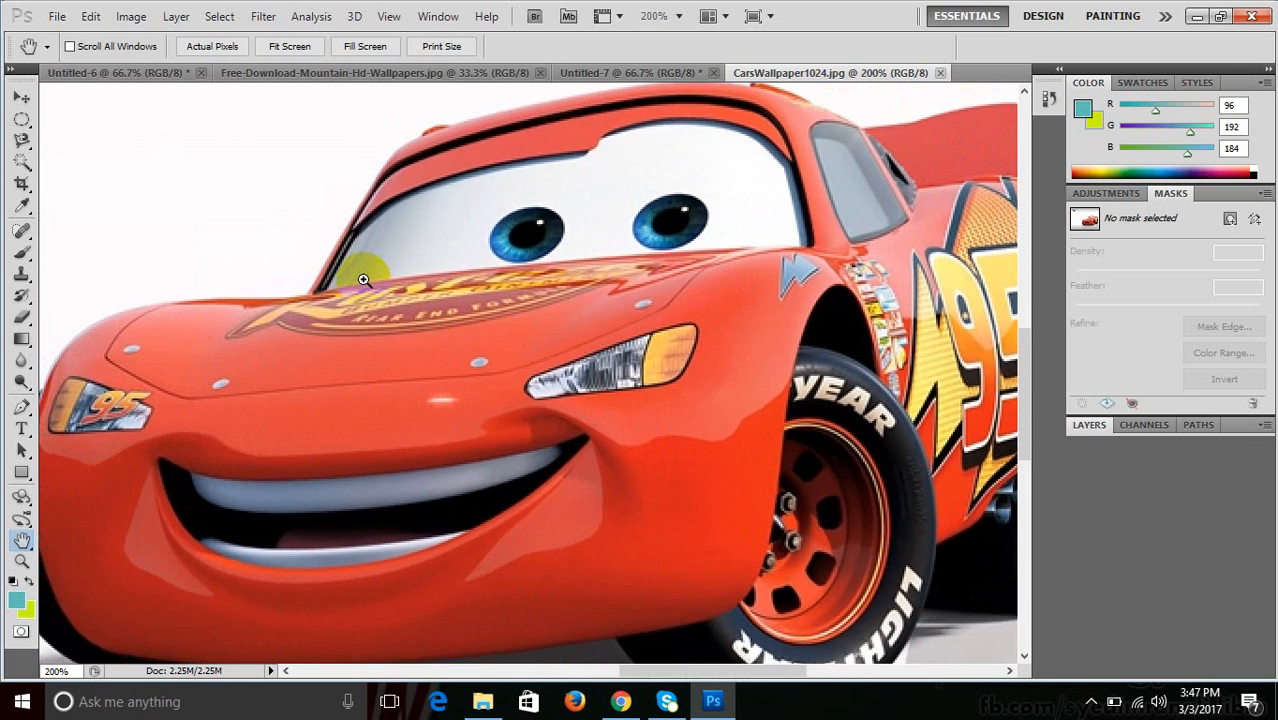
pyautogui.hotkey('ctrl', '-')
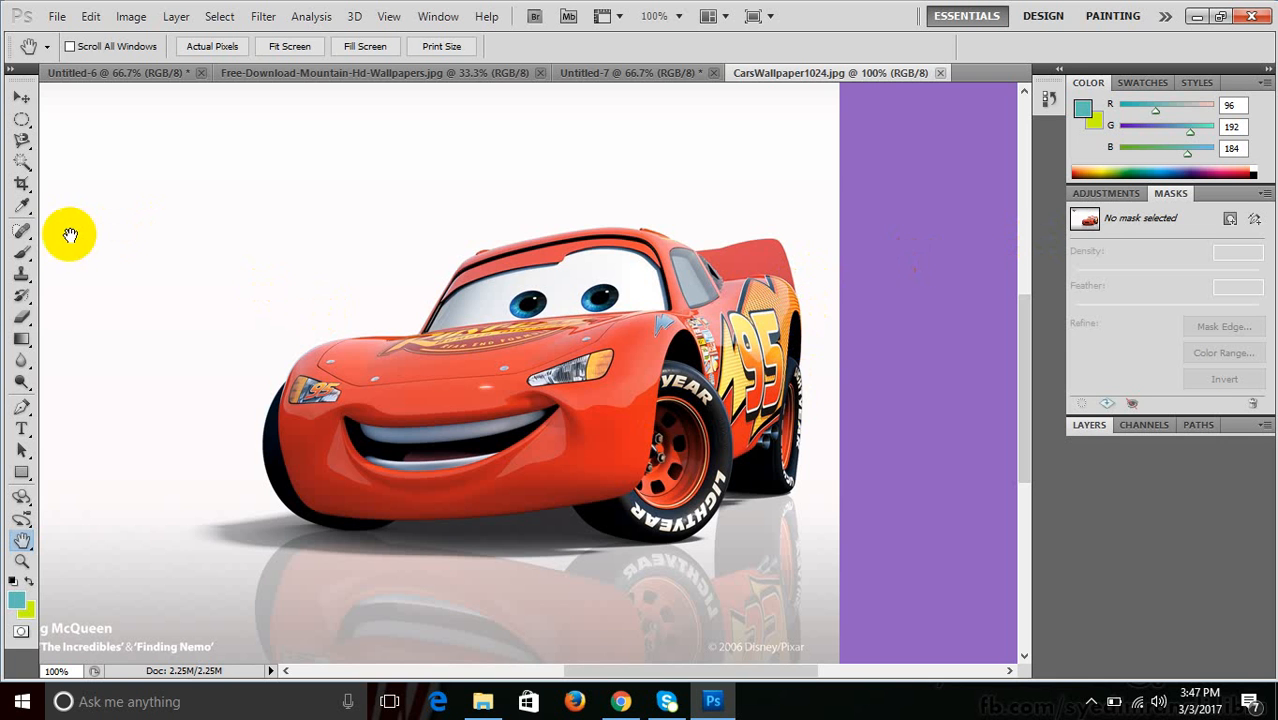
pyautogui.moveTo(22, 140); pyautogui.dragTo(107, 181)
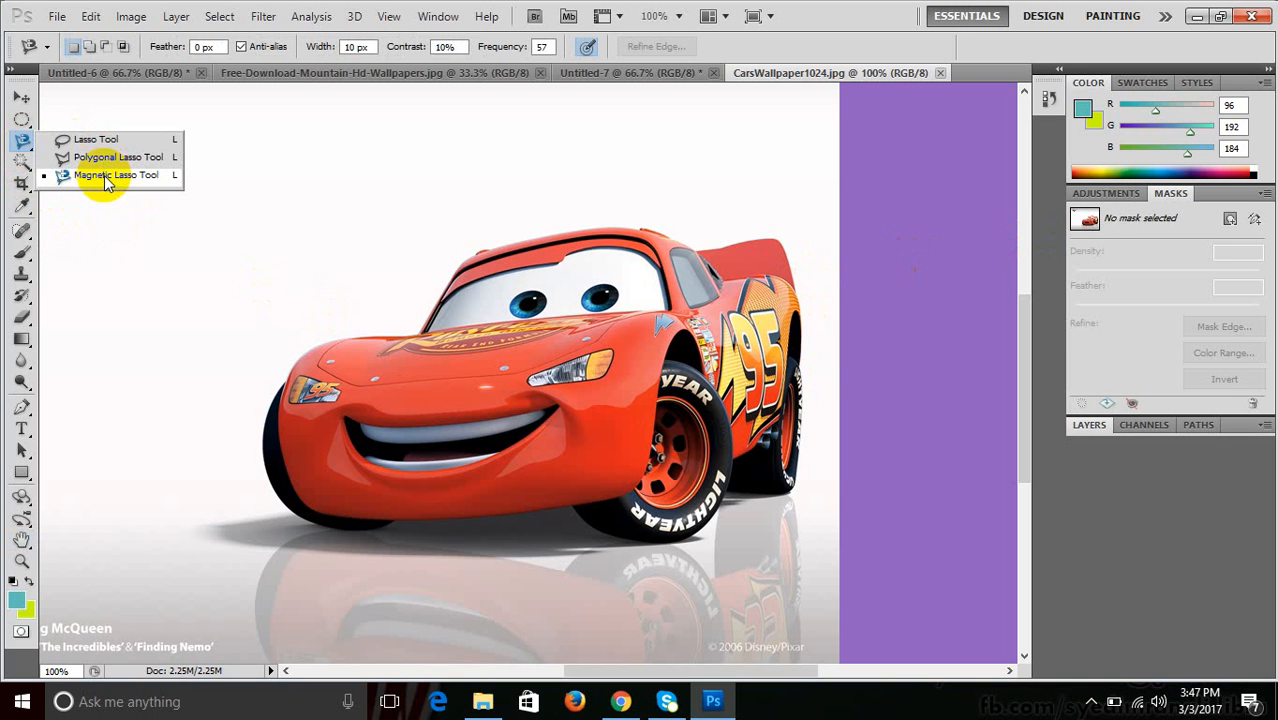
pyautogui.click(107, 182)
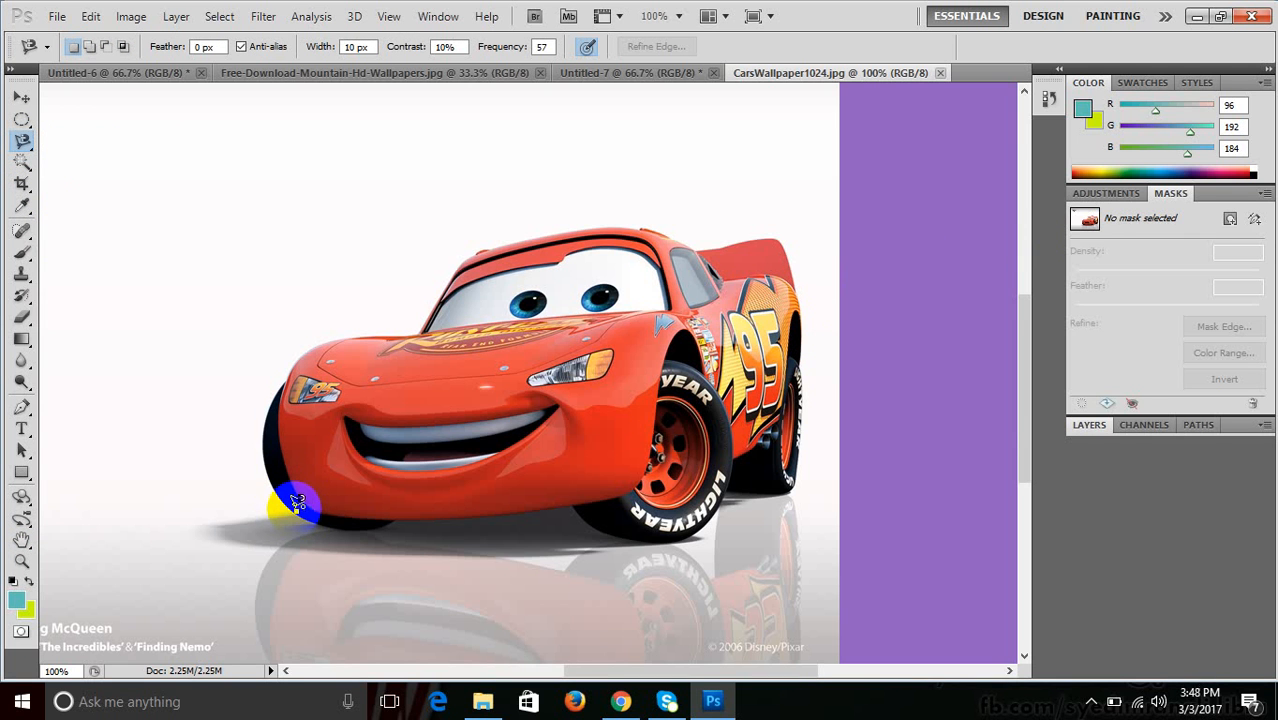
pyautogui.moveTo(297, 503)
pyautogui.mouseDown()
pyautogui.moveTo(267, 466)
pyautogui.moveTo(265, 410)
pyautogui.moveTo(283, 376)
pyautogui.mouseUp()
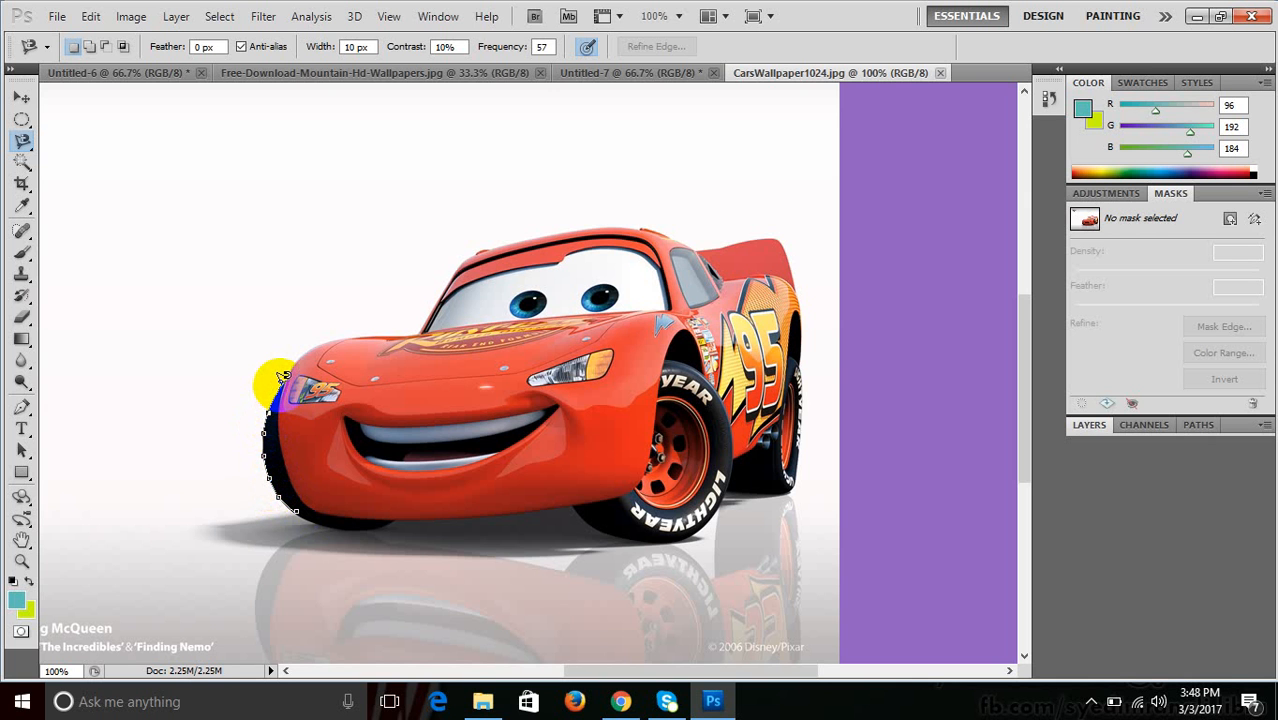
pyautogui.click(283, 377)
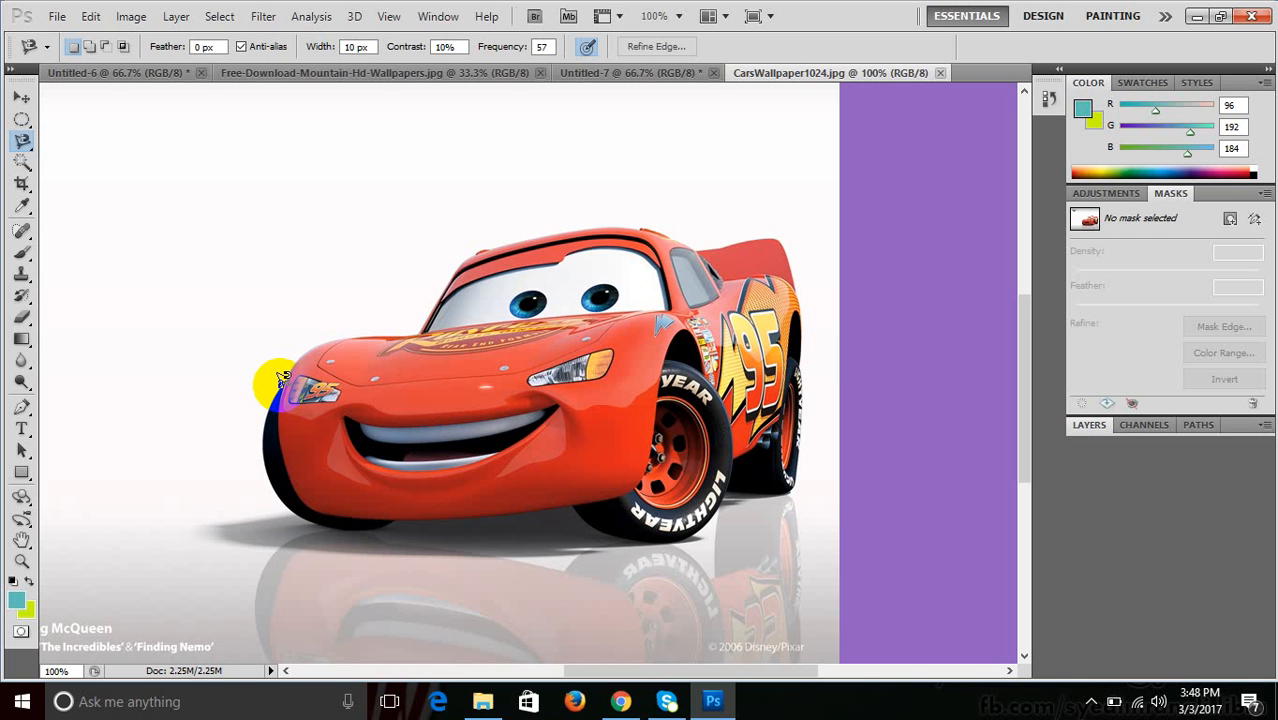
pyautogui.click(283, 378)
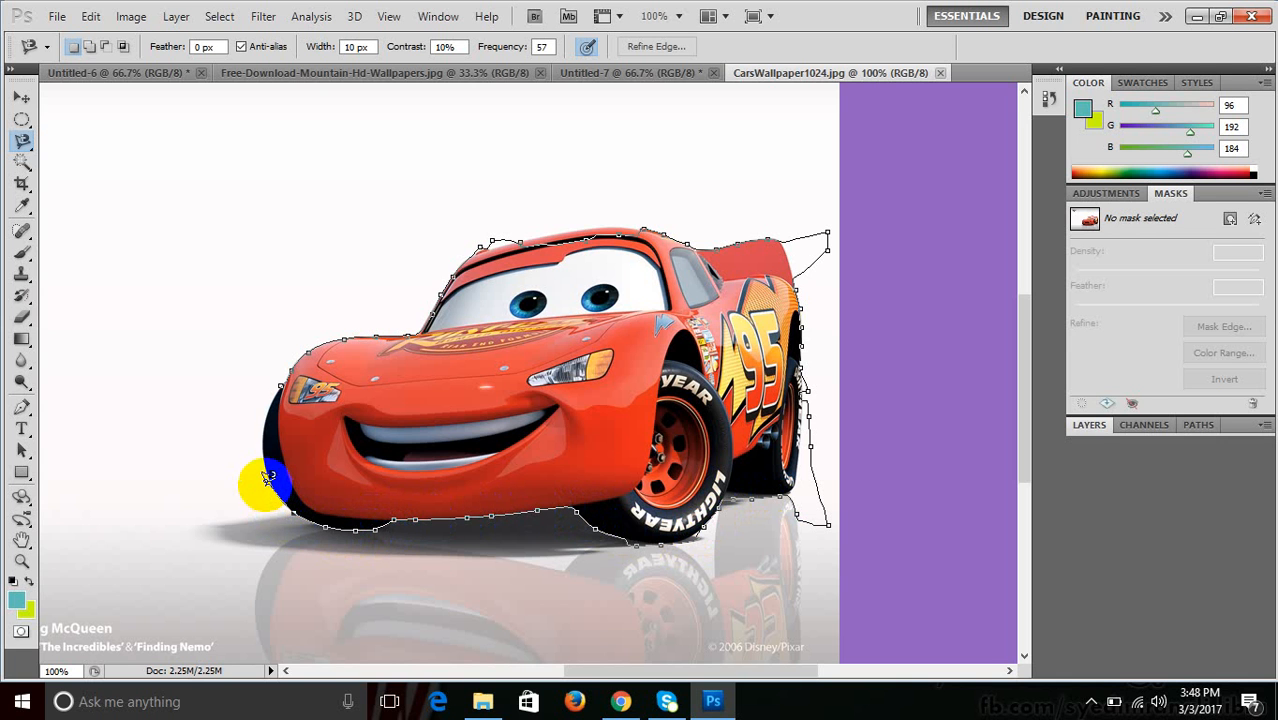
pyautogui.click(283, 375)
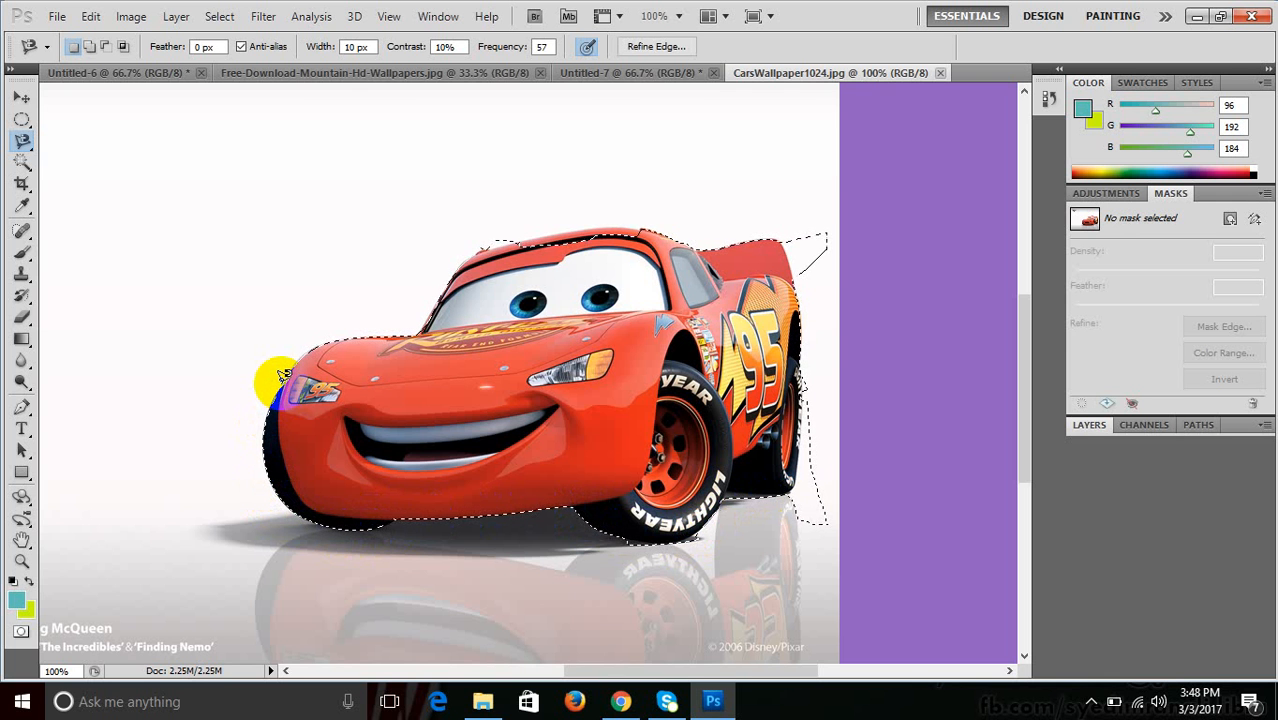
# Switch to the freehand Lasso tool, keeping the car selection active.
pyautogui.click(22, 100)
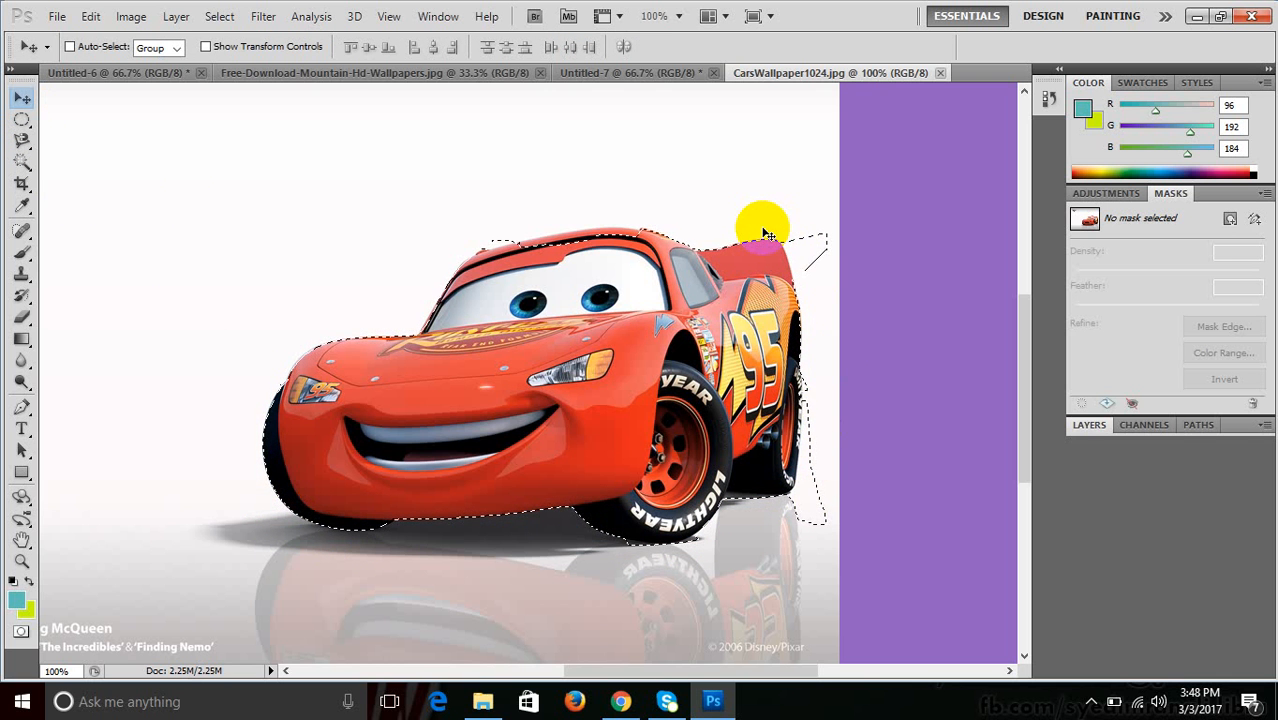
pyautogui.click(22, 140)
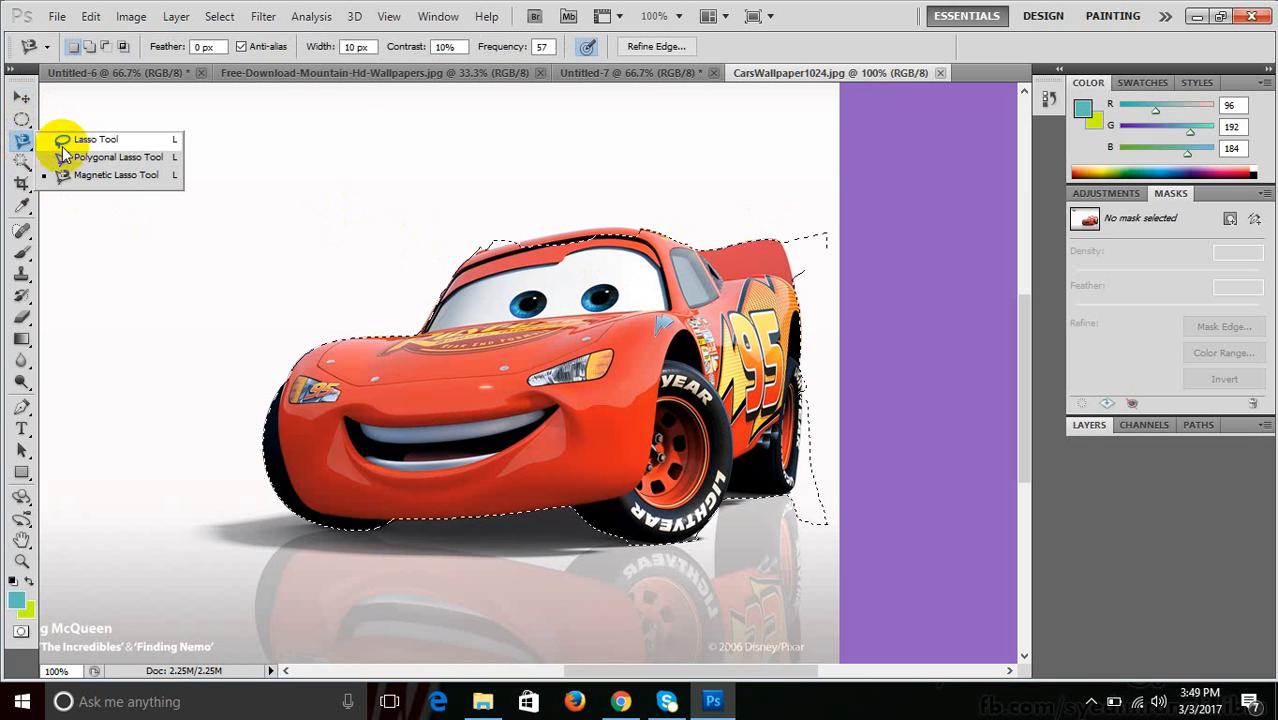
pyautogui.click(72, 142)
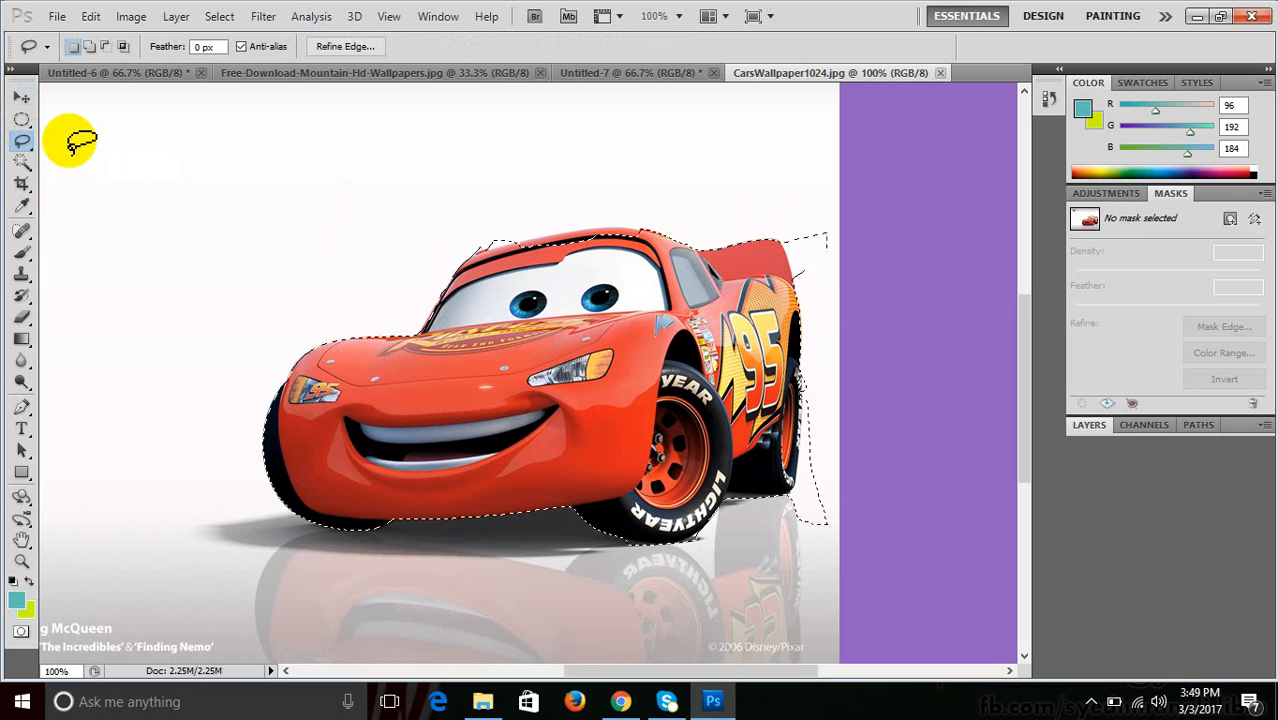
# Examine the selected car at up to 700% magnification and return to the 100% view.
pyautogui.hotkey('ctrl', '+')
pyautogui.hotkey('ctrl', '+')
pyautogui.hotkey('ctrl', '+')
pyautogui.hotkey('ctrl', '+')
pyautogui.hotkey('ctrl', '+')
pyautogui.hotkey('ctrl', '+')
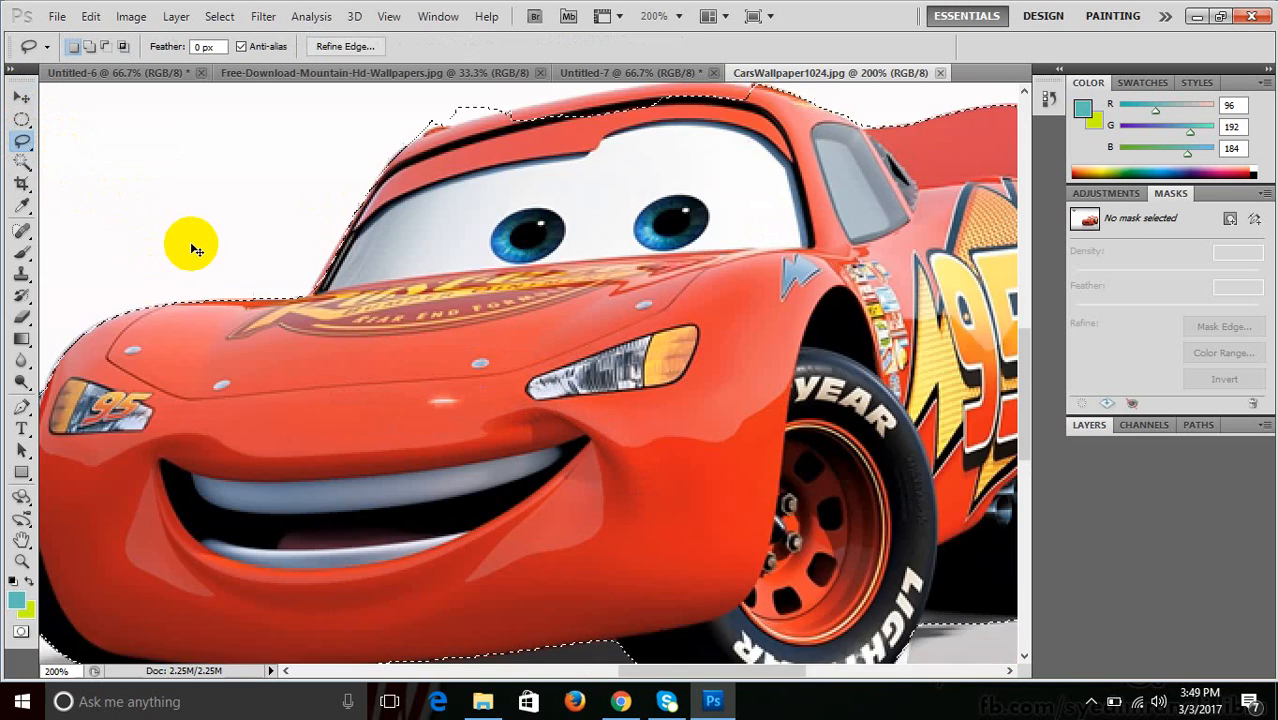
pyautogui.hotkey('ctrl', '-')
pyautogui.hotkey('ctrl', '-')
pyautogui.hotkey('ctrl', '-')
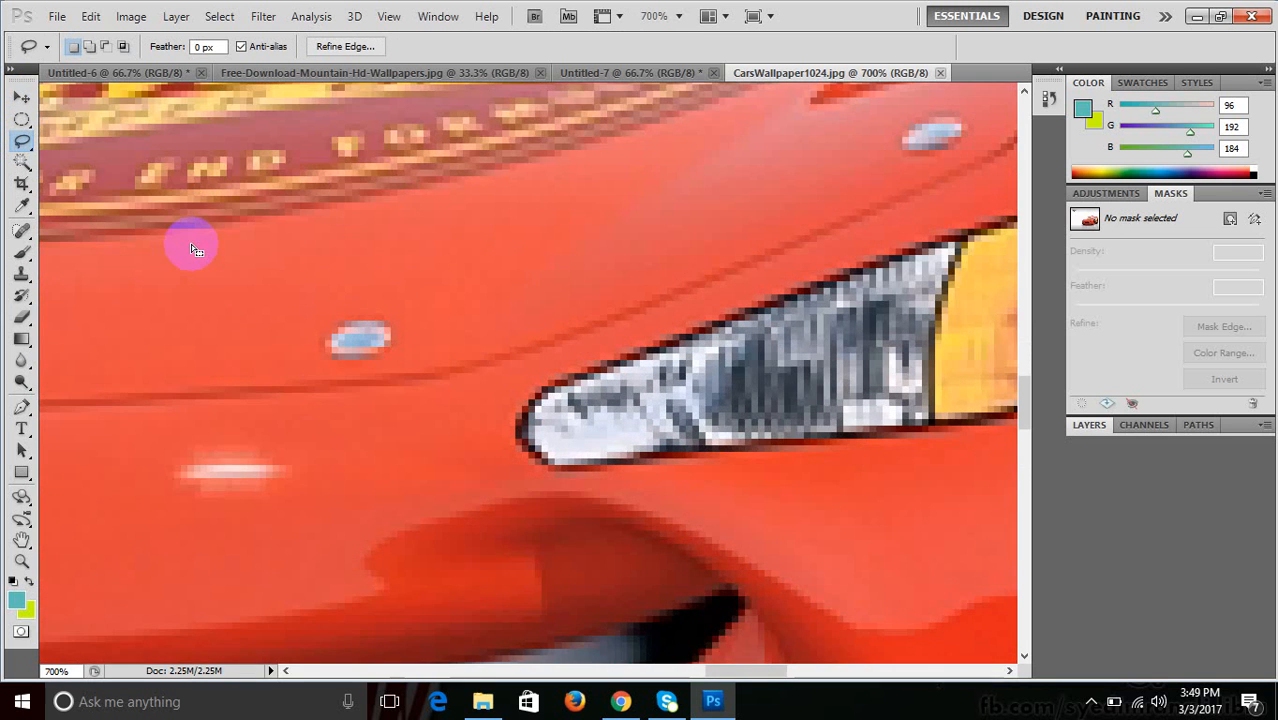
pyautogui.hotkey('ctrl', '-')
pyautogui.hotkey('ctrl', '-')
pyautogui.hotkey('ctrl', '-')
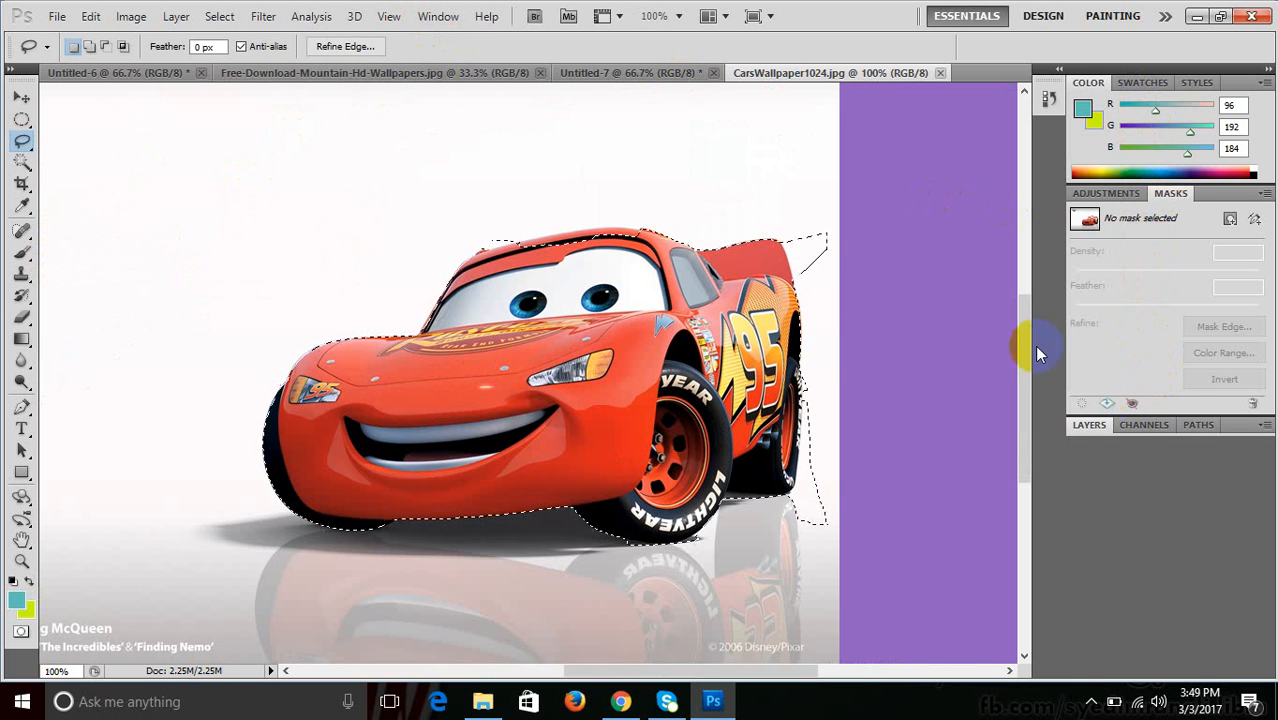
# Show the Navigator panel, dock it beneath the Layers panel group, and collapse the Histogram and Info group.
pyautogui.click(440, 17)
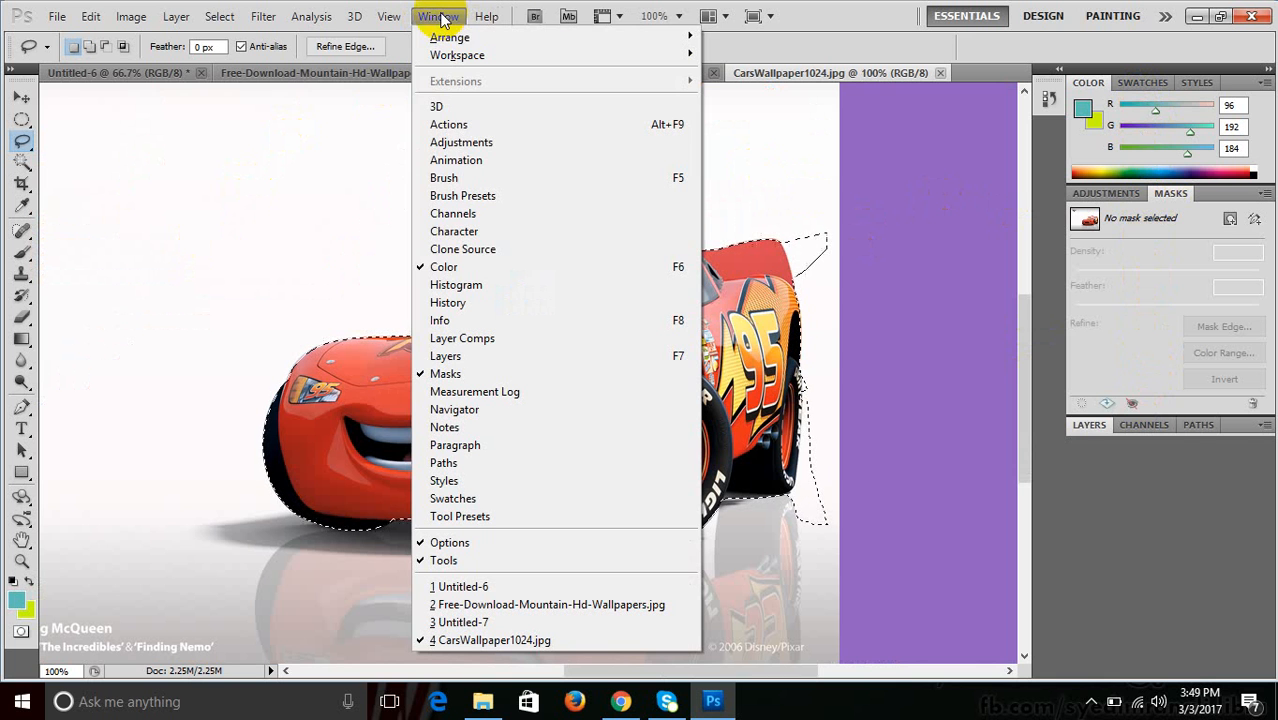
pyautogui.click(487, 414)
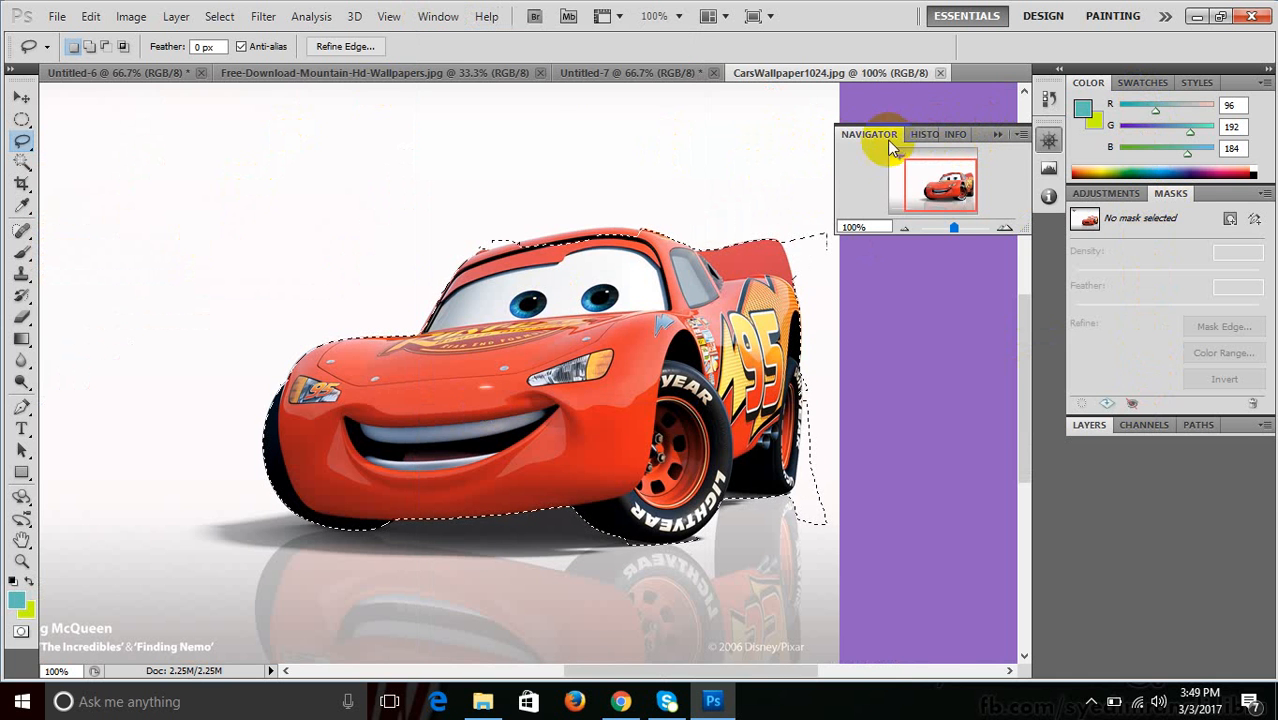
pyautogui.moveTo(885, 136); pyautogui.dragTo(1130, 455)
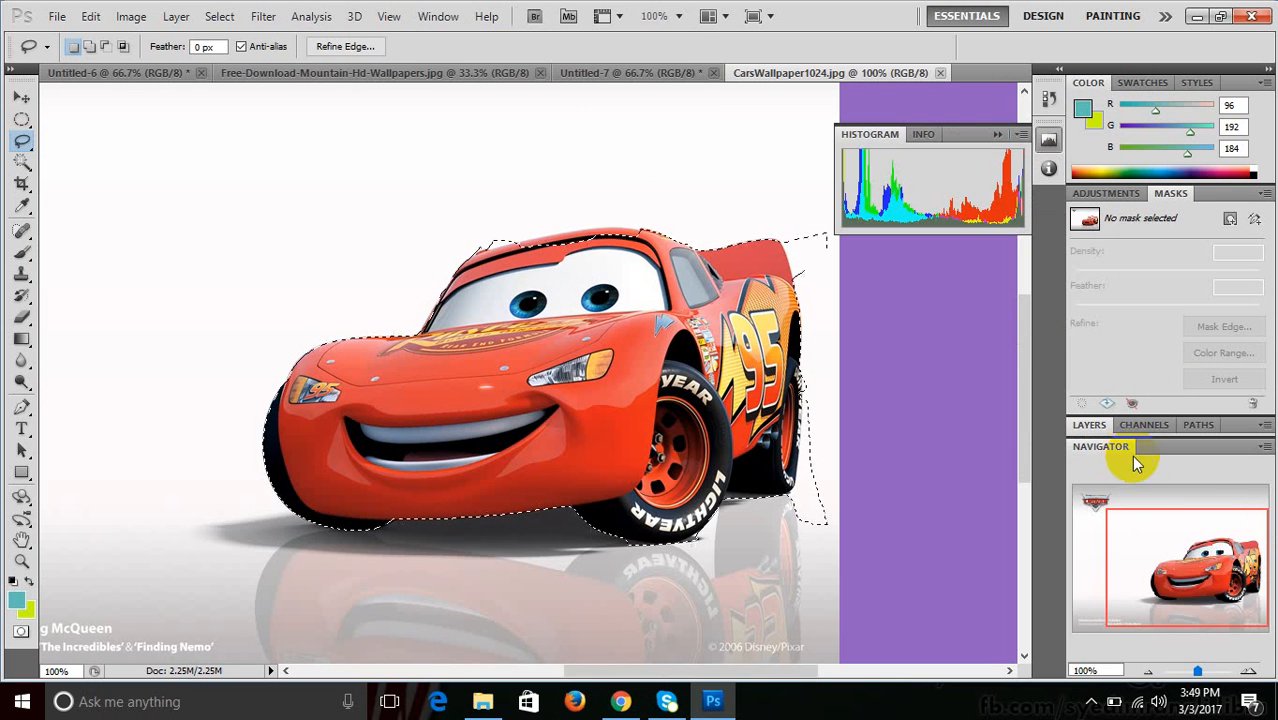
pyautogui.click(997, 133)
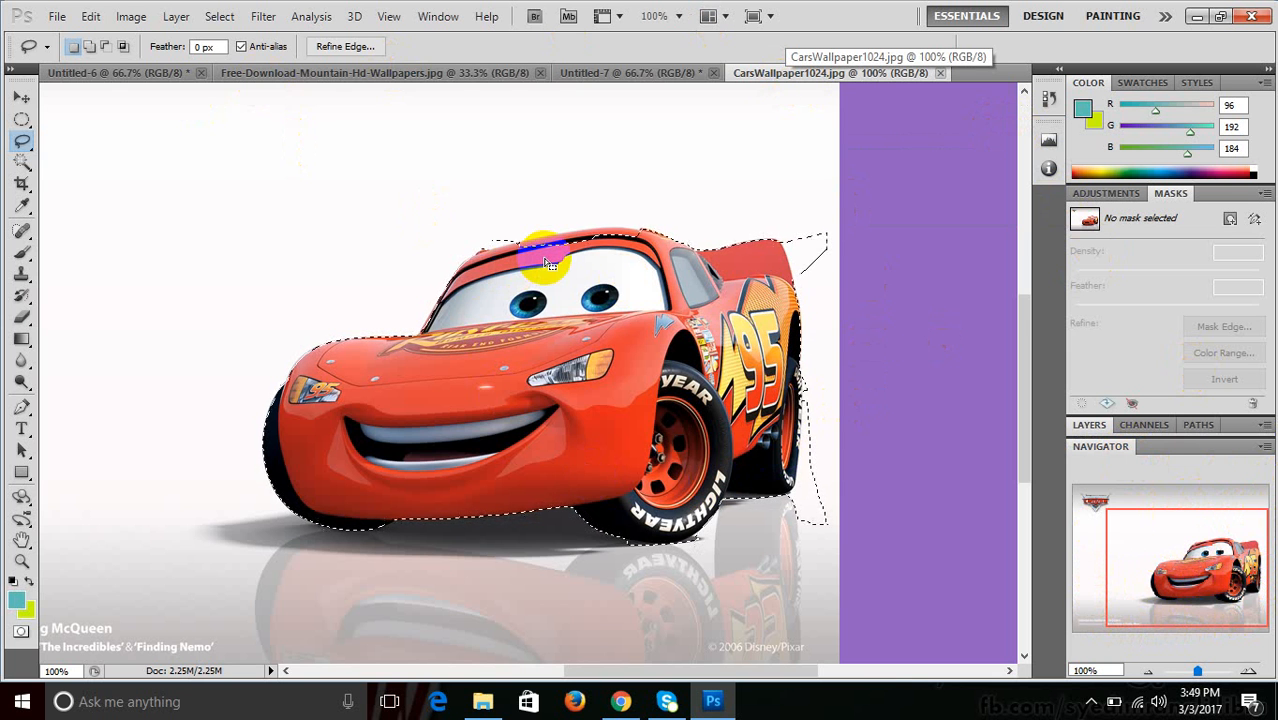
# Examine the car's headlight and eye, the Cars logo, and the caption text at 1600% using the Navigator.
pyautogui.hotkey('ctrl', '+')
pyautogui.hotkey('ctrl', '+')
pyautogui.hotkey('ctrl', '+')
pyautogui.hotkey('ctrl', '+')
pyautogui.hotkey('ctrl', '+')
pyautogui.hotkey('ctrl', '+')
pyautogui.hotkey('ctrl', '+')
pyautogui.hotkey('ctrl', '+')
pyautogui.hotkey('ctrl', '+')
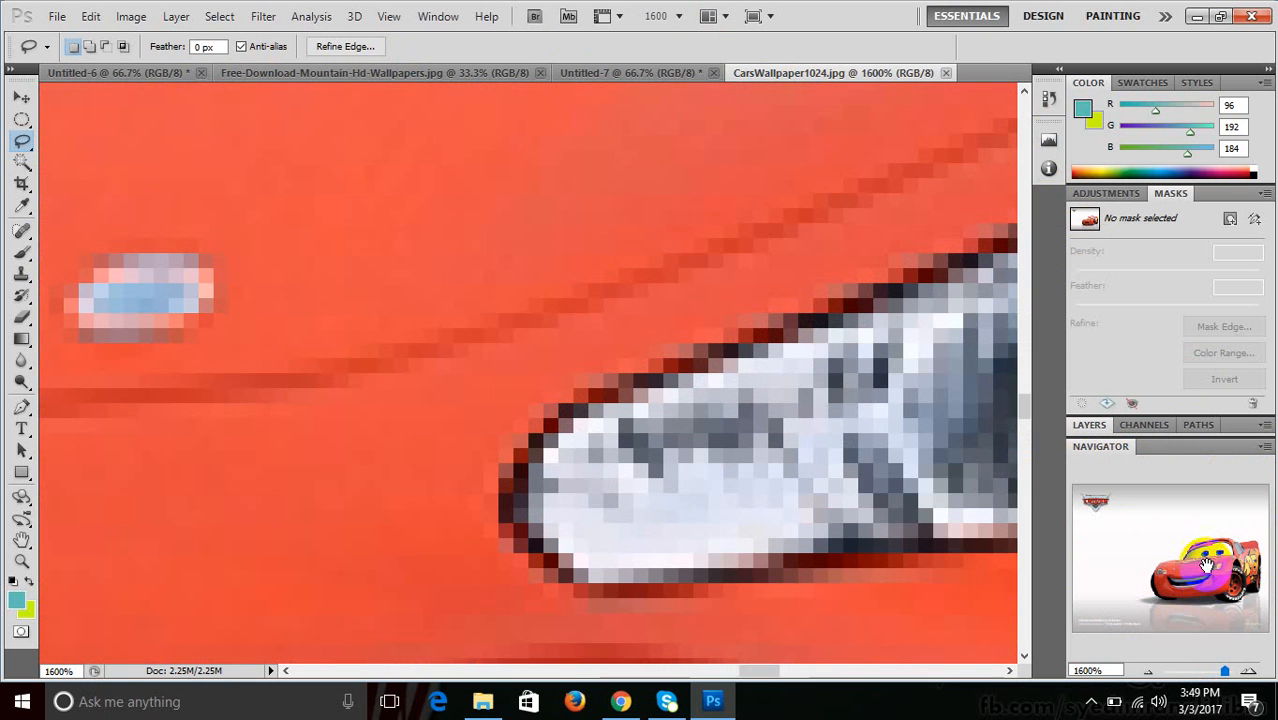
pyautogui.moveTo(1199, 560); pyautogui.dragTo(1161, 517)
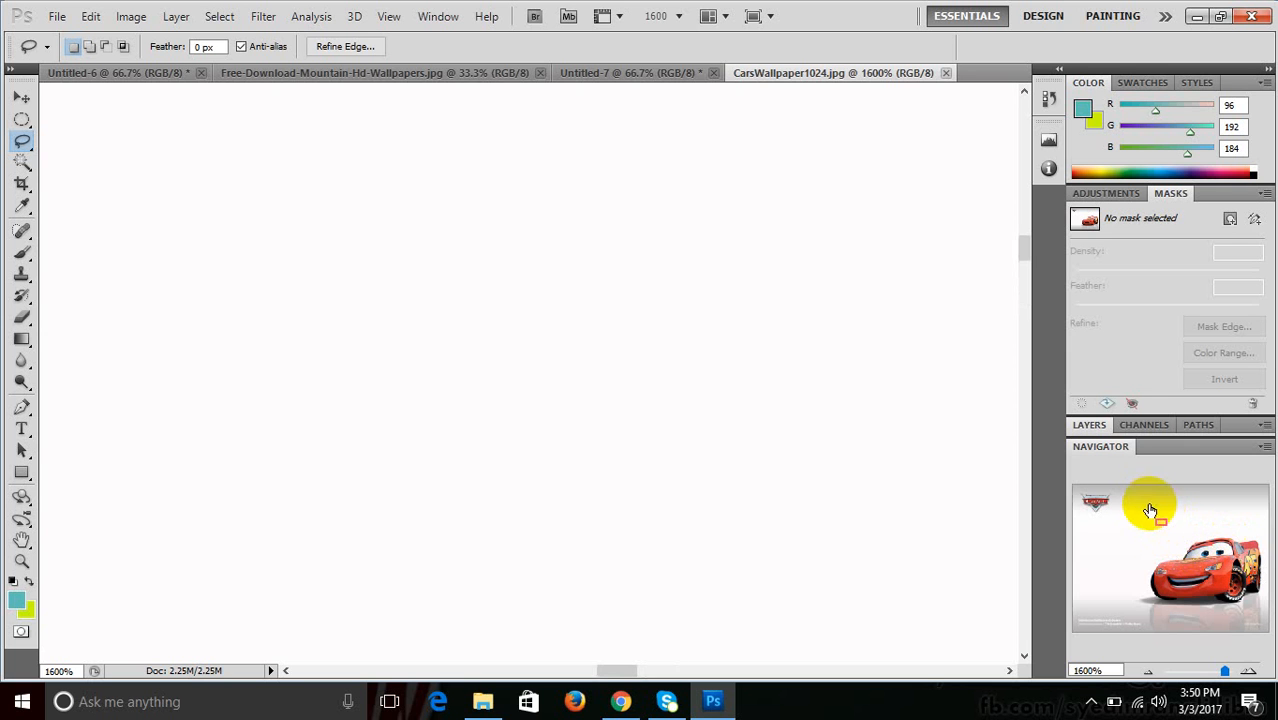
pyautogui.moveTo(1167, 519); pyautogui.dragTo(1223, 553)
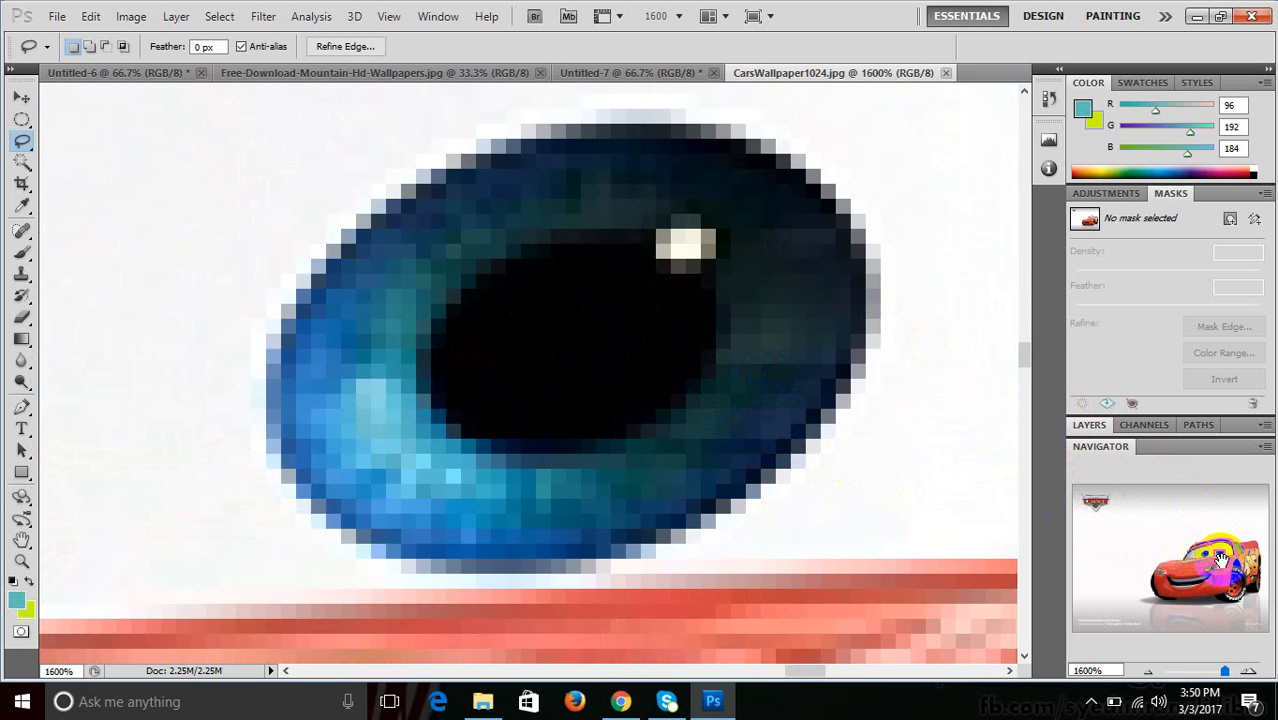
pyautogui.moveTo(1220, 558); pyautogui.dragTo(1096, 507)
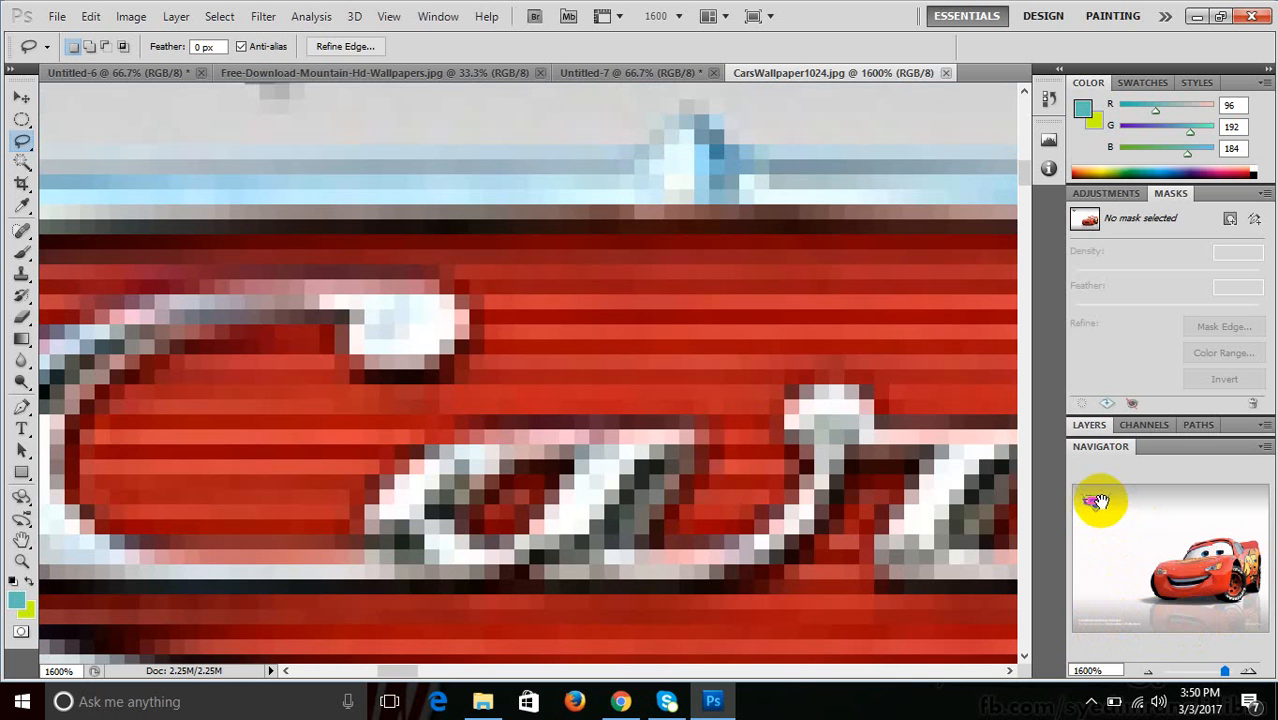
pyautogui.moveTo(1098, 514); pyautogui.dragTo(1127, 622)
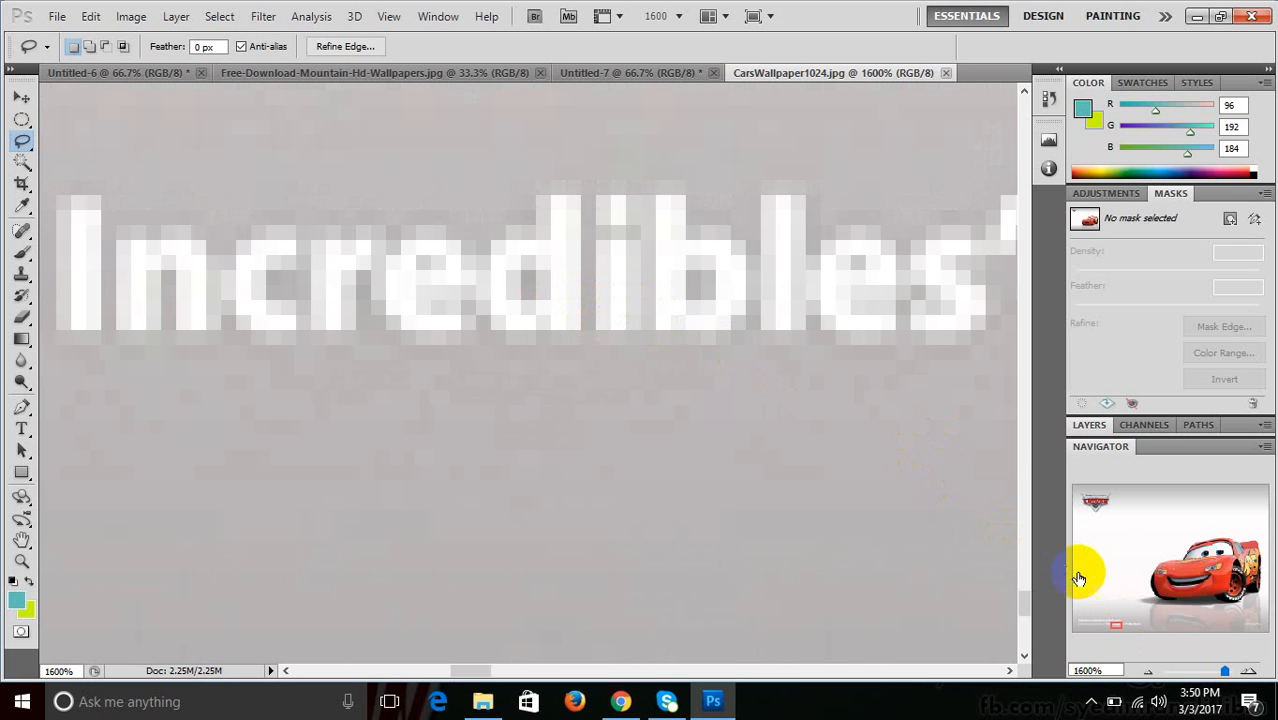
# Inspect the selection edge along the front tire and hood at 300% and around the windshield at 500%.
pyautogui.moveTo(1137, 624); pyautogui.dragTo(1154, 599)
pyautogui.hotkey('ctrl', '-')
pyautogui.hotkey('ctrl', '-')
pyautogui.hotkey('ctrl', '-')
pyautogui.hotkey('ctrl', '-')
pyautogui.hotkey('ctrl', '-')
pyautogui.hotkey('ctrl', '-')
pyautogui.hotkey('ctrl', '-')
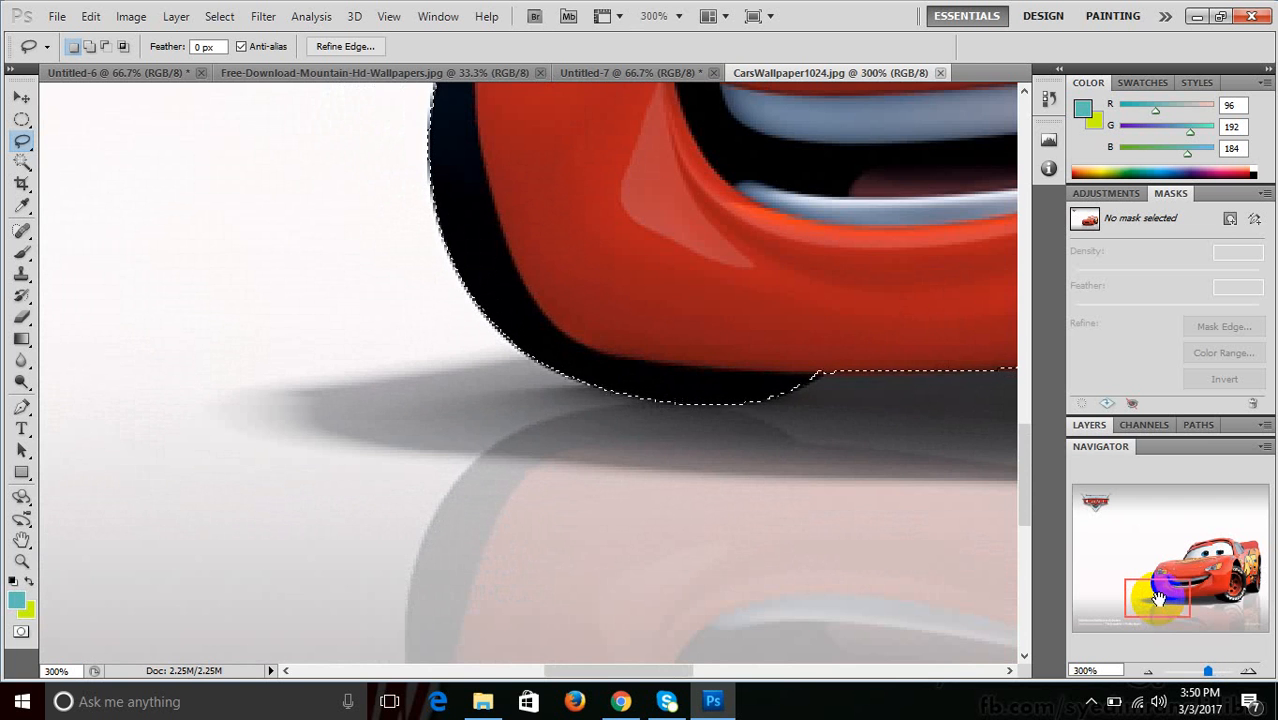
pyautogui.moveTo(1165, 601); pyautogui.dragTo(1173, 591)
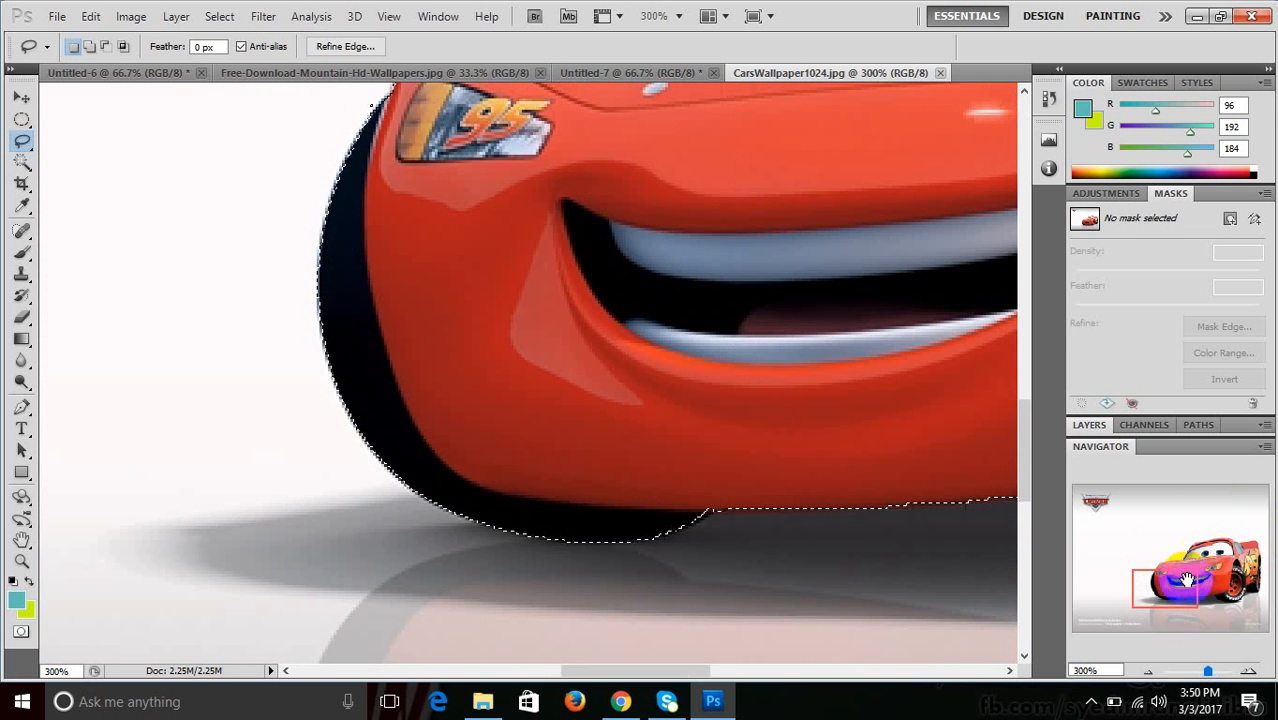
pyautogui.moveTo(1174, 586); pyautogui.dragTo(1172, 568)
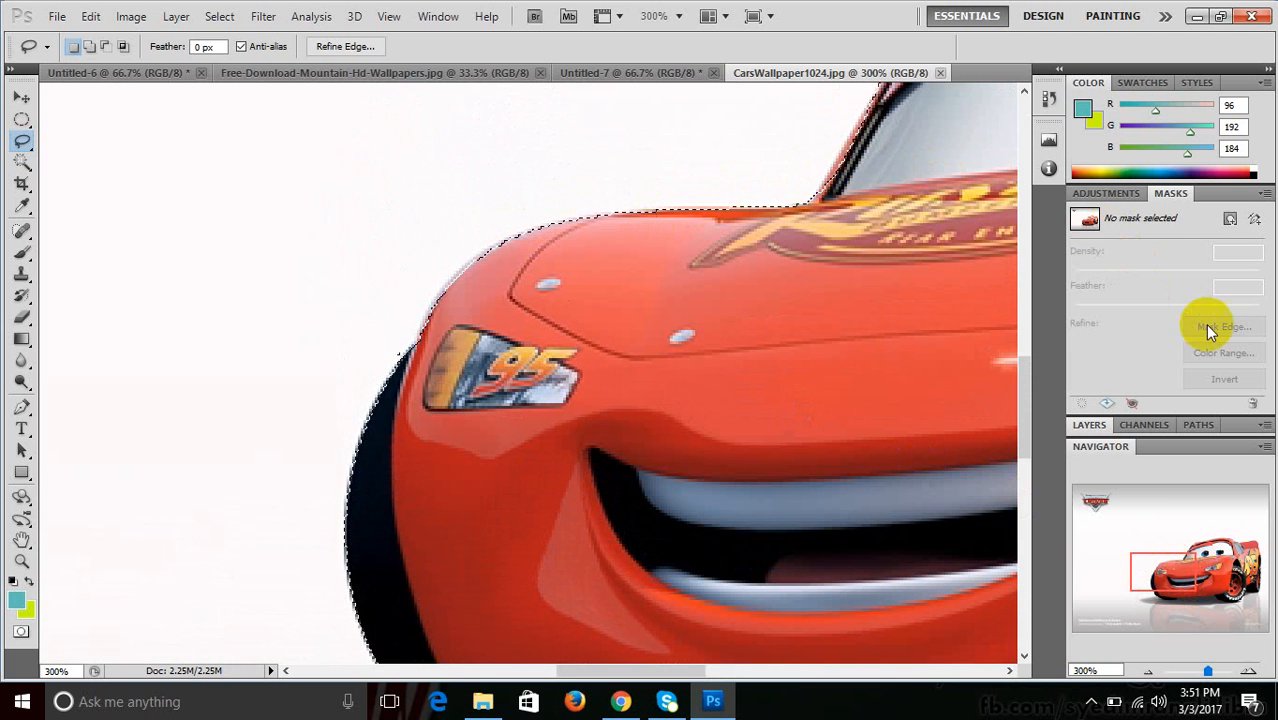
pyautogui.moveTo(1178, 568); pyautogui.dragTo(1183, 553)
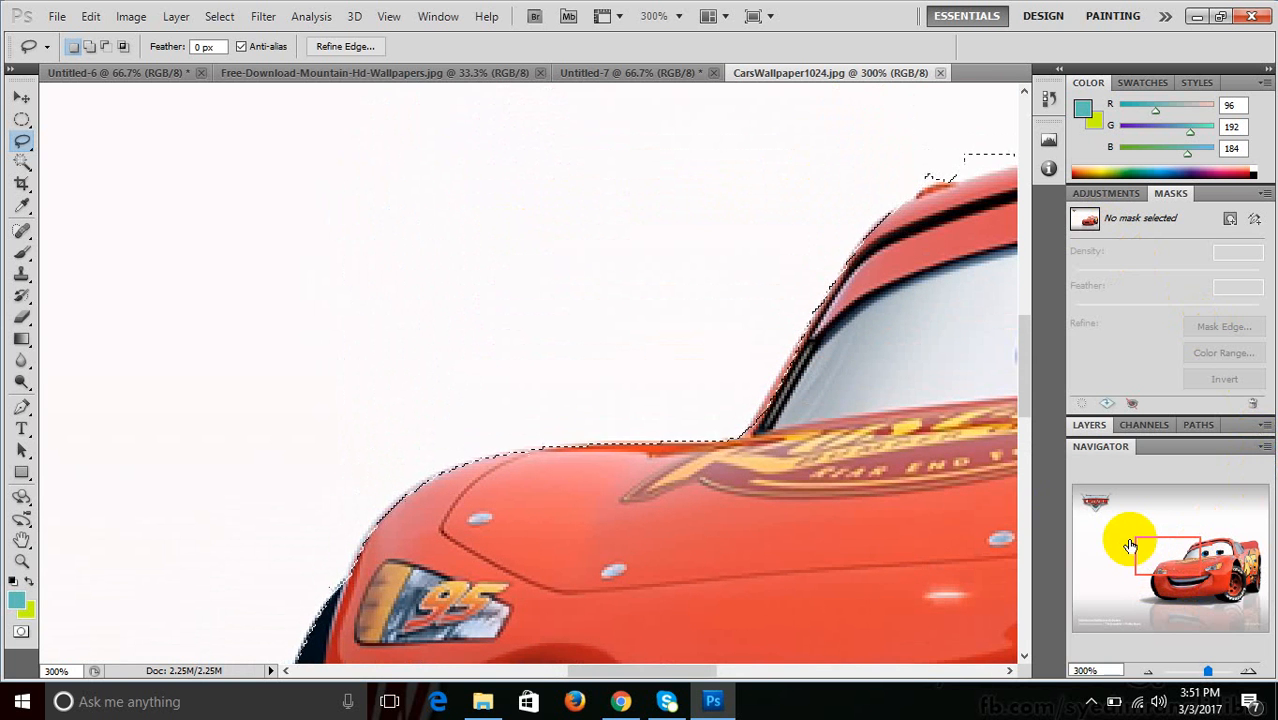
pyautogui.hotkey('ctrl', '+')
pyautogui.hotkey('ctrl', '+')
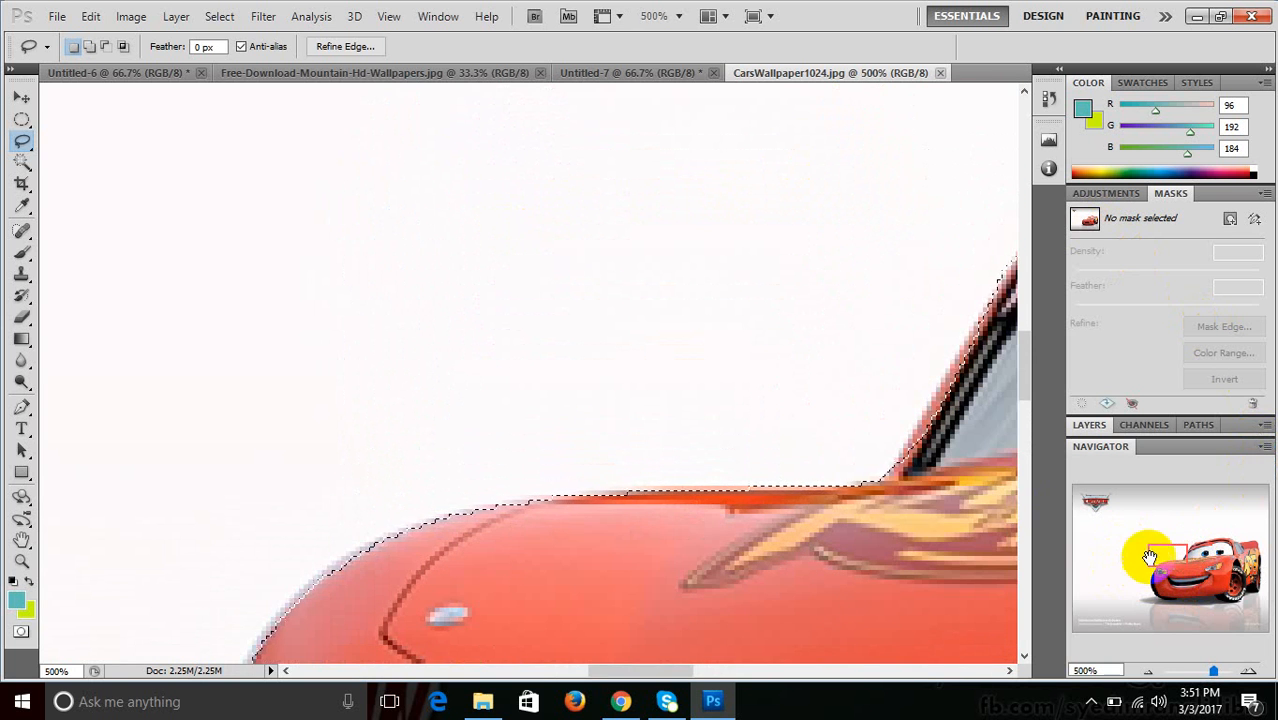
pyautogui.click(1186, 546)
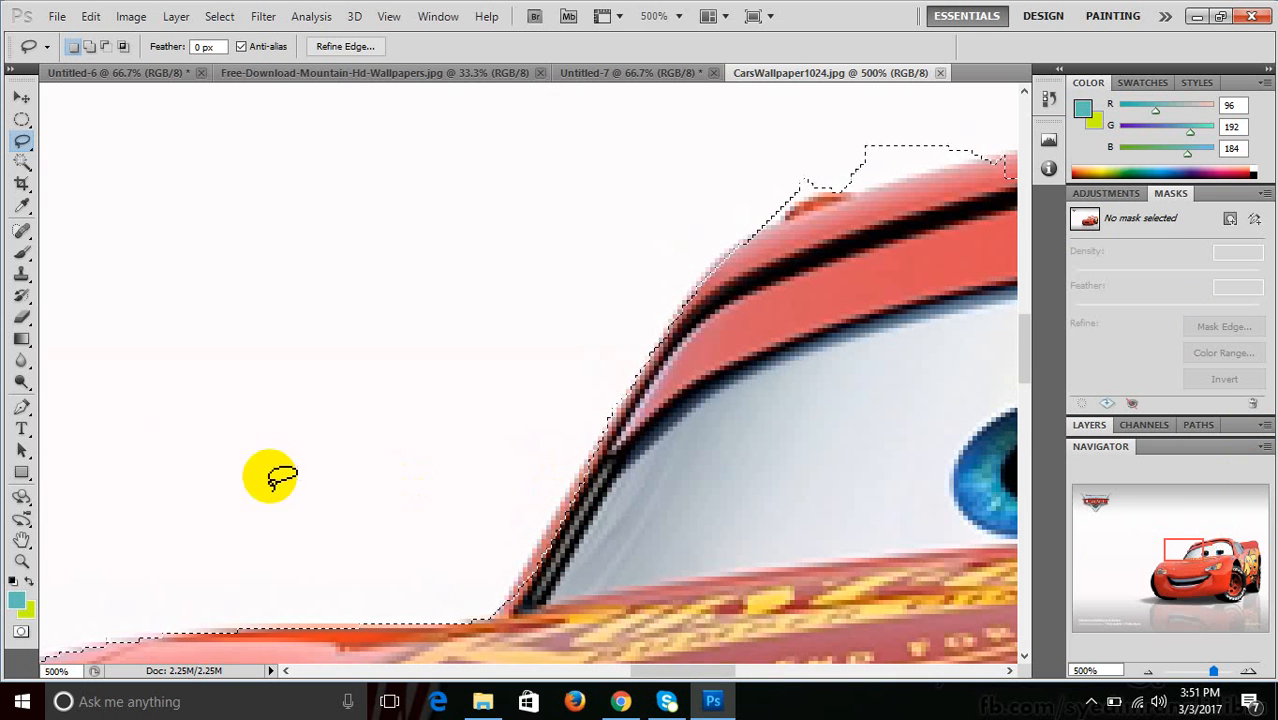
# Restore the car selection after an accidental deselect and add the missed edge along the windshield pillar with the Lasso tool.
pyautogui.click(22, 146)
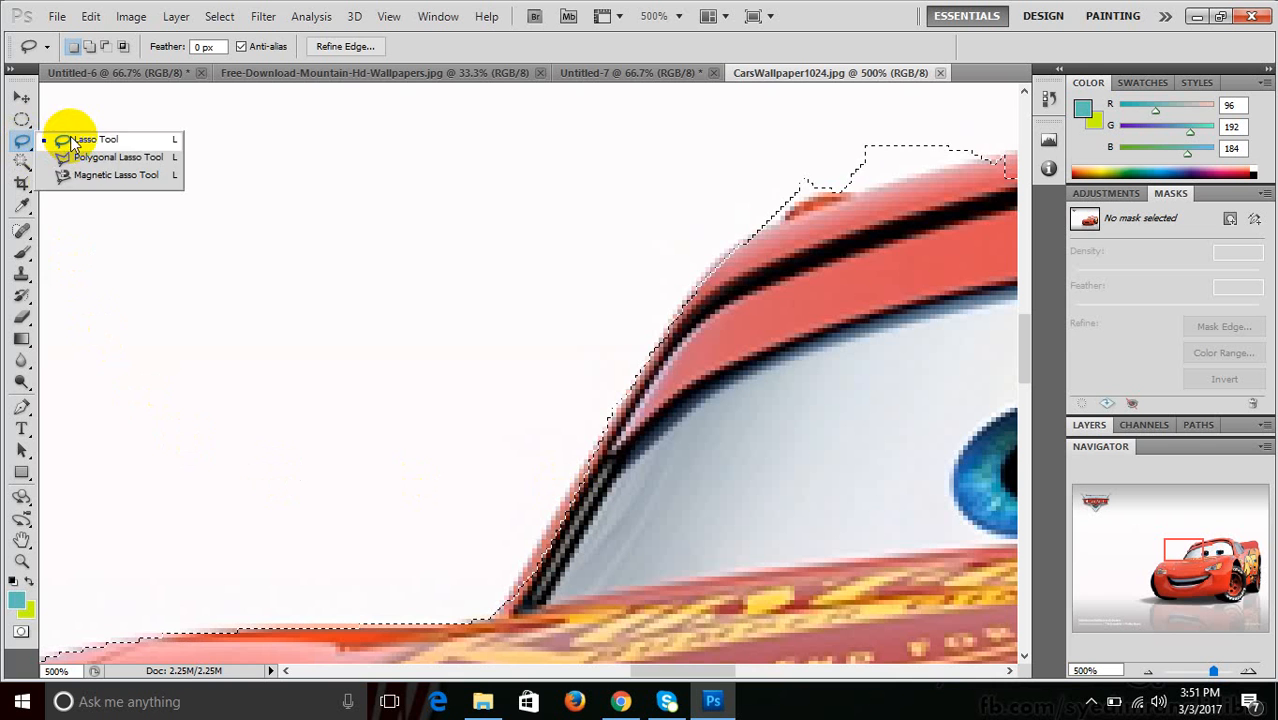
pyautogui.click(90, 139)
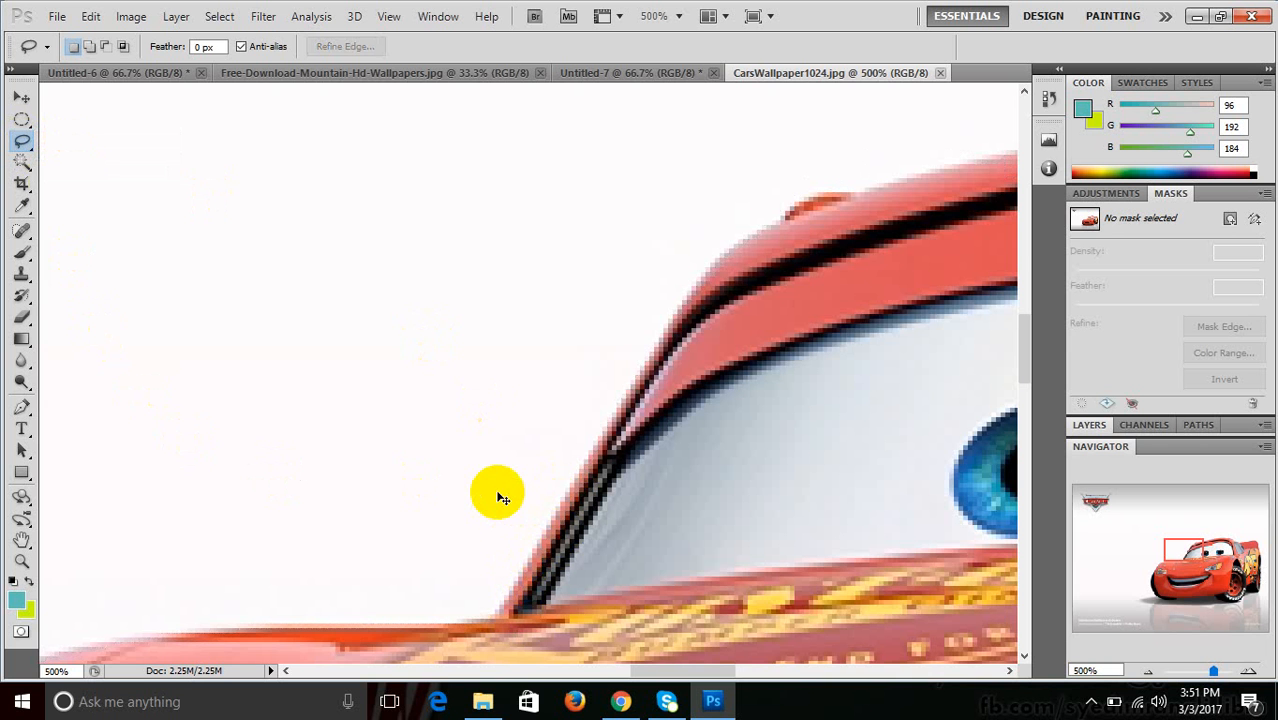
pyautogui.hotkey('ctrl', 'z')
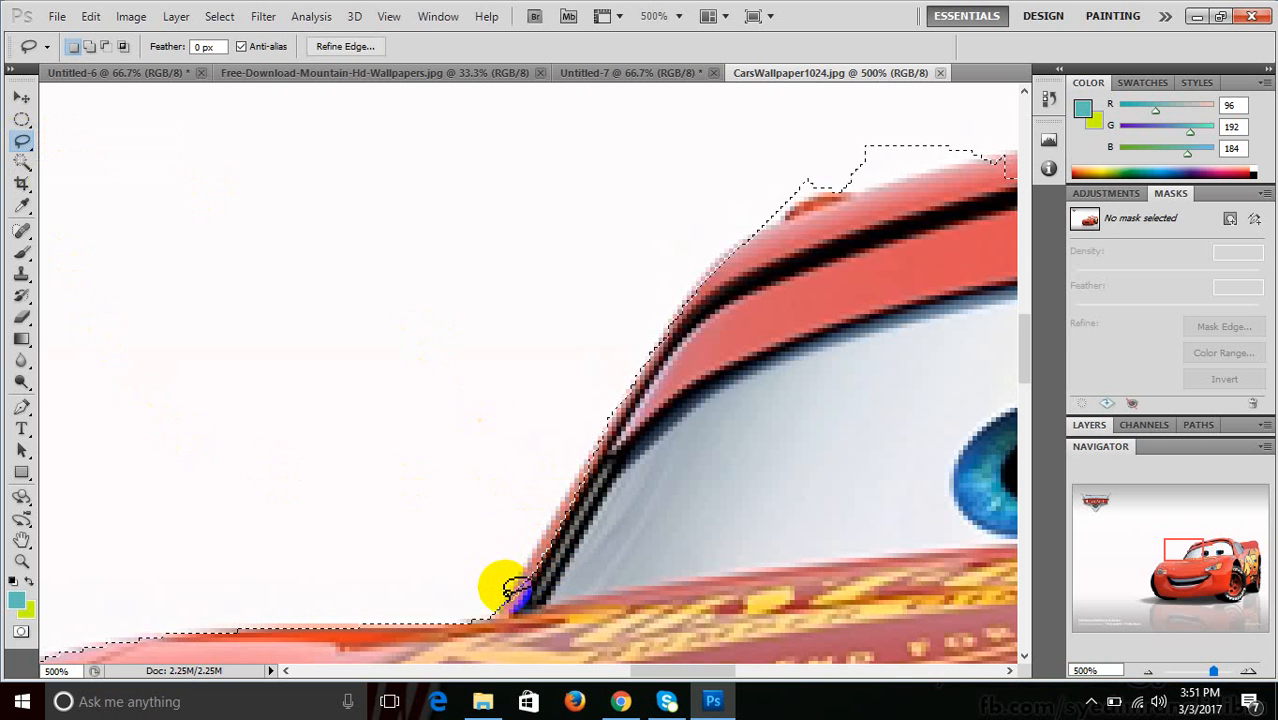
pyautogui.moveTo(518, 592)
pyautogui.mouseDown()
pyautogui.moveTo(622, 412)
pyautogui.moveTo(636, 424)
pyautogui.moveTo(622, 438)
pyautogui.mouseUp()
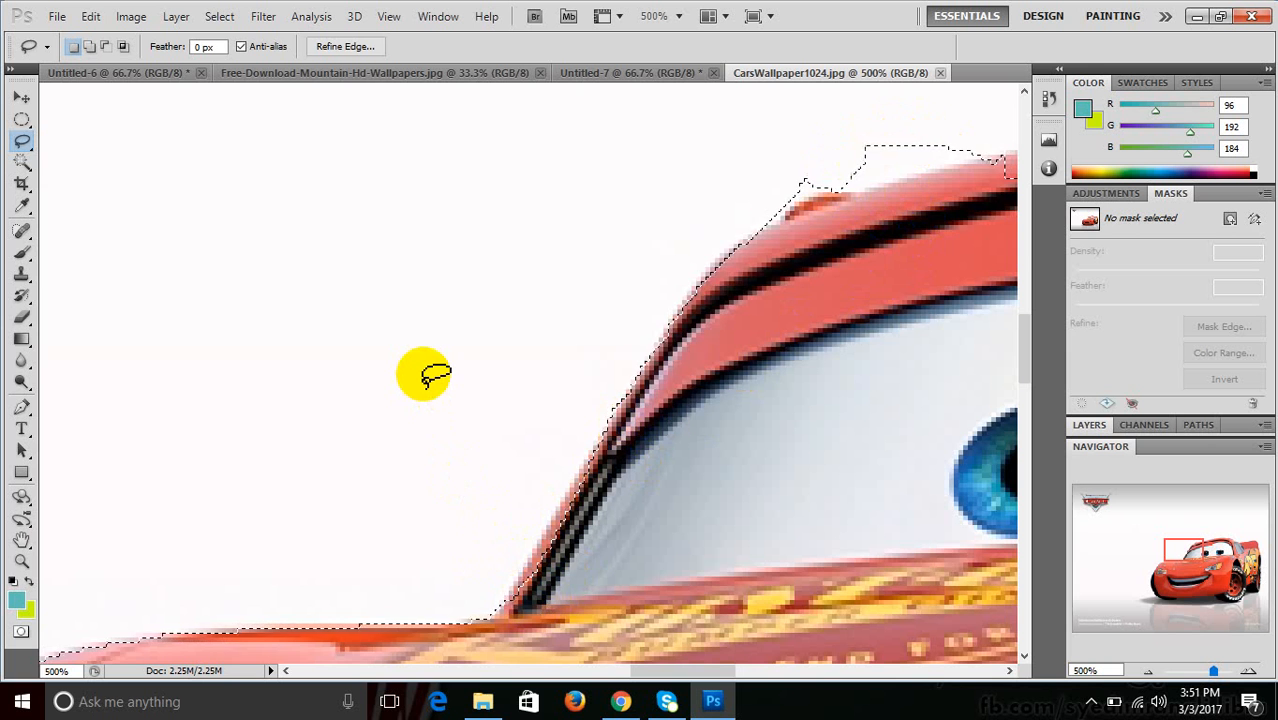
pyautogui.press('shift')
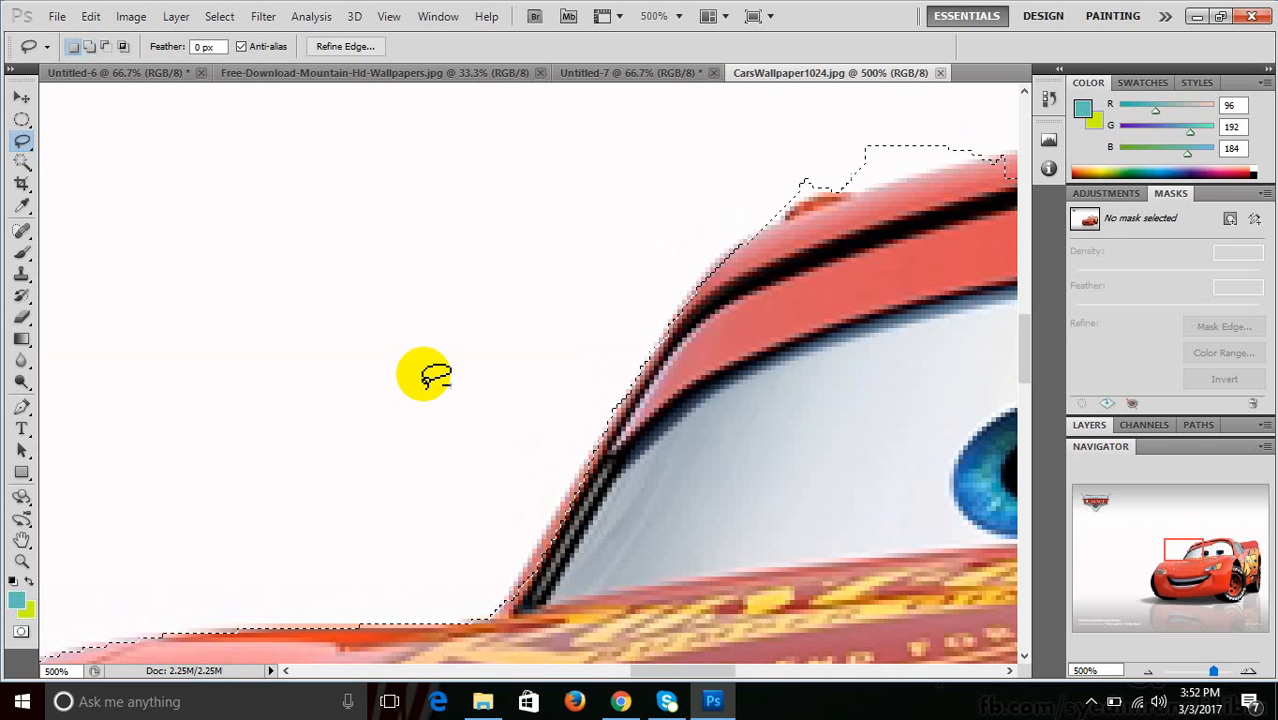
pyautogui.press('alt')
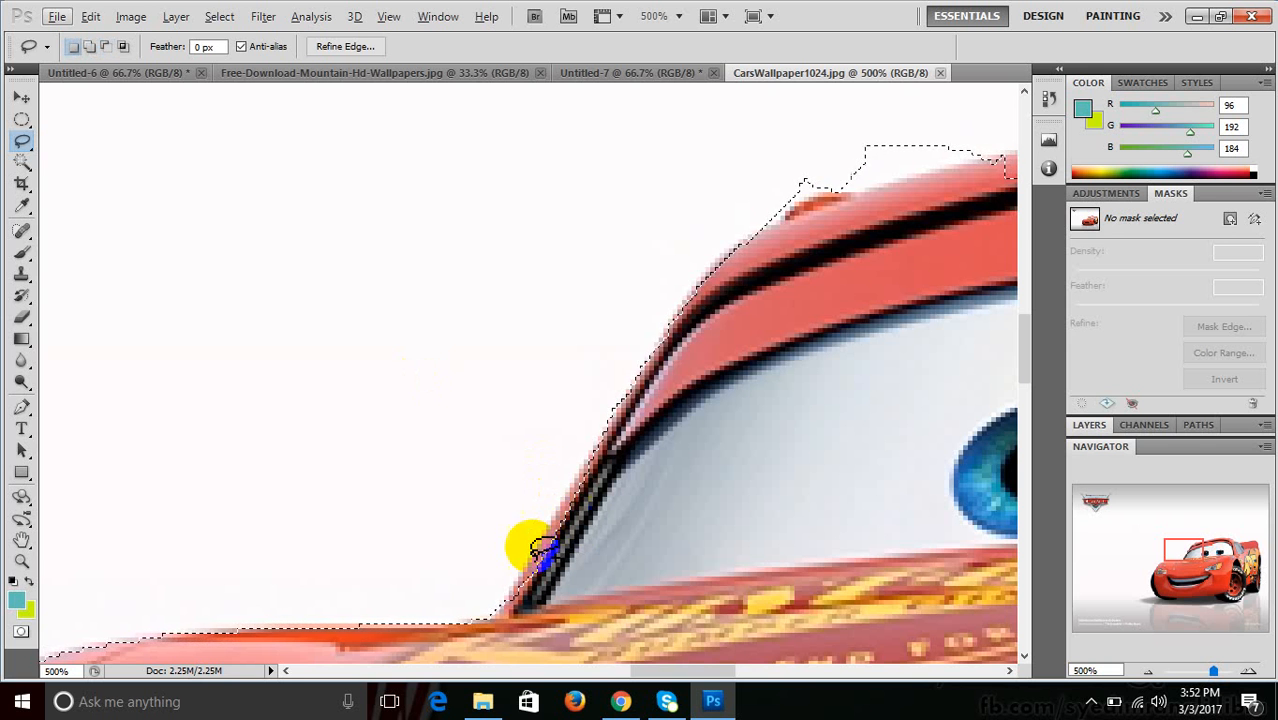
# Add the missed red edge of the lower windshield pillar to the car selection with the Lasso tool.
pyautogui.press('shift')
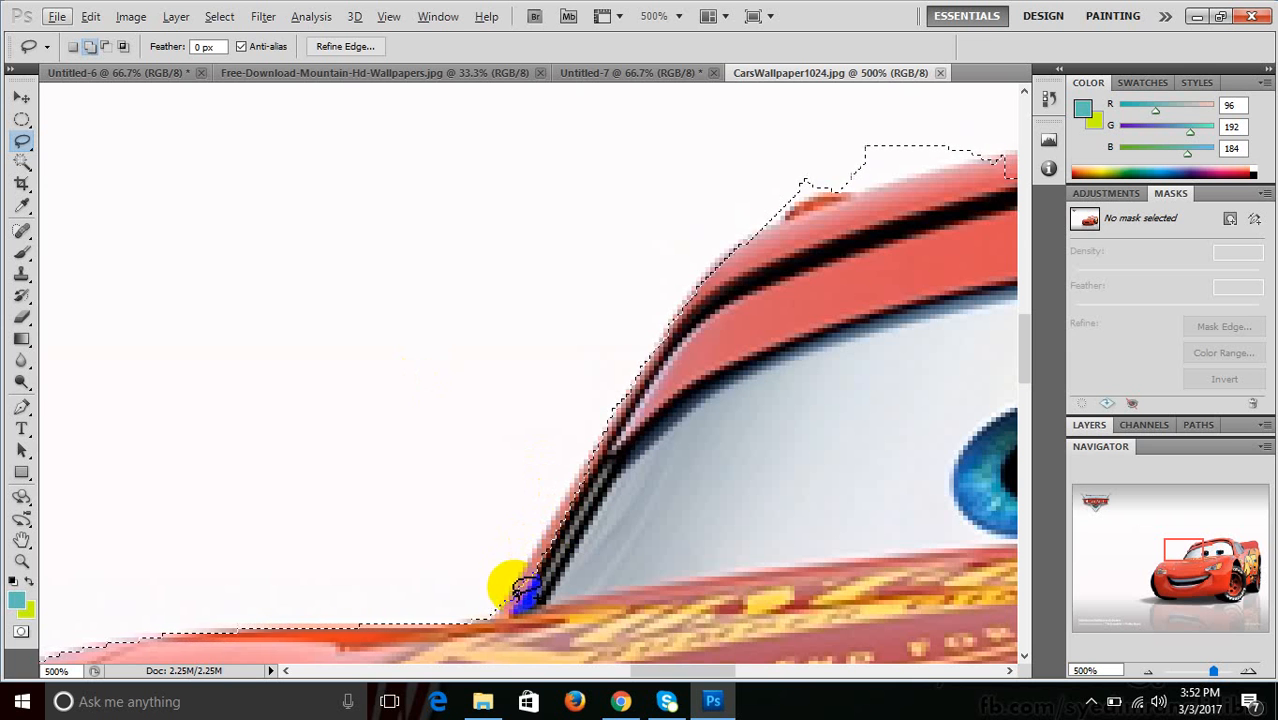
pyautogui.moveTo(518, 590); pyautogui.dragTo(510, 590)
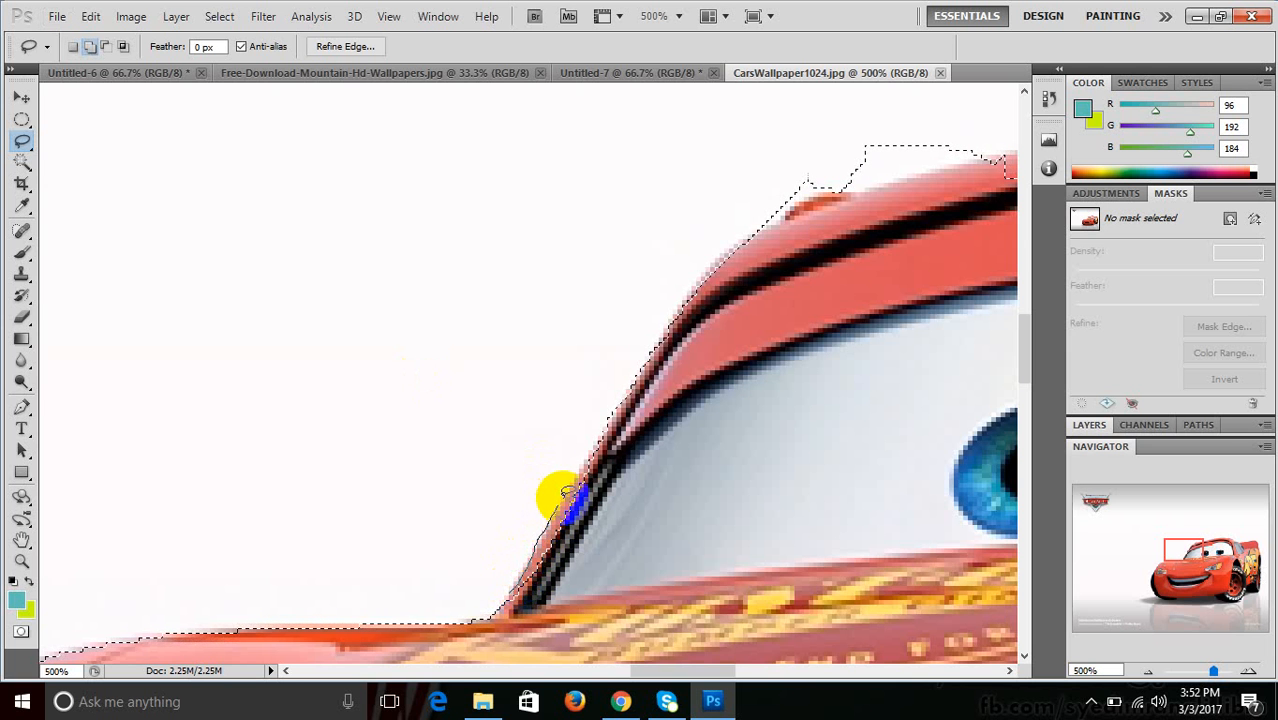
pyautogui.moveTo(628, 398)
pyautogui.mouseDown()
pyautogui.moveTo(678, 443)
pyautogui.moveTo(637, 614)
pyautogui.mouseUp()
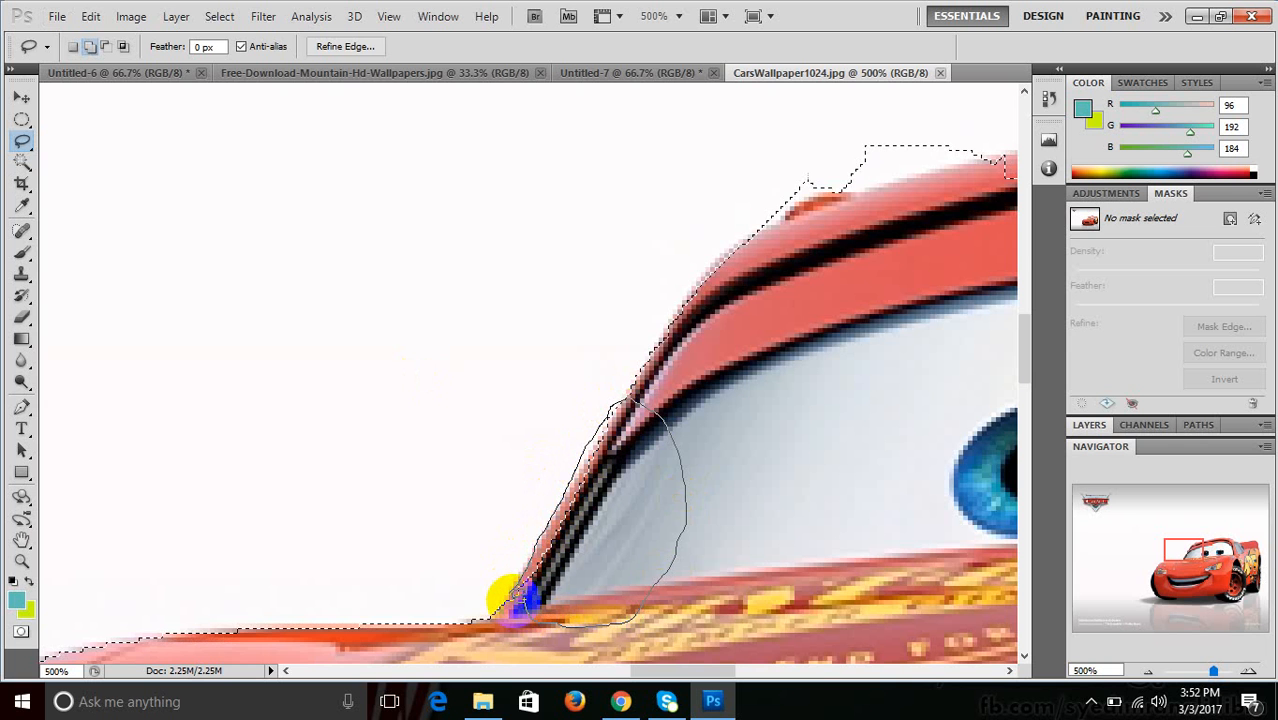
pyautogui.moveTo(513, 595); pyautogui.dragTo(518, 607)
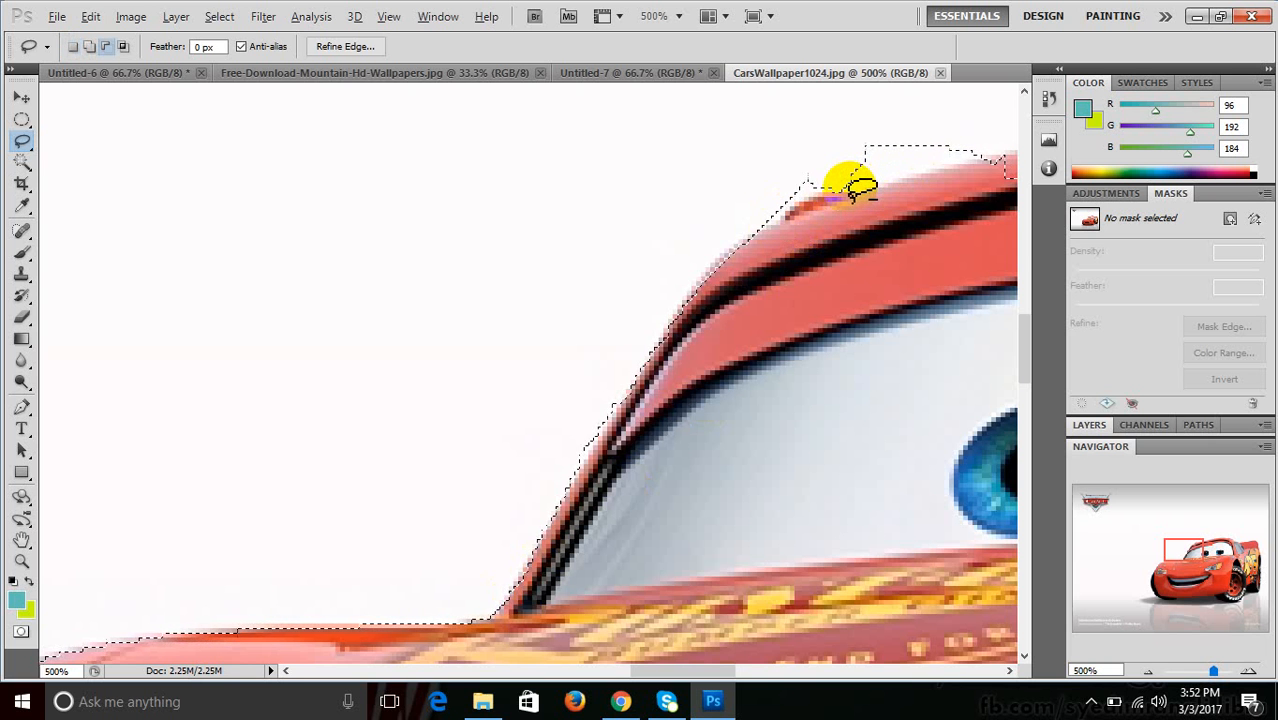
# Subtract the white background above the front edge of the roof from the car selection.
pyautogui.moveTo(850, 183)
pyautogui.mouseDown()
pyautogui.moveTo(903, 189)
pyautogui.moveTo(977, 152)
pyautogui.moveTo(959, 108)
pyautogui.moveTo(898, 96)
pyautogui.moveTo(837, 121)
pyautogui.moveTo(828, 201)
pyautogui.mouseUp()
pyautogui.press('alt')
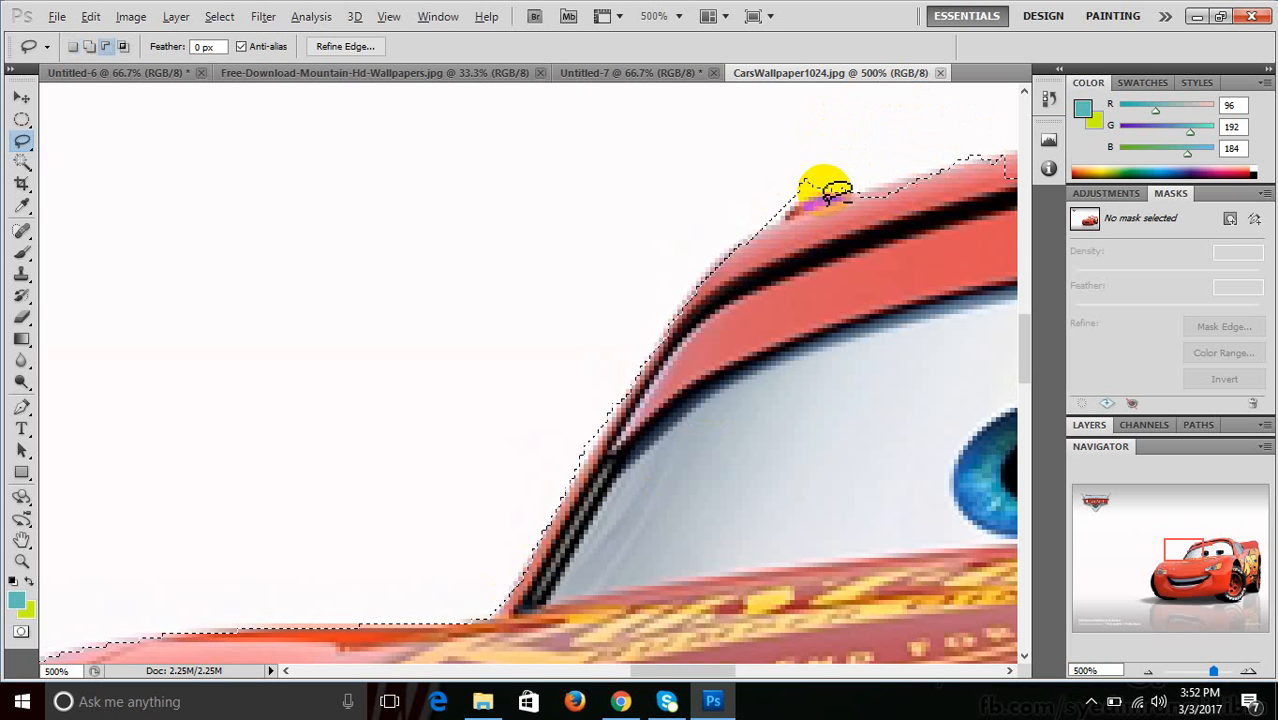
pyautogui.moveTo(792, 207)
pyautogui.mouseDown()
pyautogui.moveTo(744, 212)
pyautogui.moveTo(759, 180)
pyautogui.moveTo(783, 163)
pyautogui.moveTo(850, 180)
pyautogui.mouseUp()
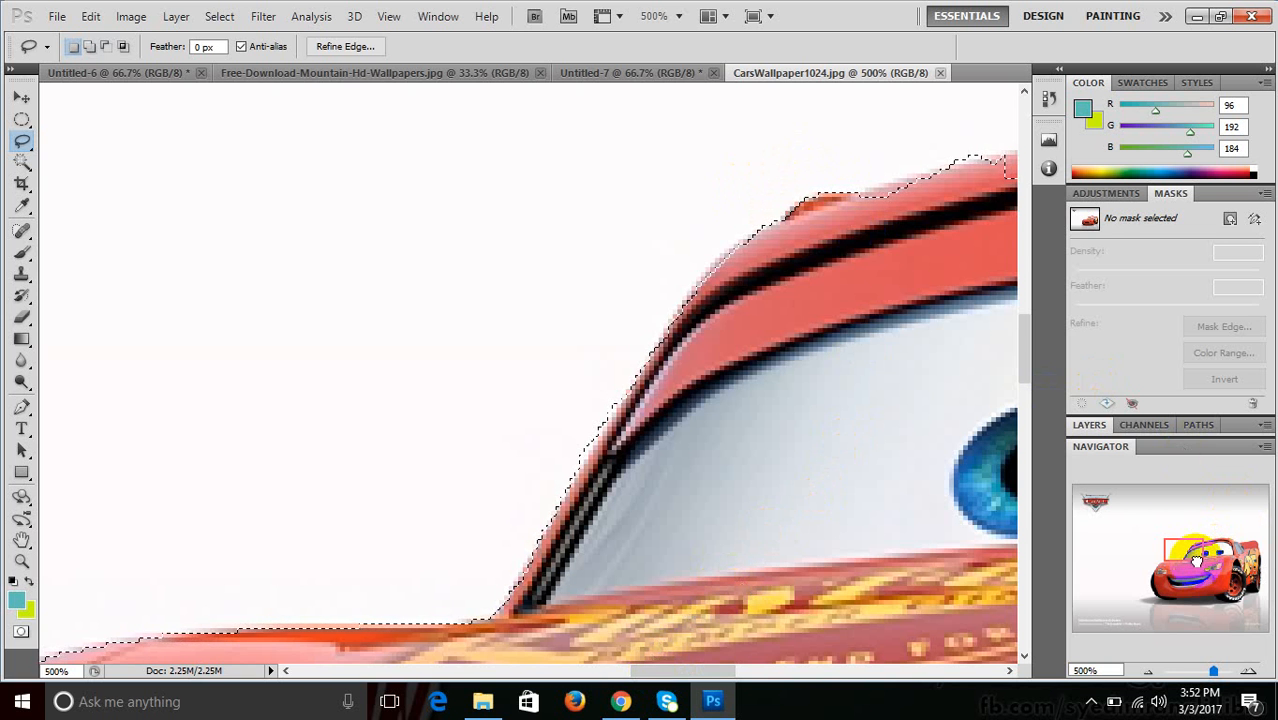
# Add the missed red strip along the top of the roof above both eyes to the car selection.
pyautogui.moveTo(1196, 560); pyautogui.dragTo(1222, 556)
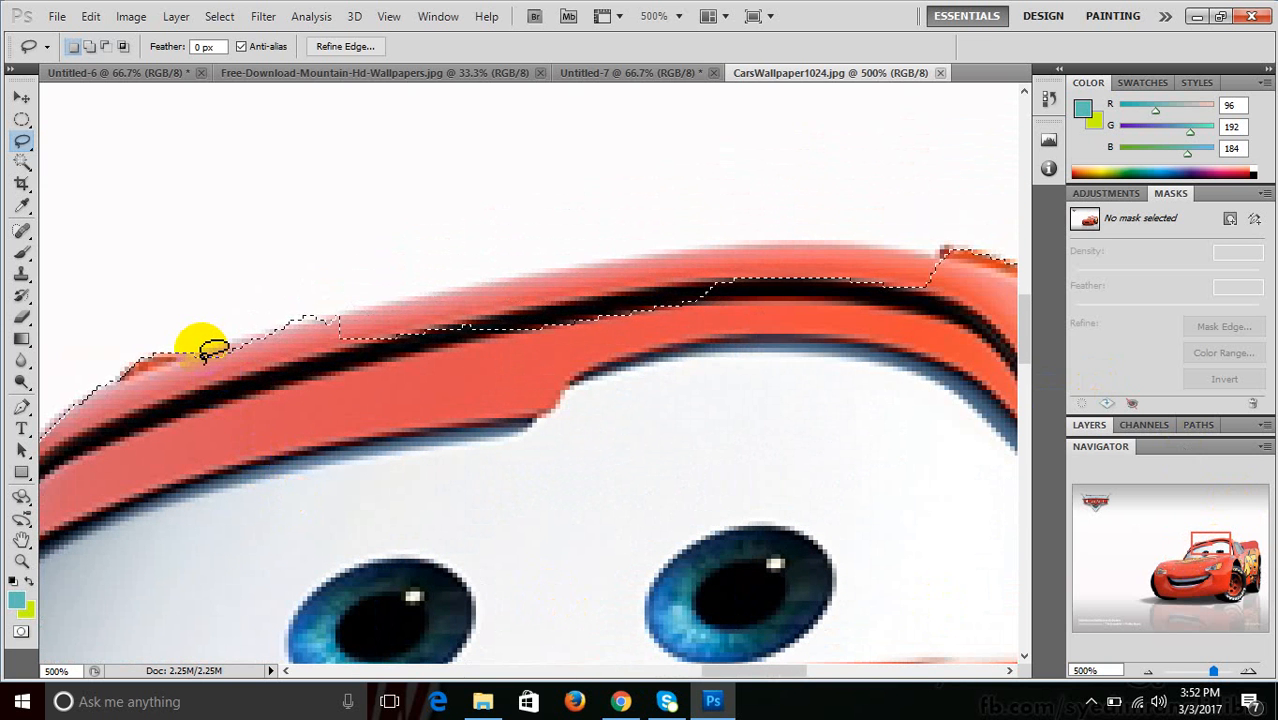
pyautogui.press('alt')
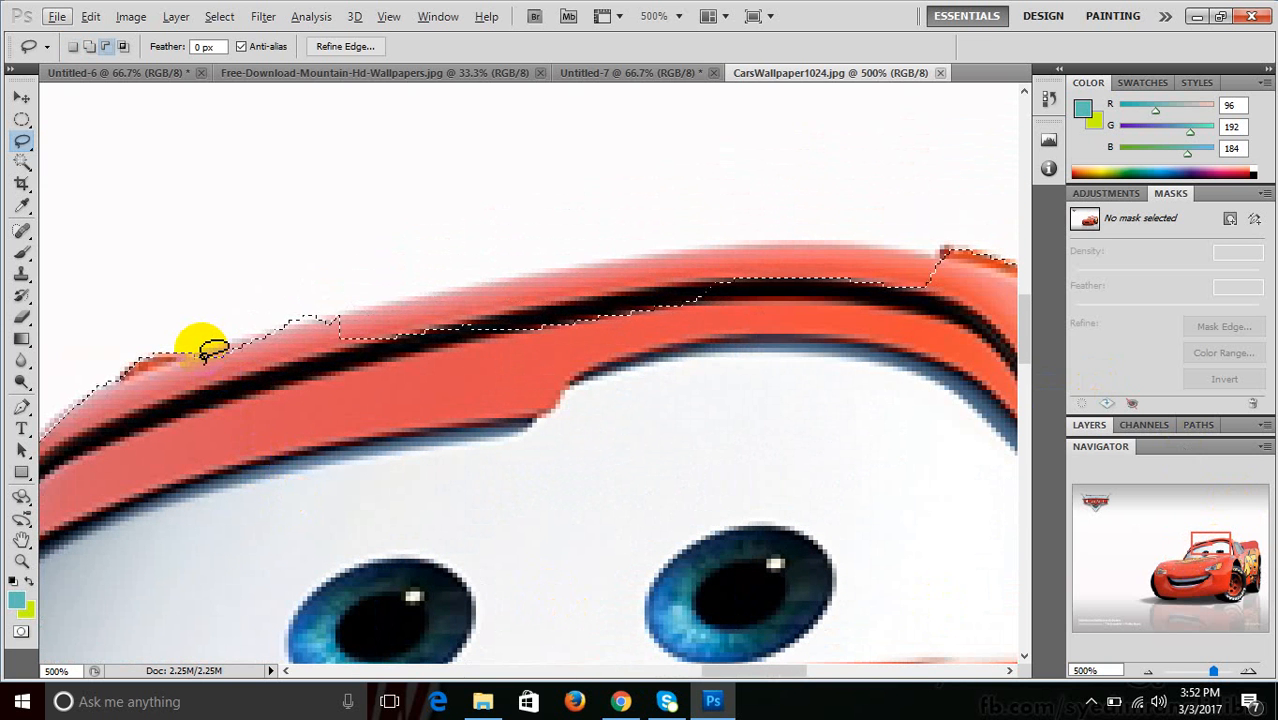
pyautogui.press('shift')
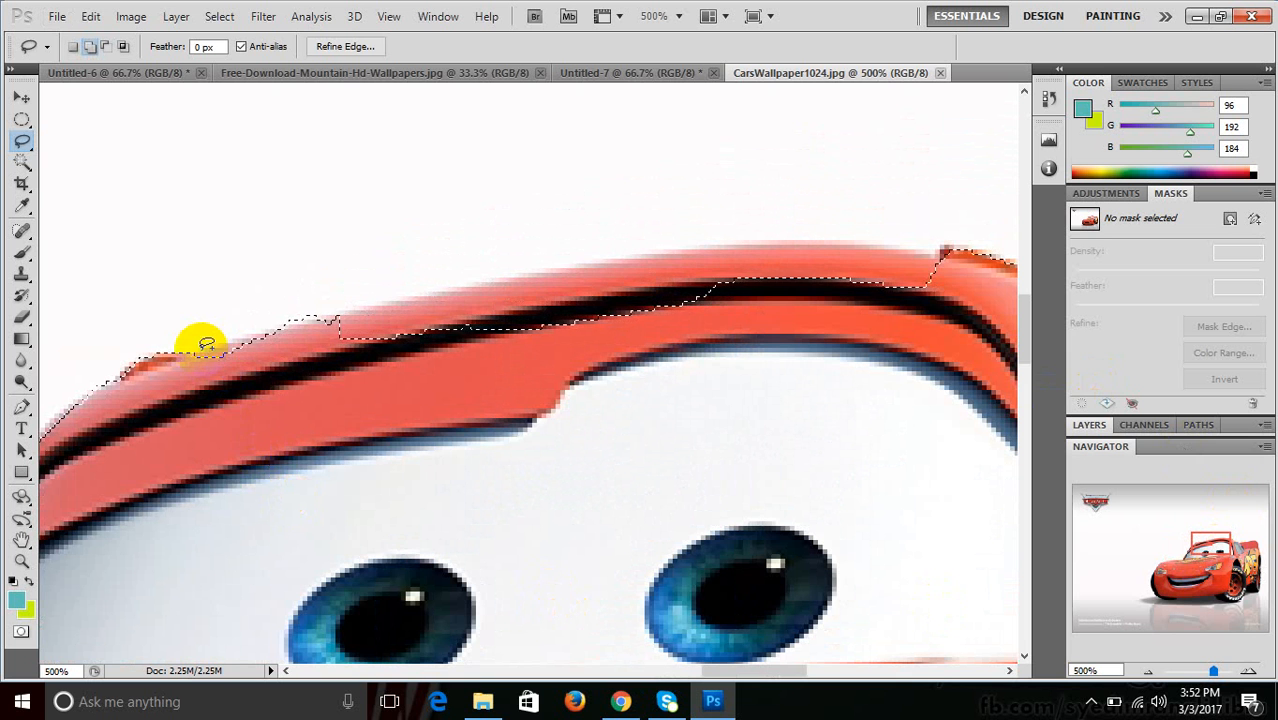
pyautogui.moveTo(205, 343)
pyautogui.mouseDown()
pyautogui.moveTo(303, 327)
pyautogui.moveTo(317, 367)
pyautogui.moveTo(228, 417)
pyautogui.moveTo(188, 358)
pyautogui.mouseUp()
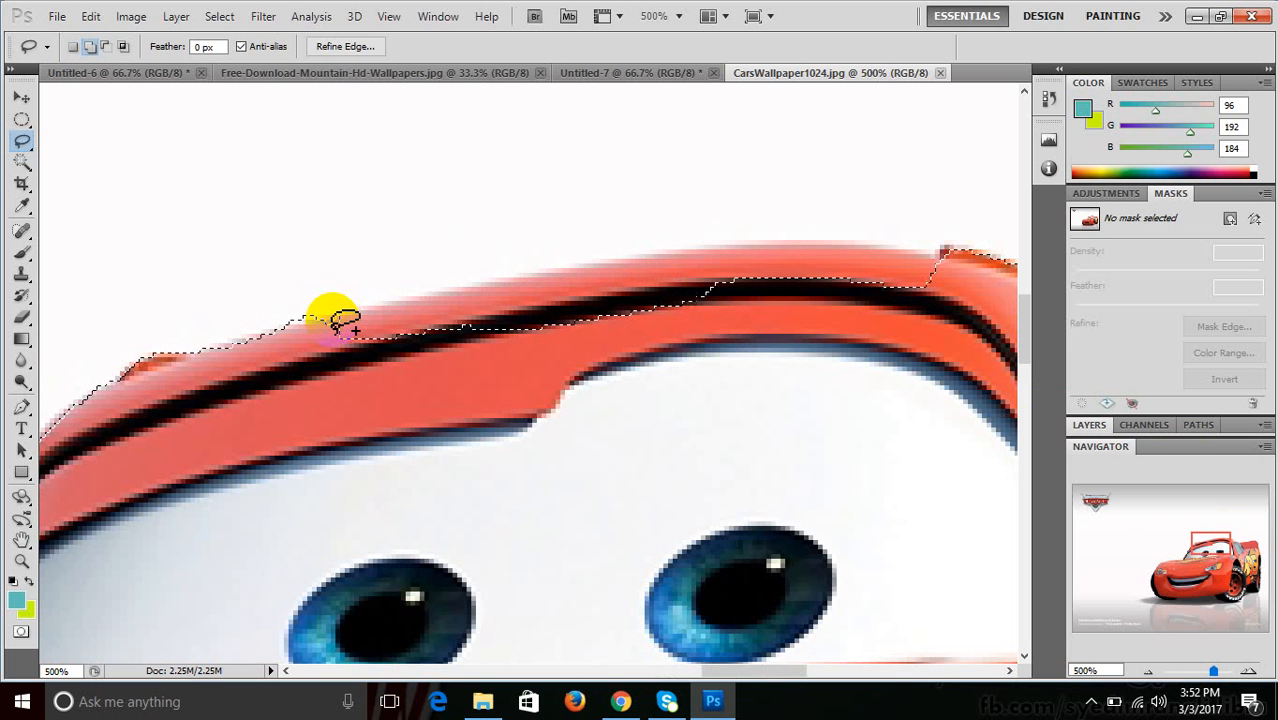
pyautogui.moveTo(336, 316)
pyautogui.mouseDown()
pyautogui.moveTo(699, 252)
pyautogui.moveTo(782, 247)
pyautogui.moveTo(855, 282)
pyautogui.moveTo(826, 347)
pyautogui.moveTo(694, 417)
pyautogui.moveTo(581, 435)
pyautogui.moveTo(471, 397)
pyautogui.moveTo(365, 404)
pyautogui.moveTo(333, 371)
pyautogui.moveTo(336, 315)
pyautogui.mouseUp()
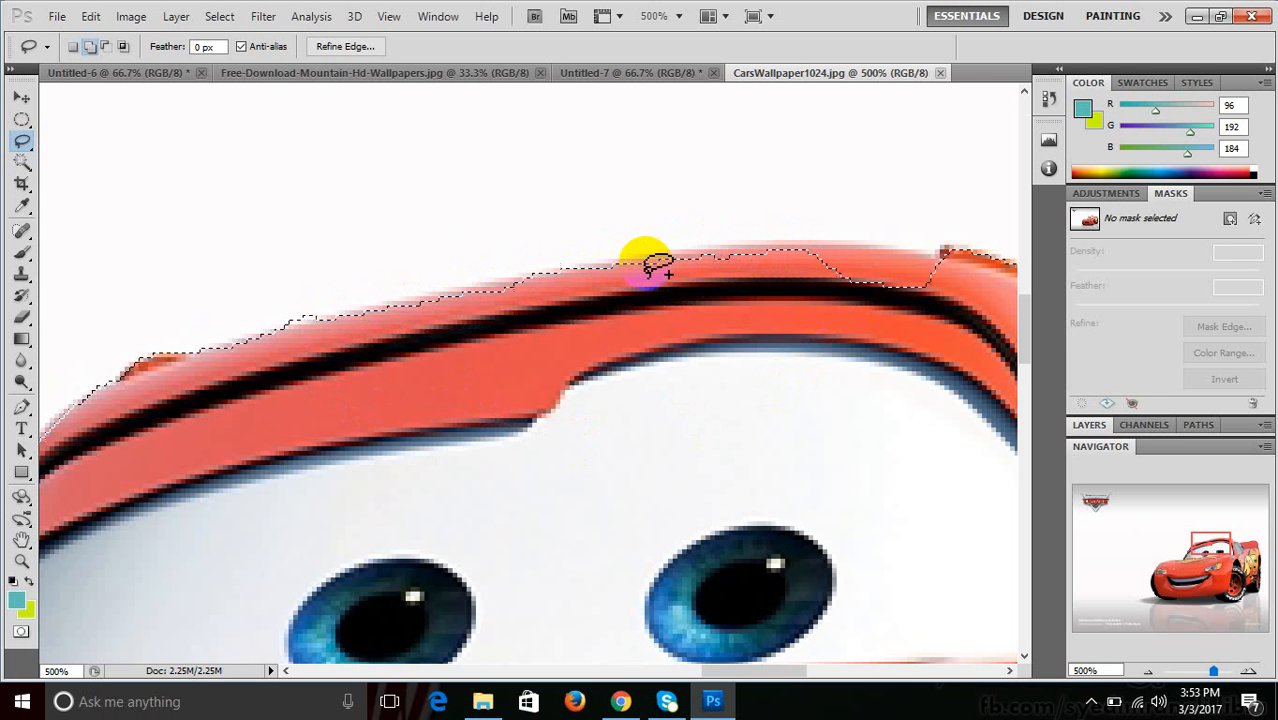
pyautogui.moveTo(658, 266)
pyautogui.mouseDown()
pyautogui.moveTo(797, 241)
pyautogui.moveTo(942, 257)
pyautogui.moveTo(956, 284)
pyautogui.moveTo(918, 353)
pyautogui.moveTo(800, 360)
pyautogui.moveTo(732, 300)
pyautogui.moveTo(722, 255)
pyautogui.mouseUp()
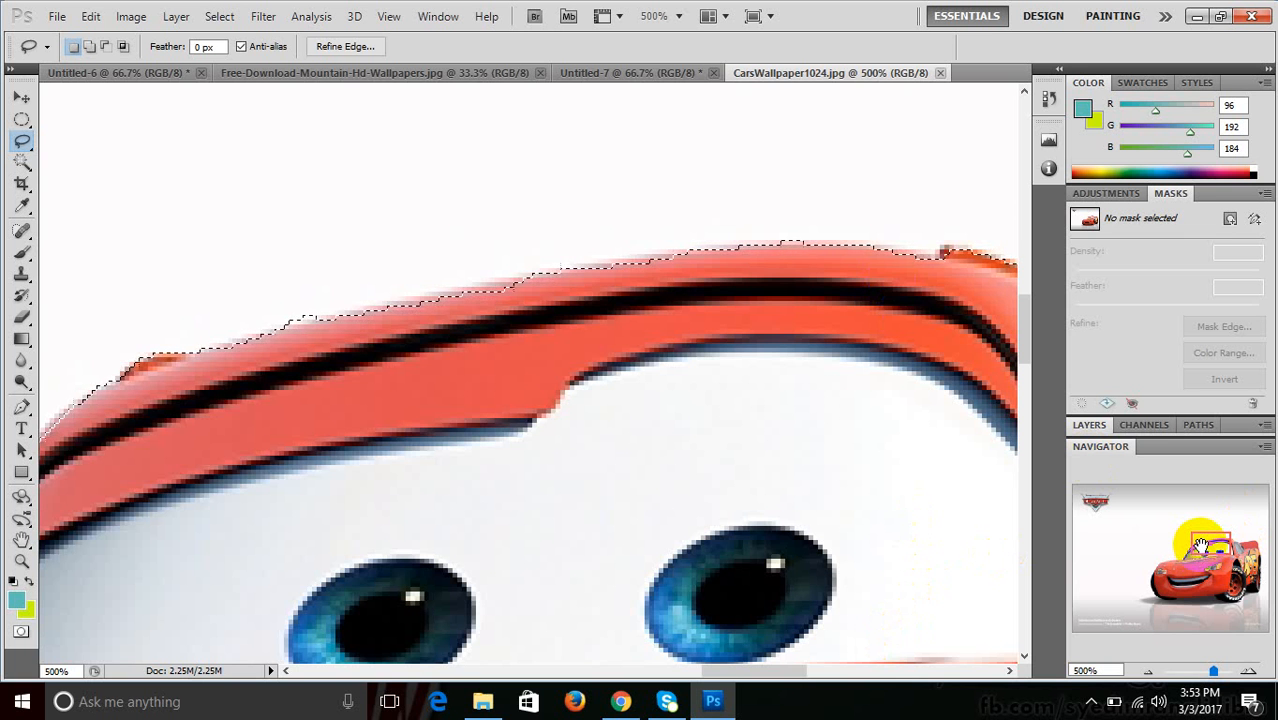
# Subtract the excess background along the rear roof slope above the side window from the car selection.
pyautogui.moveTo(1200, 545); pyautogui.dragTo(1225, 545)
pyautogui.press('alt')
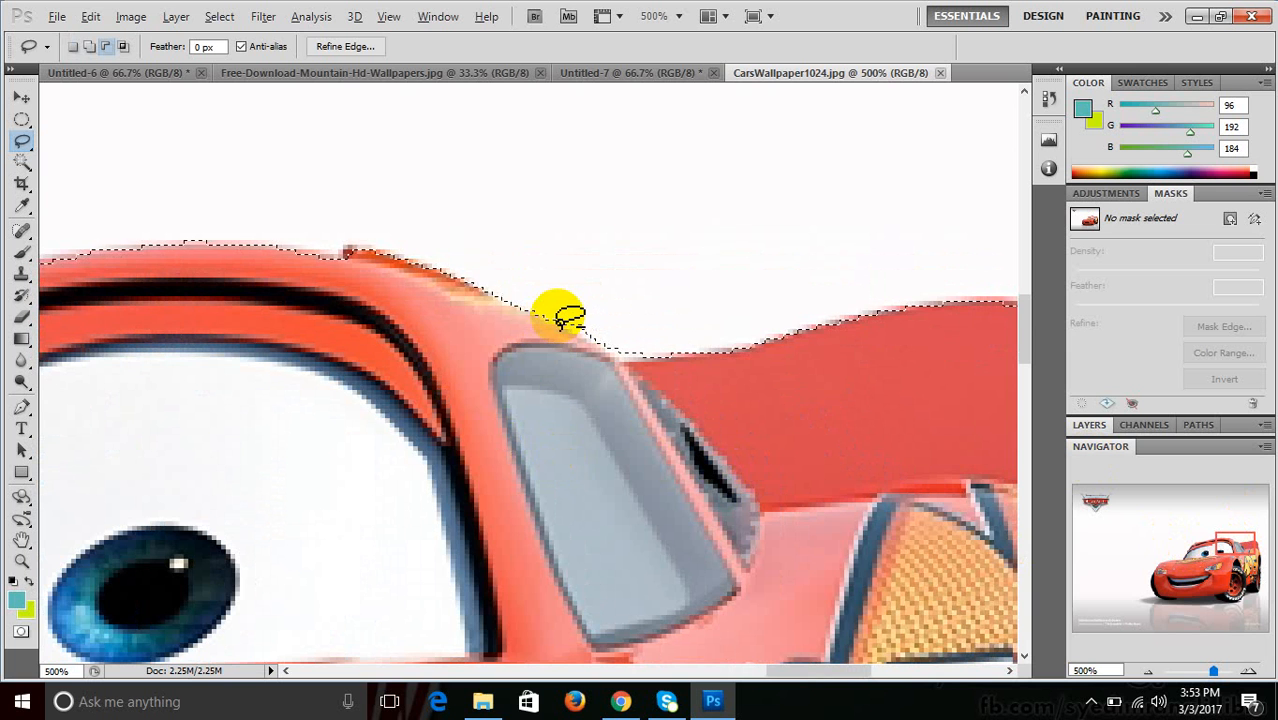
pyautogui.moveTo(550, 317)
pyautogui.mouseDown()
pyautogui.moveTo(618, 352)
pyautogui.moveTo(667, 352)
pyautogui.moveTo(685, 312)
pyautogui.moveTo(602, 262)
pyautogui.moveTo(551, 308)
pyautogui.mouseUp()
# Subtract the white area behind the rear spoiler from the selection so the outline follows the spoiler's back edge.
pyautogui.moveTo(1240, 567); pyautogui.dragTo(1236, 540)
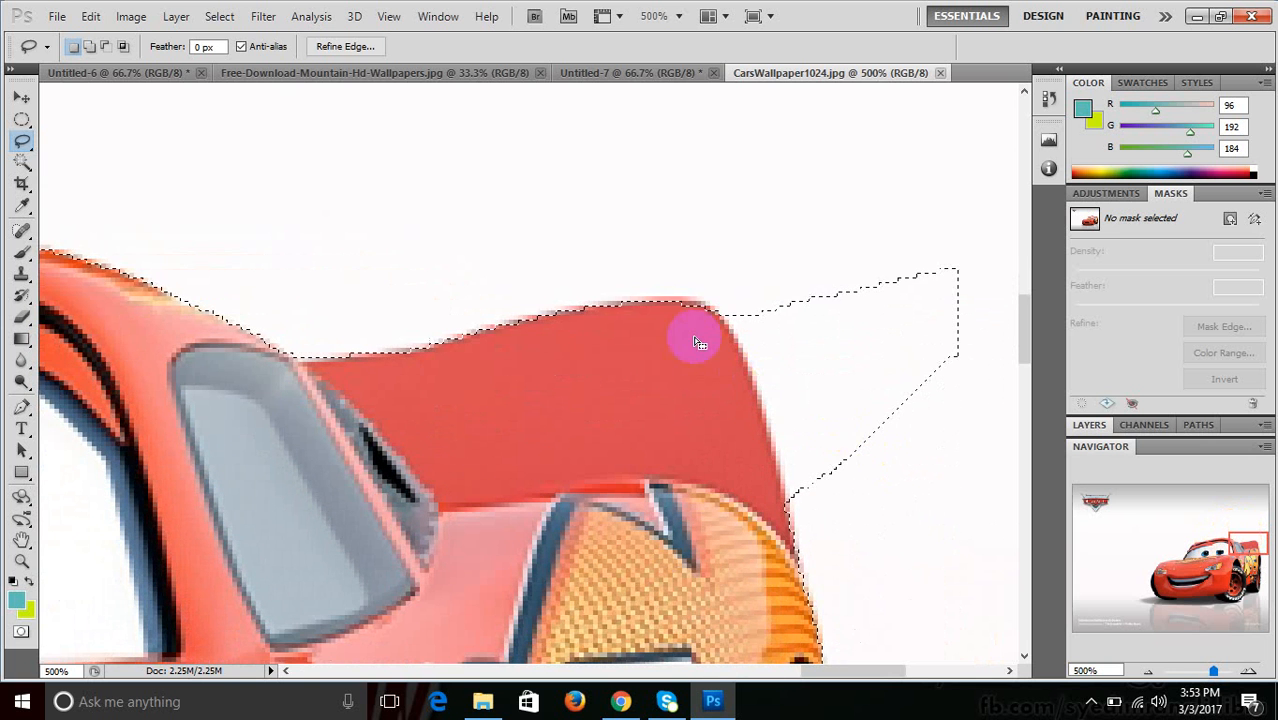
pyautogui.press('alt')
pyautogui.moveTo(722, 316)
pyautogui.mouseDown()
pyautogui.moveTo(802, 479)
pyautogui.moveTo(964, 459)
pyautogui.moveTo(980, 384)
pyautogui.moveTo(966, 270)
pyautogui.moveTo(883, 268)
pyautogui.moveTo(727, 308)
pyautogui.moveTo(740, 305)
pyautogui.mouseUp()
pyautogui.moveTo(941, 240)
pyautogui.mouseDown()
pyautogui.moveTo(919, 297)
pyautogui.moveTo(979, 286)
pyautogui.moveTo(934, 246)
pyautogui.mouseUp()
pyautogui.moveTo(772, 406)
pyautogui.mouseDown()
pyautogui.moveTo(798, 519)
pyautogui.moveTo(837, 491)
pyautogui.moveTo(832, 417)
pyautogui.moveTo(774, 401)
pyautogui.mouseUp()
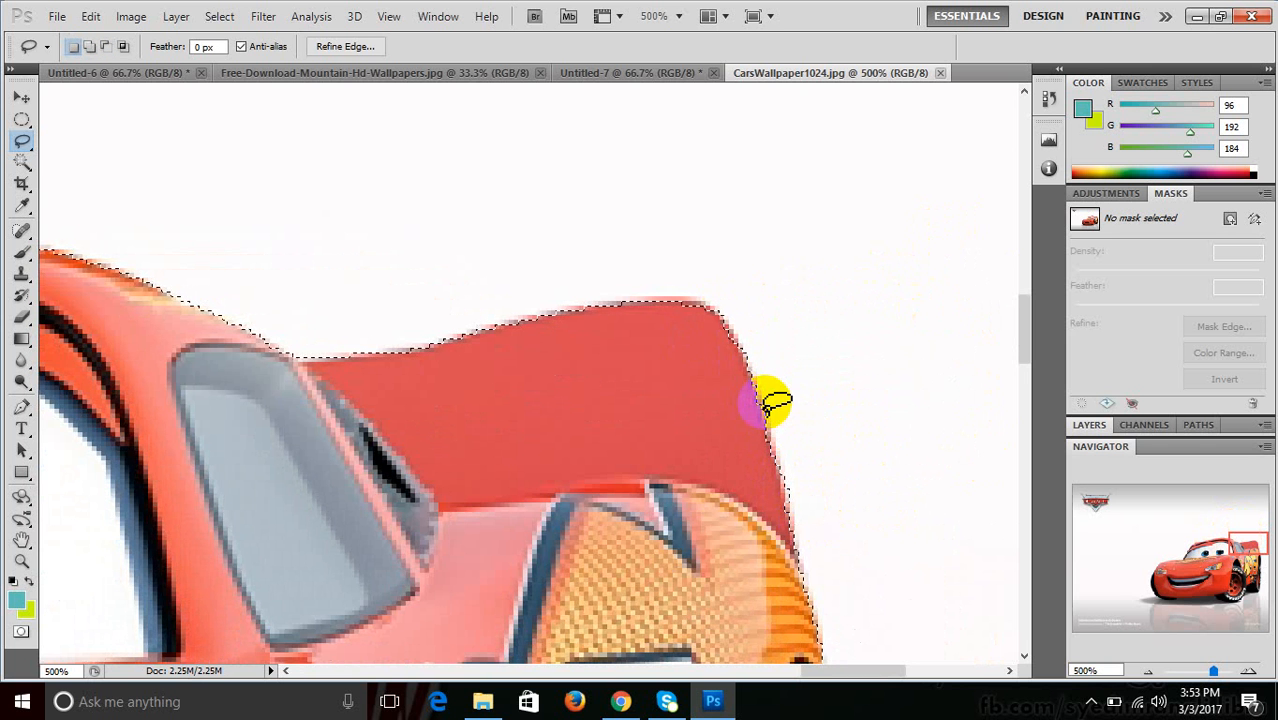
pyautogui.click(1196, 16)
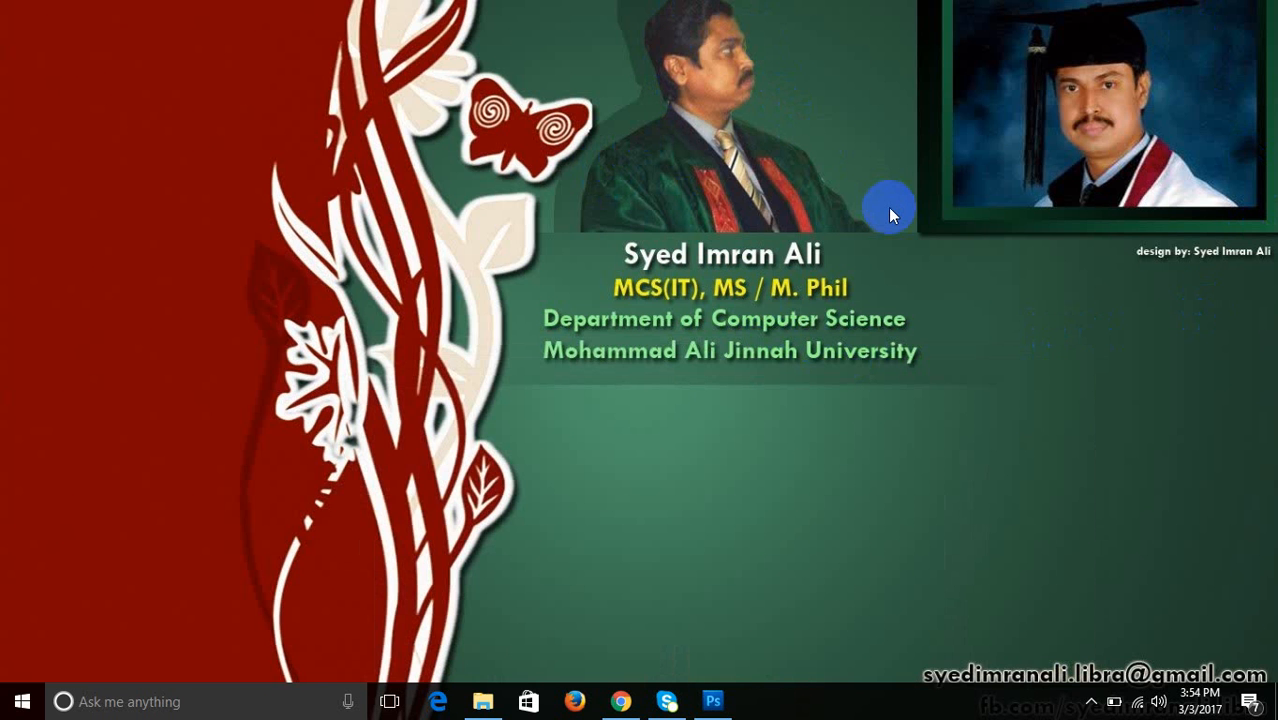
pyautogui.click(716, 702)
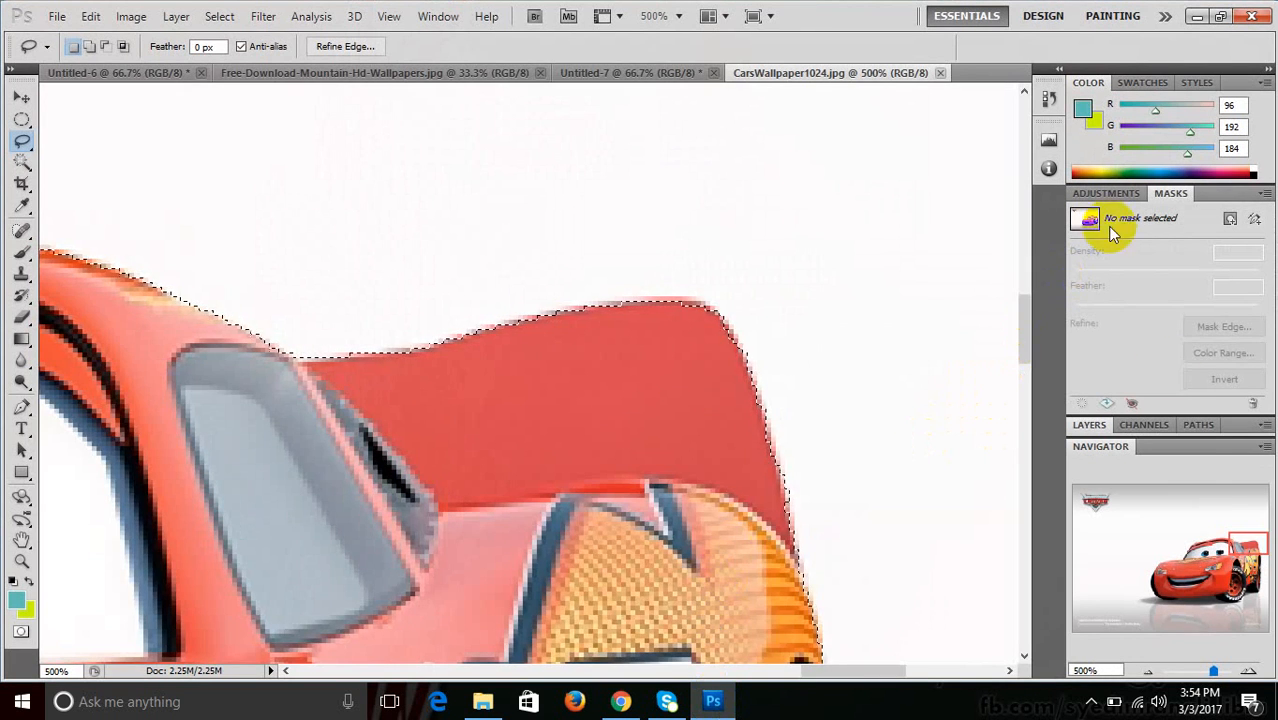
# Subtract the white background beside the rear tire and around its base from the car selection.
pyautogui.moveTo(1226, 533); pyautogui.dragTo(1251, 572)
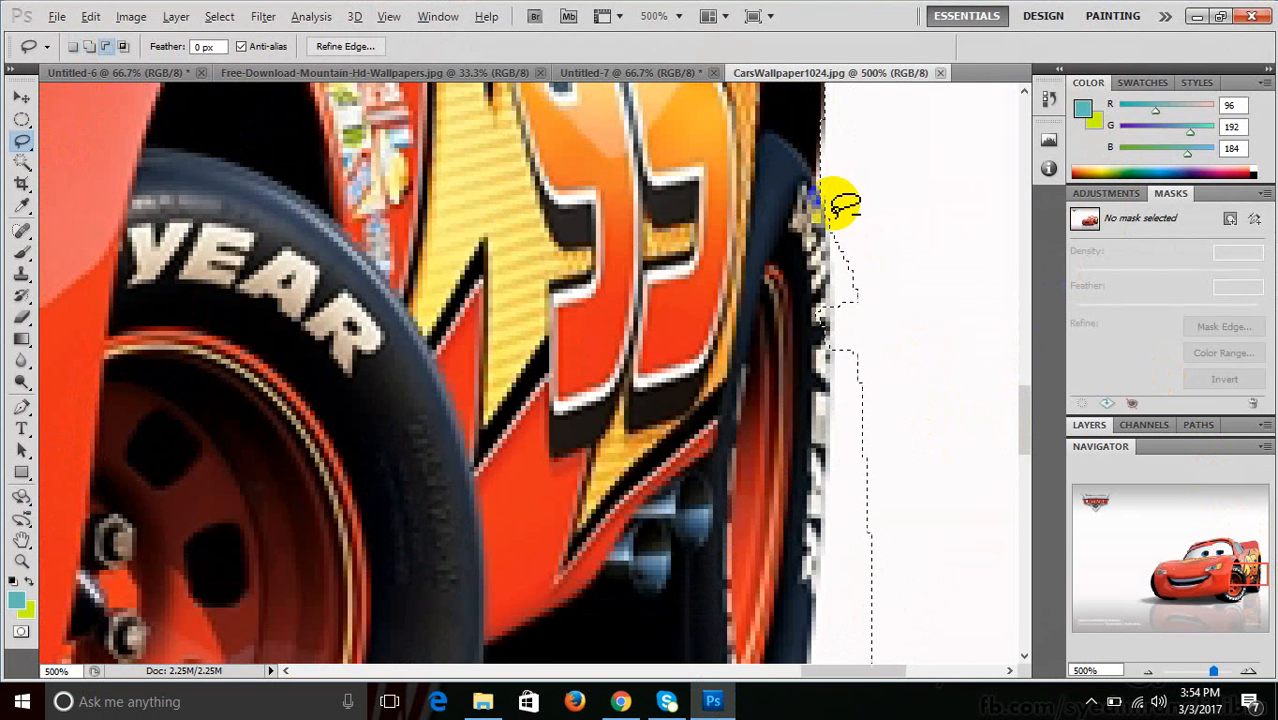
pyautogui.moveTo(826, 226)
pyautogui.mouseDown()
pyautogui.moveTo(847, 322)
pyautogui.moveTo(873, 234)
pyautogui.moveTo(832, 205)
pyautogui.moveTo(841, 312)
pyautogui.mouseUp()
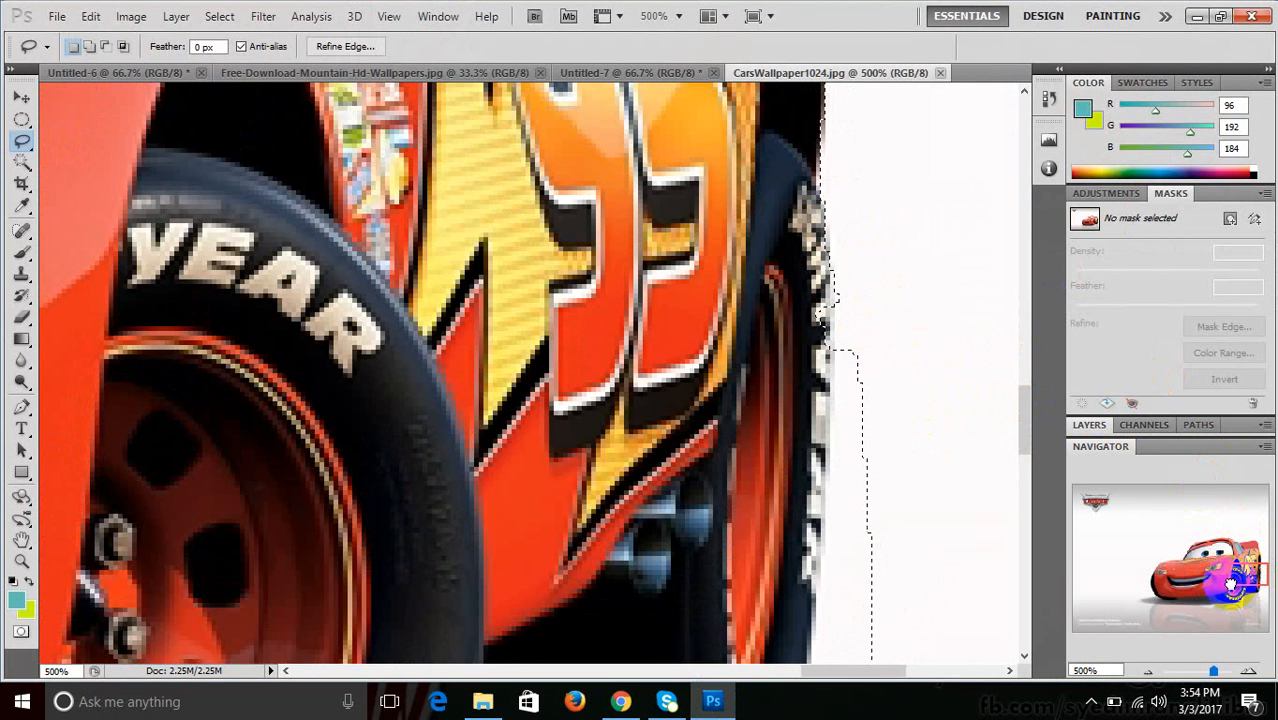
pyautogui.moveTo(1220, 585); pyautogui.dragTo(1223, 592)
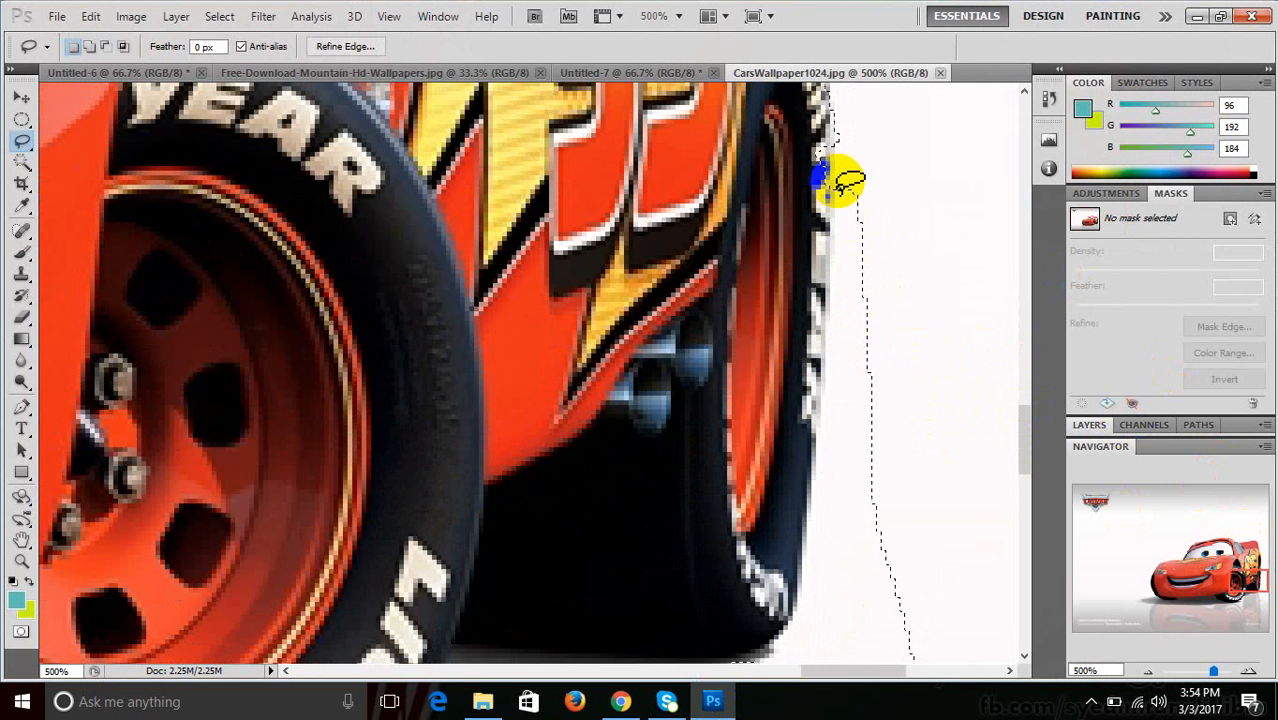
pyautogui.moveTo(836, 182)
pyautogui.mouseDown()
pyautogui.moveTo(847, 413)
pyautogui.moveTo(895, 485)
pyautogui.moveTo(980, 255)
pyautogui.moveTo(877, 165)
pyautogui.moveTo(837, 203)
pyautogui.moveTo(837, 184)
pyautogui.moveTo(815, 505)
pyautogui.moveTo(782, 645)
pyautogui.moveTo(822, 665)
pyautogui.moveTo(950, 618)
pyautogui.moveTo(955, 442)
pyautogui.moveTo(905, 352)
pyautogui.moveTo(883, 214)
pyautogui.moveTo(840, 190)
pyautogui.mouseUp()
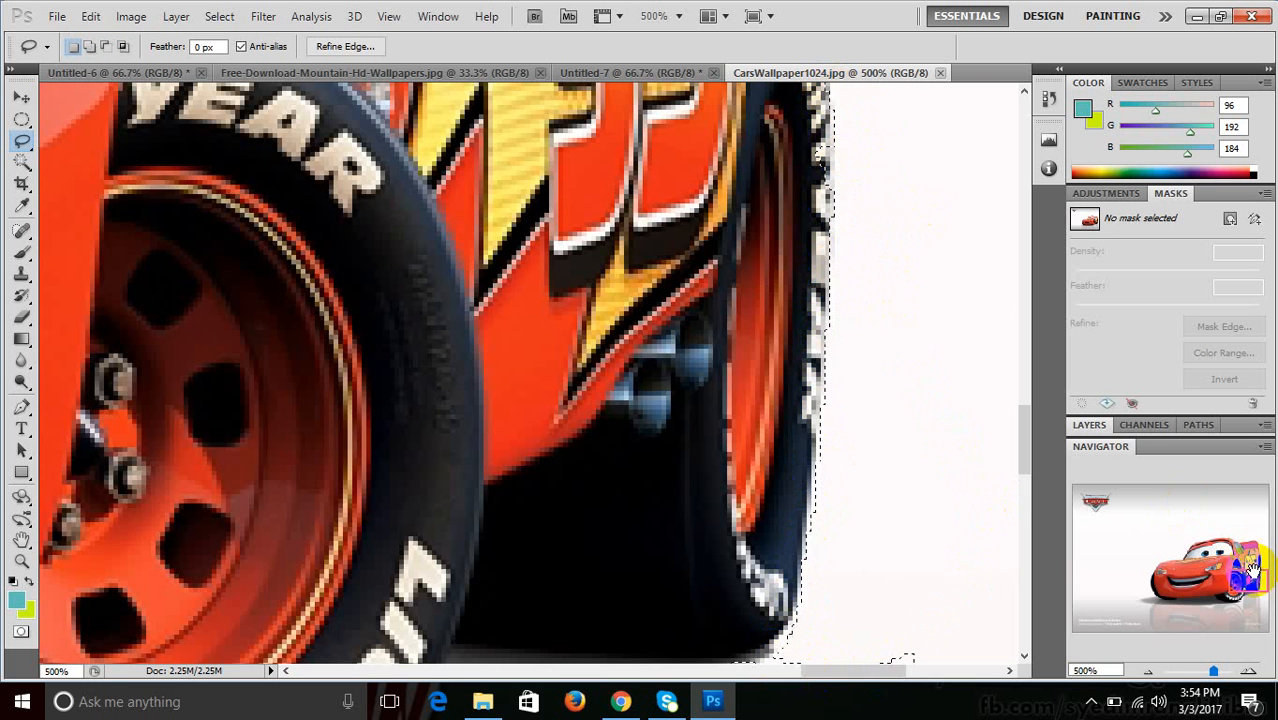
pyautogui.moveTo(1250, 570); pyautogui.dragTo(1263, 595)
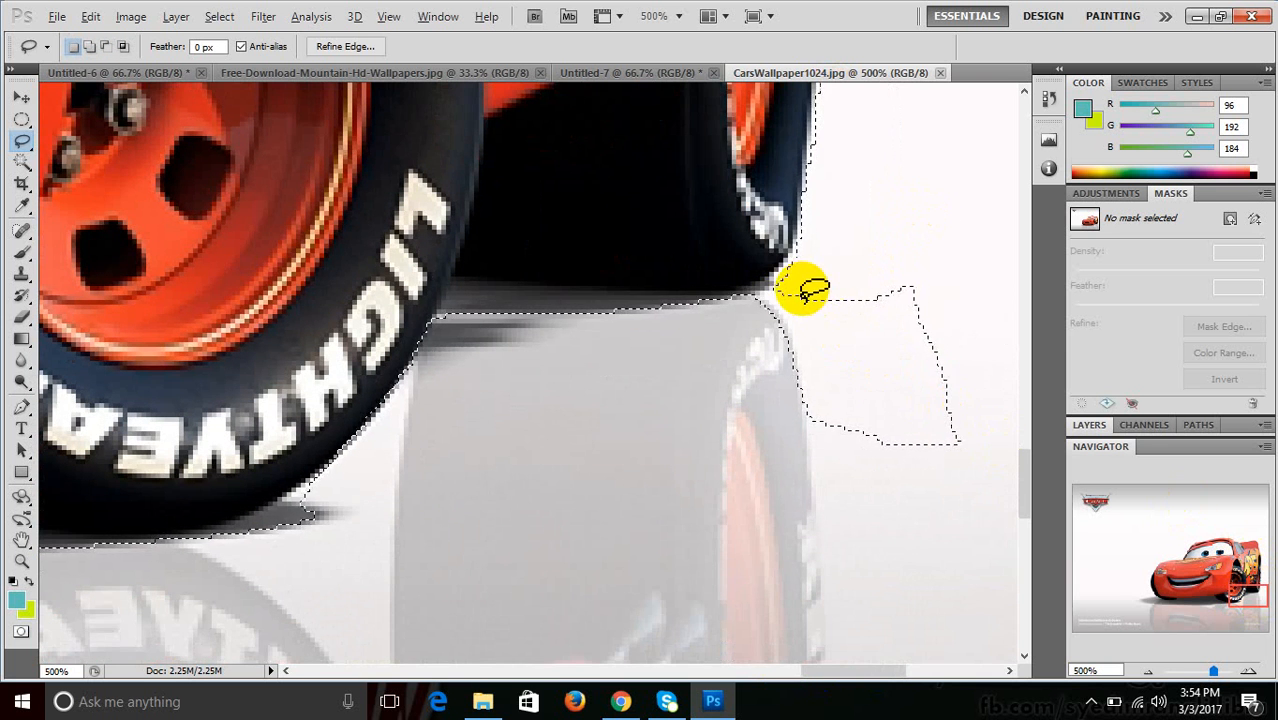
pyautogui.moveTo(794, 277)
pyautogui.mouseDown()
pyautogui.moveTo(748, 363)
pyautogui.moveTo(1012, 502)
pyautogui.moveTo(961, 297)
pyautogui.moveTo(870, 260)
pyautogui.moveTo(789, 274)
pyautogui.mouseUp()
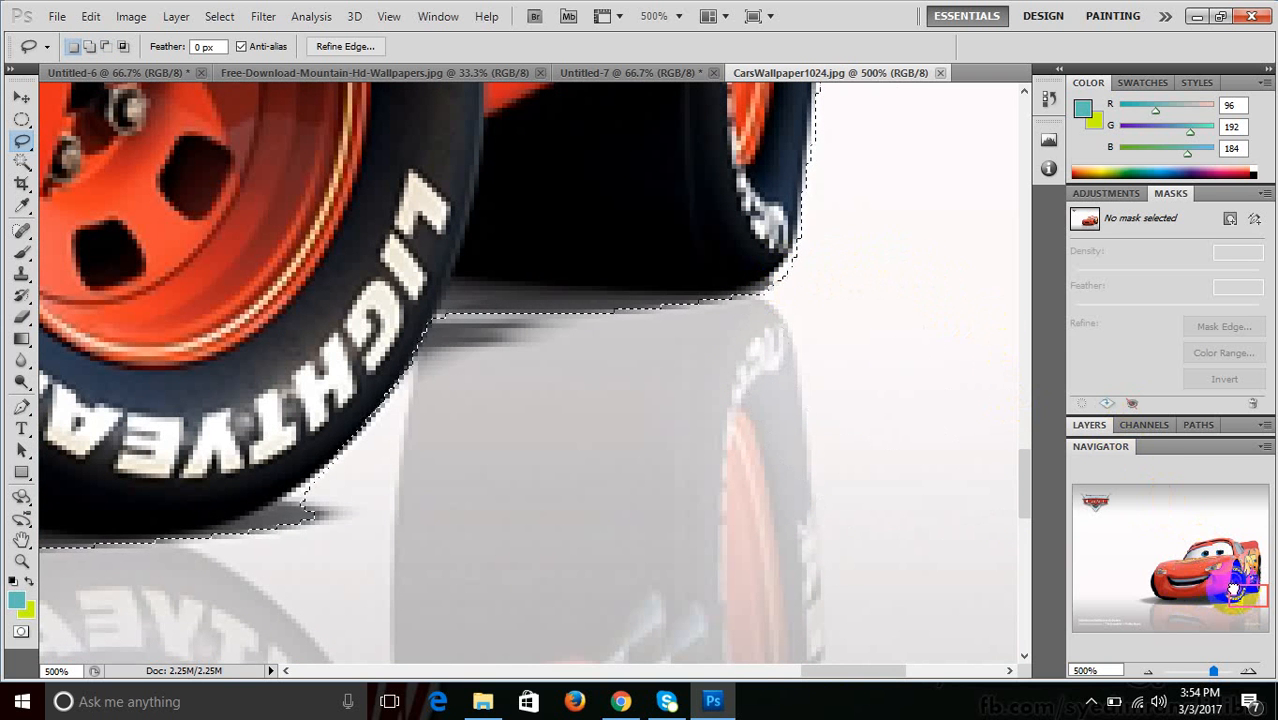
# Subtract the shadow areas beneath the front tire from the car selection with the Lasso tool, undoing the faulty first cut.
pyautogui.moveTo(1233, 590); pyautogui.dragTo(1214, 592)
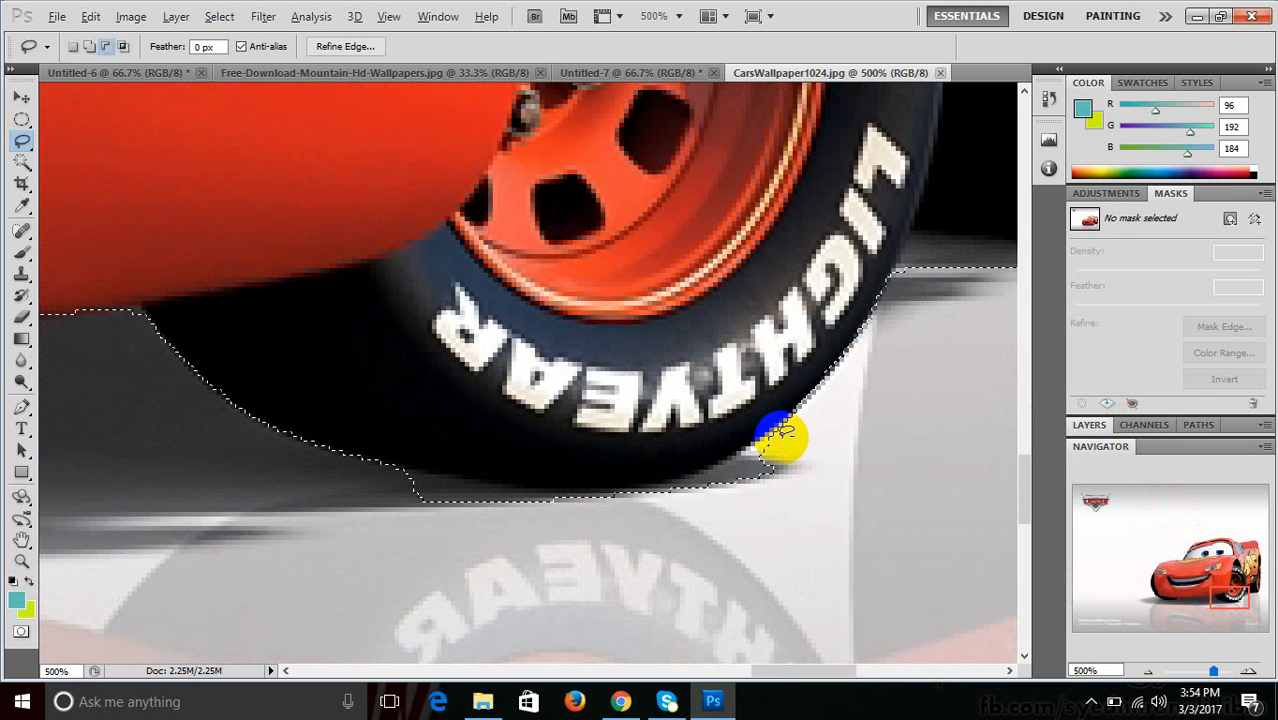
pyautogui.moveTo(757, 445)
pyautogui.mouseDown()
pyautogui.moveTo(683, 491)
pyautogui.moveTo(713, 543)
pyautogui.moveTo(790, 531)
pyautogui.moveTo(808, 444)
pyautogui.moveTo(781, 429)
pyautogui.moveTo(650, 486)
pyautogui.moveTo(785, 436)
pyautogui.mouseUp()
pyautogui.hotkey('ctrl', 'z')
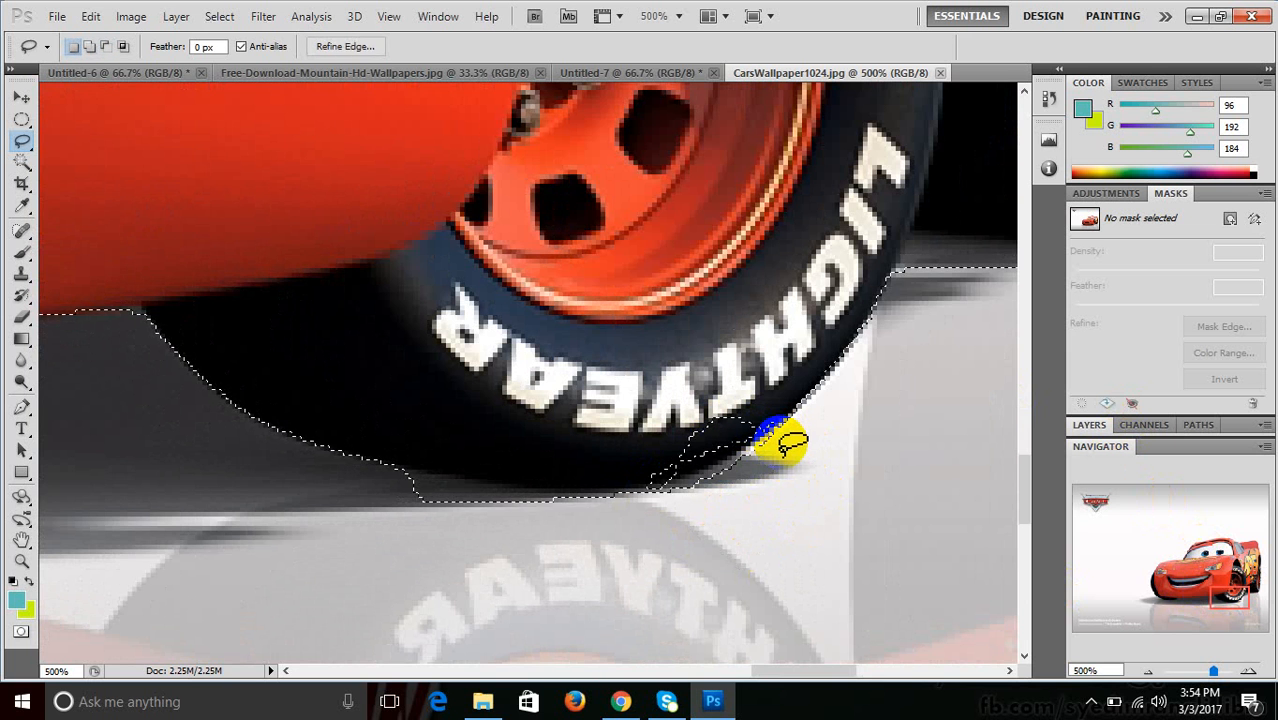
pyautogui.hotkey('ctrl', 'z')
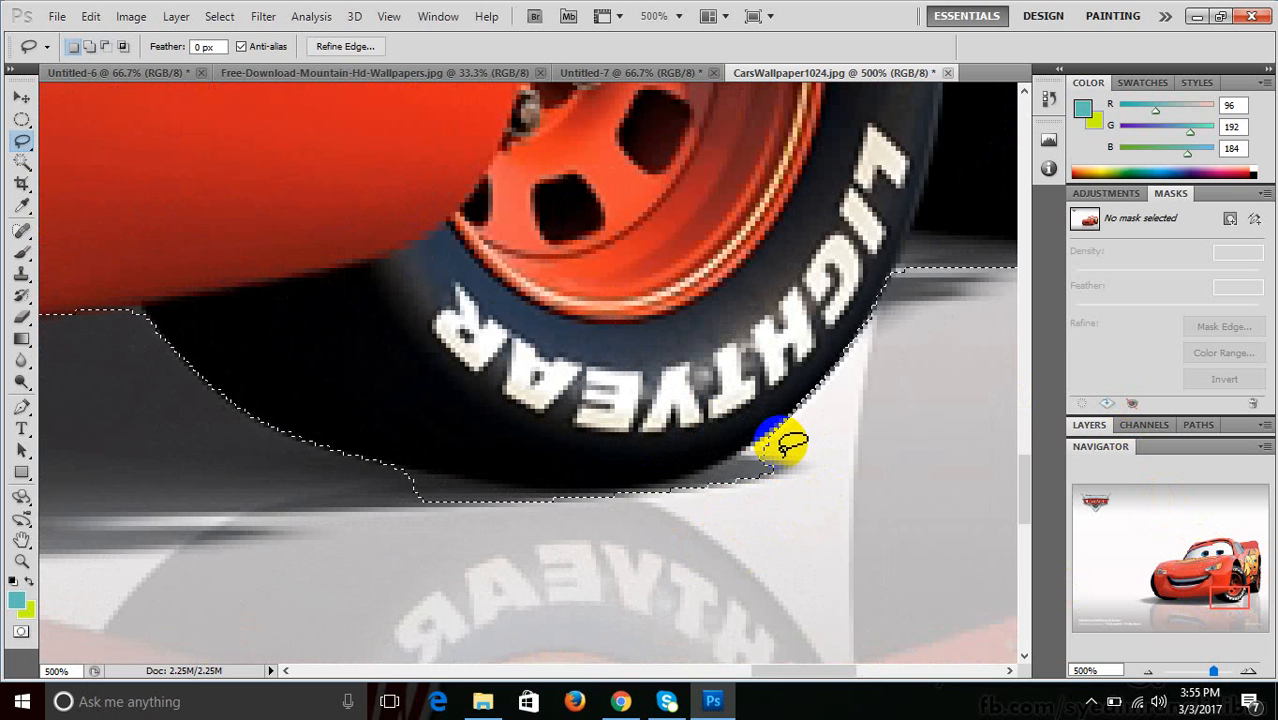
pyautogui.press('alt')
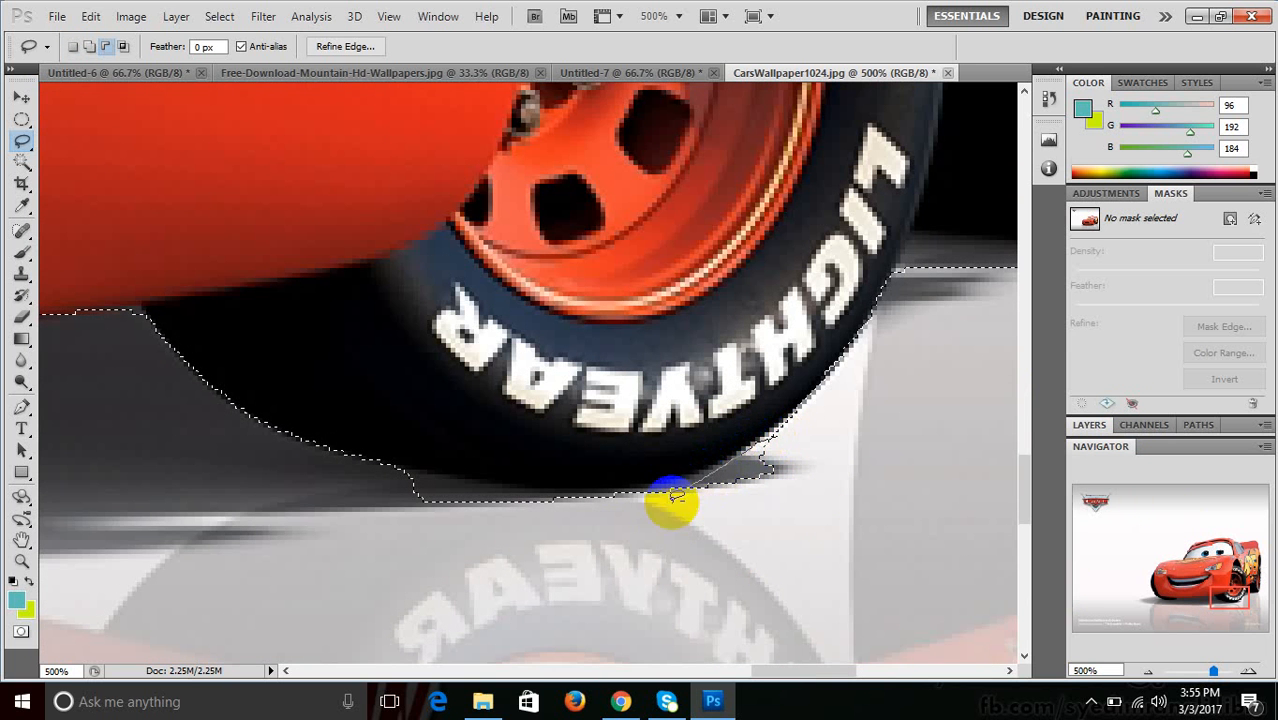
pyautogui.moveTo(676, 494)
pyautogui.mouseDown()
pyautogui.moveTo(795, 549)
pyautogui.moveTo(812, 491)
pyautogui.moveTo(784, 429)
pyautogui.mouseUp()
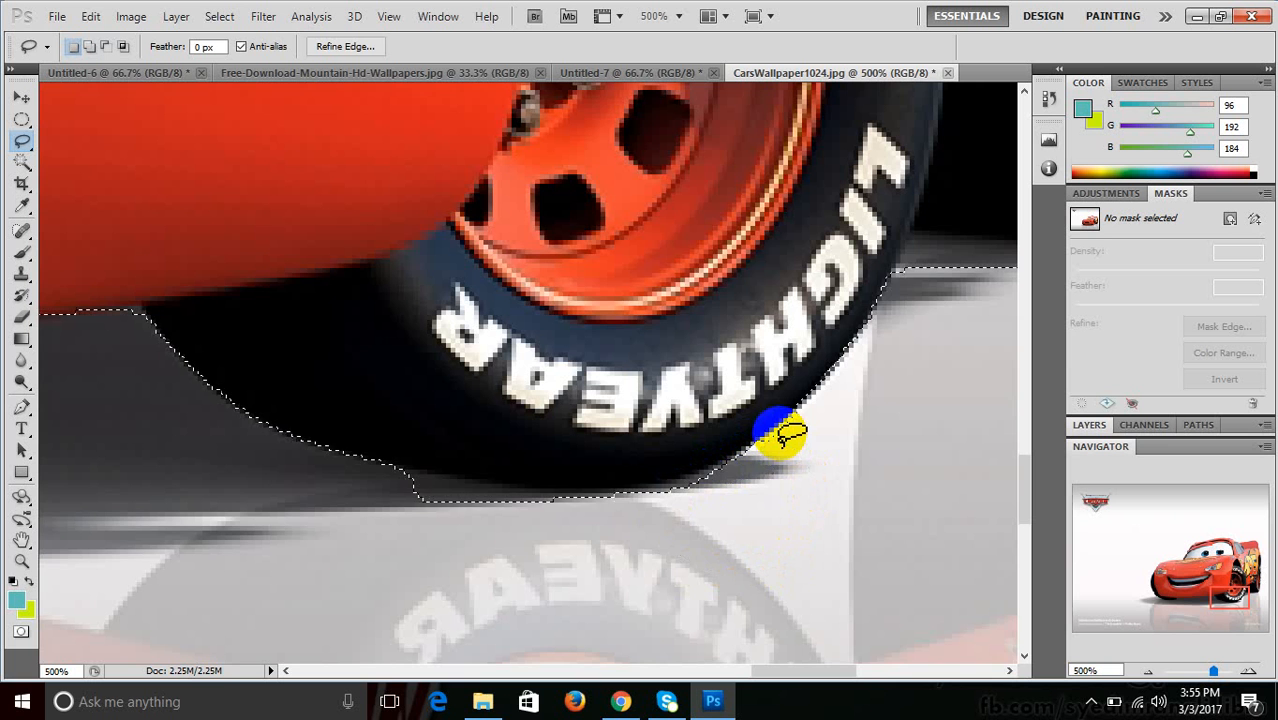
pyautogui.moveTo(586, 500)
pyautogui.mouseDown()
pyautogui.moveTo(379, 473)
pyautogui.moveTo(398, 539)
pyautogui.moveTo(522, 568)
pyautogui.moveTo(571, 518)
pyautogui.moveTo(575, 530)
pyautogui.moveTo(586, 500)
pyautogui.mouseUp()
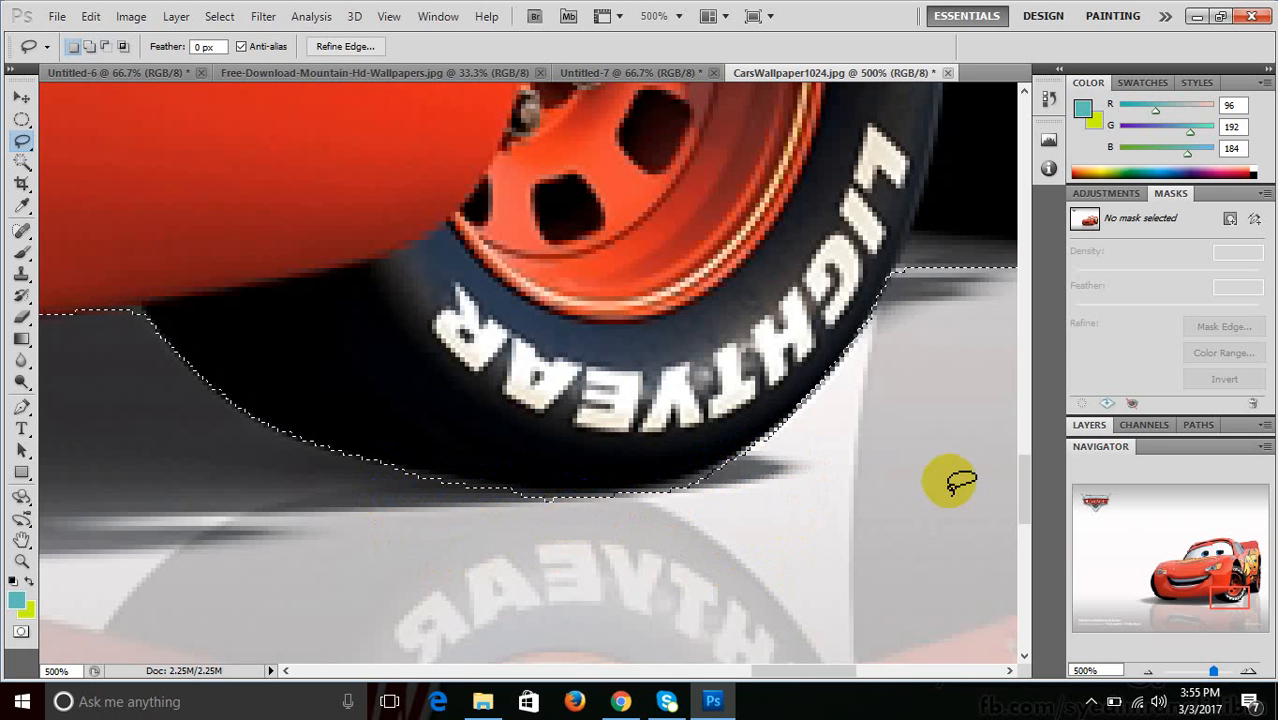
# Zoom out to 50% and transfer the selected car into the Untitled-7 document with the Move tool.
pyautogui.click(1210, 605)
pyautogui.moveTo(1210, 605); pyautogui.dragTo(1196, 562)
pyautogui.hotkey('ctrl', '-')
pyautogui.hotkey('ctrl', '-')
pyautogui.hotkey('ctrl', '-')
pyautogui.hotkey('ctrl', '-')
pyautogui.hotkey('ctrl', '-')
pyautogui.hotkey('ctrl', '-')
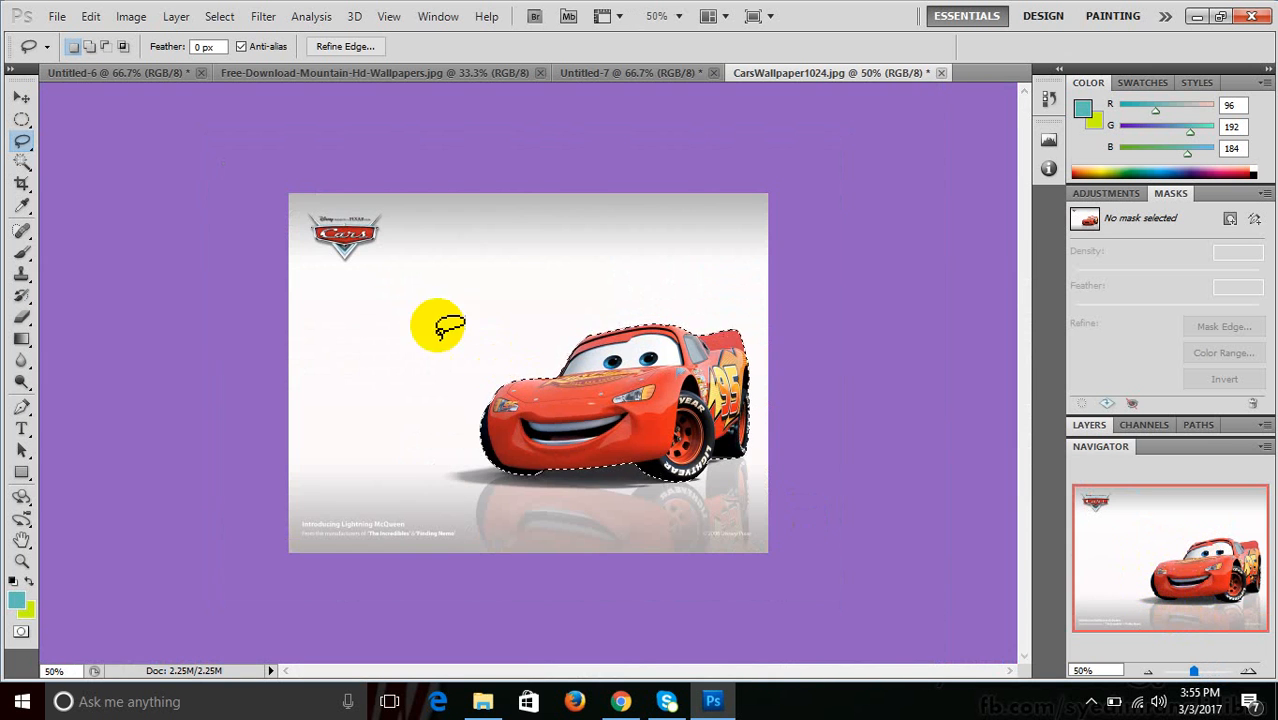
pyautogui.click(21, 98)
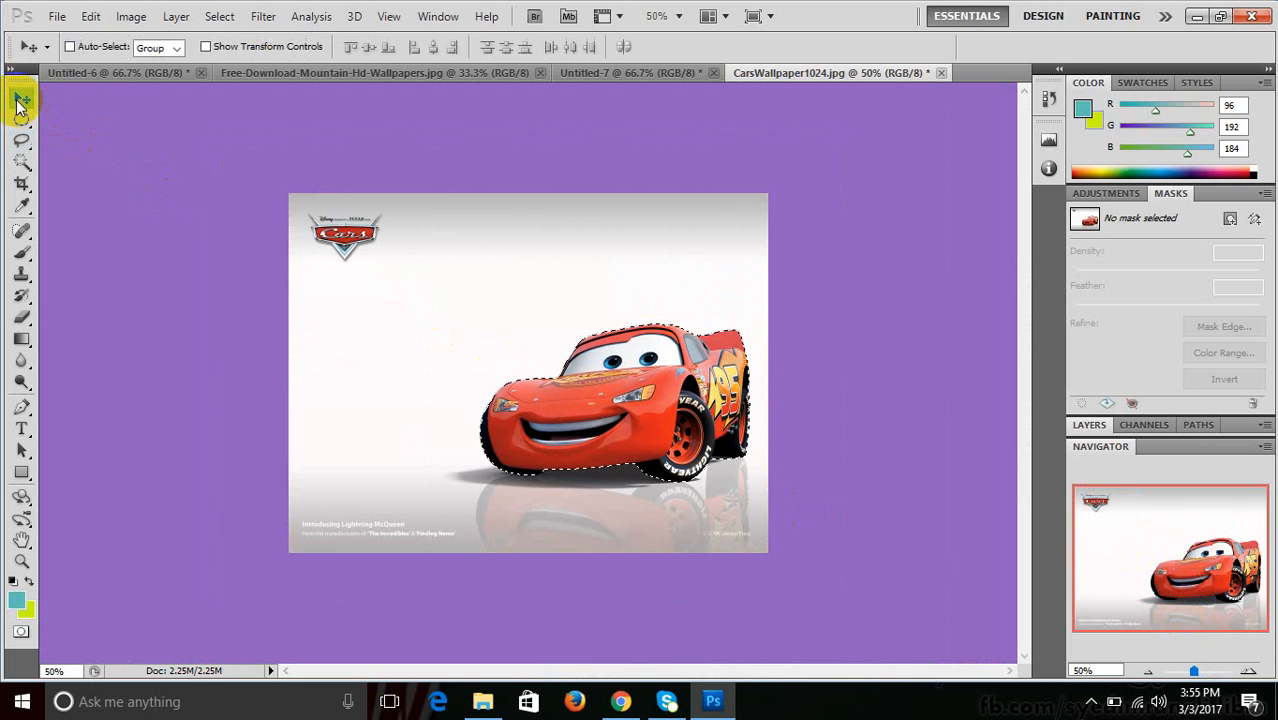
pyautogui.moveTo(608, 408); pyautogui.dragTo(650, 452)
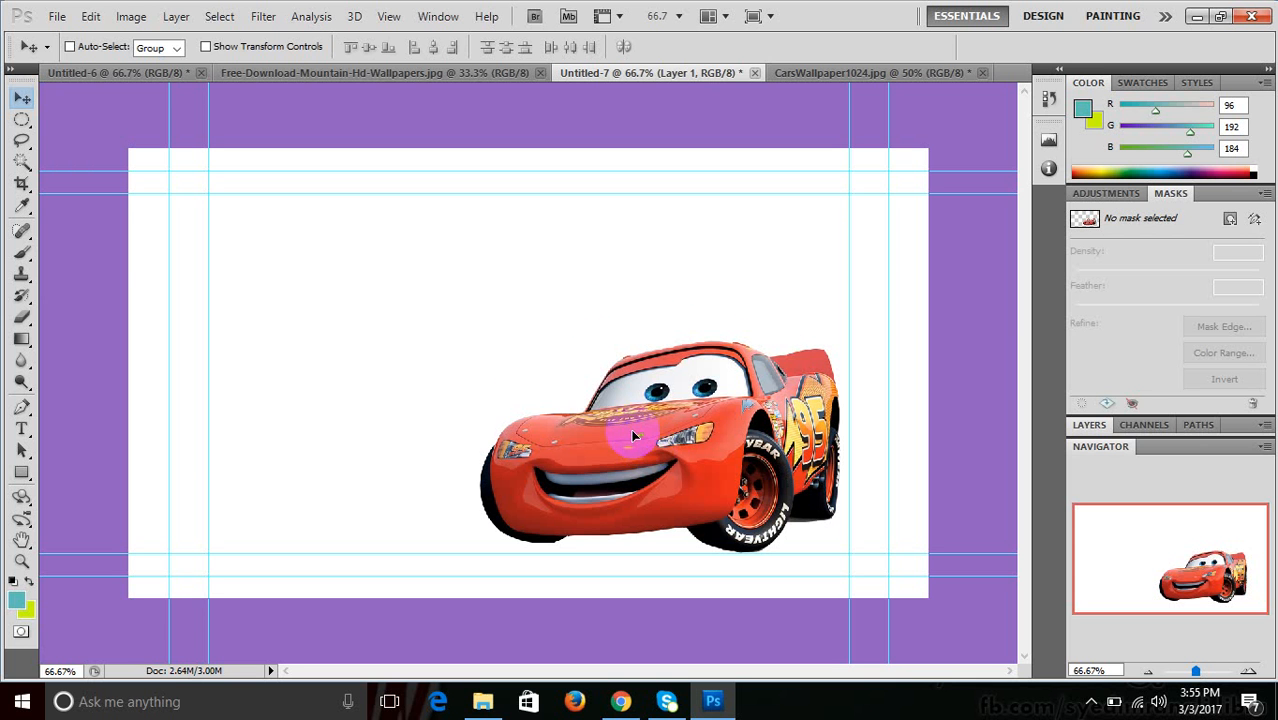
# Duplicate the car in Untitled-7, select the original car on Layer 1, and move it slightly up and to the left.
pyautogui.moveTo(633, 436); pyautogui.dragTo(610, 418)
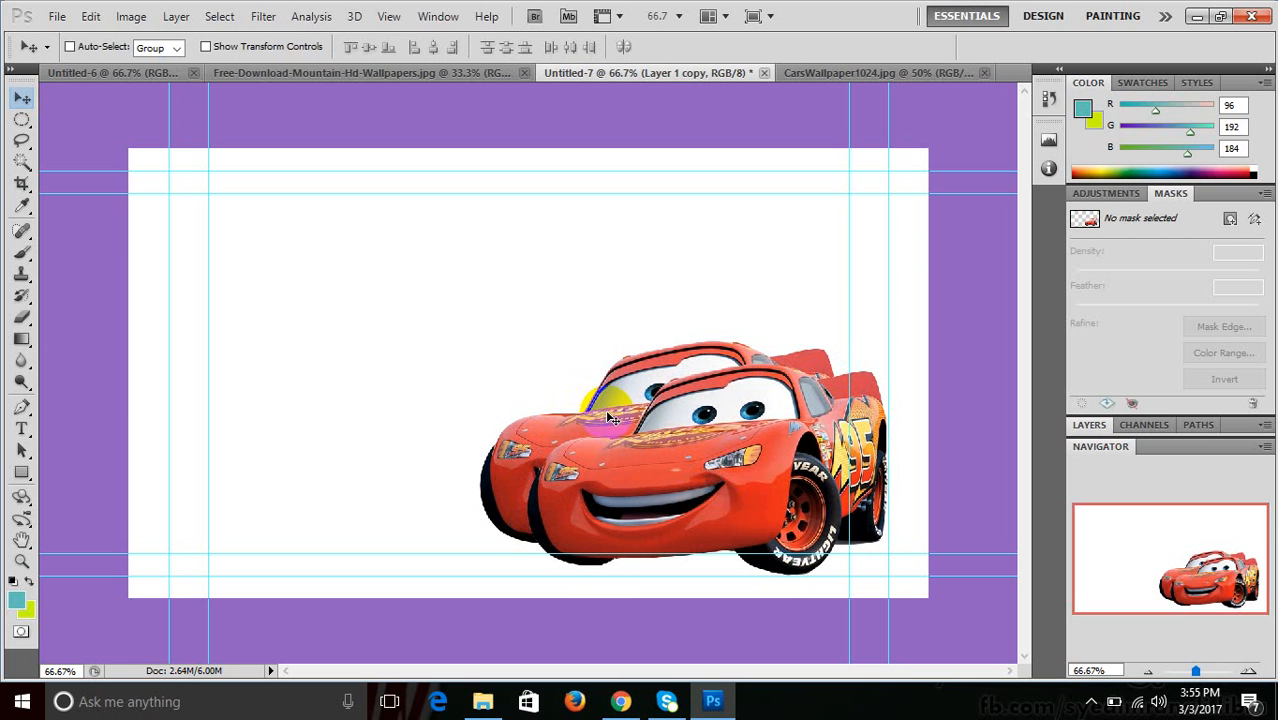
pyautogui.rightClick(610, 418)
pyautogui.click(622, 420)
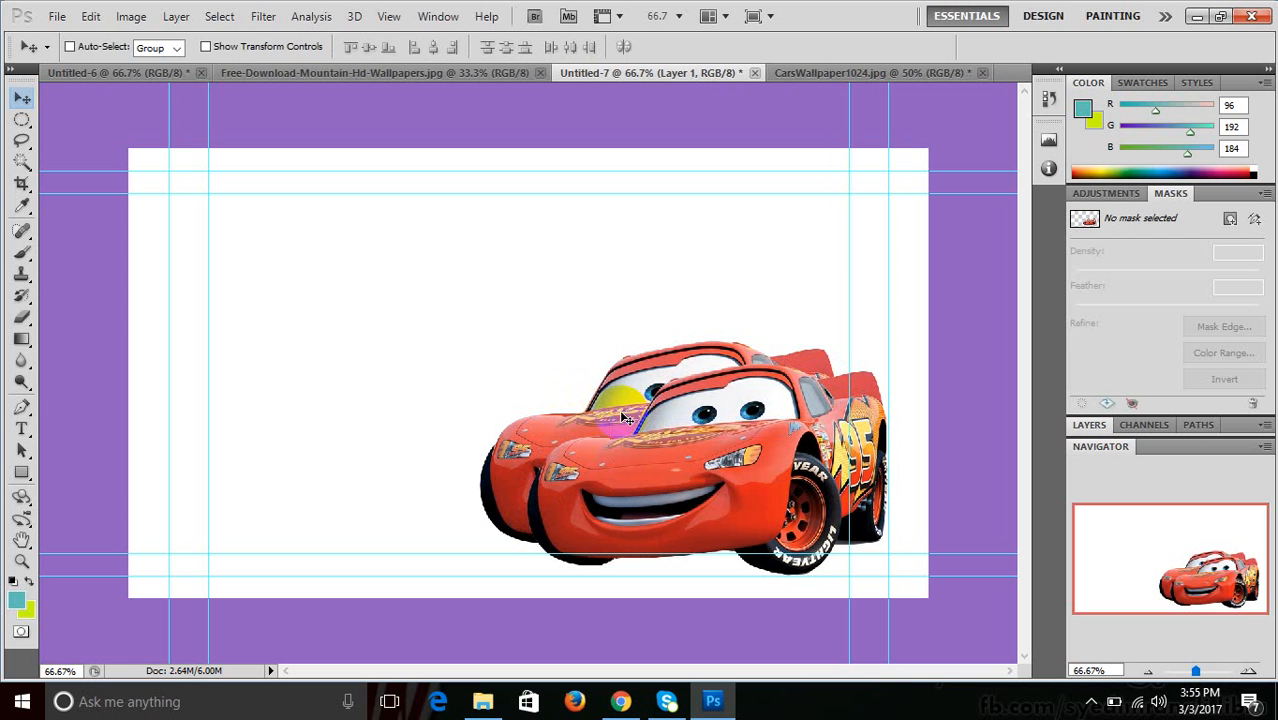
pyautogui.moveTo(622, 418); pyautogui.dragTo(590, 402)
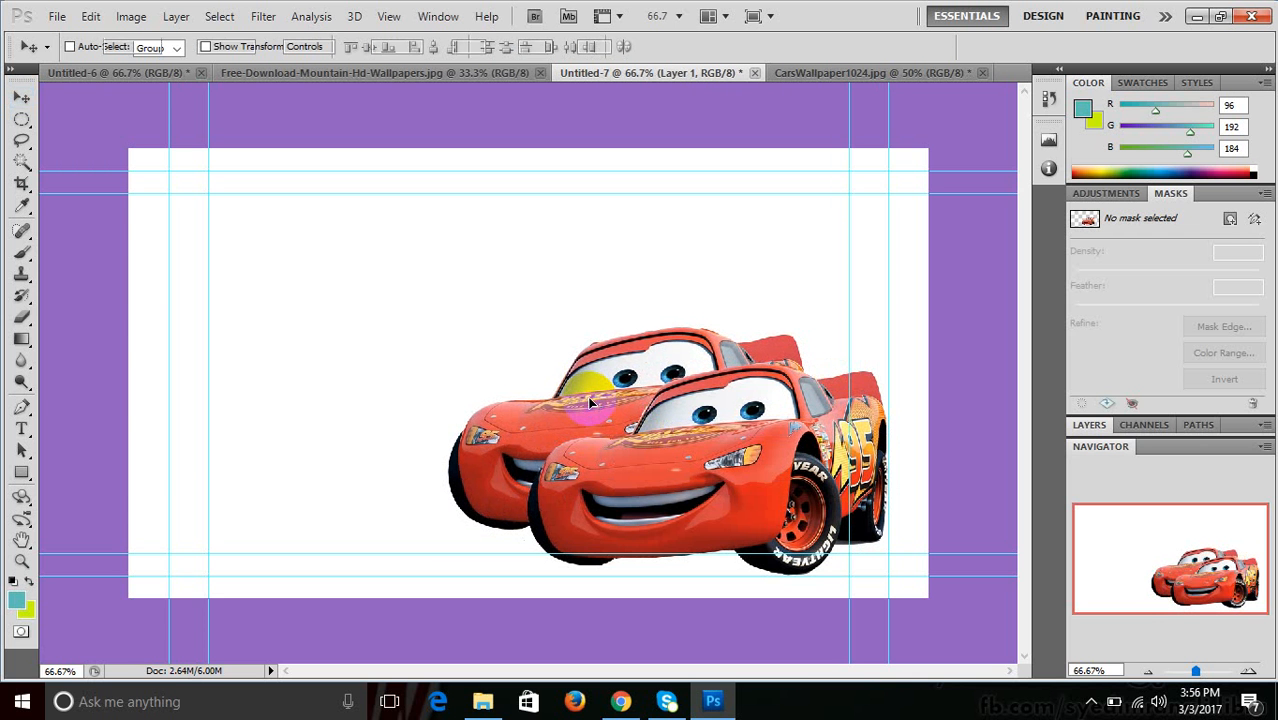
# Enlarge the Layer 1 car with Free Transform to about 185% width and 198% height, extending it toward the canvas's upper-left corner.
pyautogui.hotkey('ctrl', 't')
pyautogui.moveTo(446, 323); pyautogui.dragTo(131, 115)
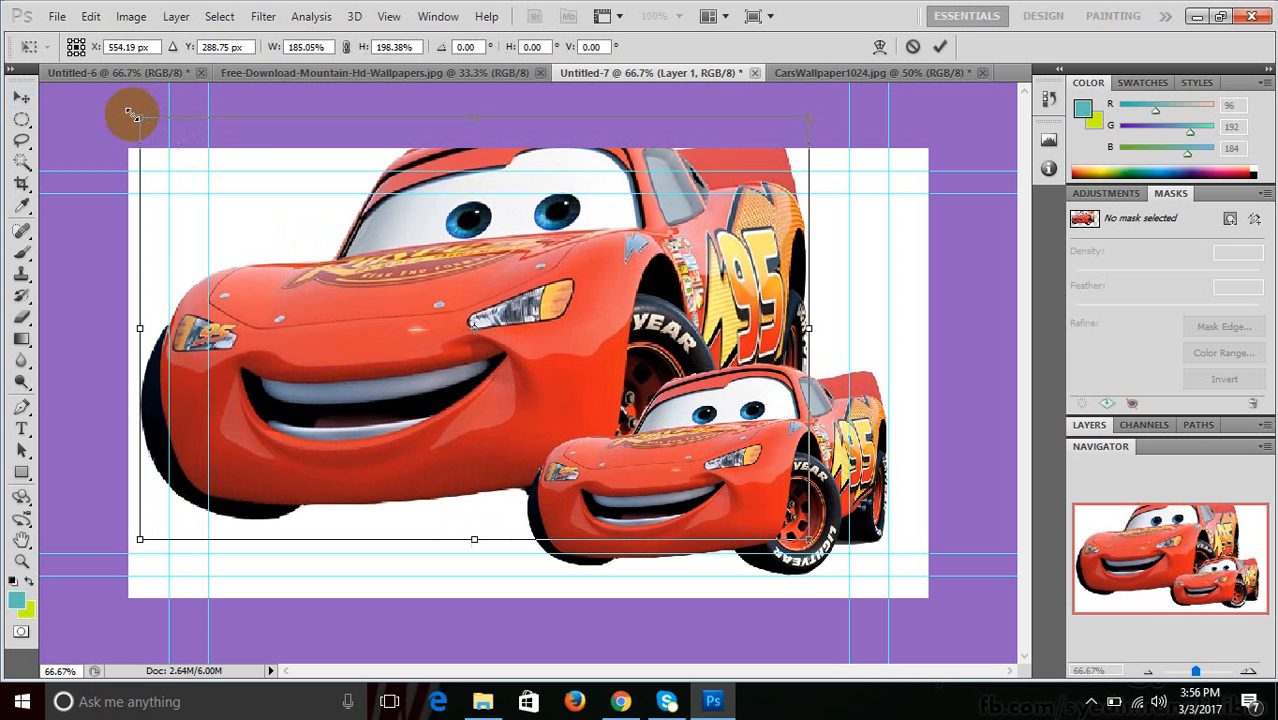
pyautogui.press('Return')
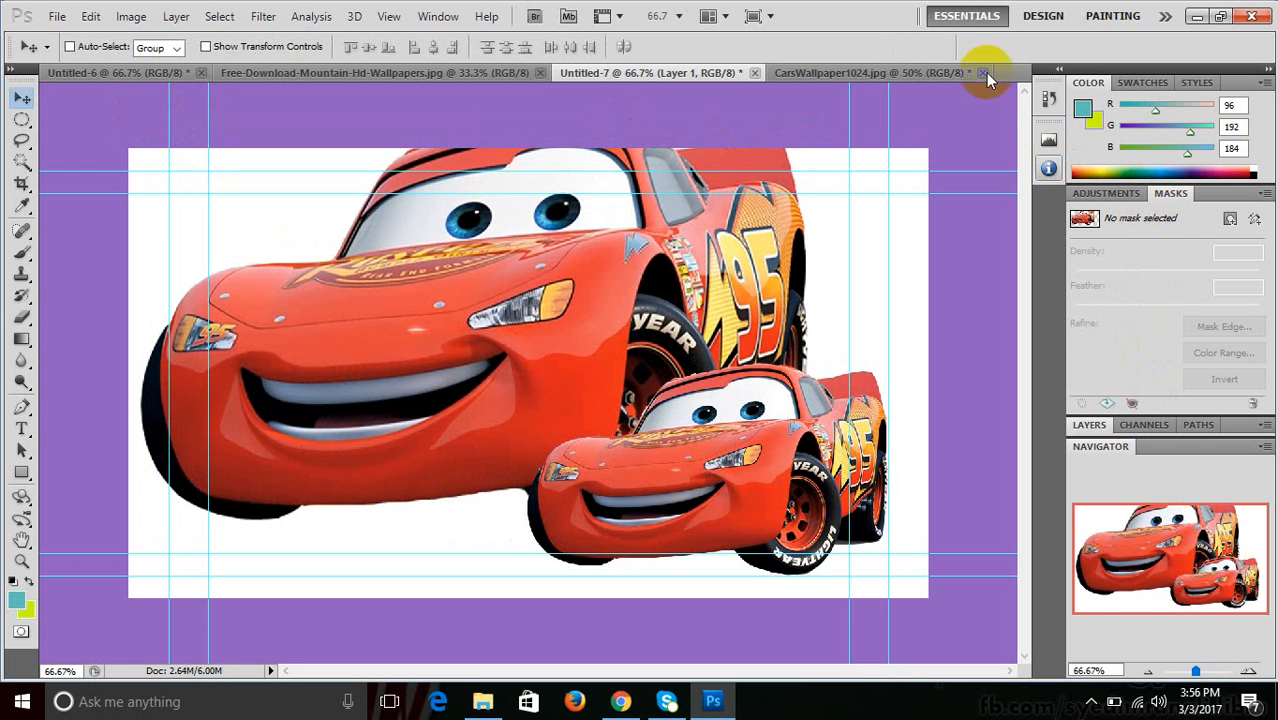
# Show the layer list and lower the opacity of Layer 1 to 28% so the large car fades behind the small one.
pyautogui.press('F7')
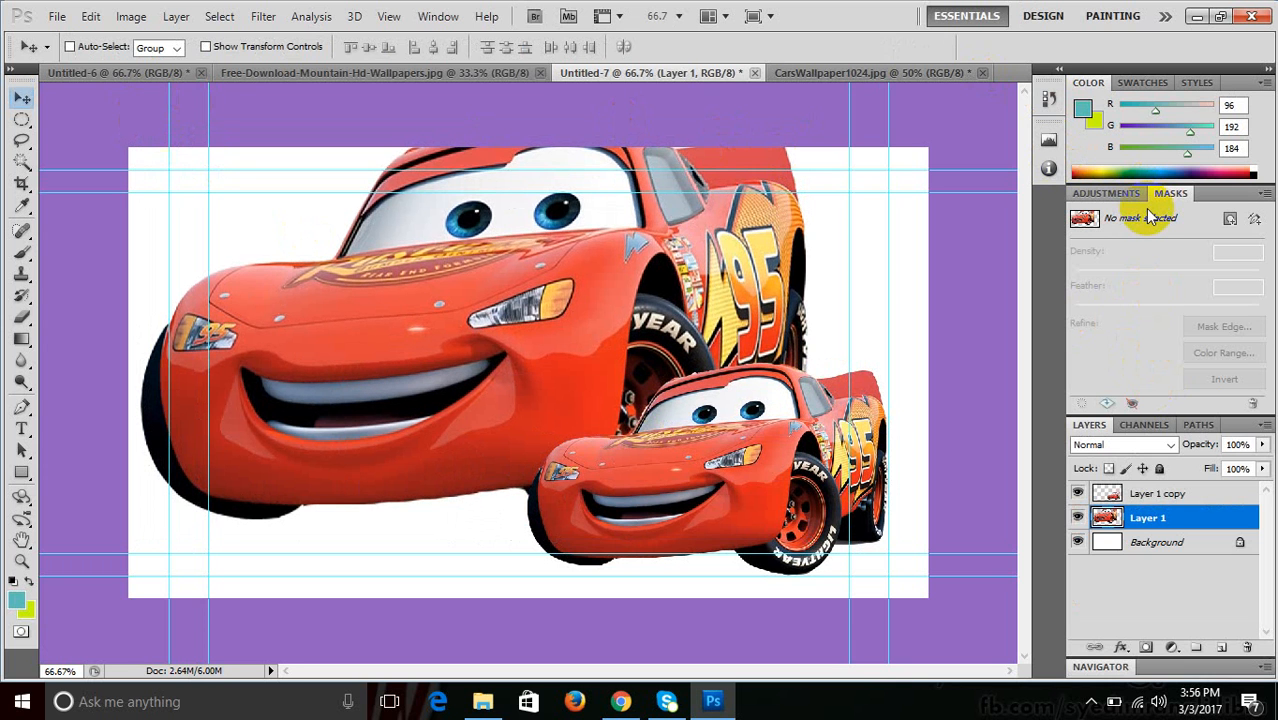
pyautogui.click(1262, 445)
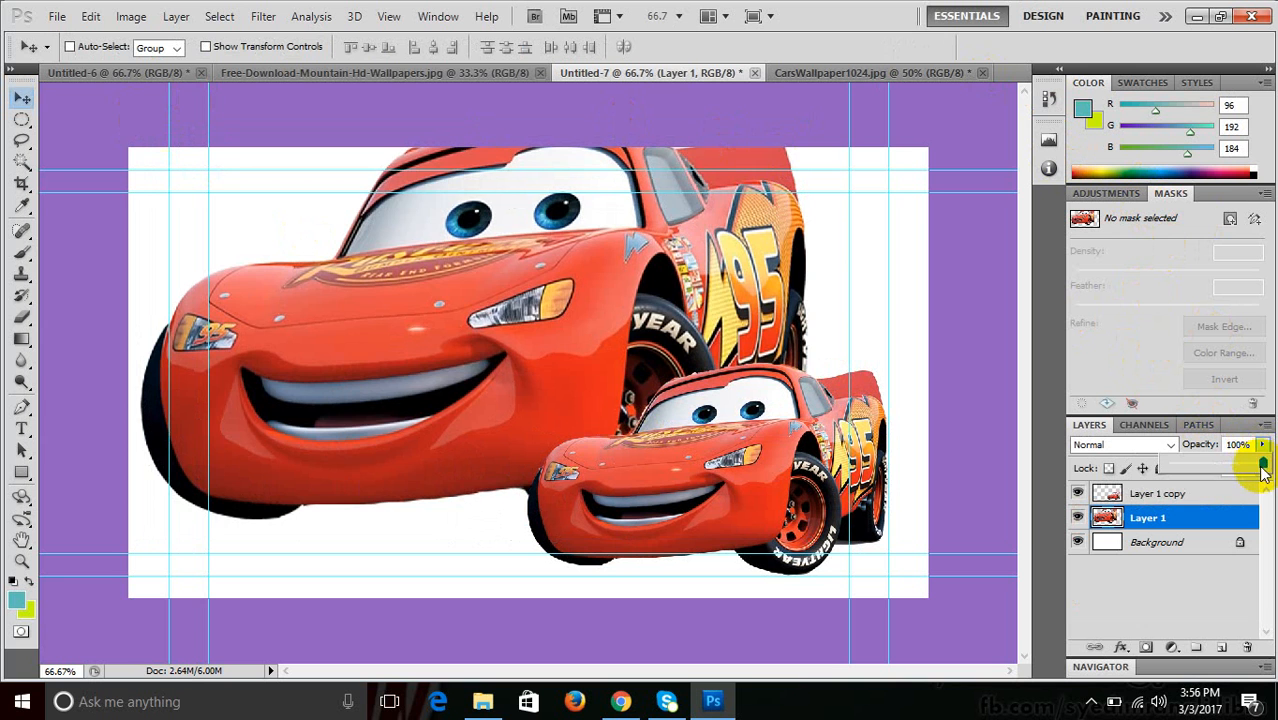
pyautogui.moveTo(1256, 468); pyautogui.dragTo(1195, 475)
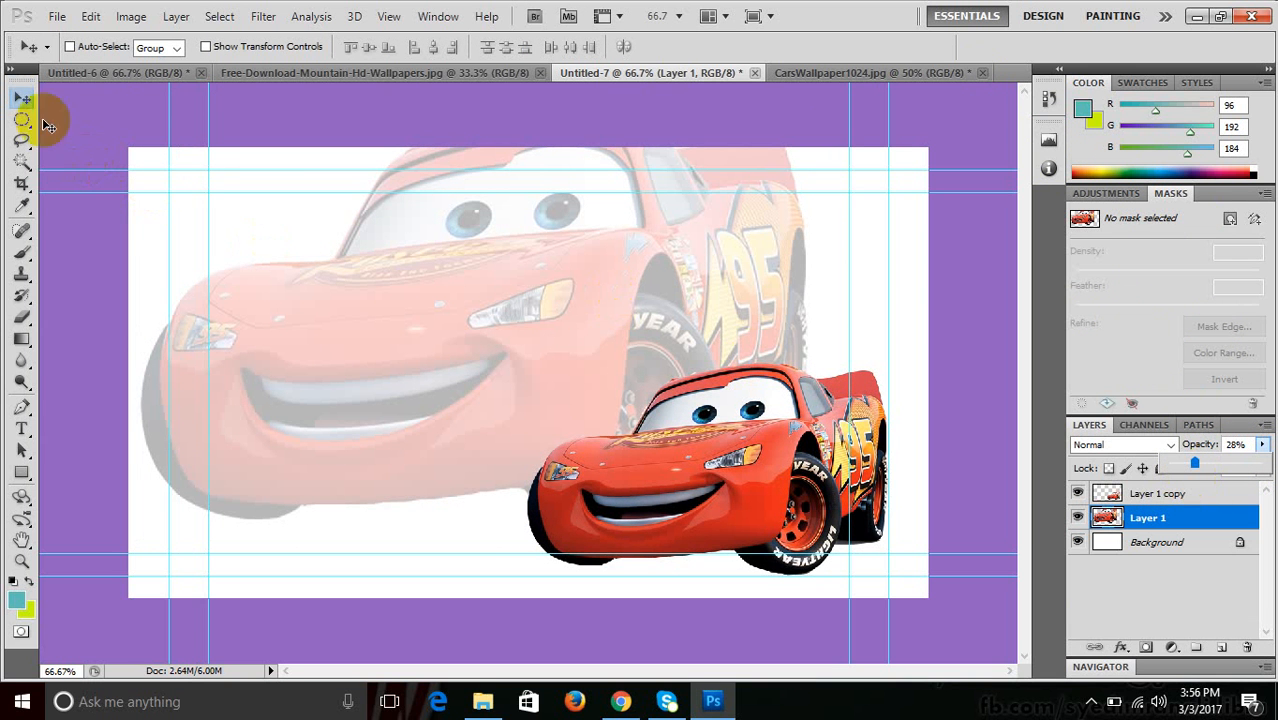
pyautogui.click(21, 98)
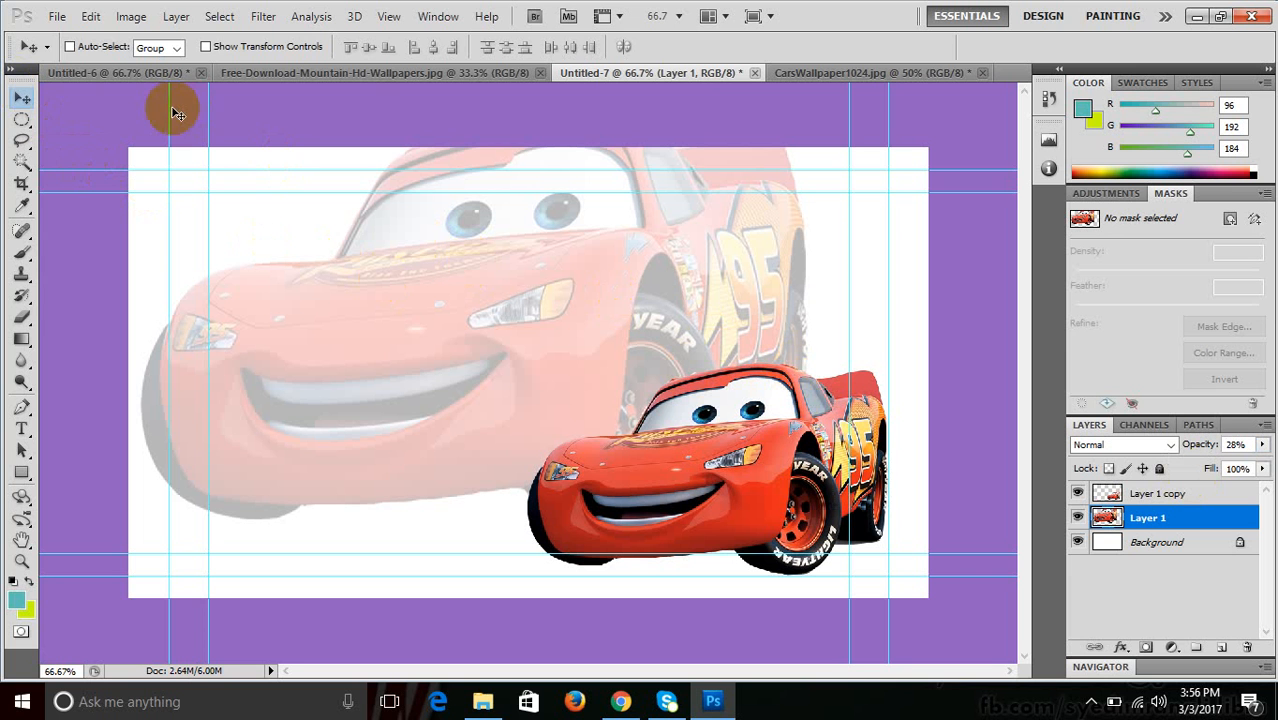
# Review the available Lasso and Magic Wand tool variants, leaving the Magic Wand active, and minimize the Photoshop window.
pyautogui.click(21, 141)
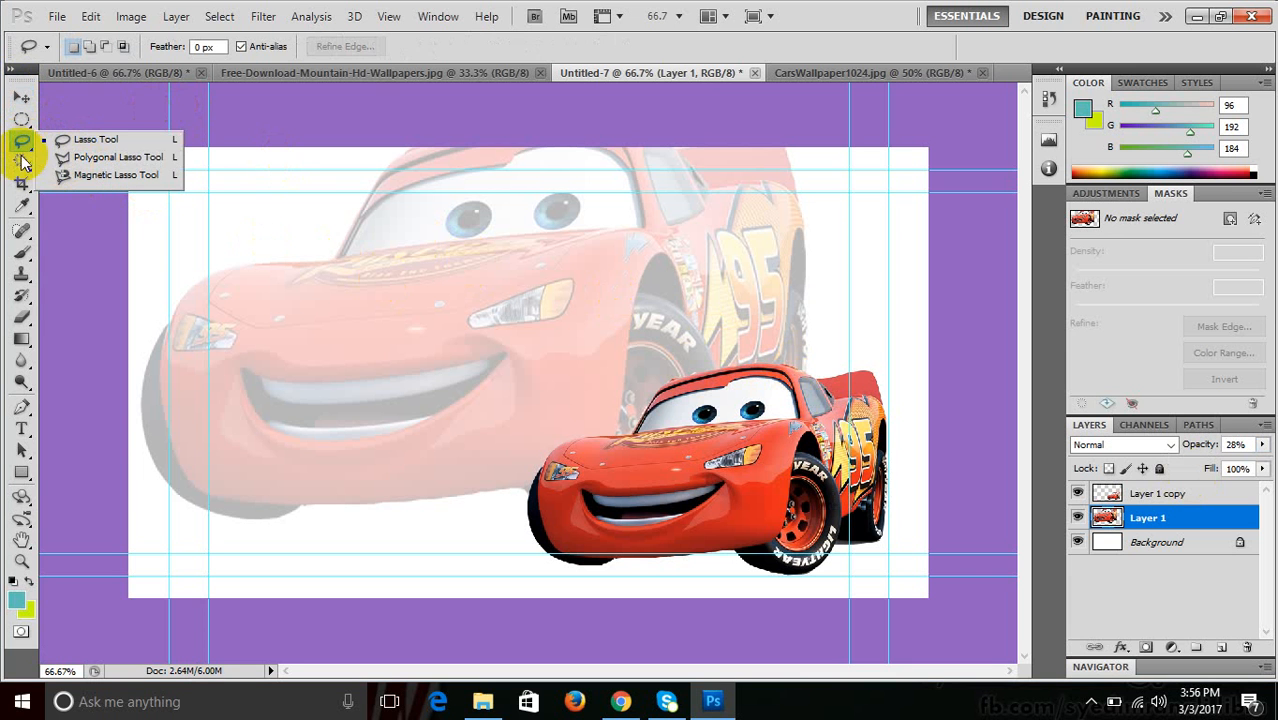
pyautogui.click(22, 162)
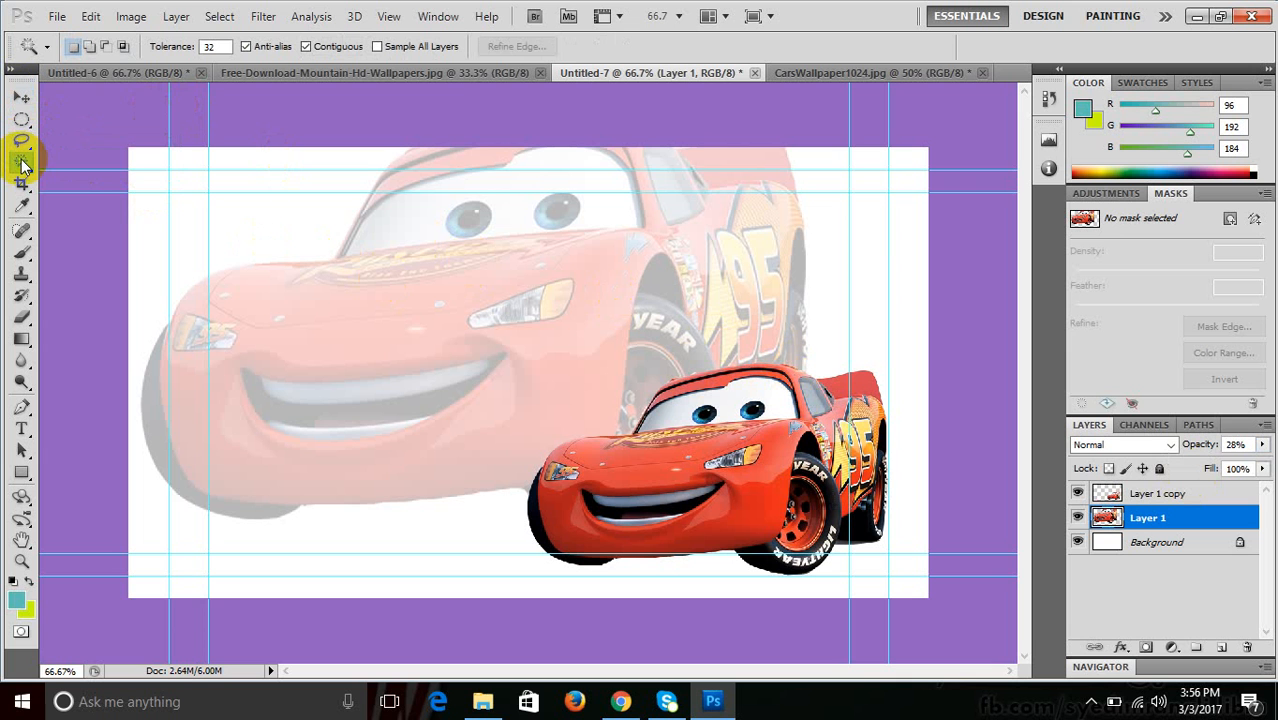
pyautogui.click(22, 163)
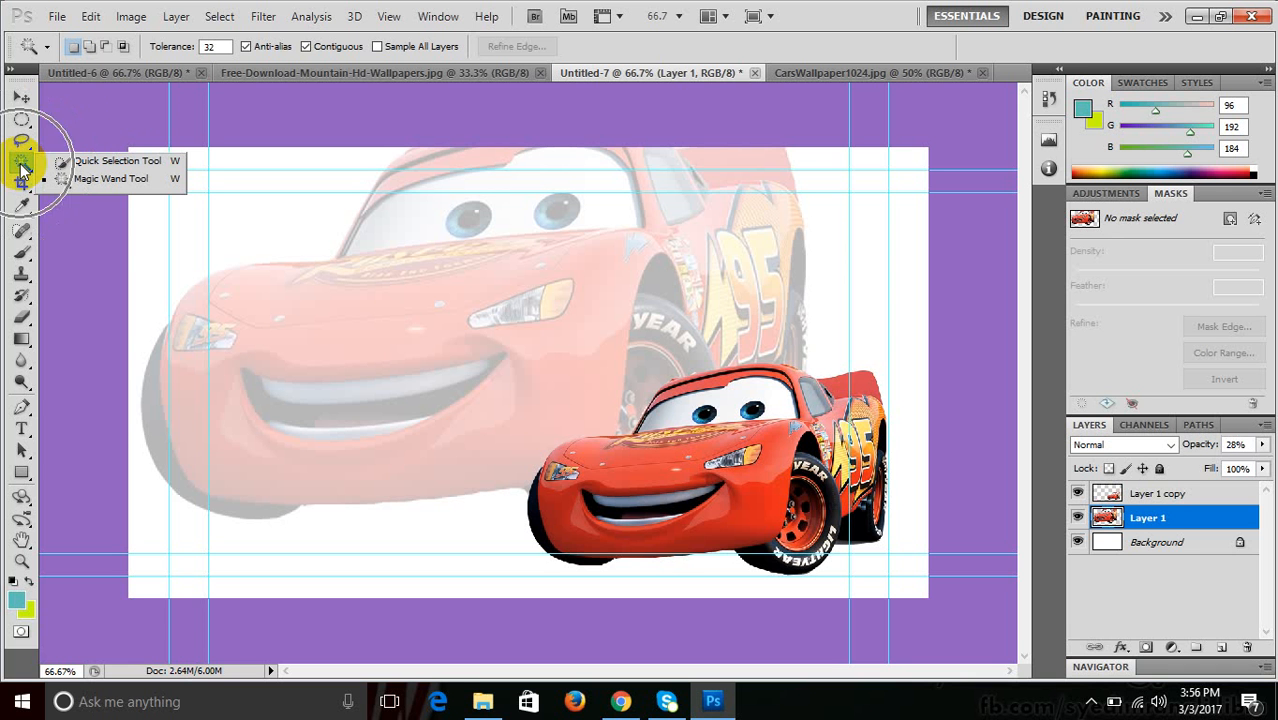
pyautogui.click(1200, 18)
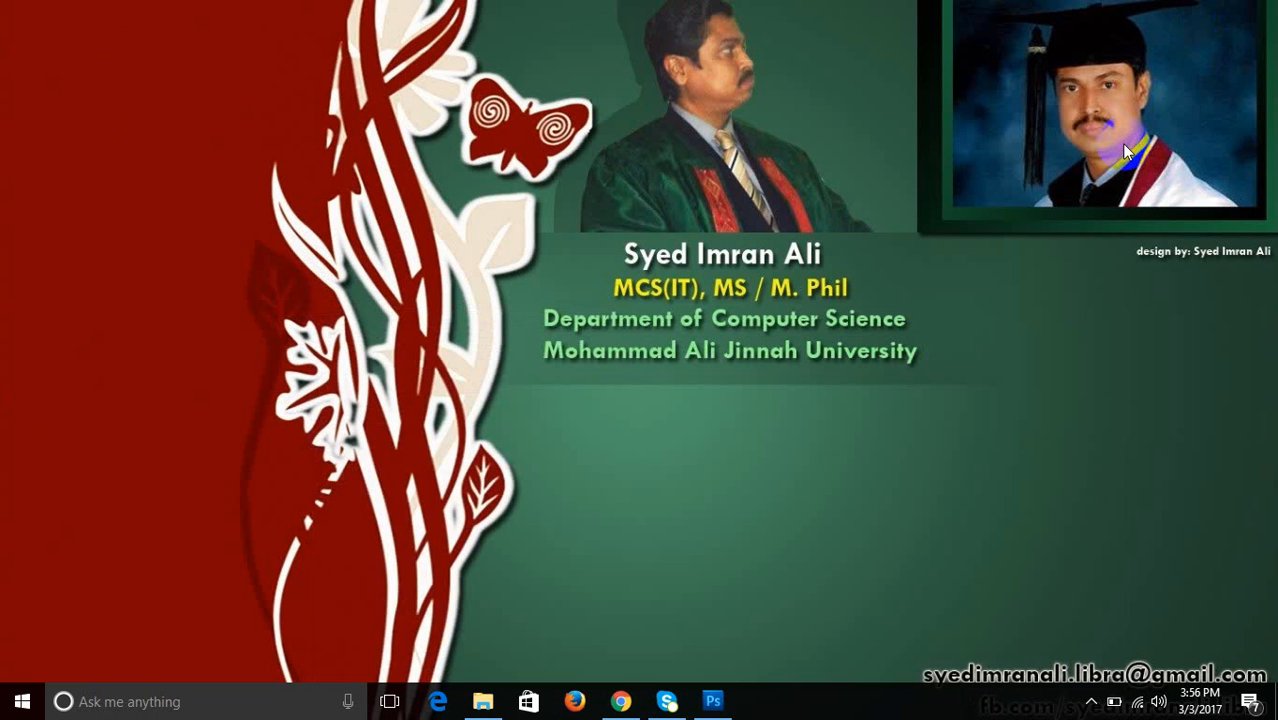